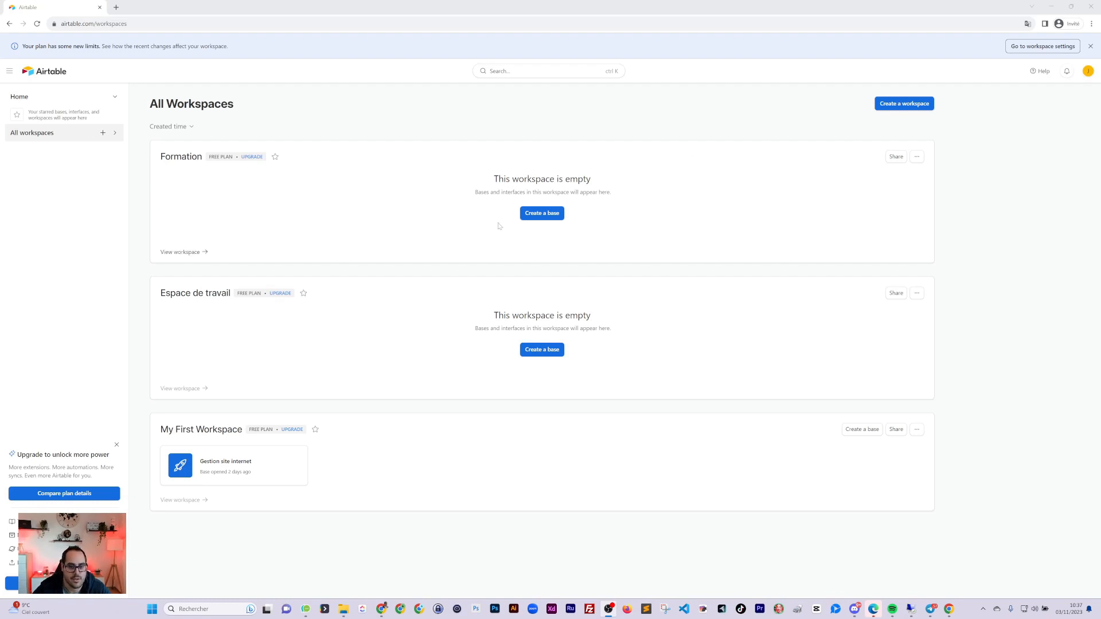
# Create a base under Formation, rename Table 1 to 'Articles', and dismiss the Getting started panel
pyautogui.click(542, 216)
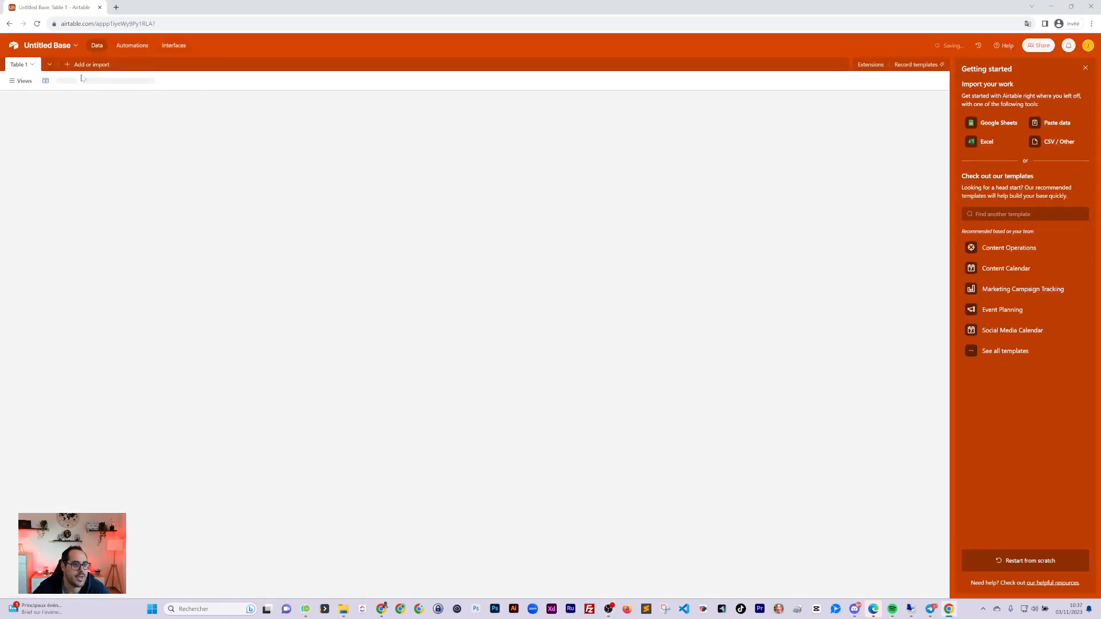
pyautogui.click(25, 65)
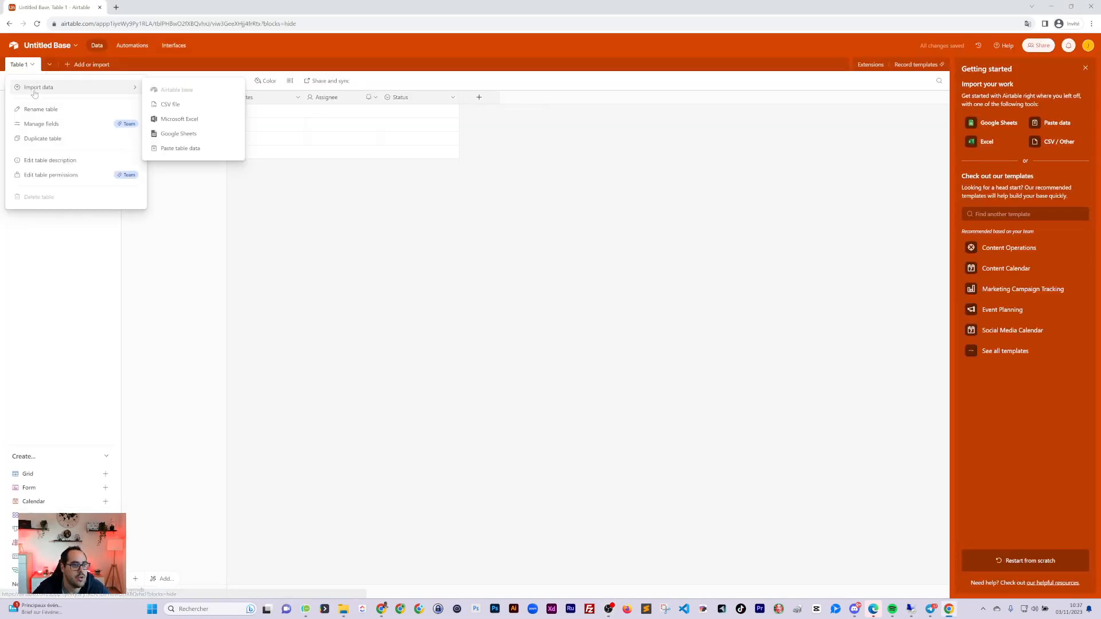
pyautogui.click(45, 109)
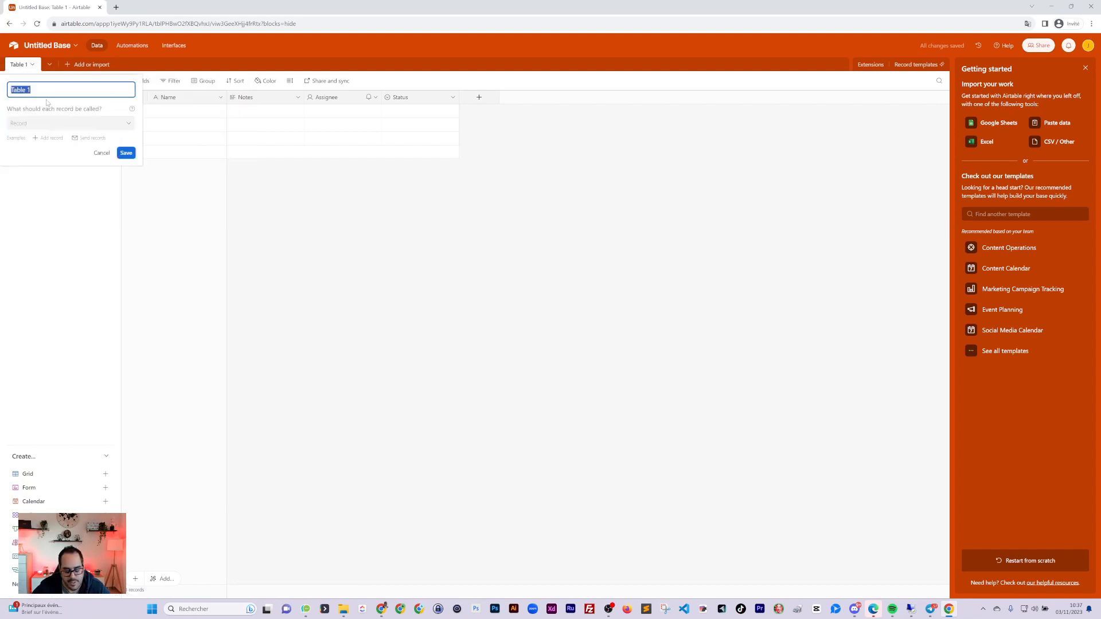
pyautogui.write('ARticles')
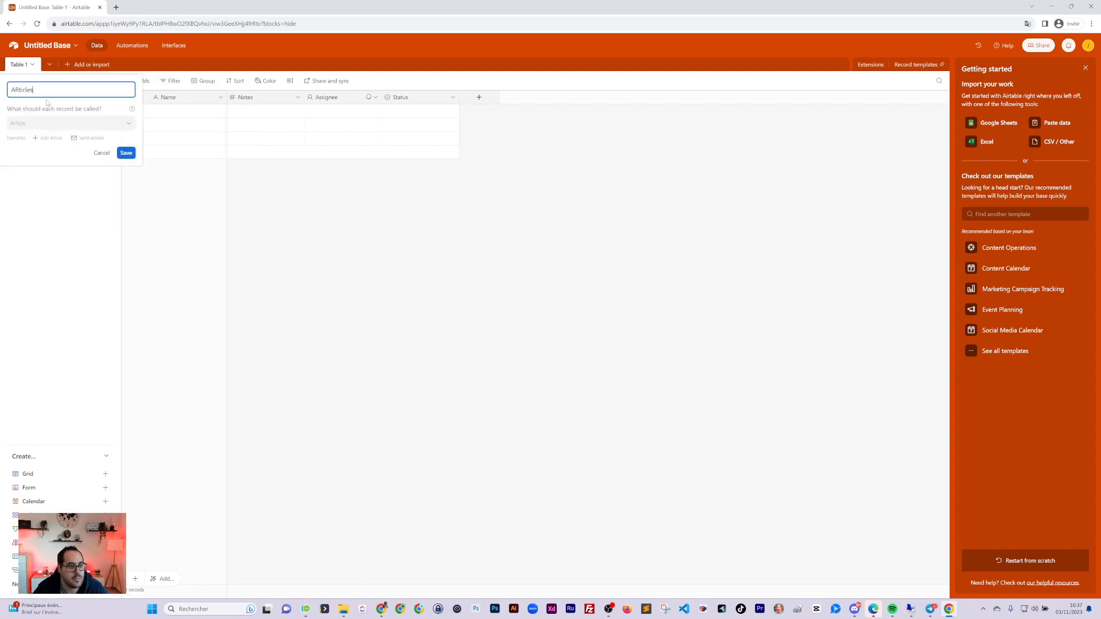
pyautogui.press('BackSpace')
pyautogui.write('rtic')
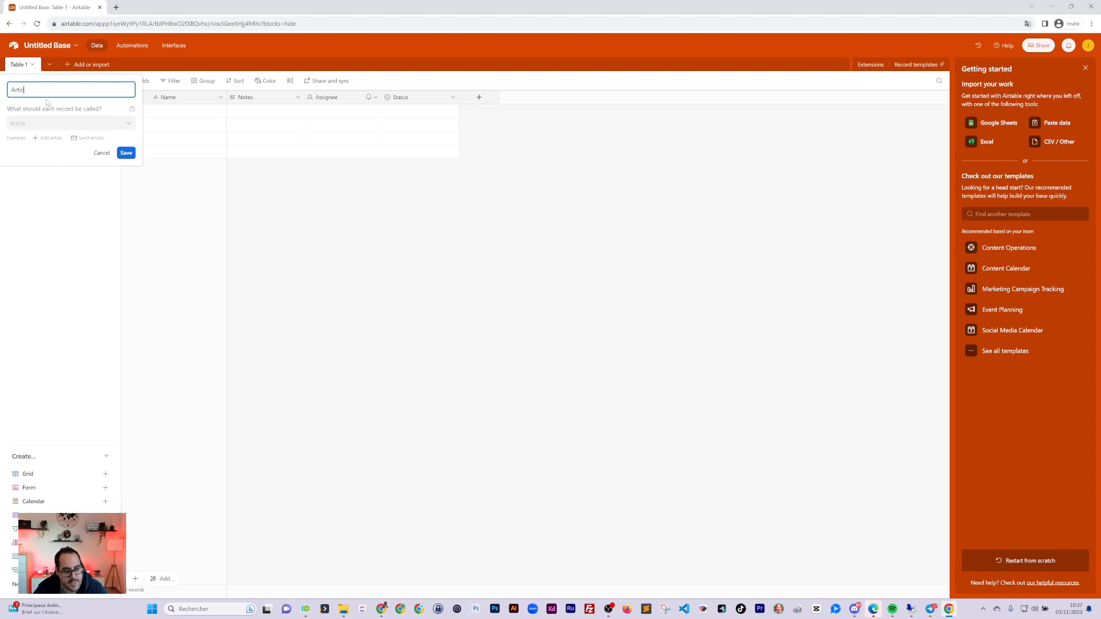
pyautogui.write('les')
pyautogui.press('Return')
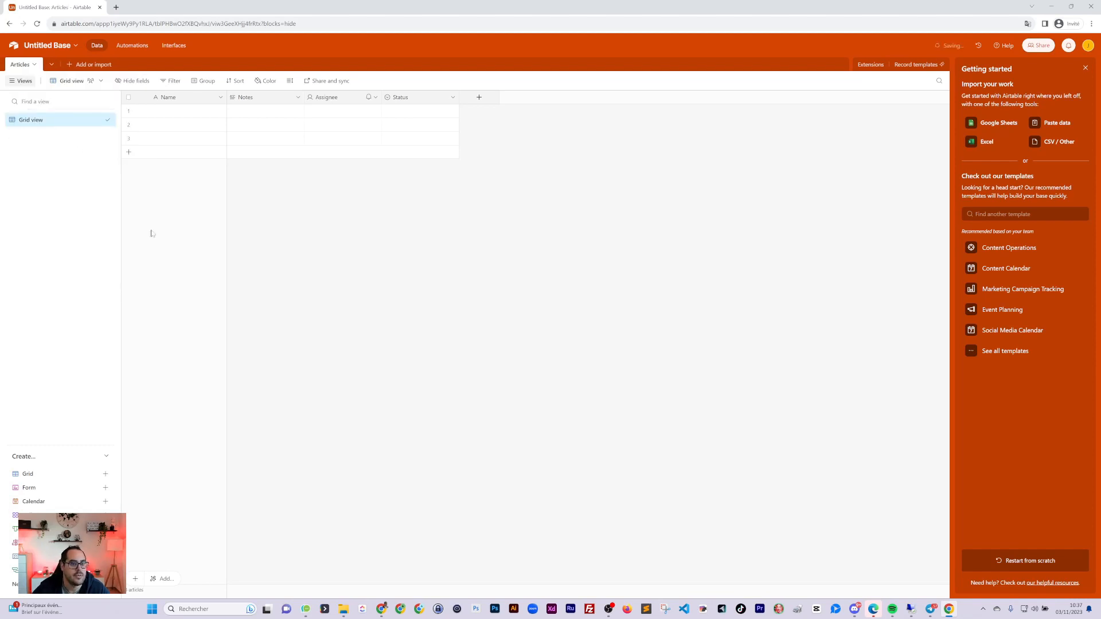
pyautogui.click(1085, 67)
# Rename the Name field to 'Mots clés'
pyautogui.doubleClick(179, 100)
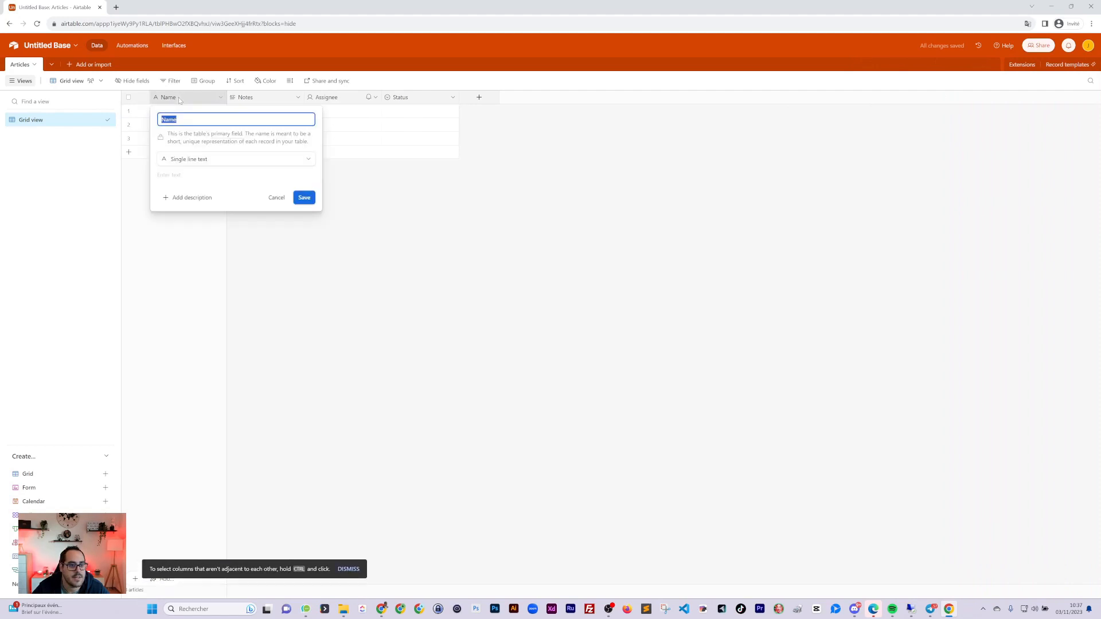
pyautogui.press('Escape')
pyautogui.doubleClick(179, 101)
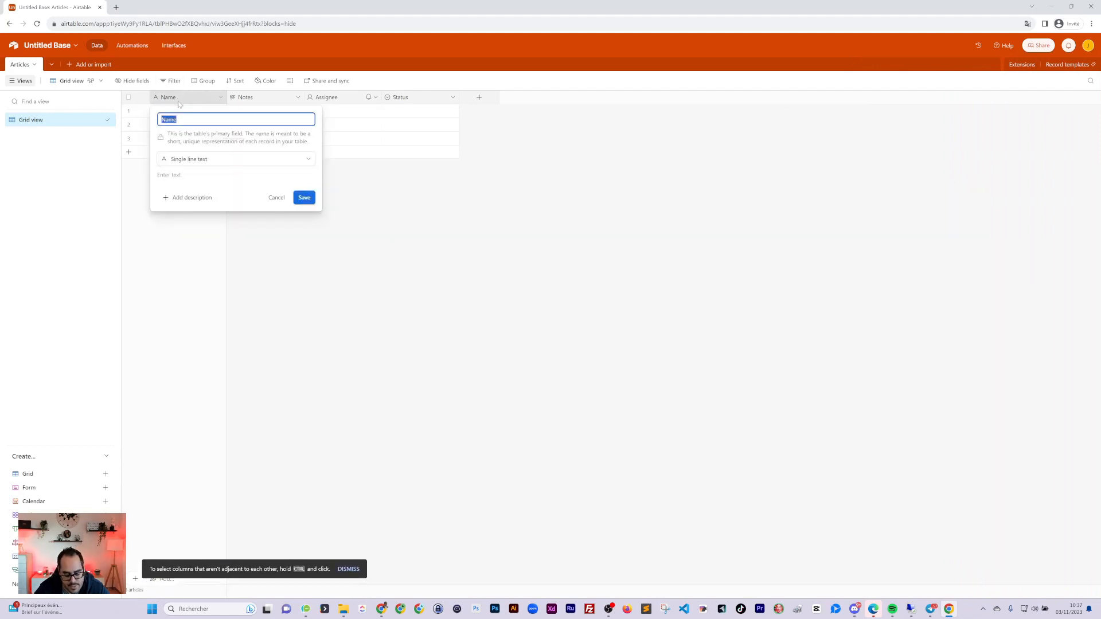
pyautogui.write('Mots clés')
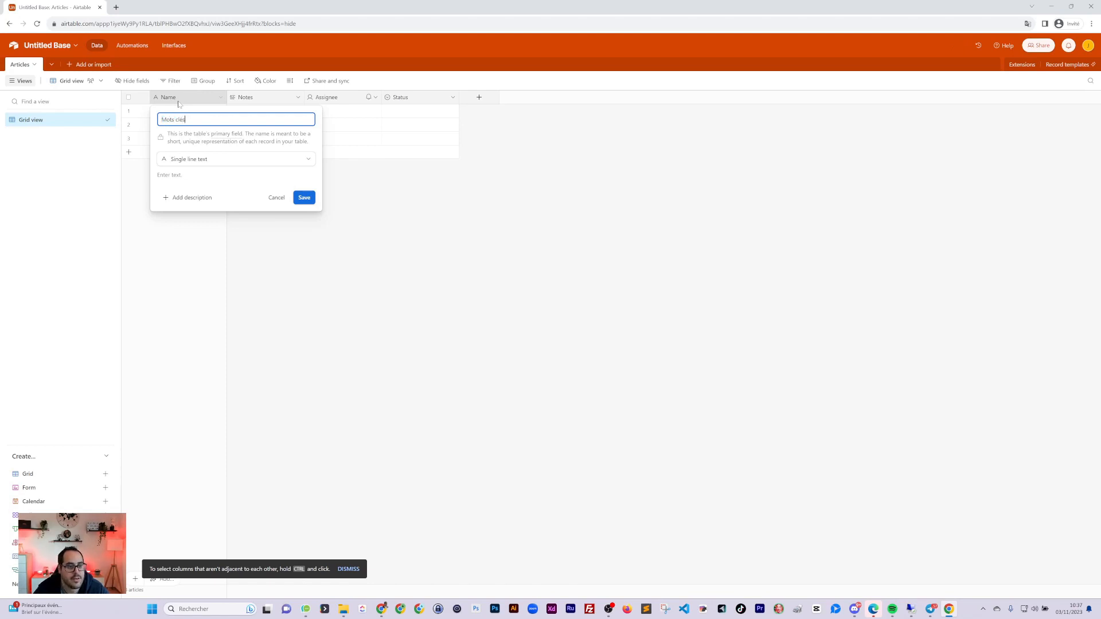
pyautogui.press('Return')
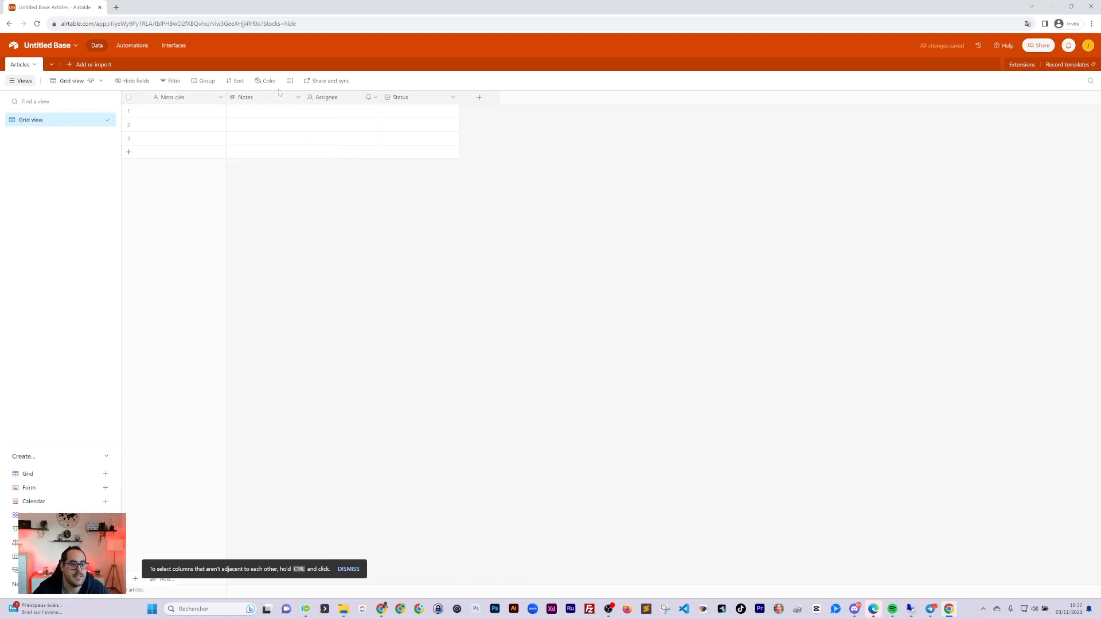
# Rename the Notes field to 'Titre' and make it a Single line text field
pyautogui.doubleClick(252, 101)
pyautogui.write('Titre')
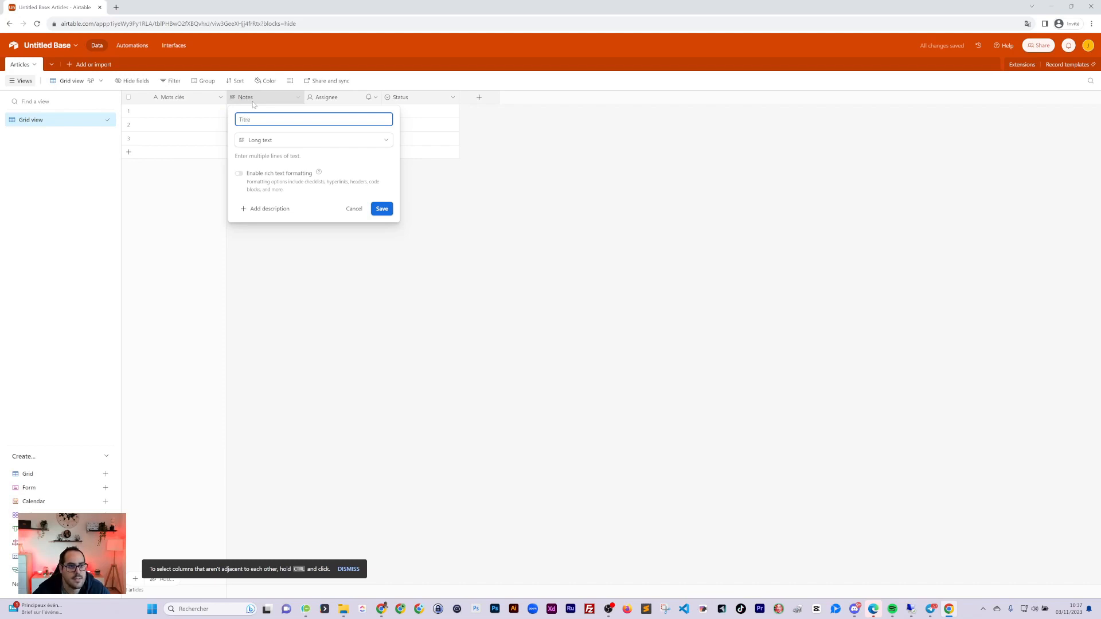
pyautogui.click(274, 140)
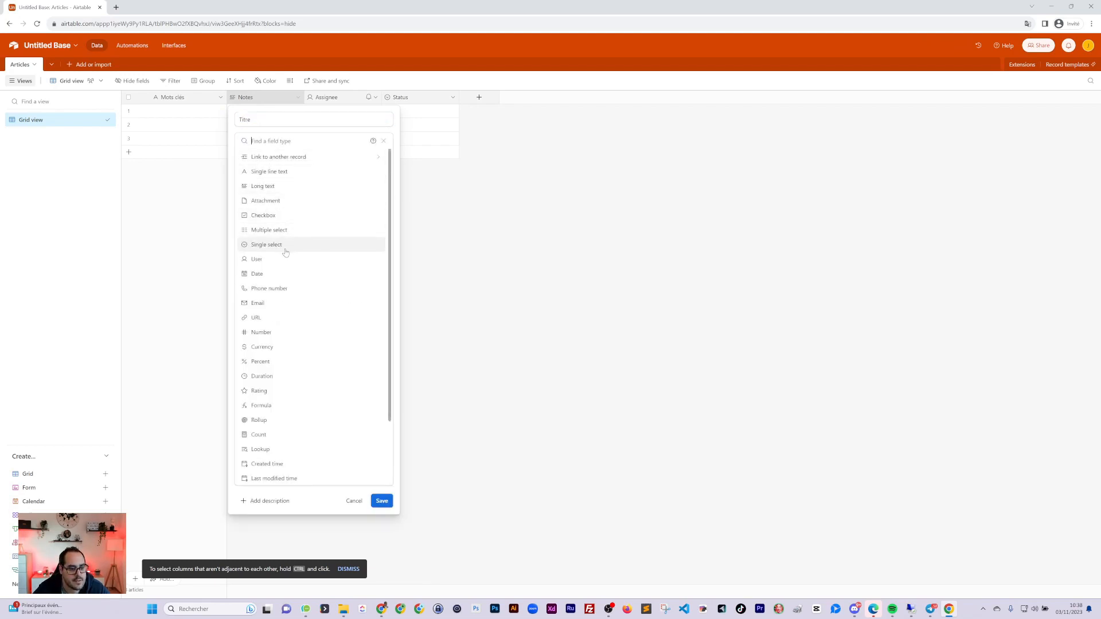
pyautogui.scroll(-1, 276, 359)
pyautogui.scroll(1, 300, 209)
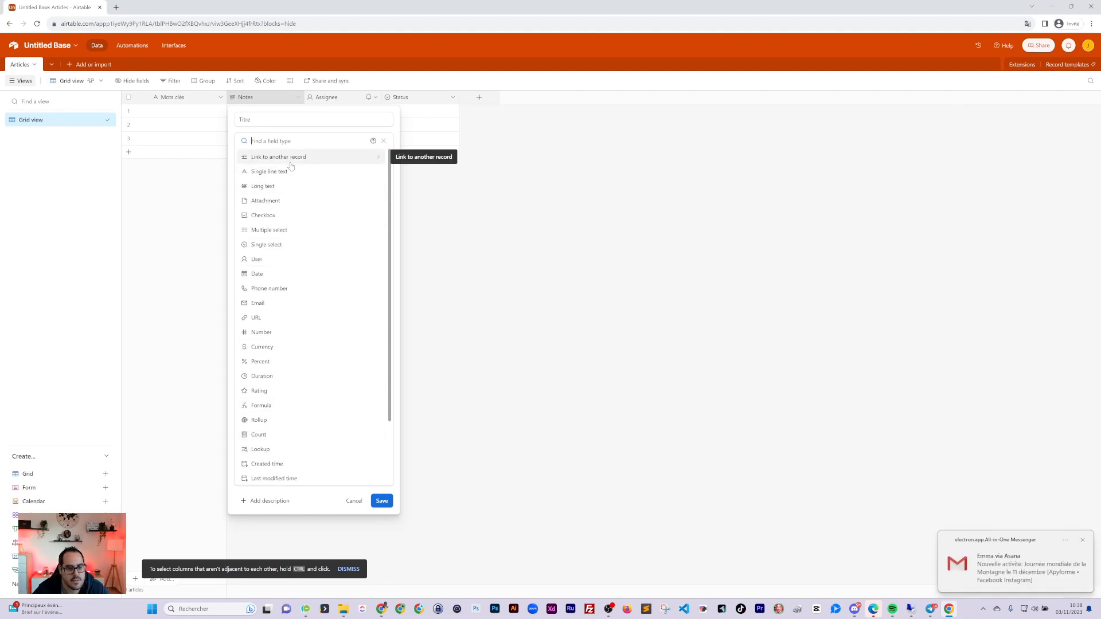
pyautogui.click(269, 172)
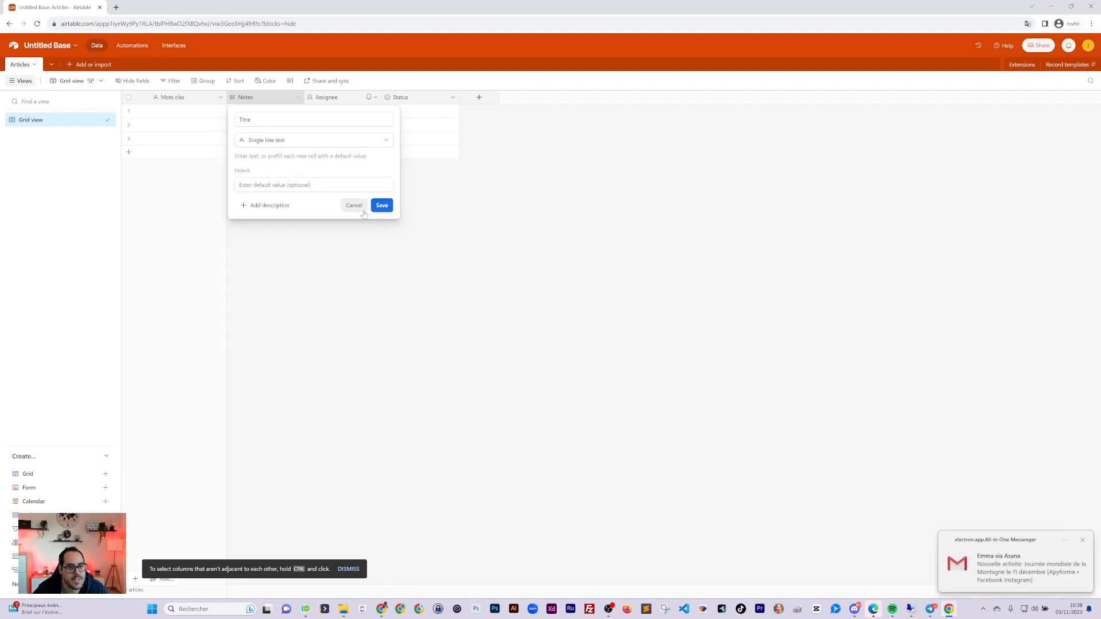
pyautogui.click(382, 206)
pyautogui.click(326, 97)
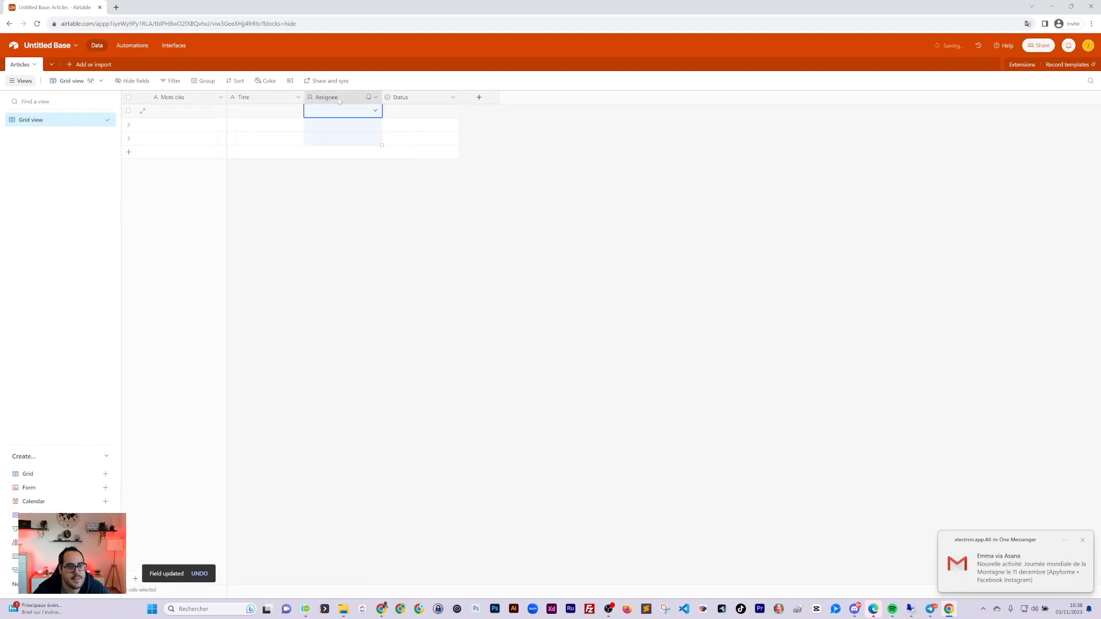
# Change the Assignee field to Long text and rename it 'Contenu'
pyautogui.rightClick(326, 98)
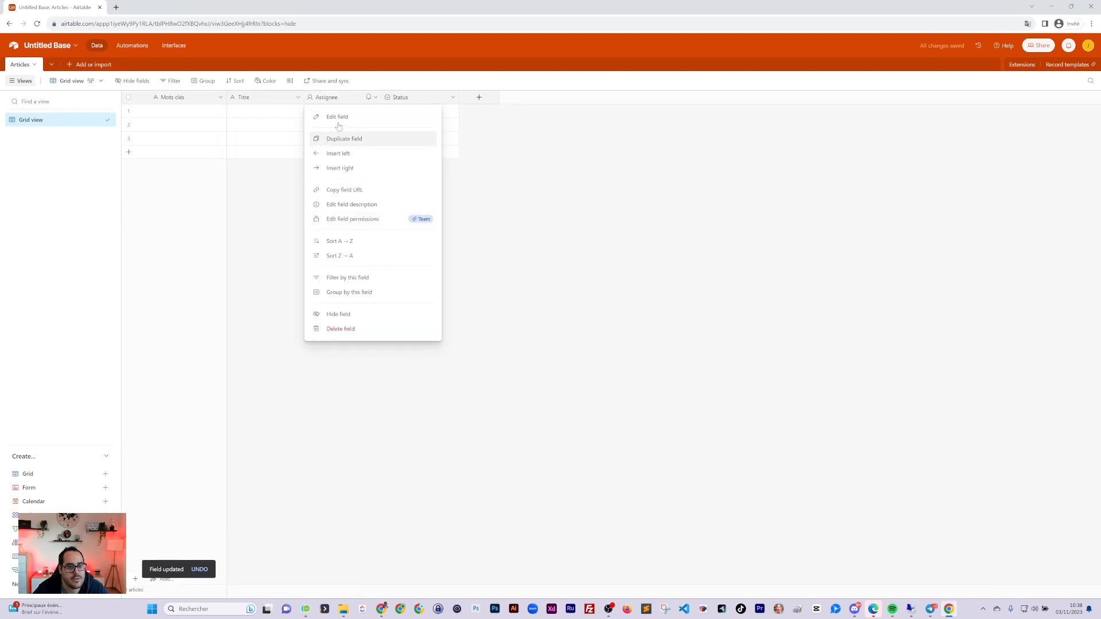
pyautogui.click(336, 117)
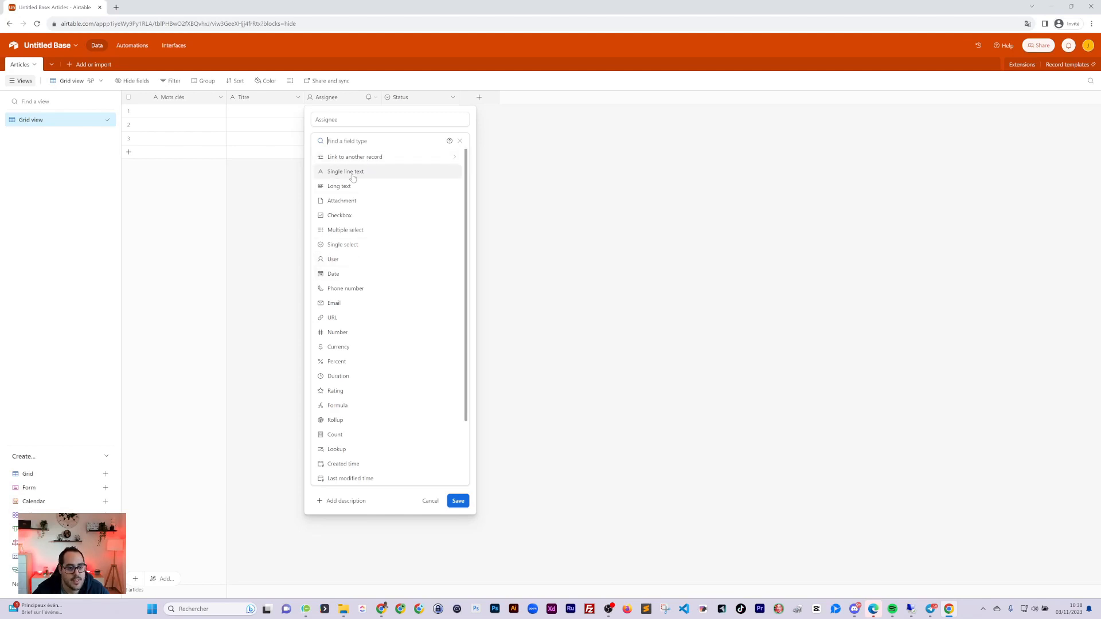
pyautogui.scroll(-2, 362, 418)
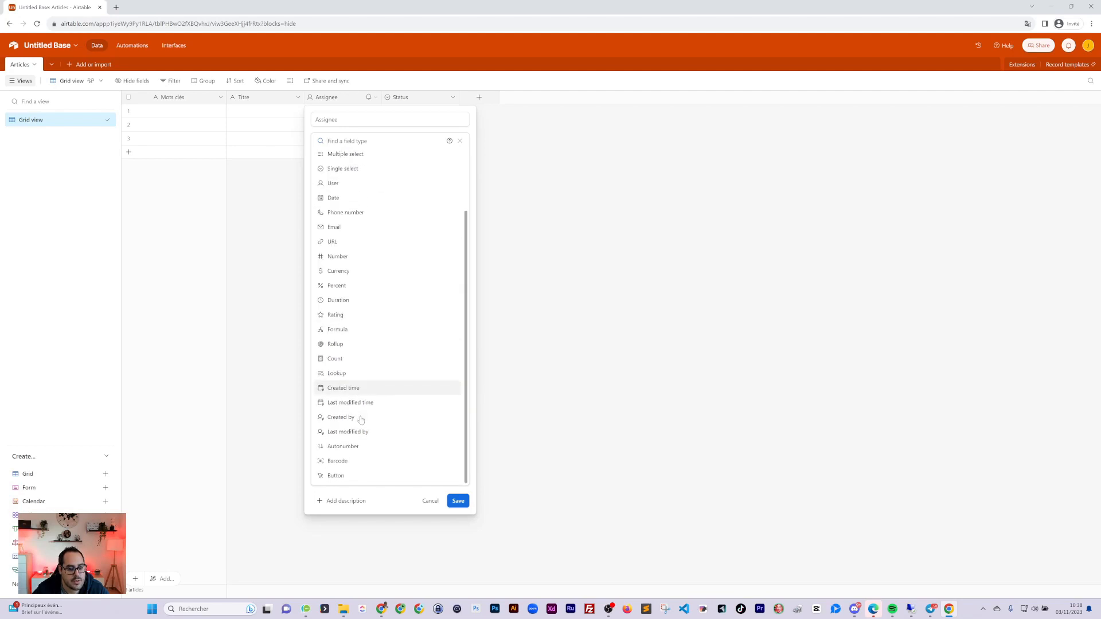
pyautogui.scroll(2, 362, 417)
pyautogui.click(348, 187)
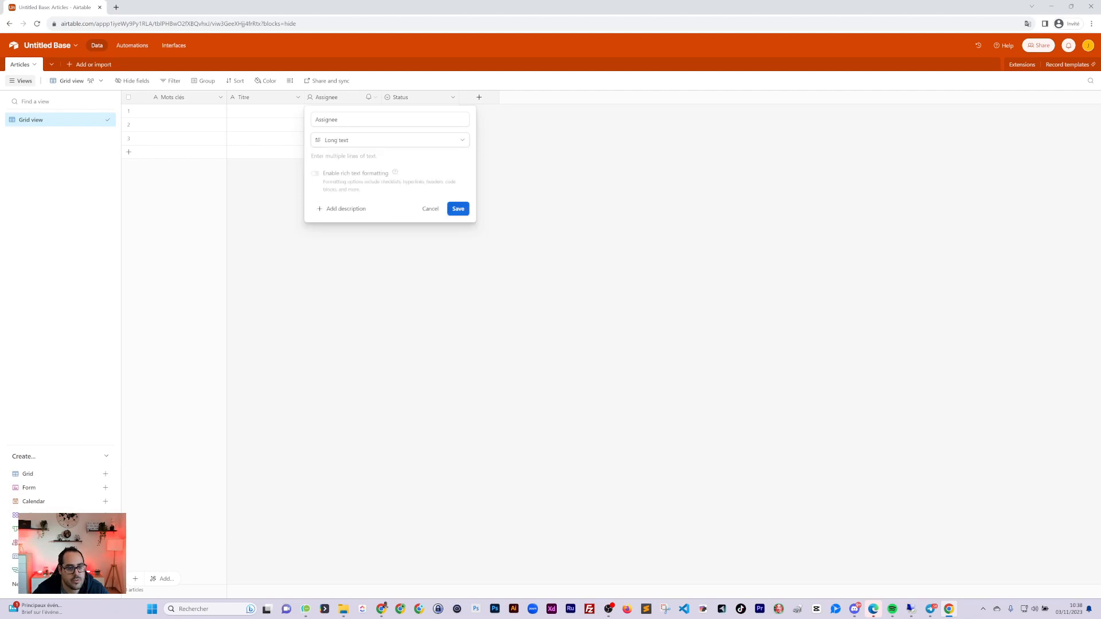
pyautogui.doubleClick(333, 120)
pyautogui.write('Contenu')
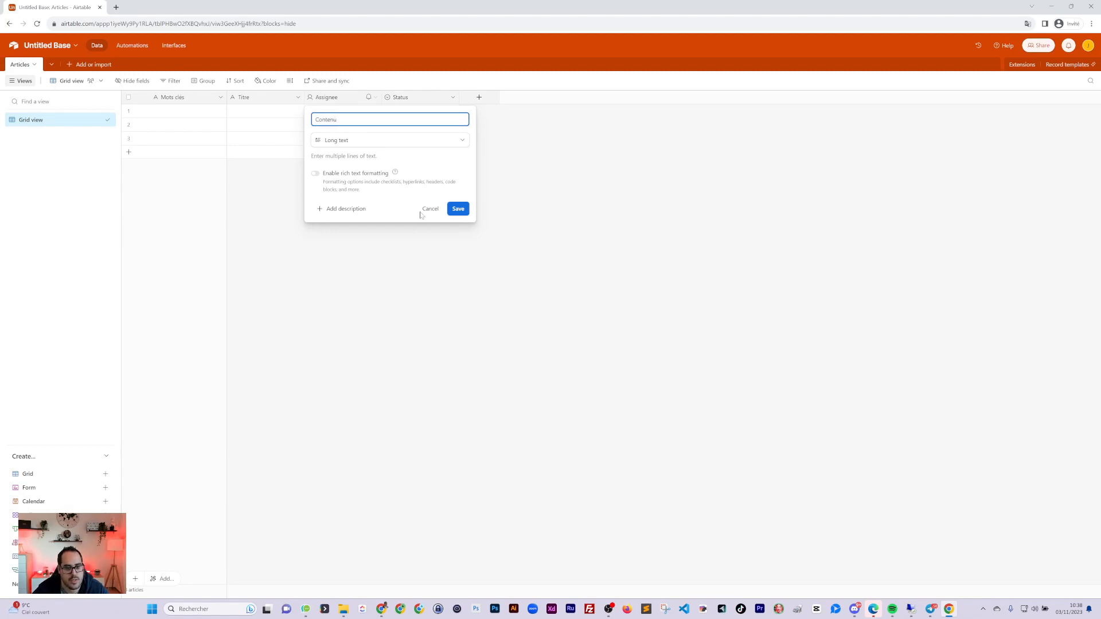
pyautogui.click(458, 208)
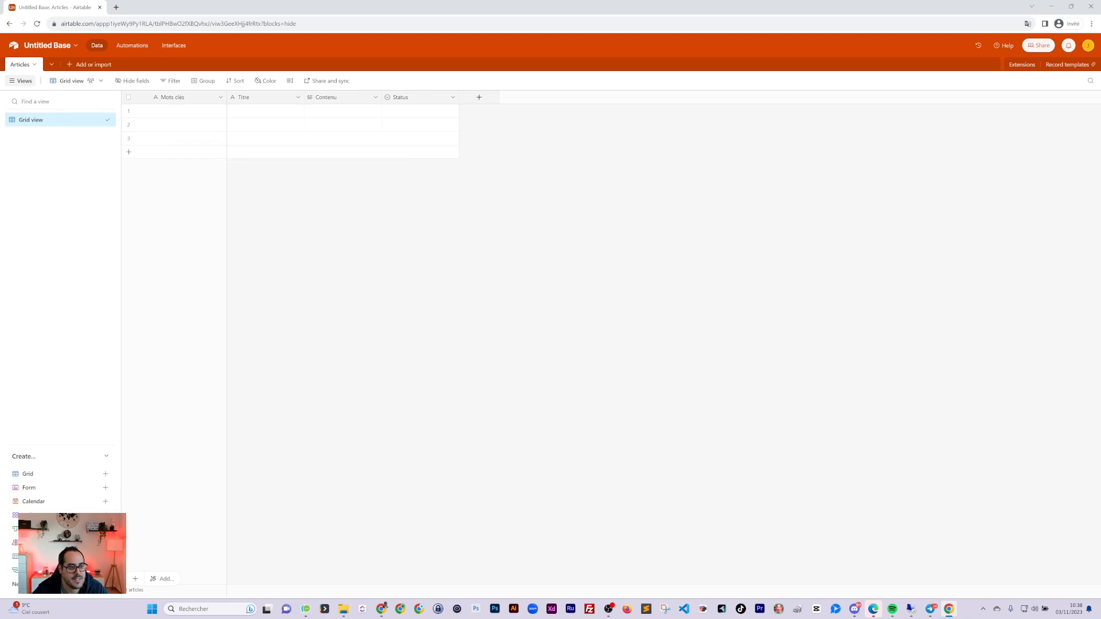
# Open a new browser tab with a blank n8n workflow, then return to Articles
pyautogui.click(116, 7)
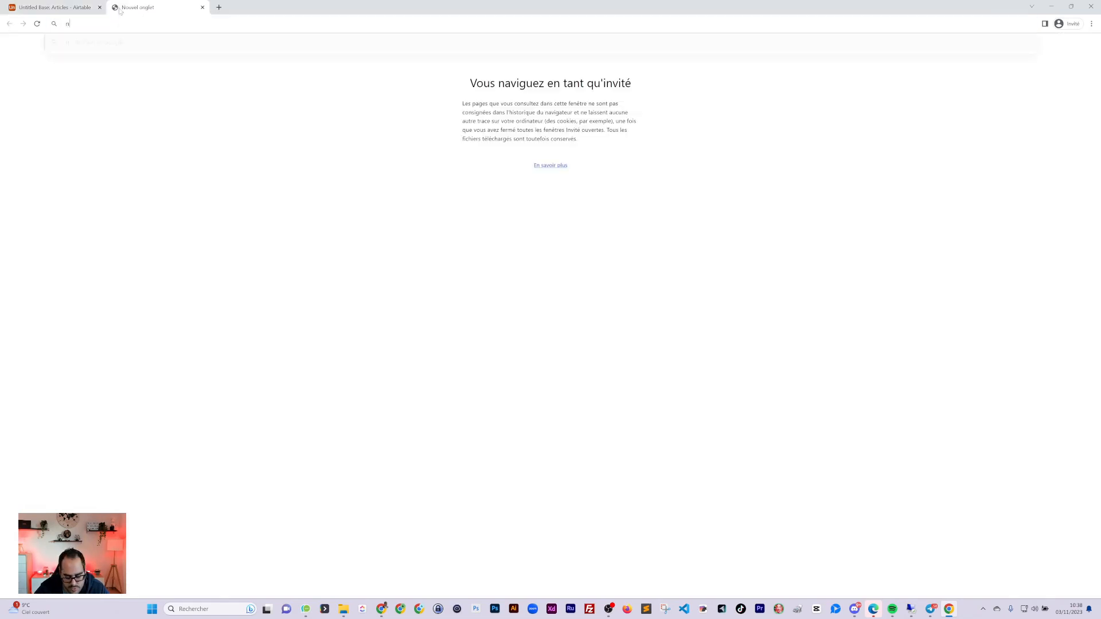
pyautogui.write('non')
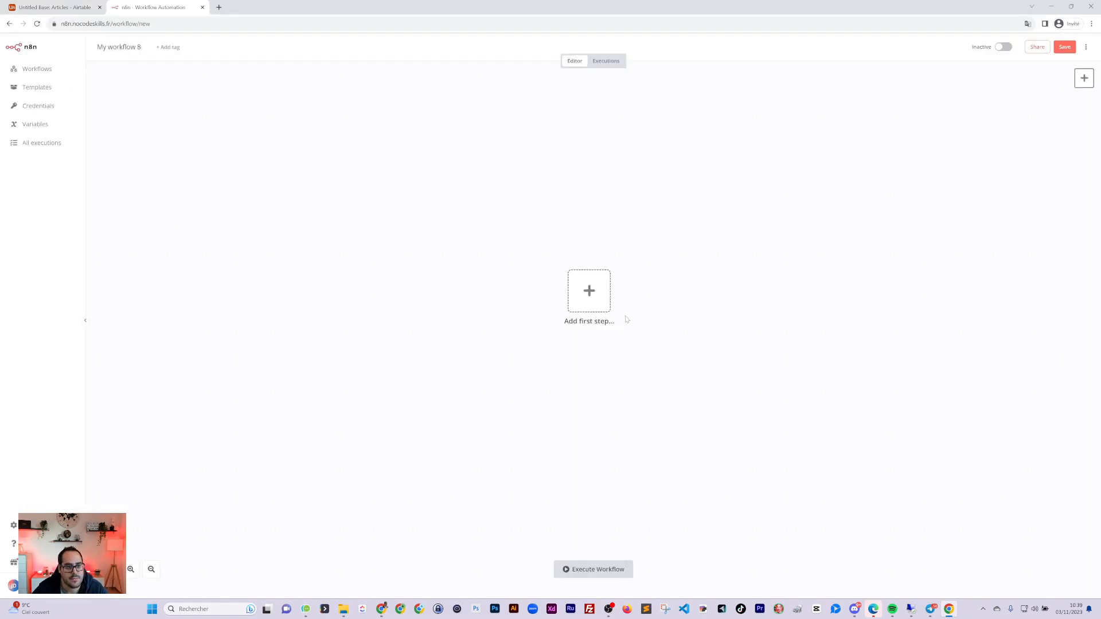
pyautogui.click(54, 7)
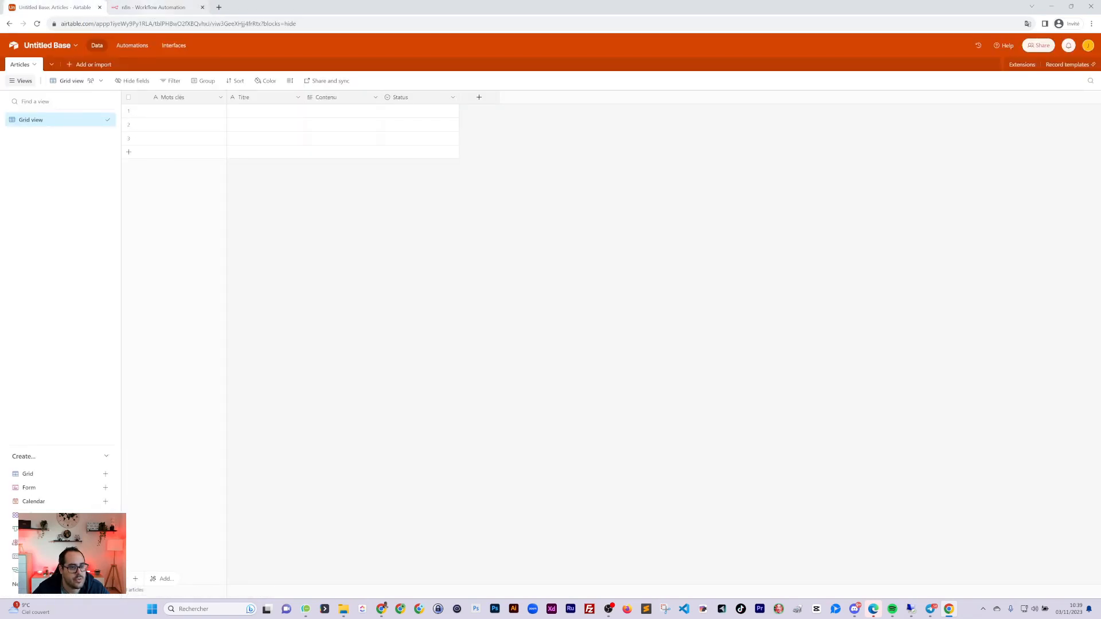
# Enter 'améliorer la flore intime' in row 1's Mots clés cell and confirm it saved
pyautogui.doubleClick(176, 115)
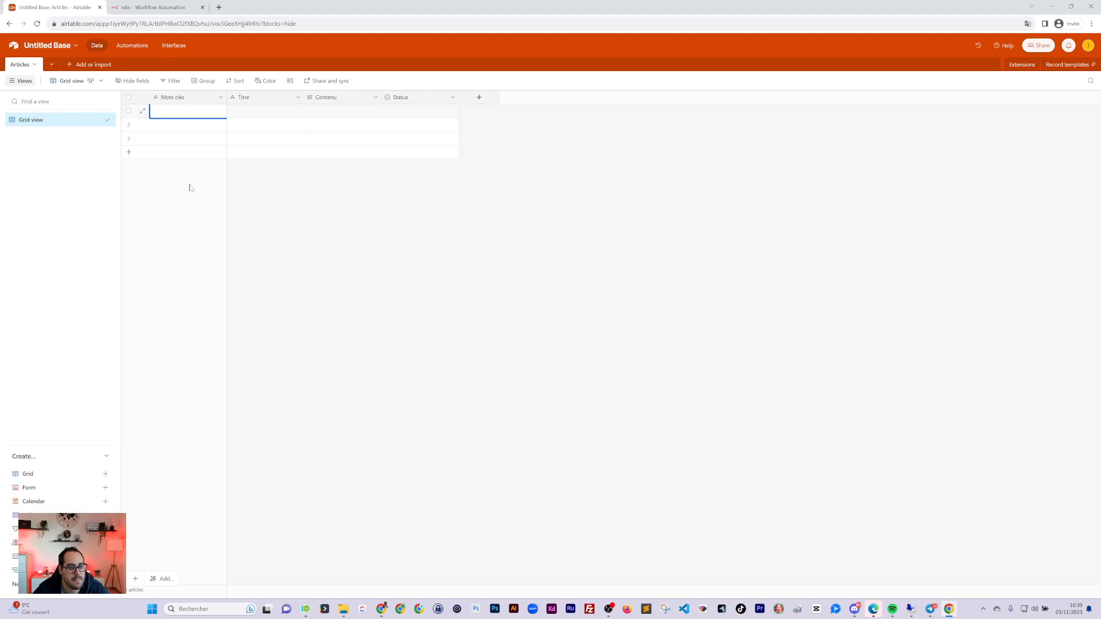
pyautogui.click(189, 230)
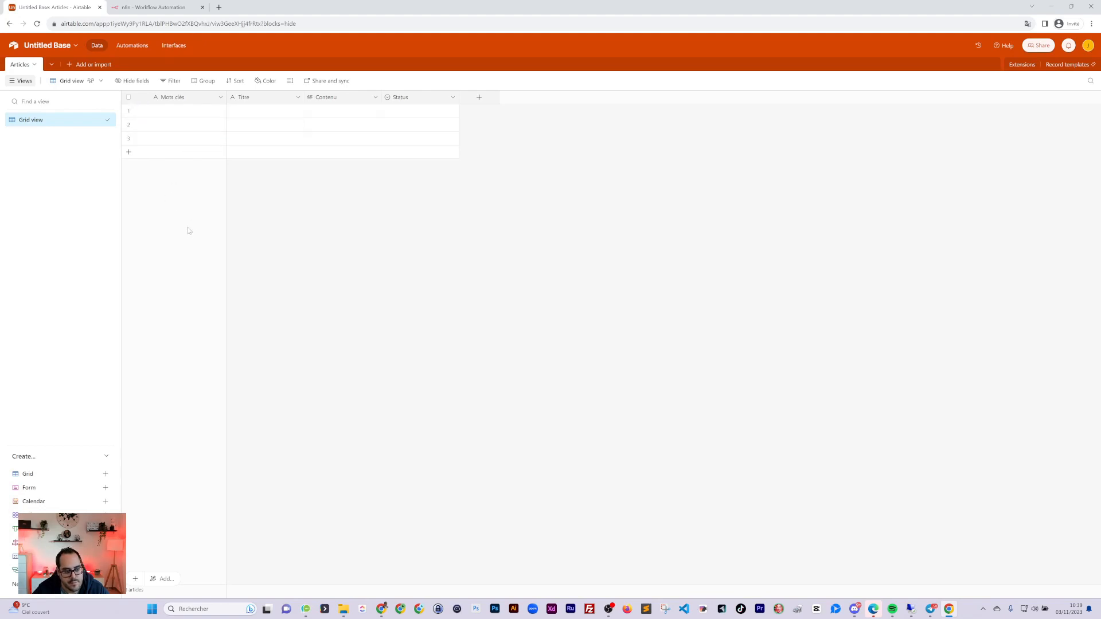
pyautogui.click(191, 112)
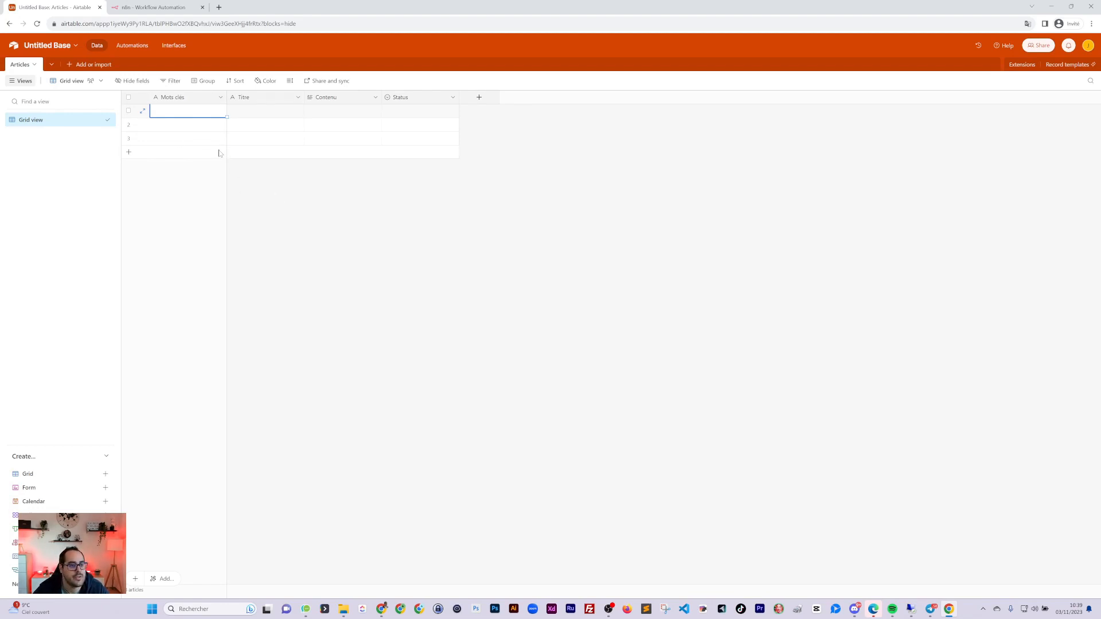
pyautogui.doubleClick(175, 111)
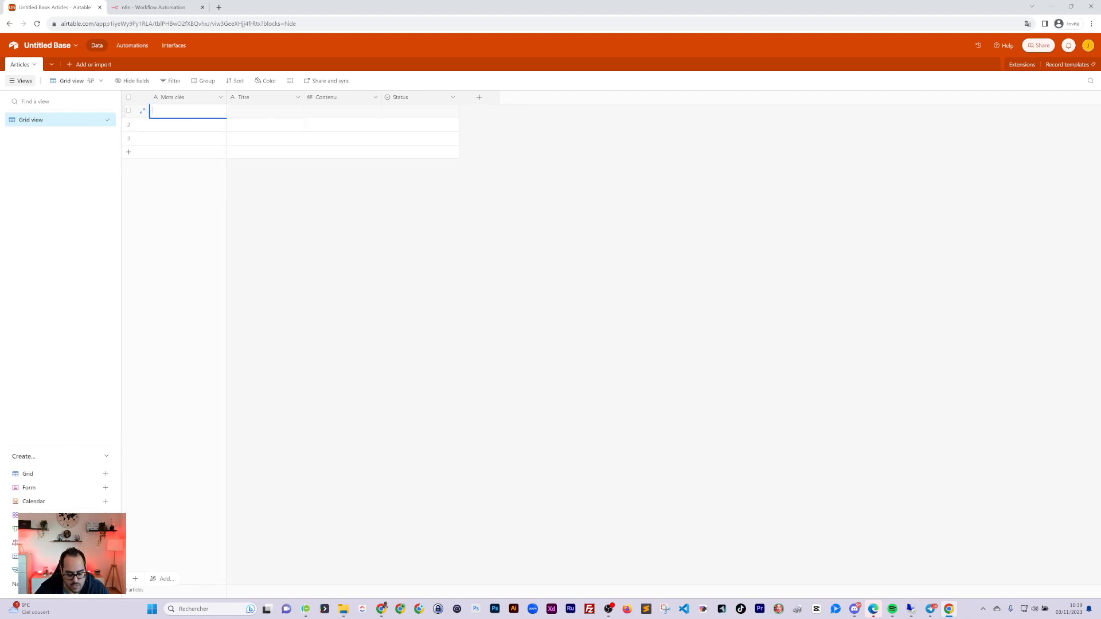
pyautogui.write('ame')
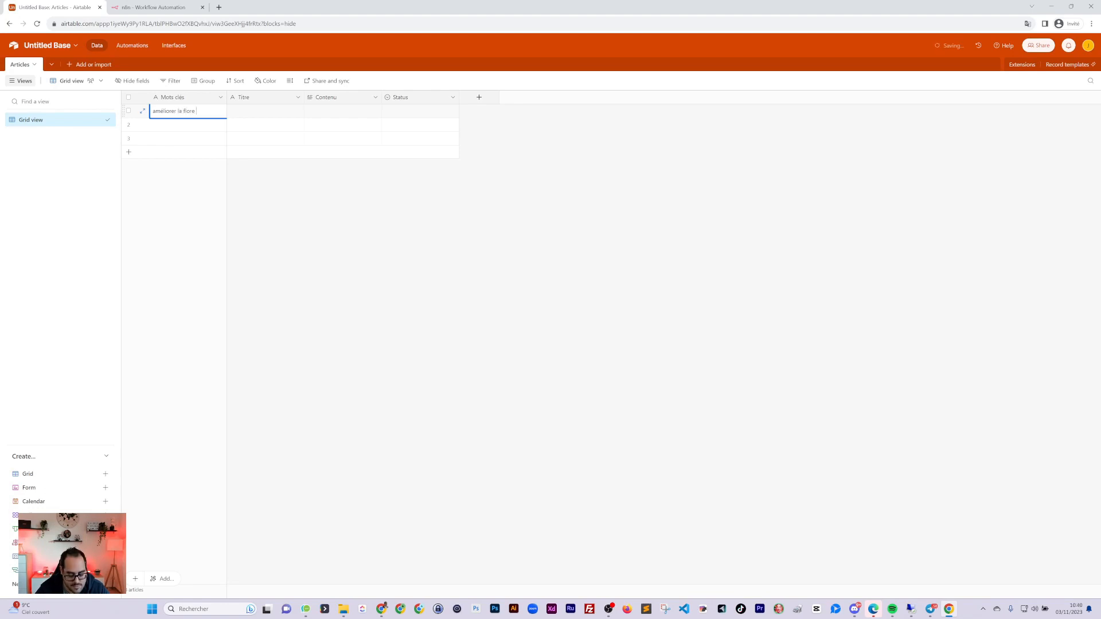
pyautogui.press('Return')
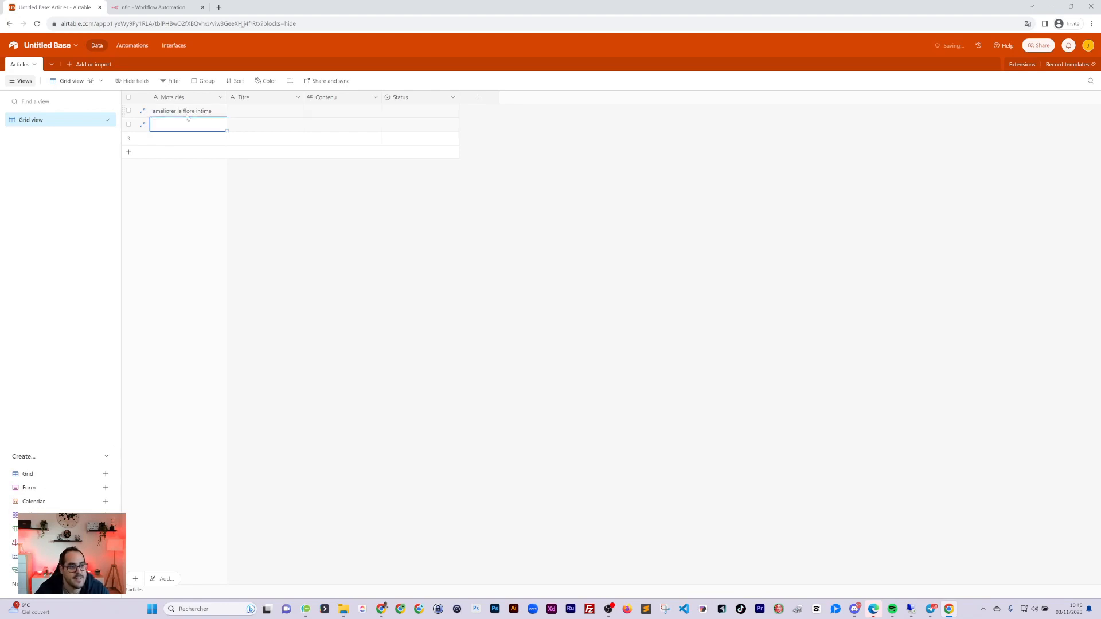
pyautogui.click(194, 173)
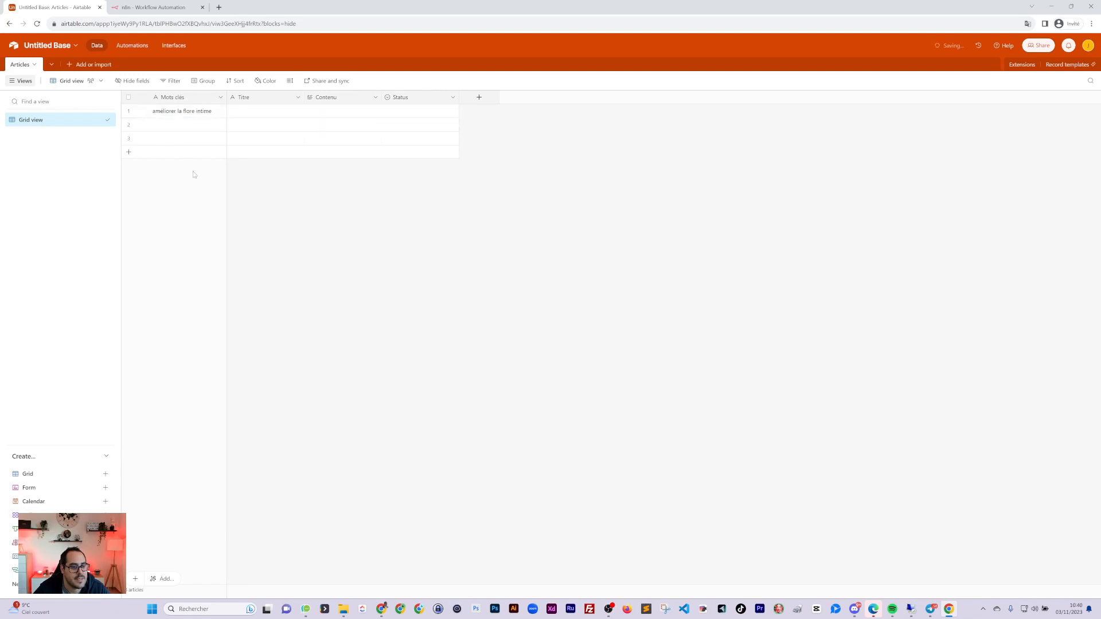
pyautogui.click(197, 112)
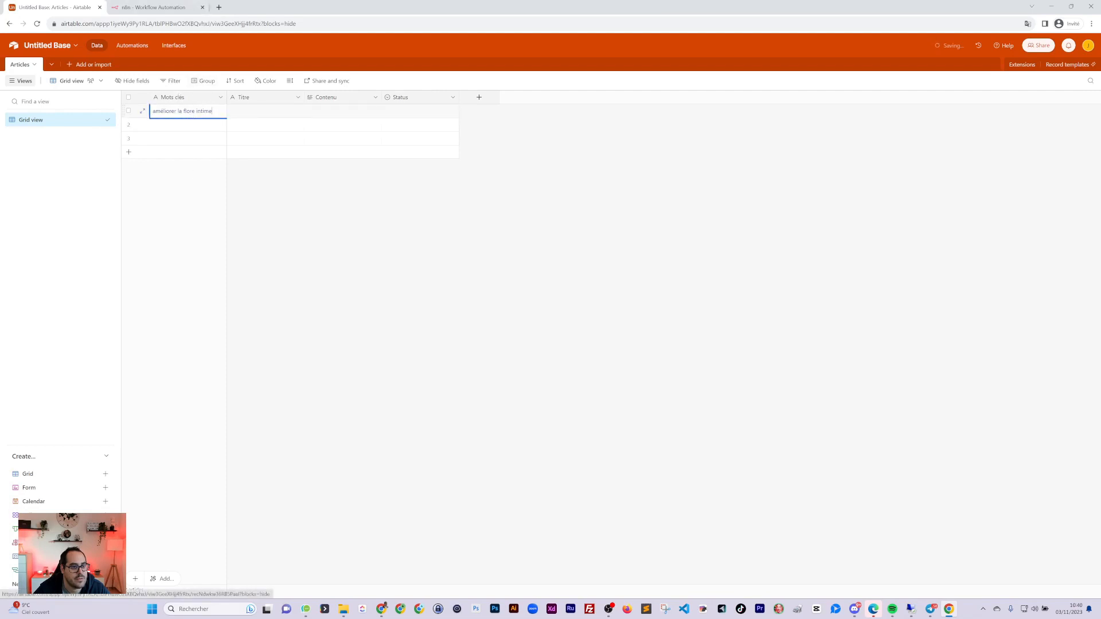
pyautogui.click(162, 11)
# Add a Schedule Trigger as the workflow's first step and position it on the canvas
pyautogui.click(589, 291)
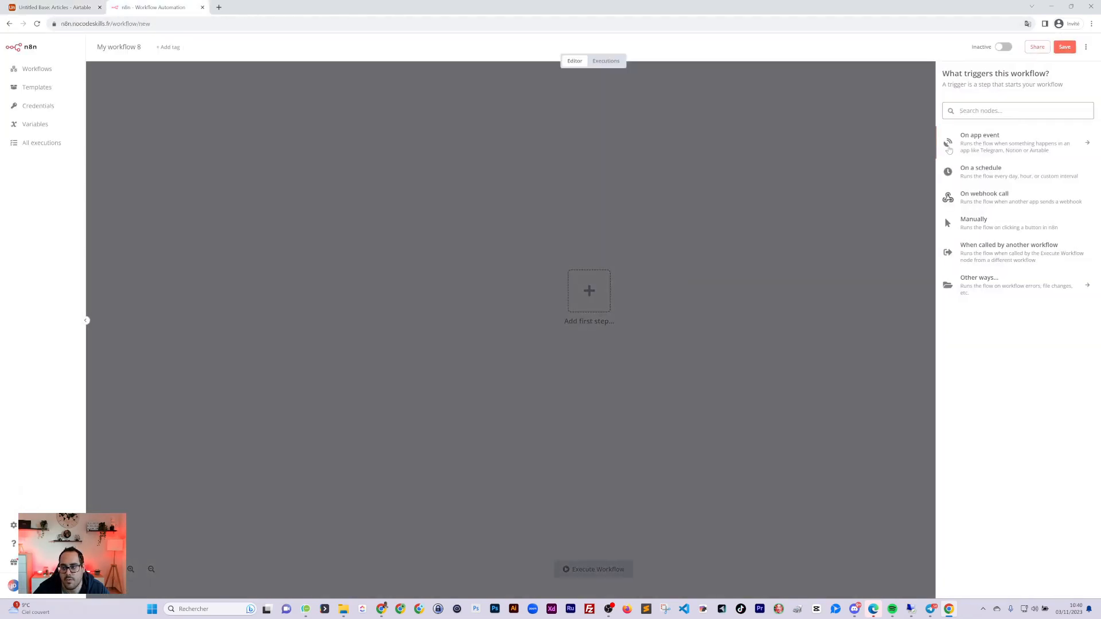
pyautogui.write('cron')
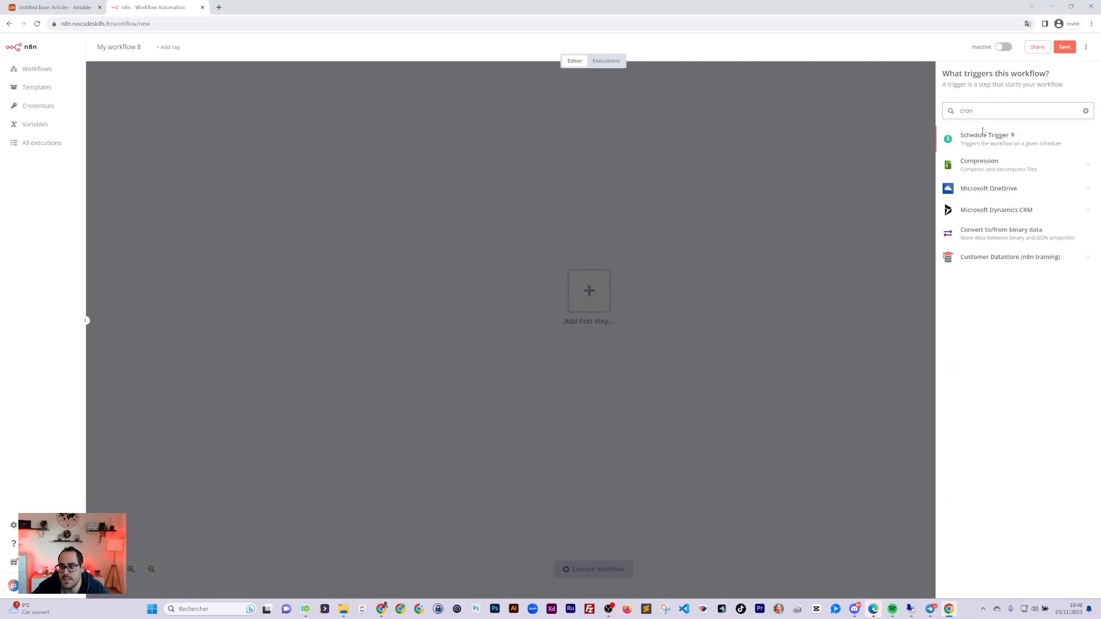
pyautogui.click(984, 136)
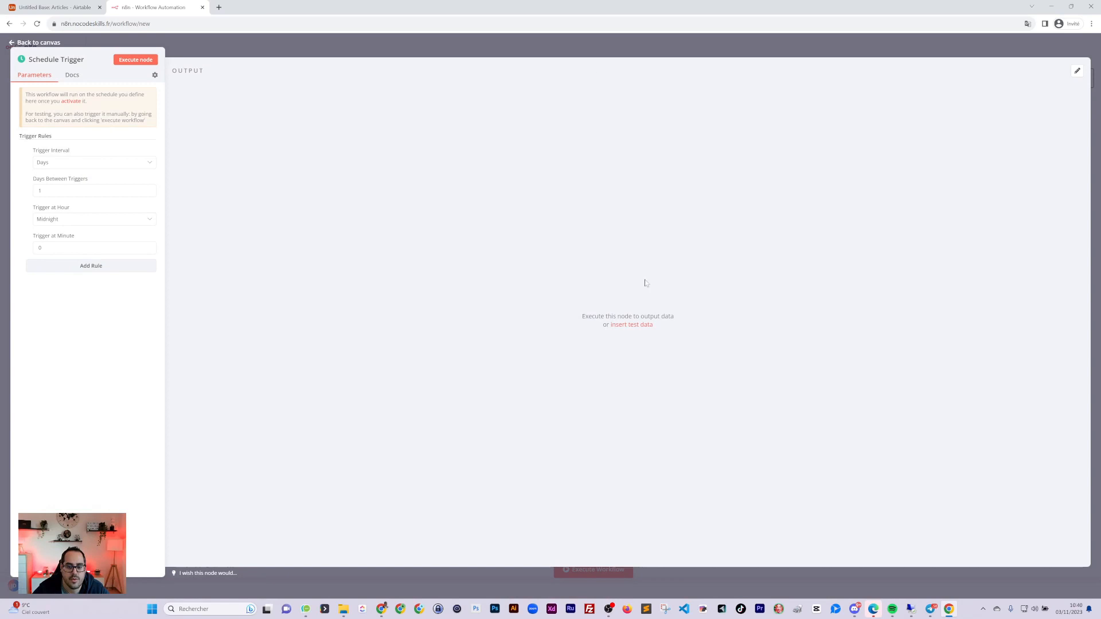
pyautogui.click(316, 50)
pyautogui.moveTo(579, 298); pyautogui.dragTo(330, 263)
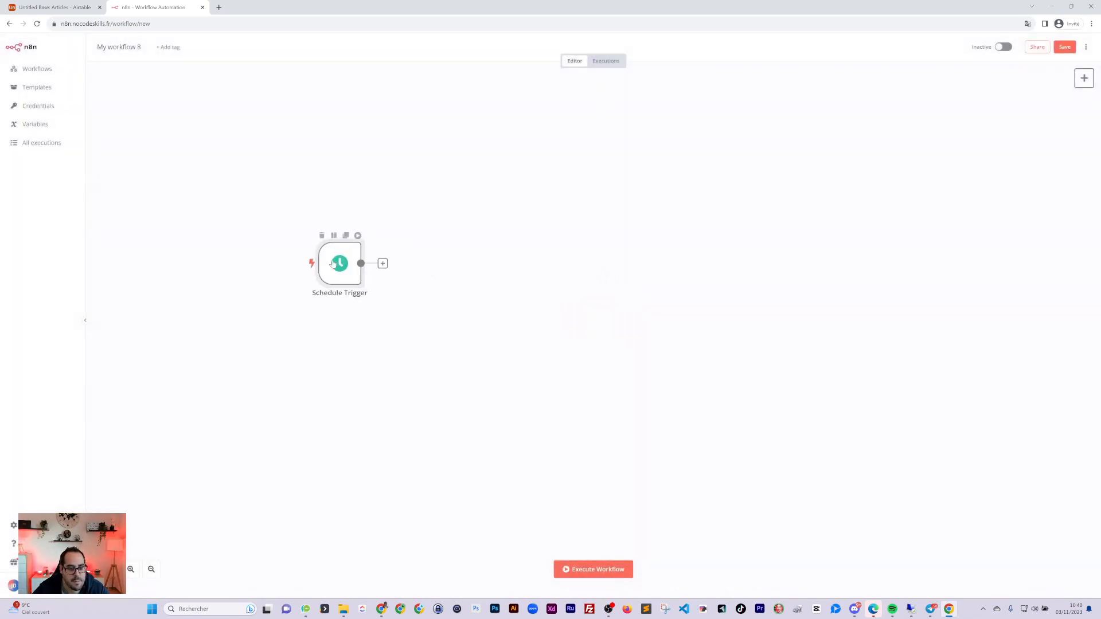
# Add an Airtable 'Get a record' node after the Schedule Trigger
pyautogui.click(383, 263)
pyautogui.write('airt')
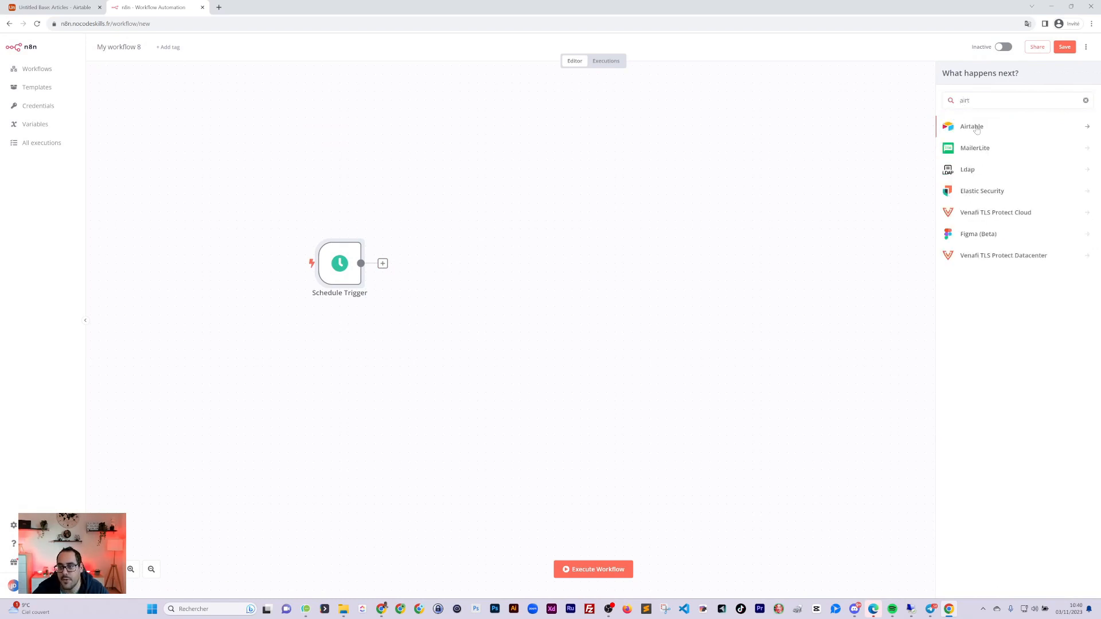
pyautogui.click(974, 127)
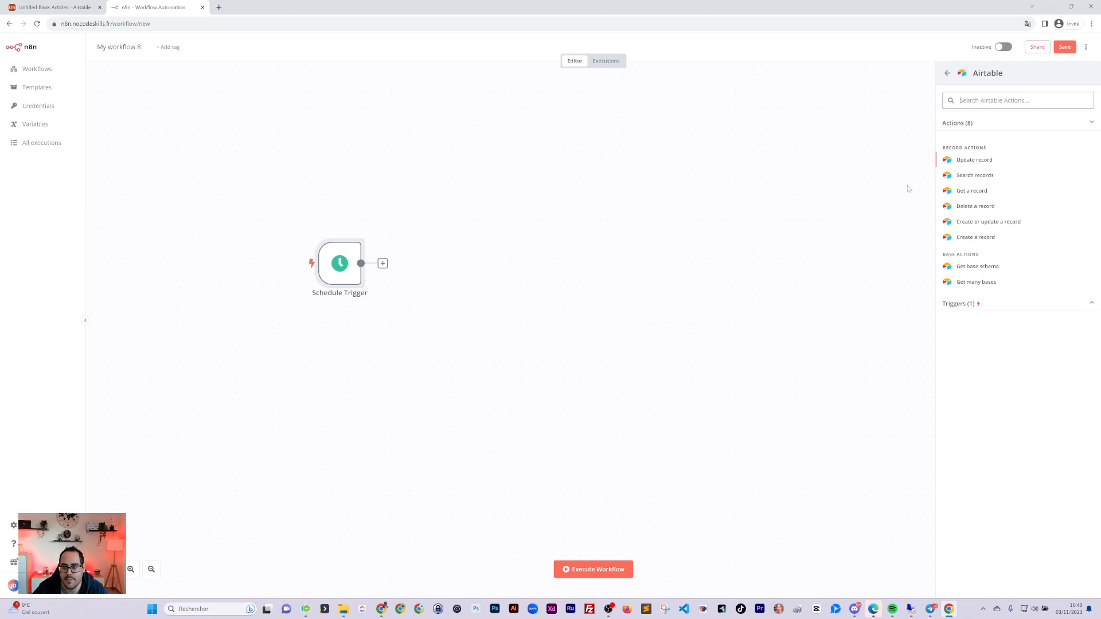
pyautogui.click(970, 191)
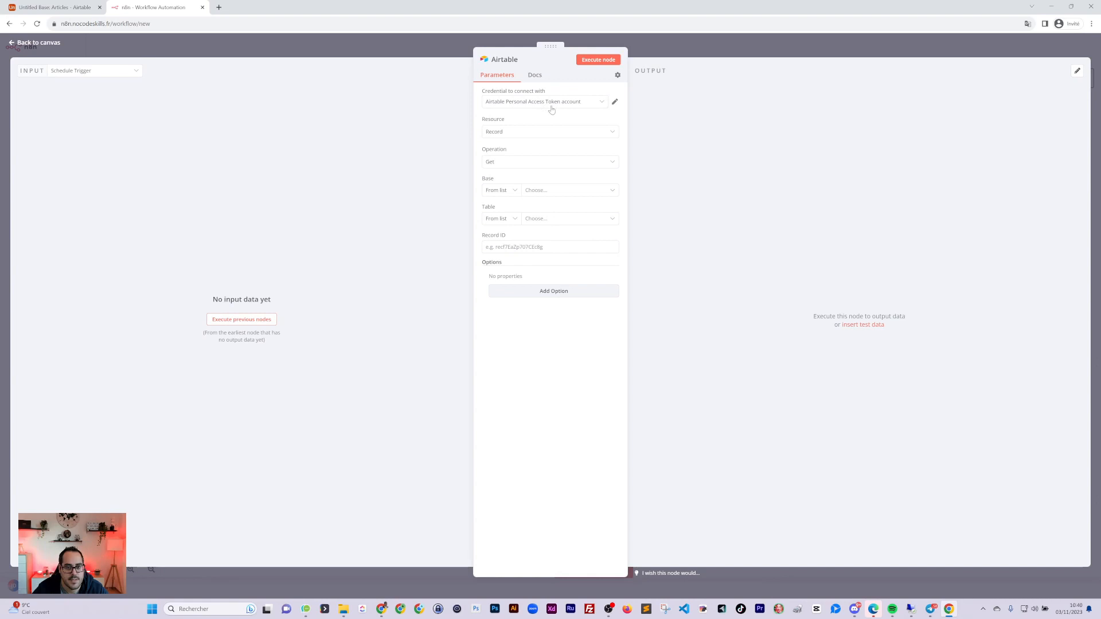
# Start a new Airtable credential and open its documentation in a new tab
pyautogui.click(542, 108)
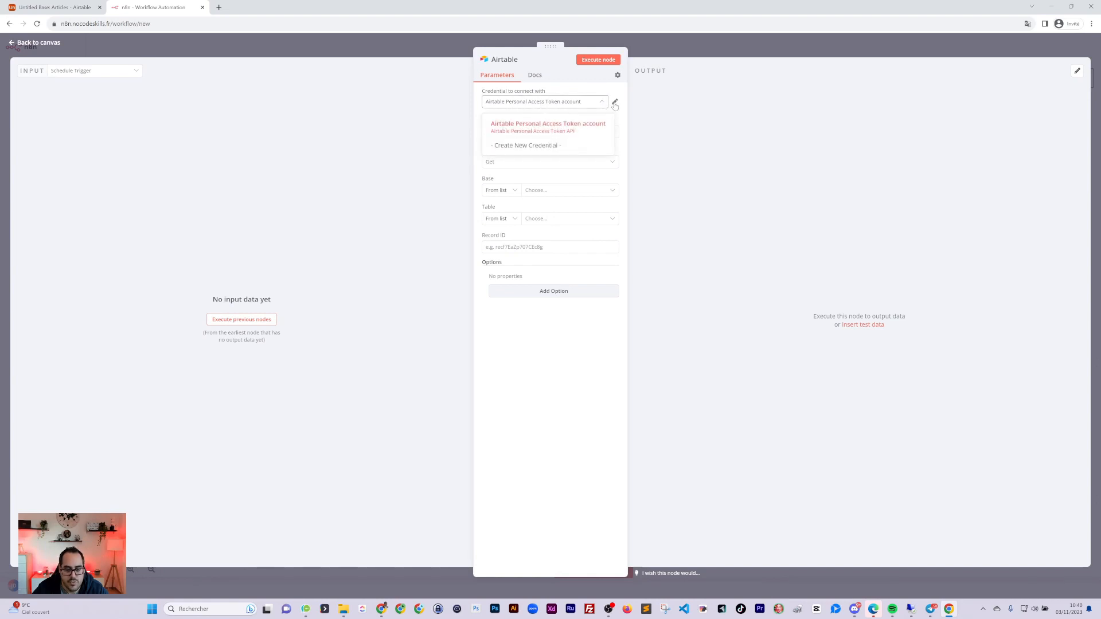
pyautogui.click(542, 147)
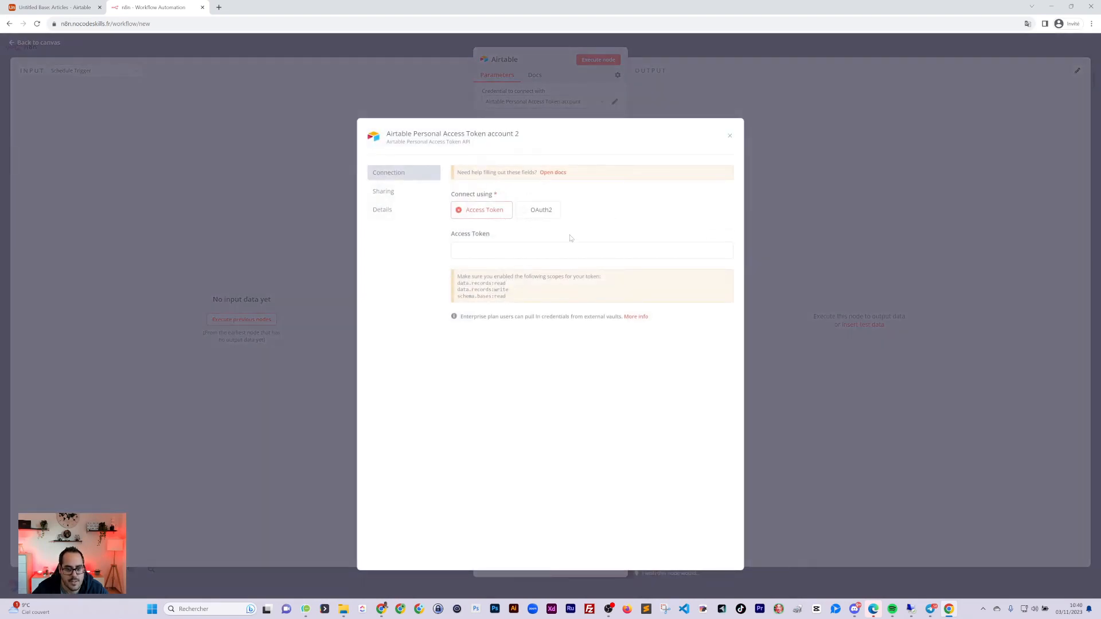
pyautogui.rightClick(555, 172)
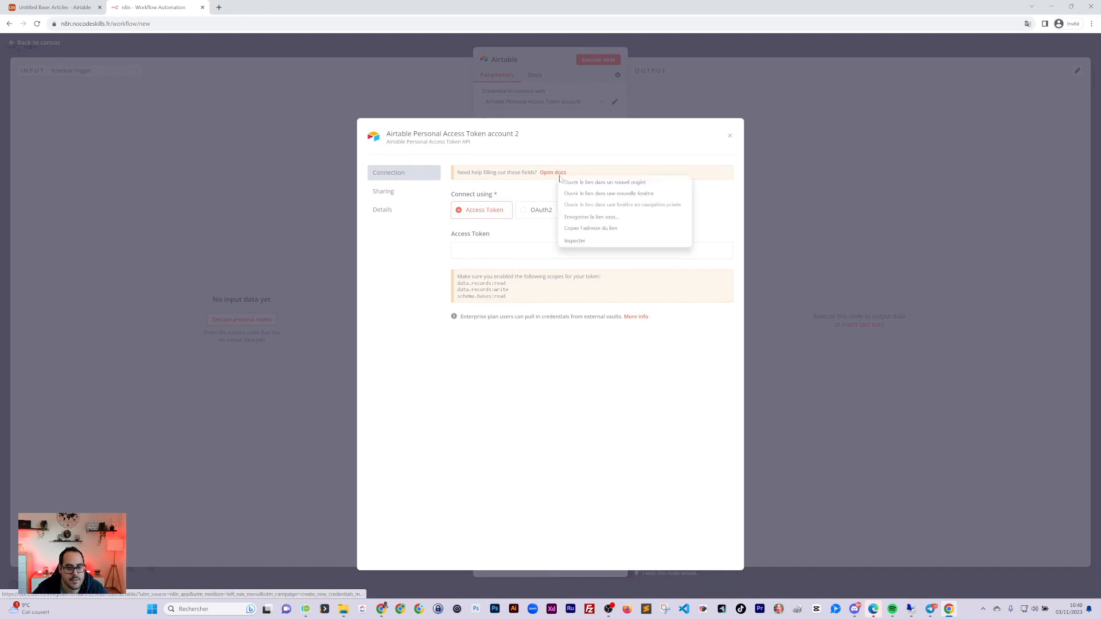
pyautogui.click(591, 181)
pyautogui.click(259, 7)
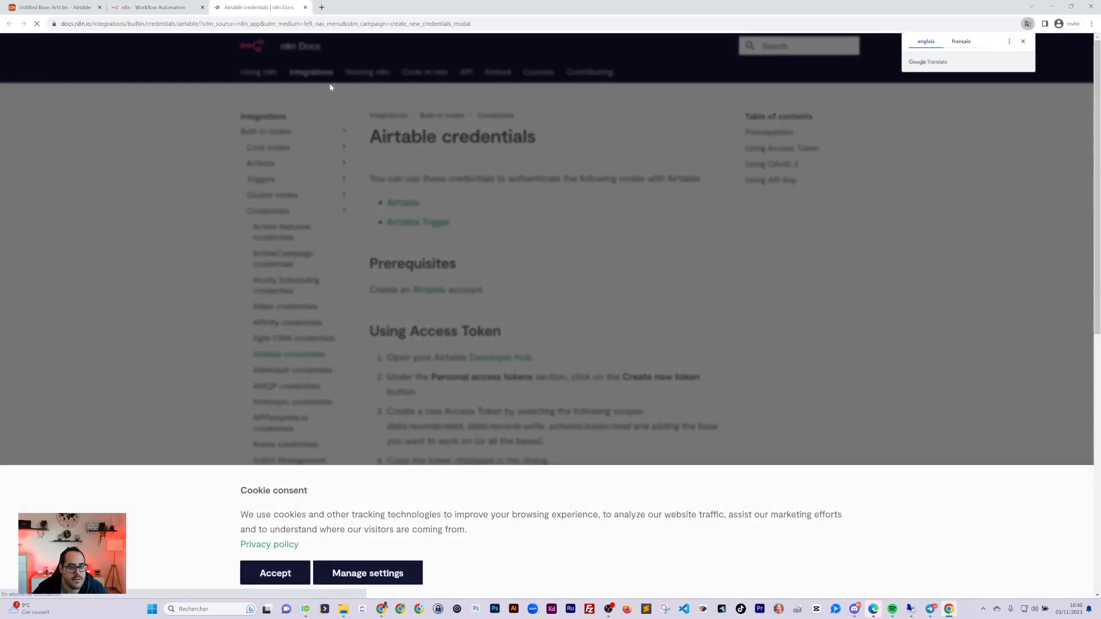
# Accept the docs' cookies and open Airtable's Developer Hub in a new tab
pyautogui.click(265, 576)
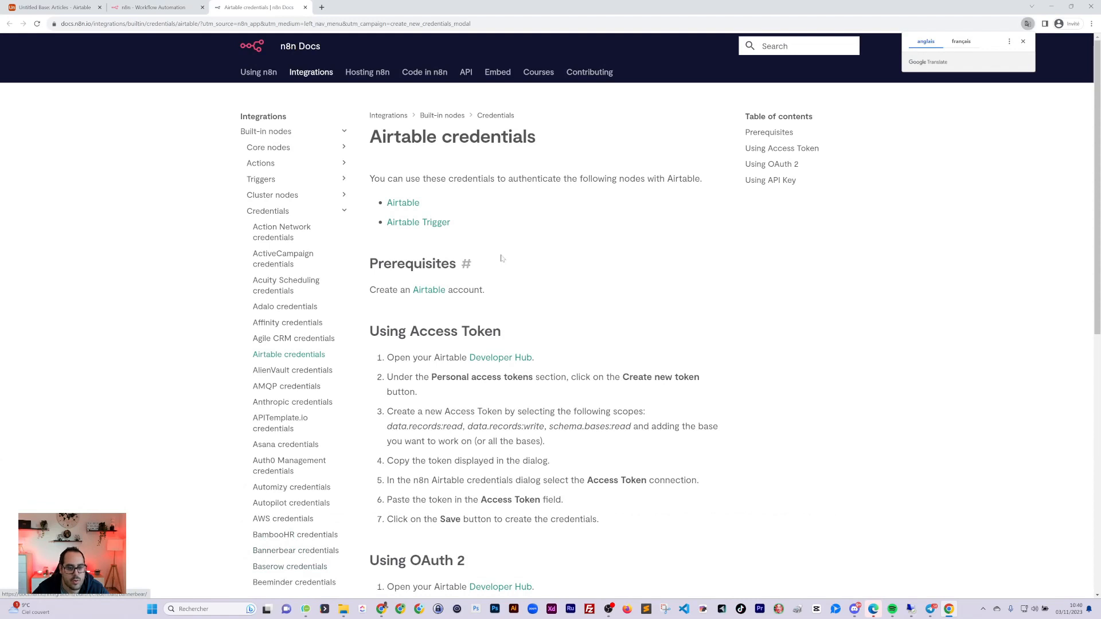
pyautogui.scroll(-3, 500, 258)
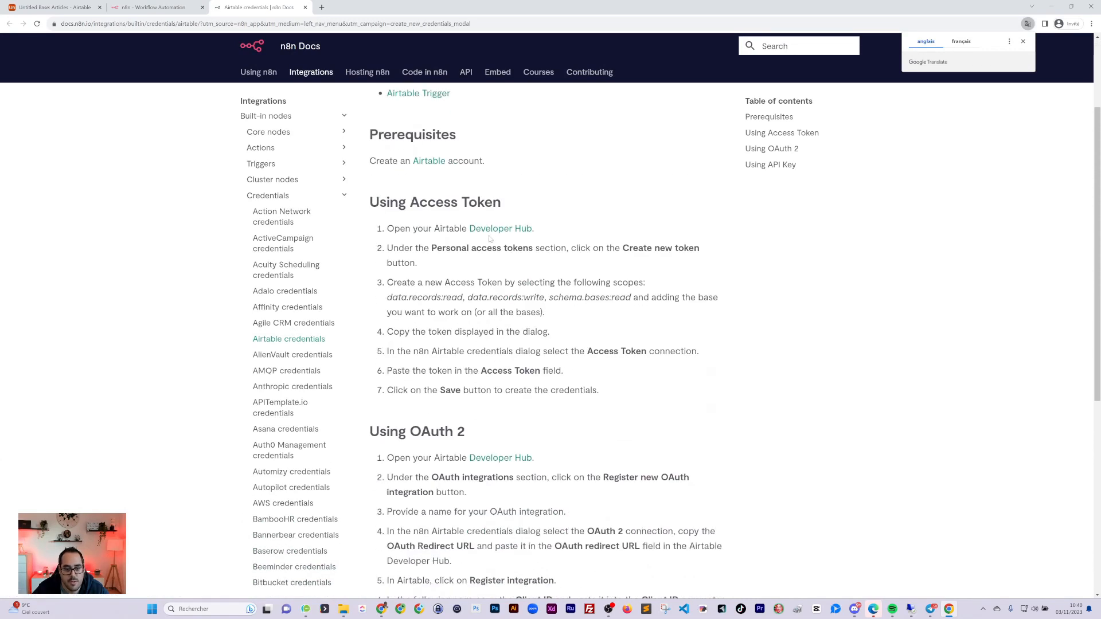
pyautogui.rightClick(496, 231)
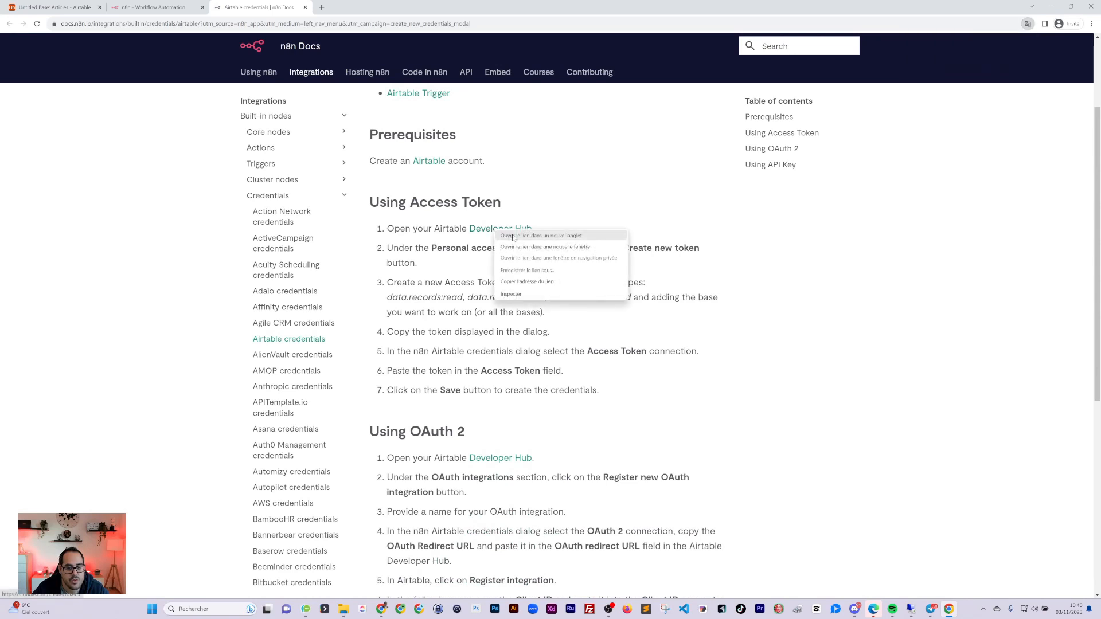
pyautogui.click(514, 236)
pyautogui.click(380, 9)
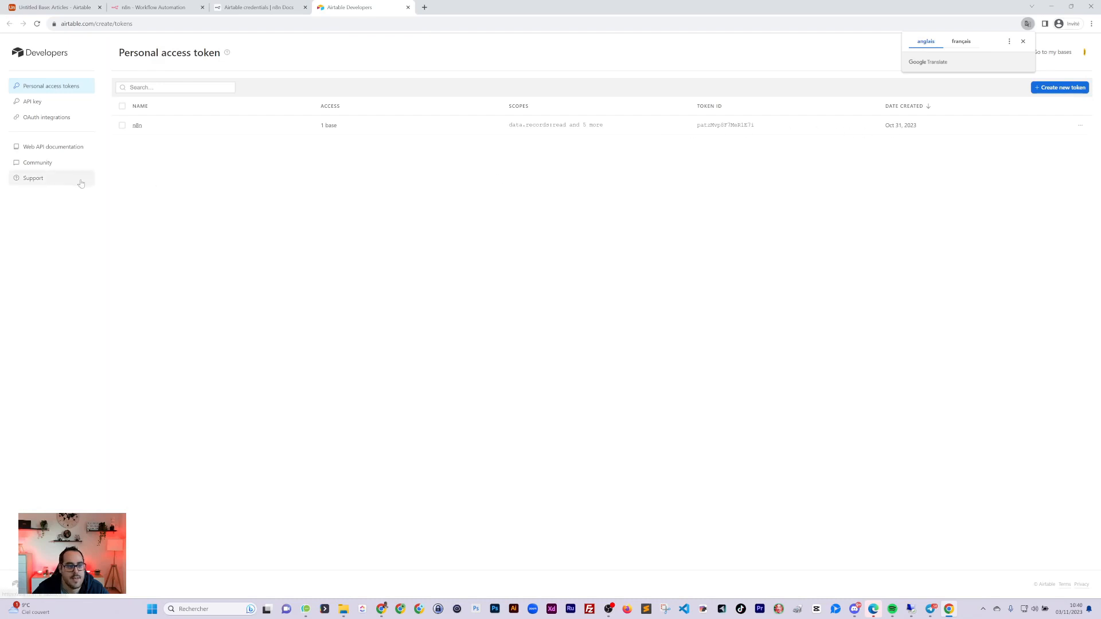
# Start a new Airtable personal access token and give it a name
pyautogui.click(40, 100)
pyautogui.click(43, 88)
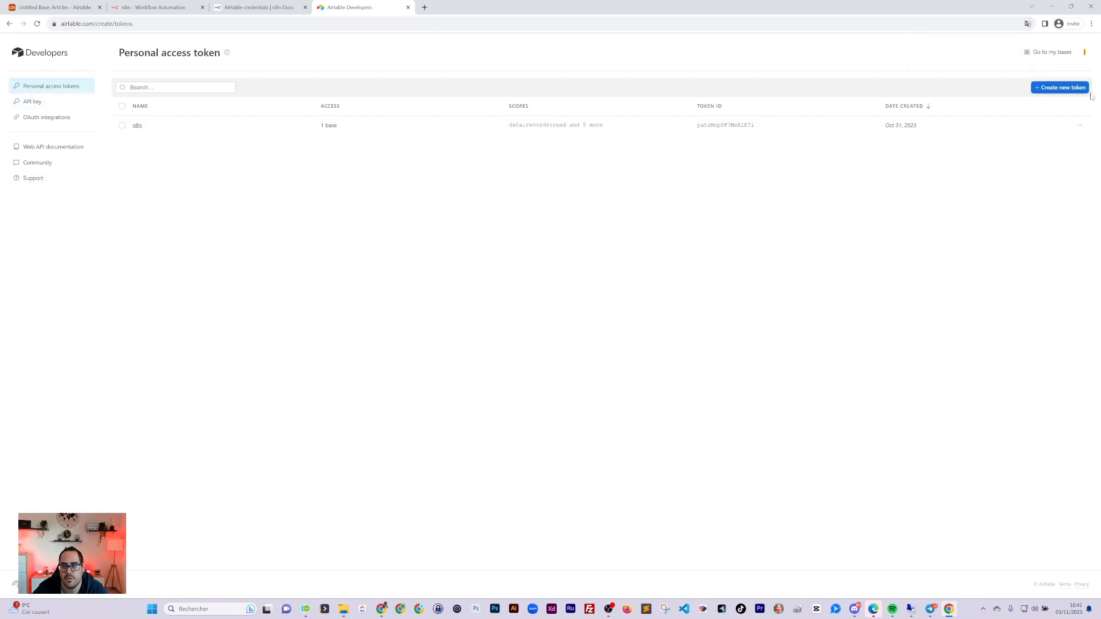
pyautogui.click(1064, 88)
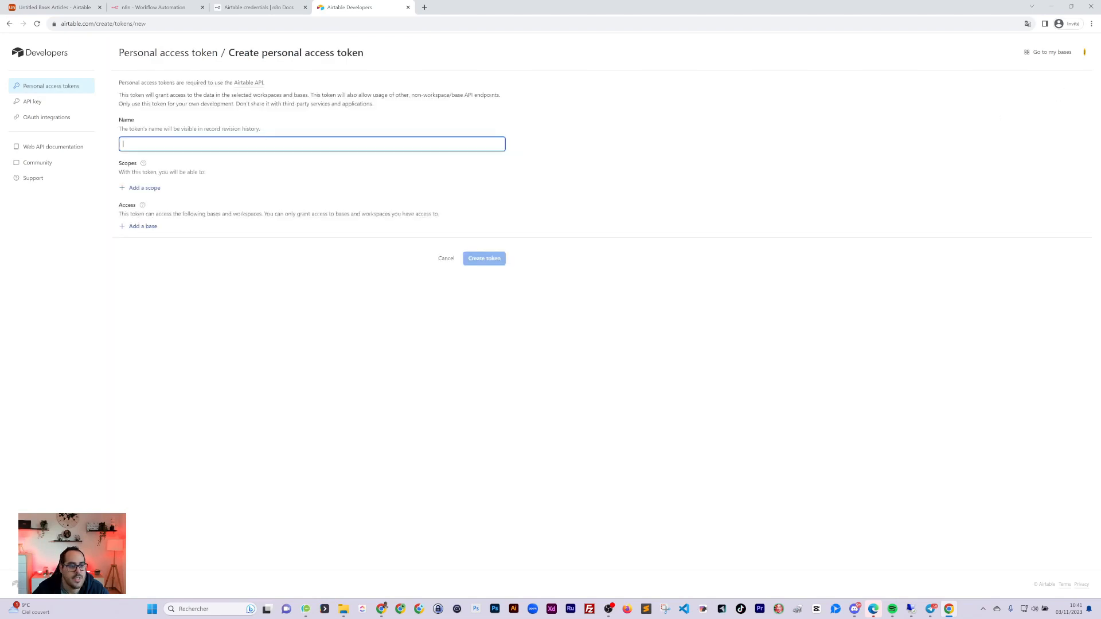
pyautogui.write('ttghgh')
pyautogui.click(255, 8)
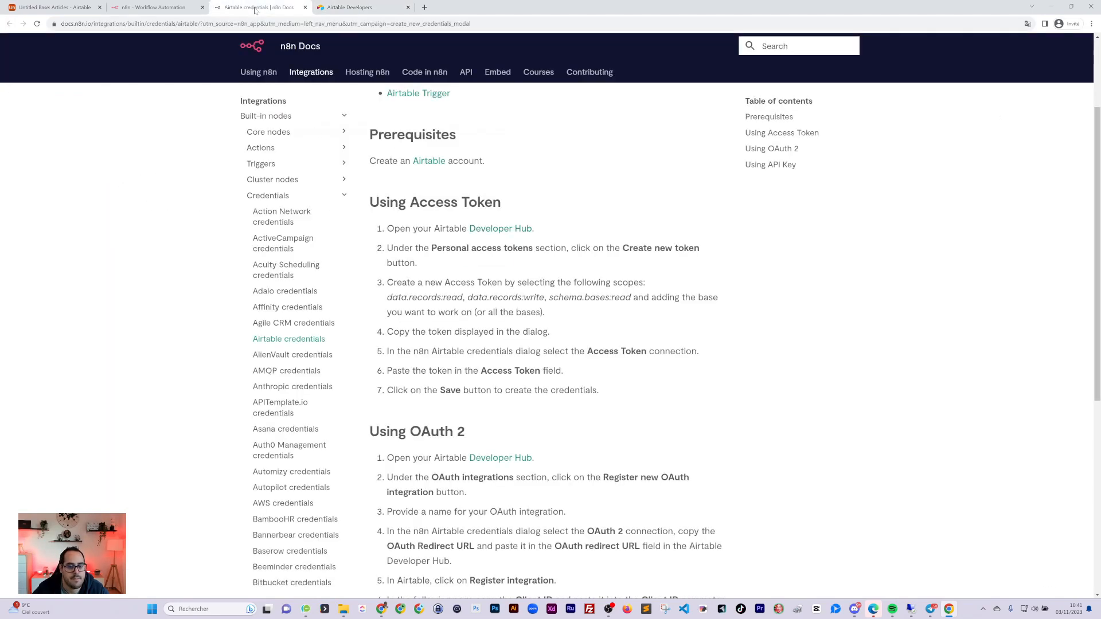
pyautogui.scroll(-2, 545, 321)
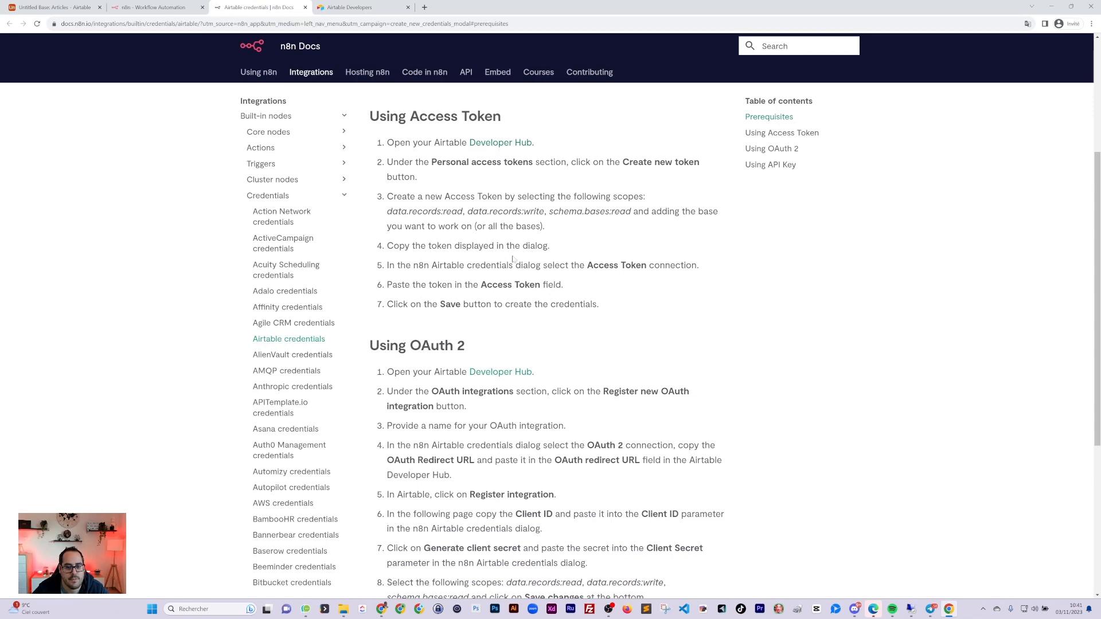
pyautogui.scroll(-2, 545, 338)
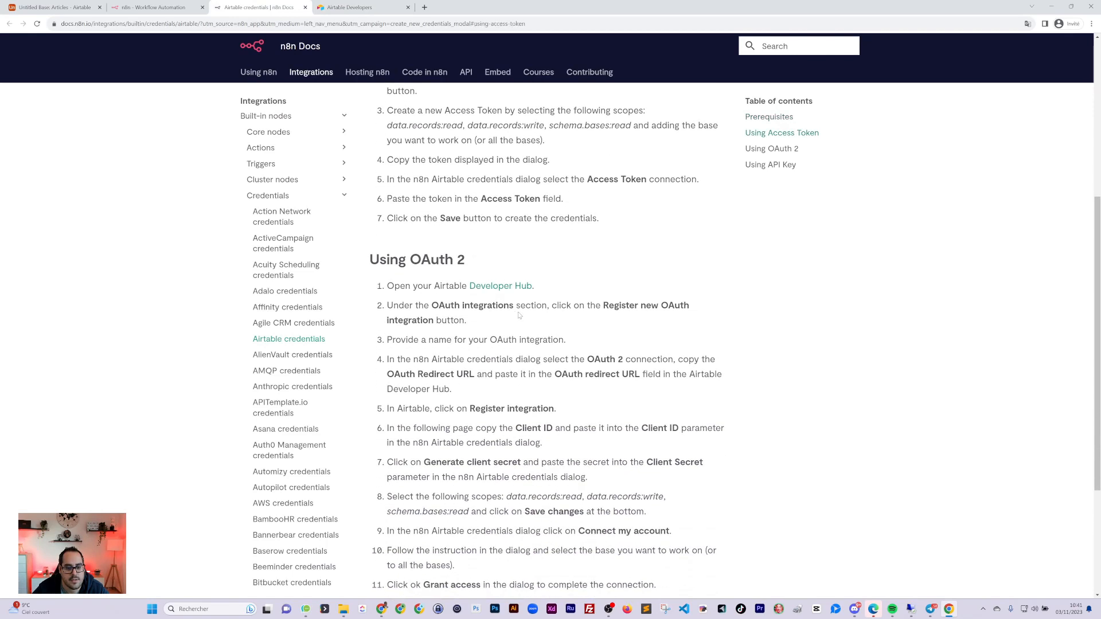
pyautogui.scroll(-3, 519, 315)
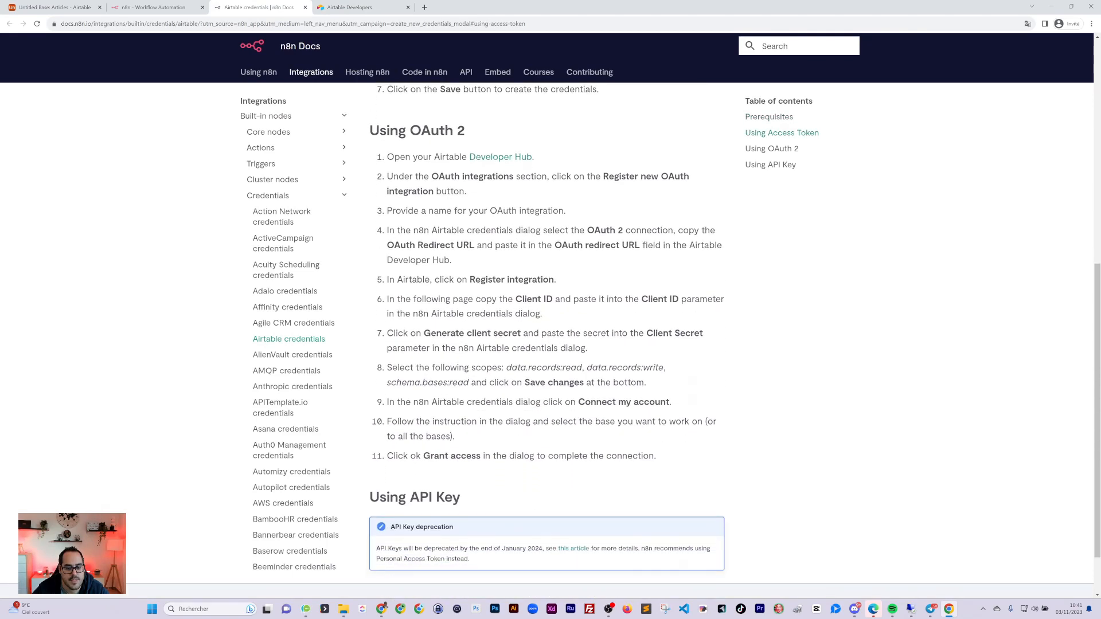
pyautogui.click(344, 8)
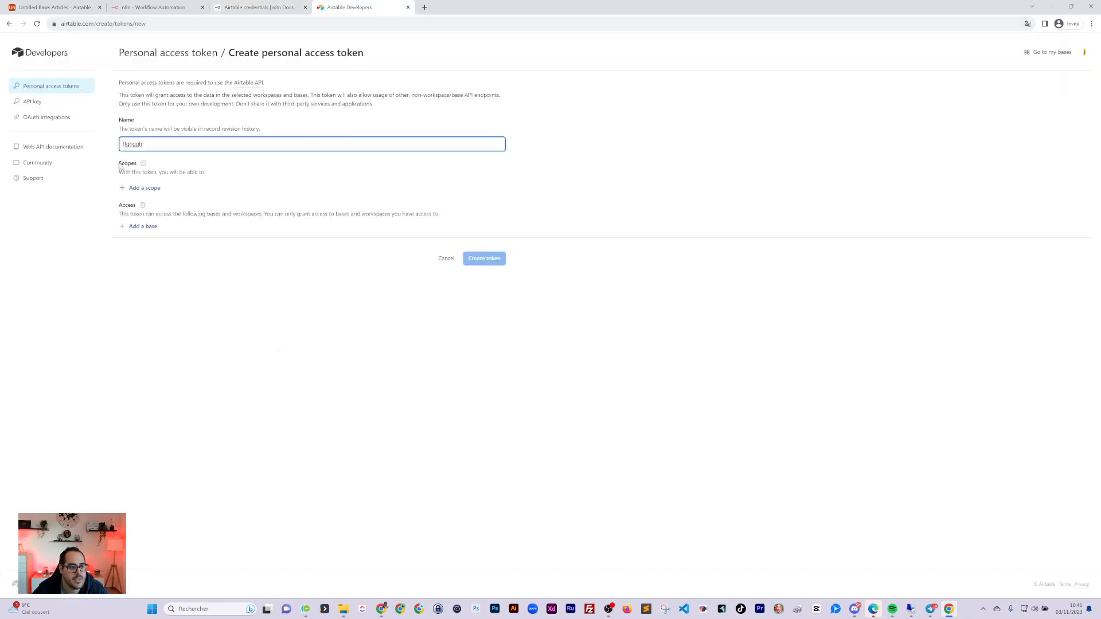
pyautogui.moveTo(119, 166); pyautogui.dragTo(137, 164)
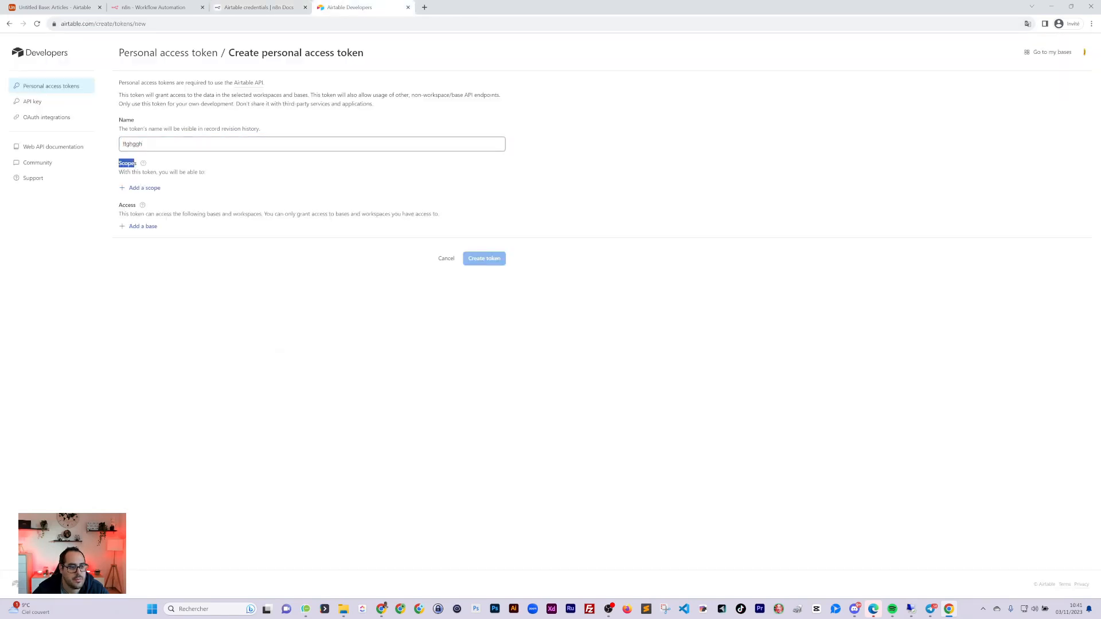
# Add the data.records:read scope to the token, matching the name in n8n Docs
pyautogui.click(250, 9)
pyautogui.scroll(-2, 595, 296)
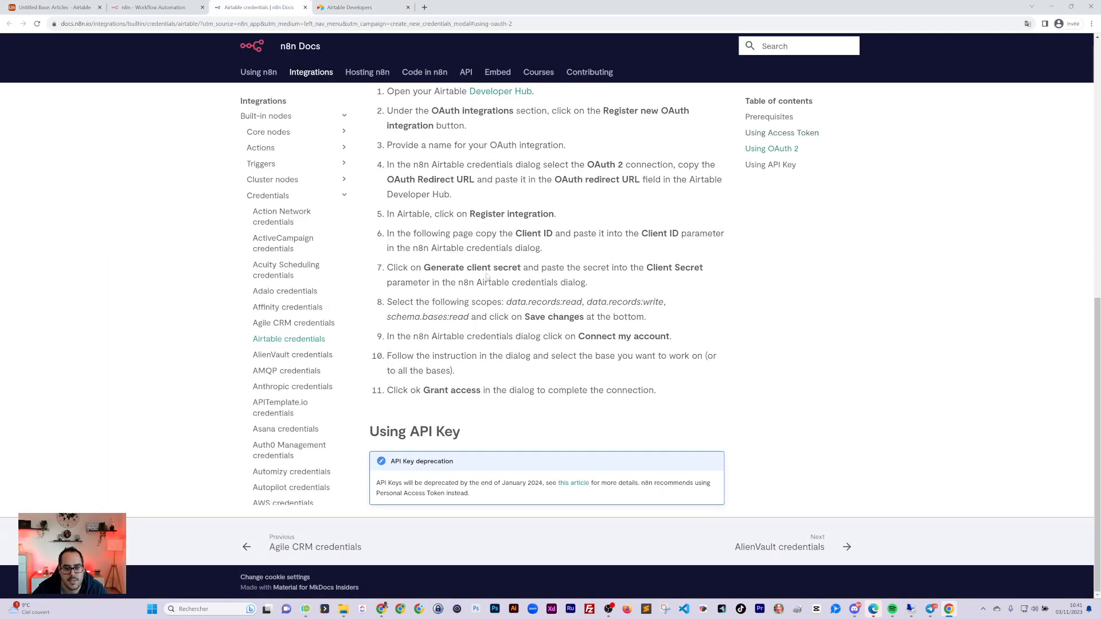
pyautogui.scroll(1, 551, 298)
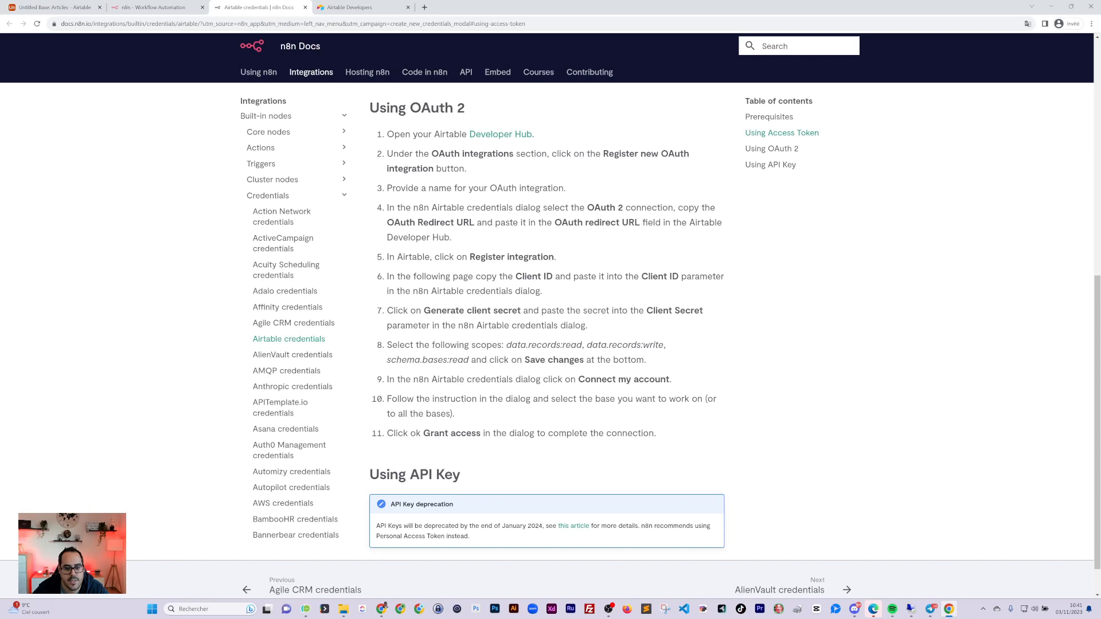
pyautogui.doubleClick(534, 345)
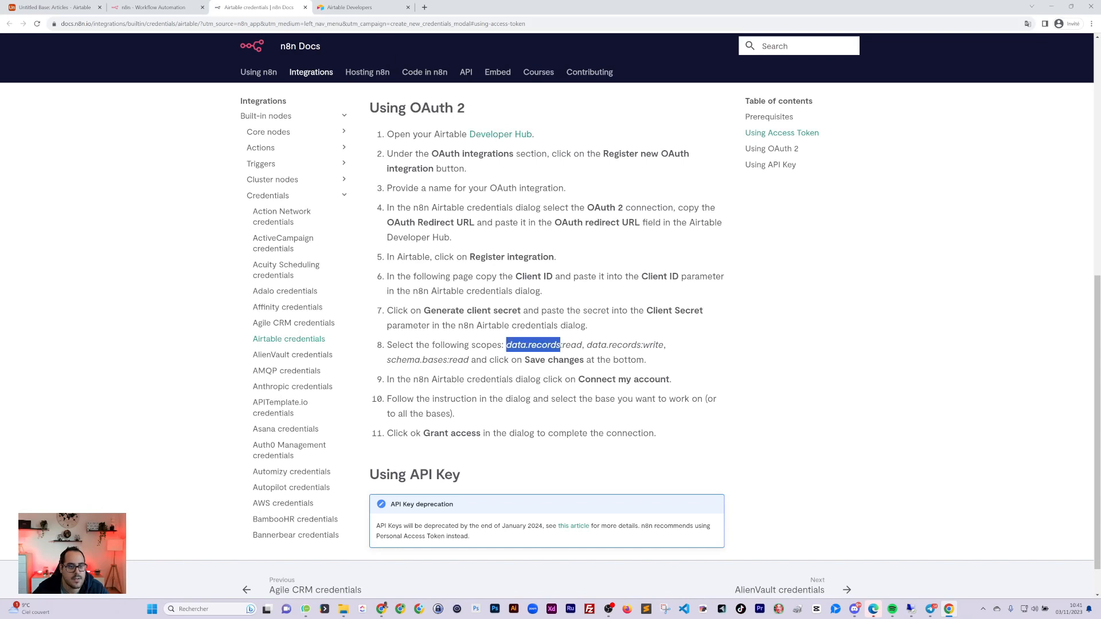
pyautogui.click(374, 8)
pyautogui.click(137, 189)
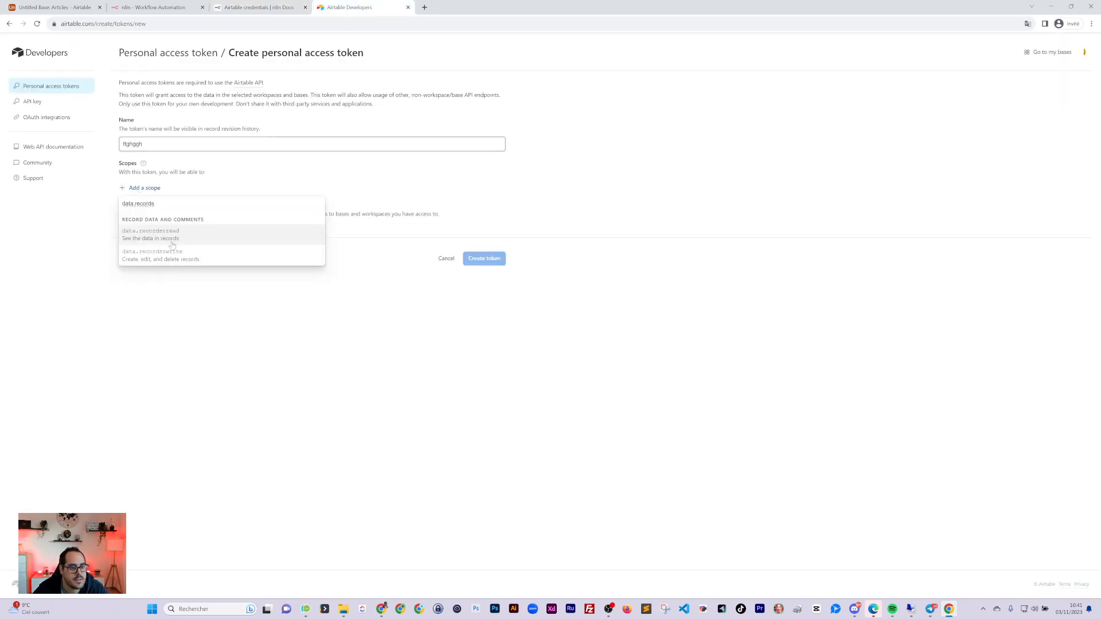
pyautogui.click(175, 240)
# Add the data.records:write scope to the token, checked against n8n Docs
pyautogui.click(258, 7)
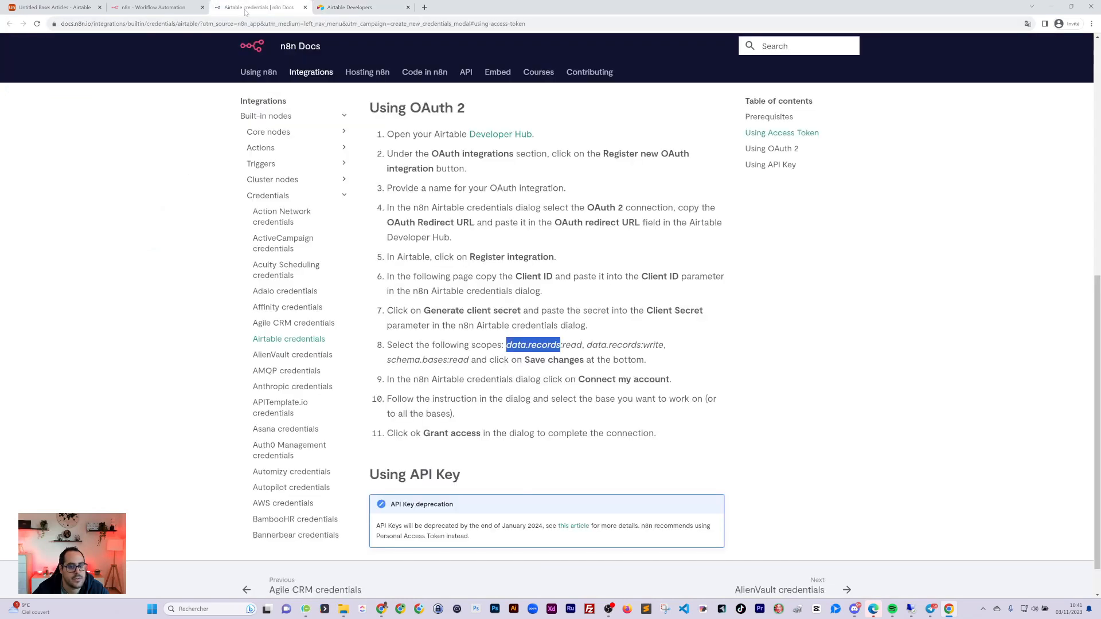
pyautogui.moveTo(507, 346); pyautogui.dragTo(541, 345)
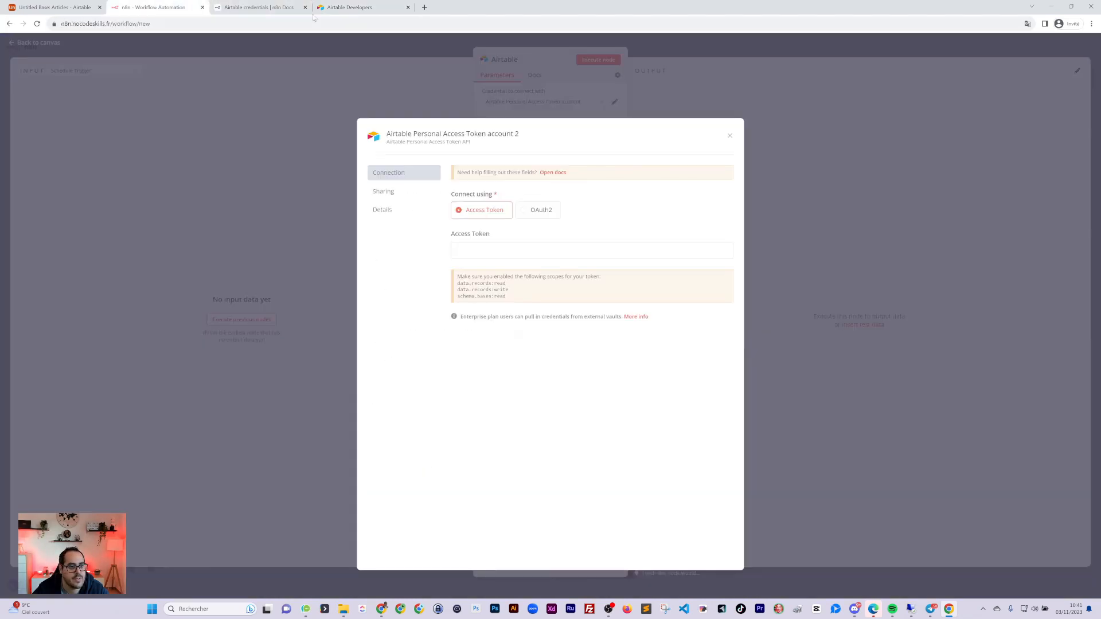
pyautogui.click(338, 8)
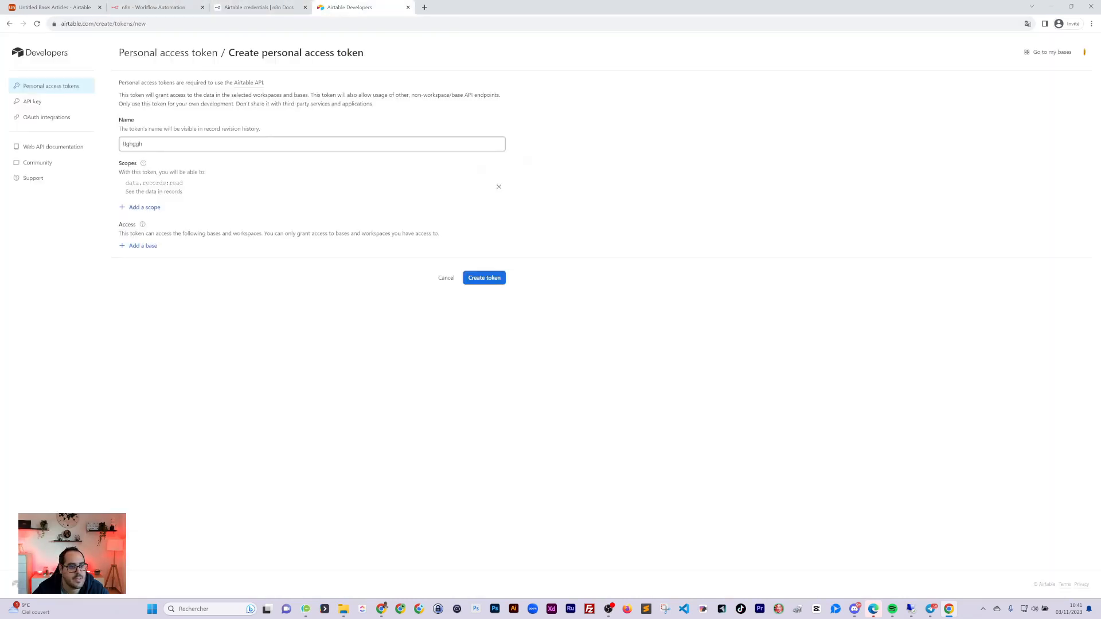
pyautogui.click(258, 6)
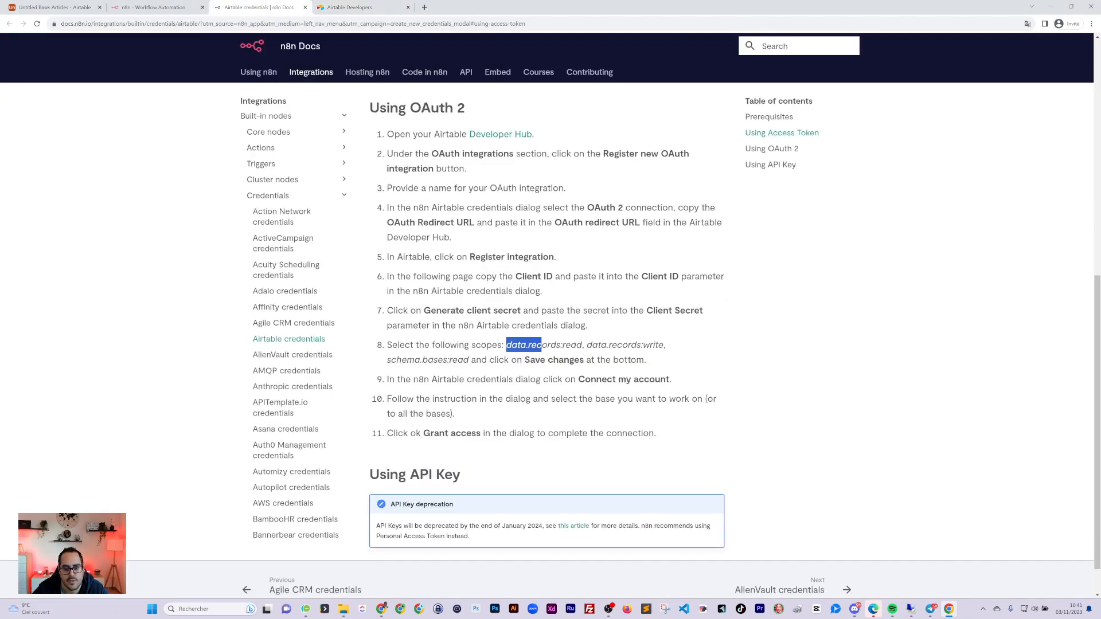
pyautogui.moveTo(664, 345); pyautogui.dragTo(587, 345)
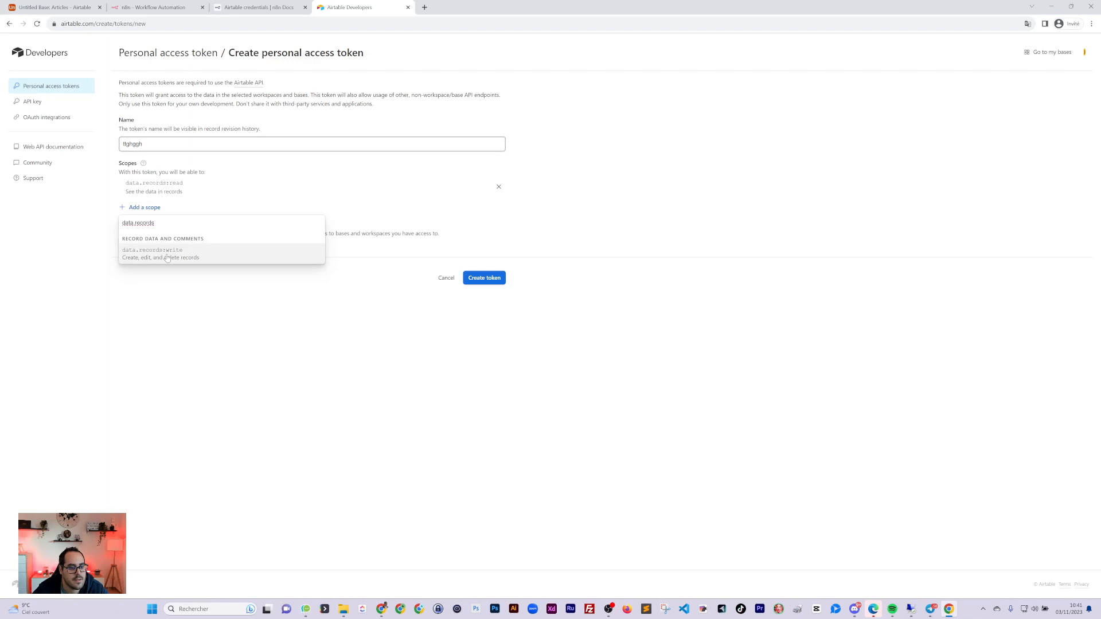
pyautogui.click(166, 252)
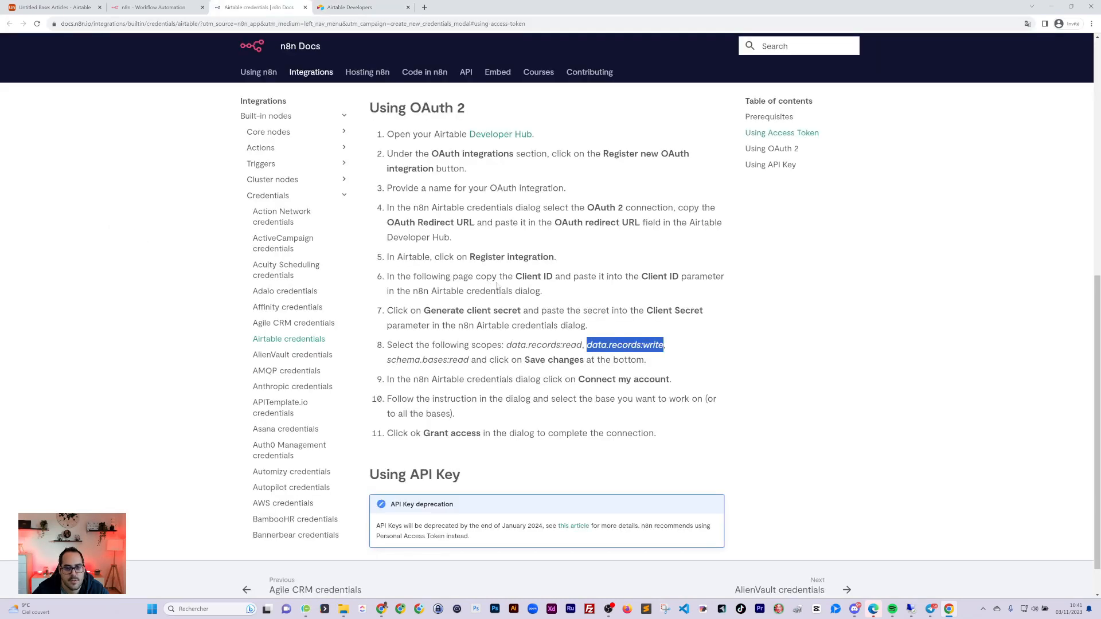
pyautogui.scroll(6, 496, 285)
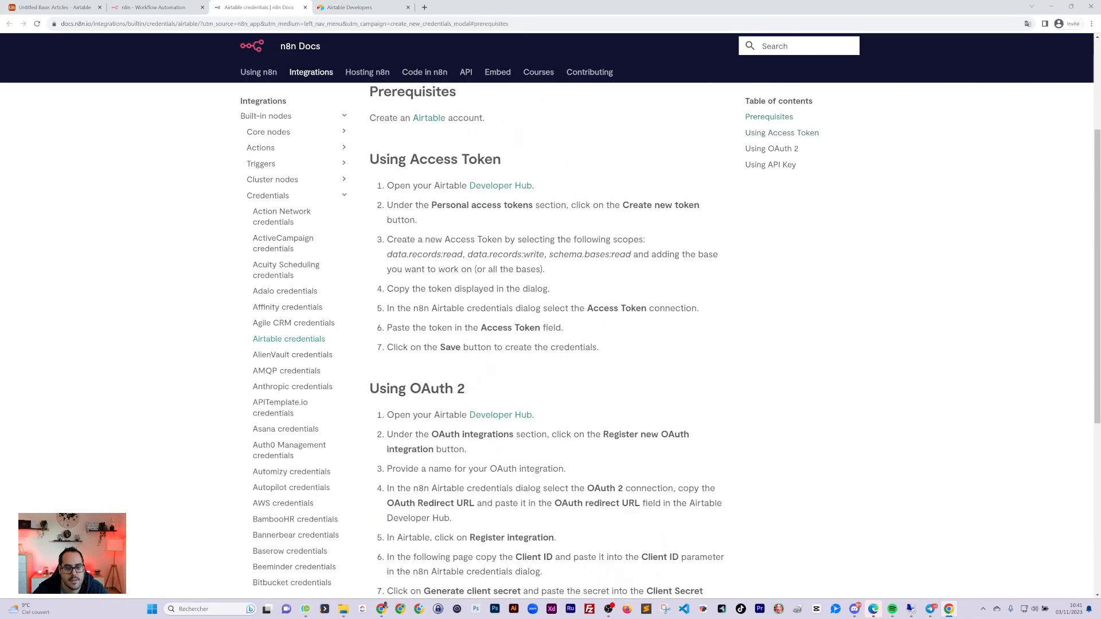
pyautogui.click(349, 8)
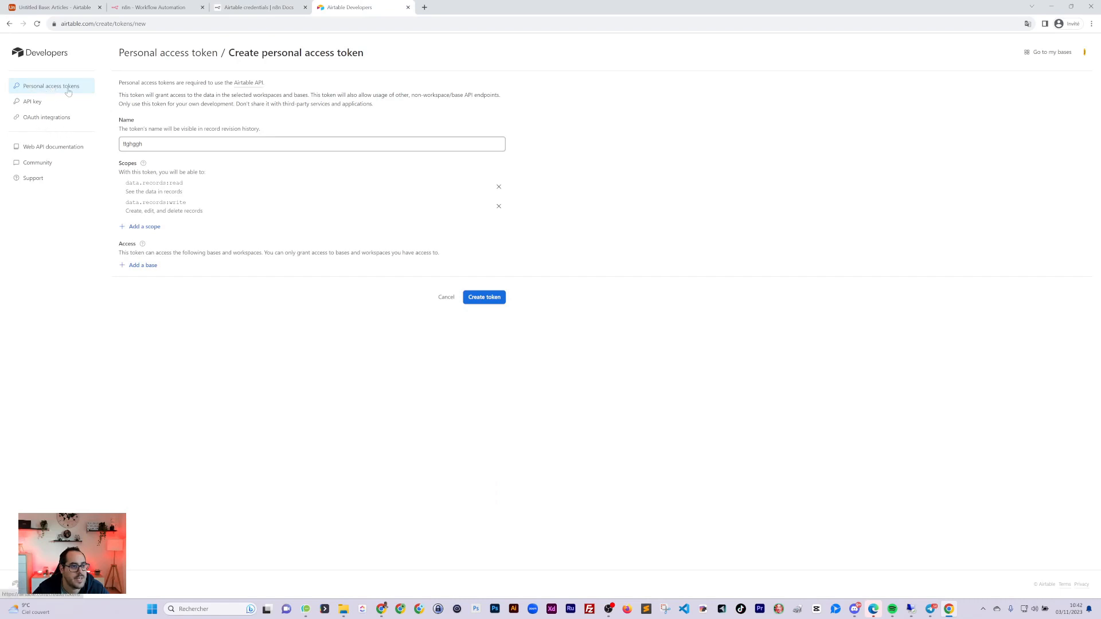
# Show Airtable's personal access tokens list and read the Using Access Token steps in n8n Docs
pyautogui.click(34, 118)
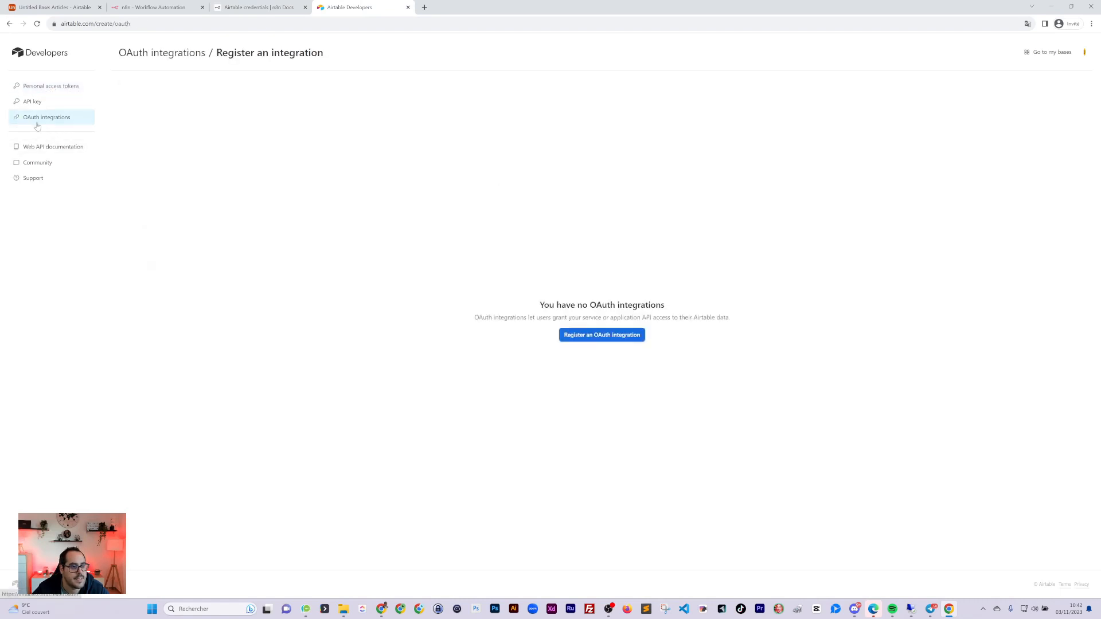
pyautogui.click(50, 88)
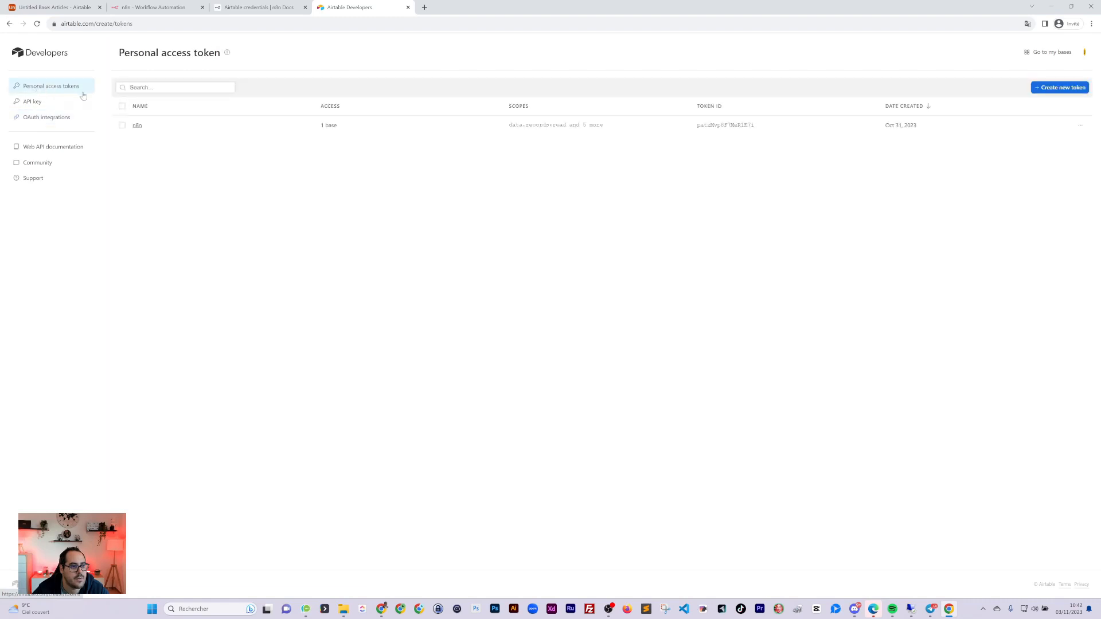
pyautogui.click(255, 8)
pyautogui.scroll(-1, 442, 264)
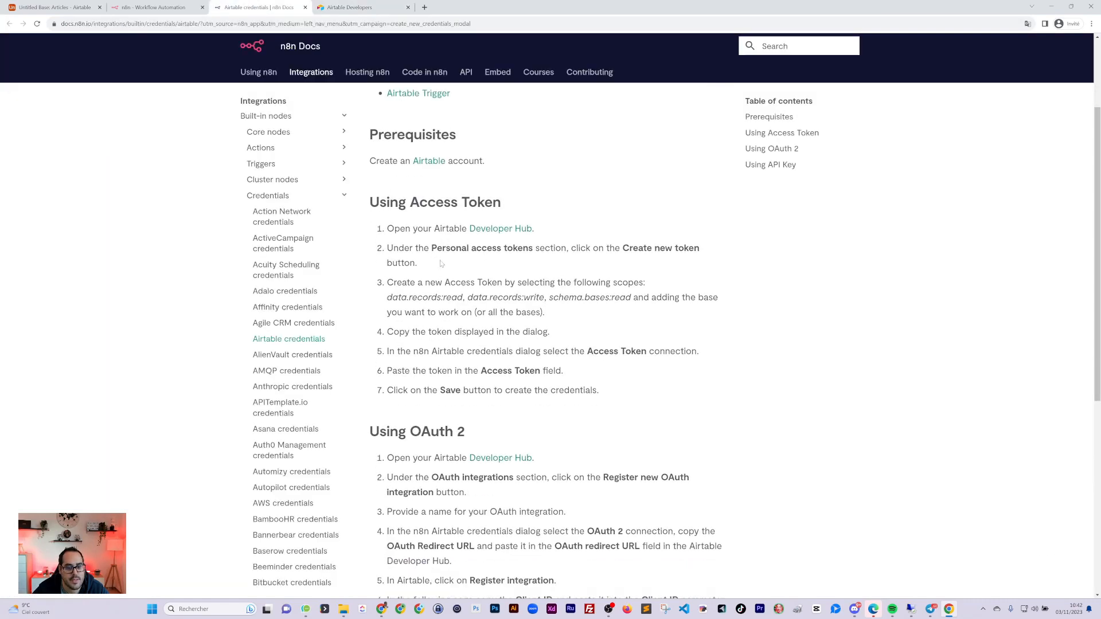
pyautogui.moveTo(442, 249); pyautogui.dragTo(517, 249)
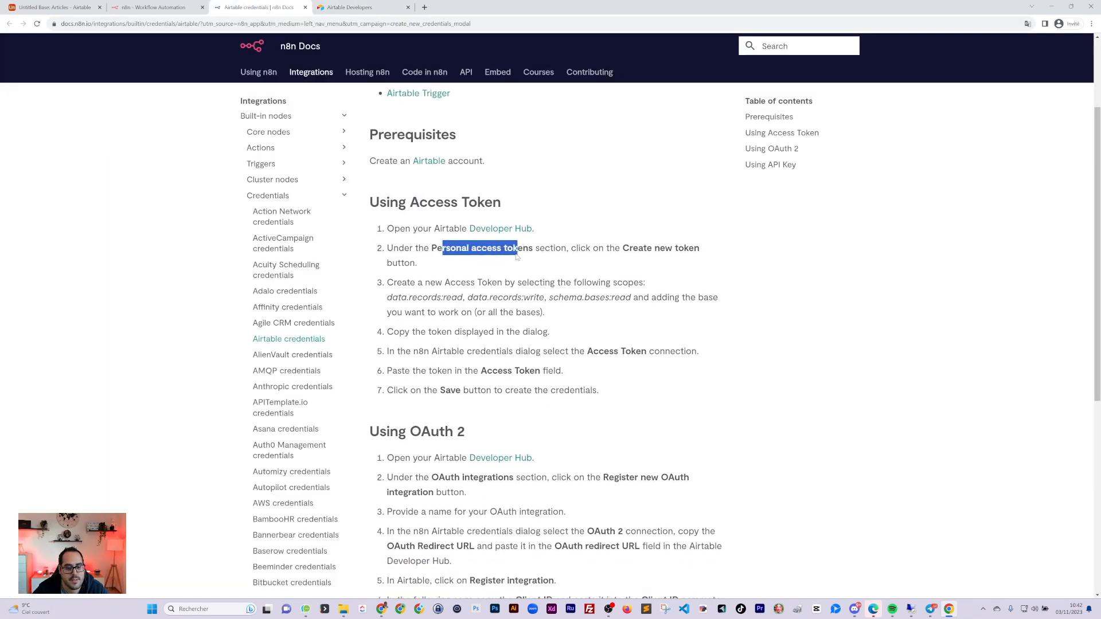
pyautogui.click(479, 491)
# Read the Using OAuth 2 section in n8n Docs, then return to Airtable's tokens list
pyautogui.scroll(-3, 480, 491)
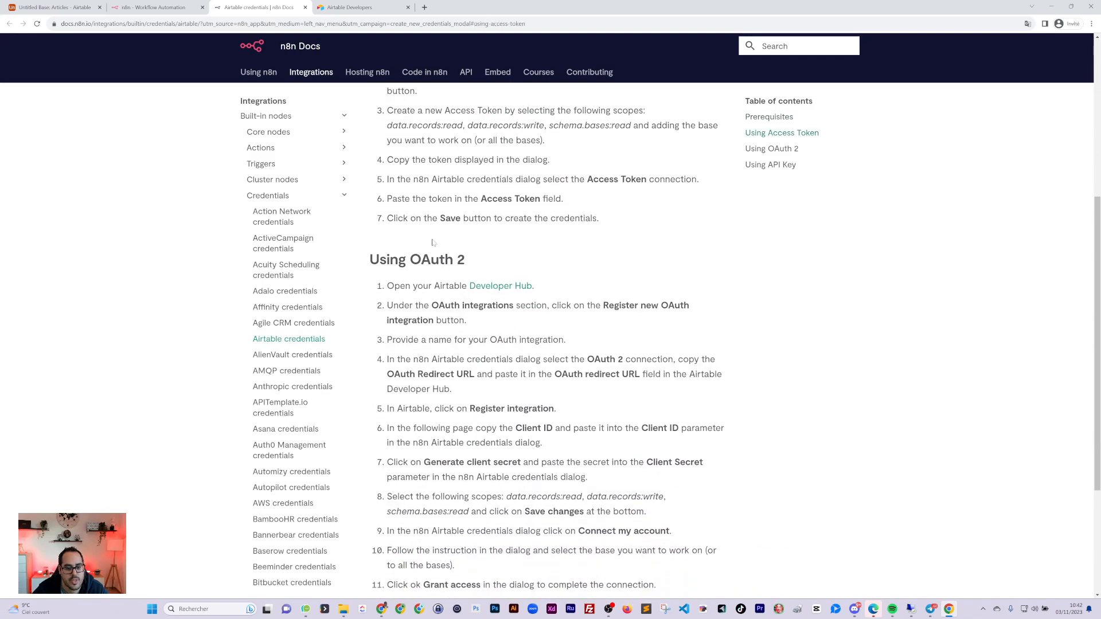
pyautogui.scroll(4, 433, 242)
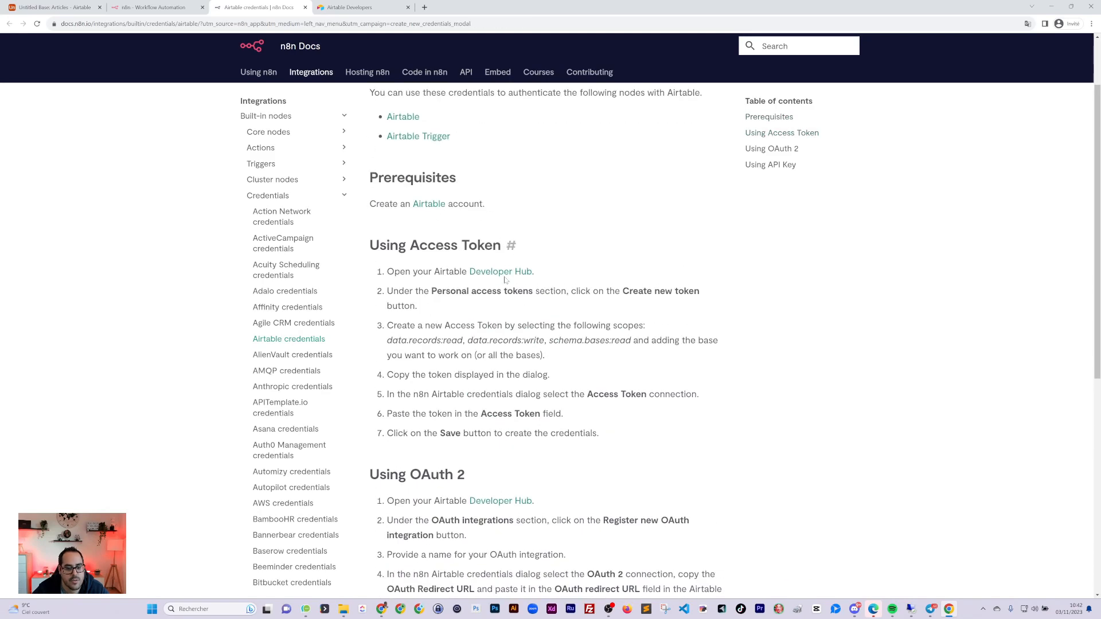
pyautogui.scroll(-3, 505, 279)
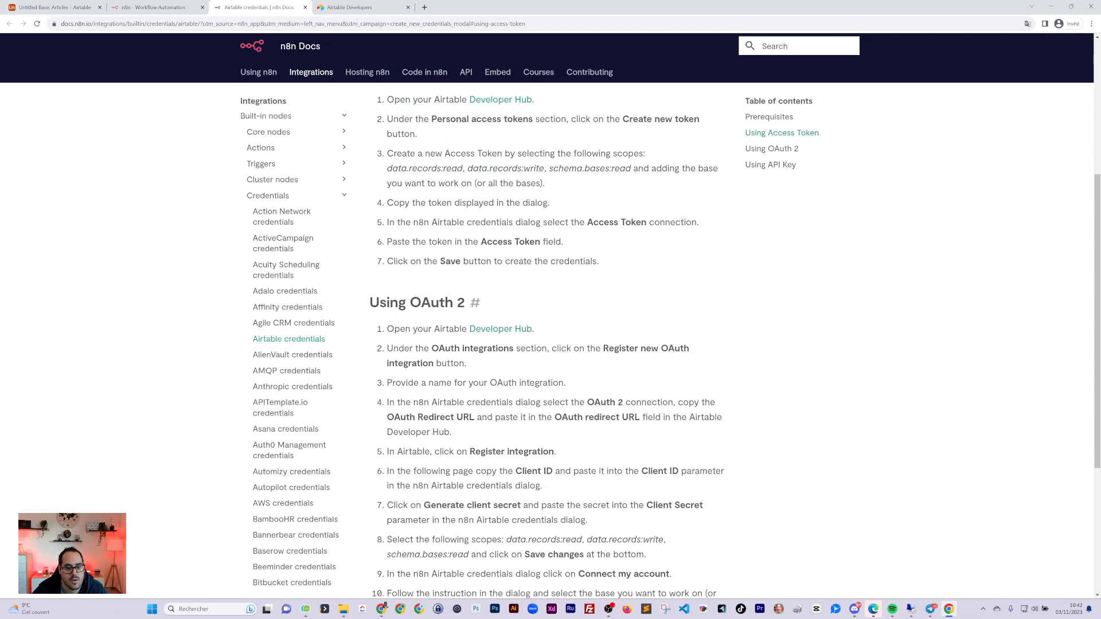
pyautogui.moveTo(421, 302); pyautogui.dragTo(465, 303)
pyautogui.scroll(-4, 499, 398)
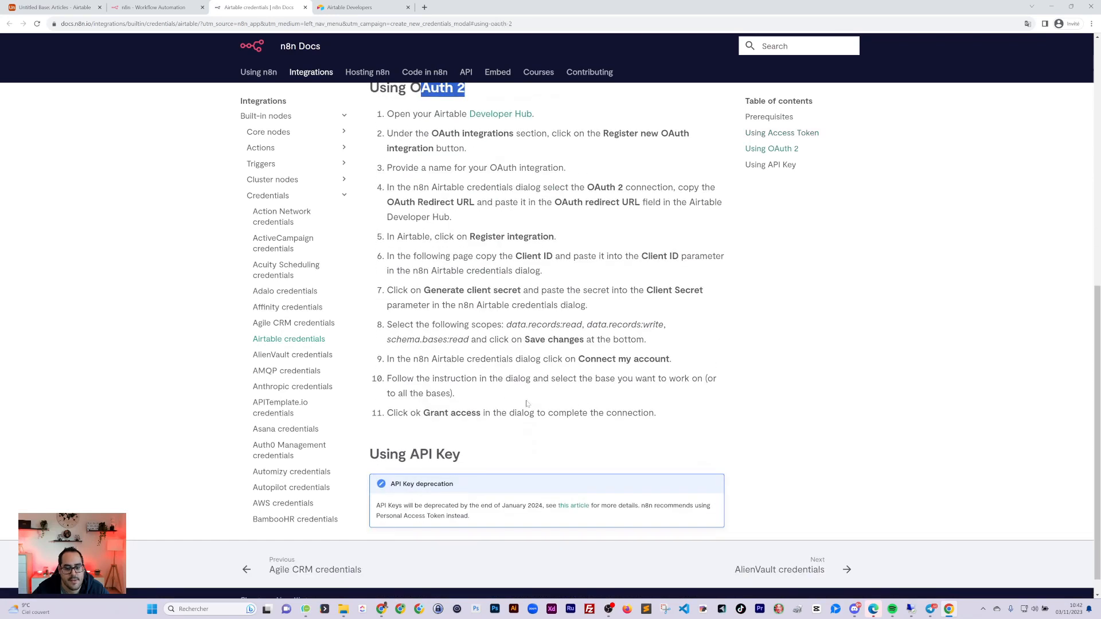
pyautogui.scroll(2, 527, 404)
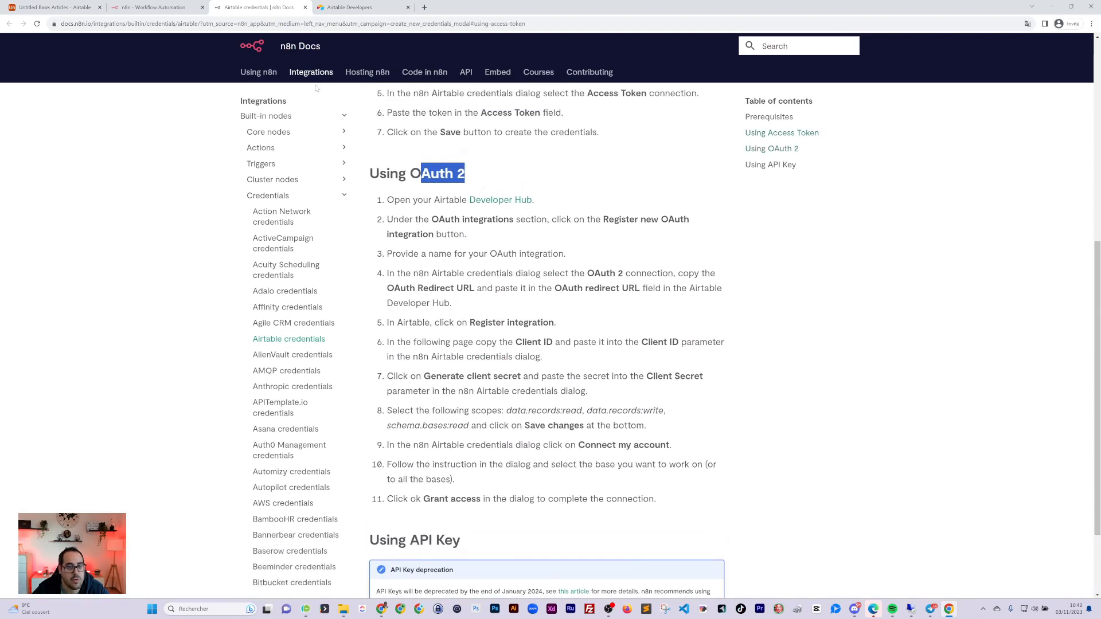
pyautogui.click(347, 7)
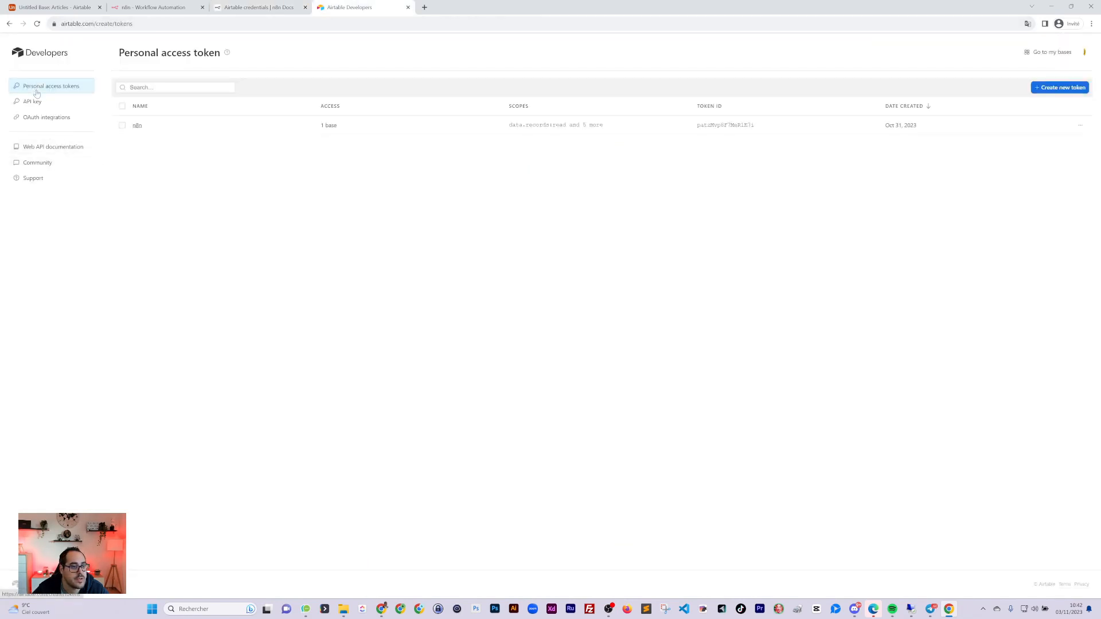
# Begin registering an Airtable OAuth integration named 'n8n'
pyautogui.click(38, 118)
pyautogui.click(594, 338)
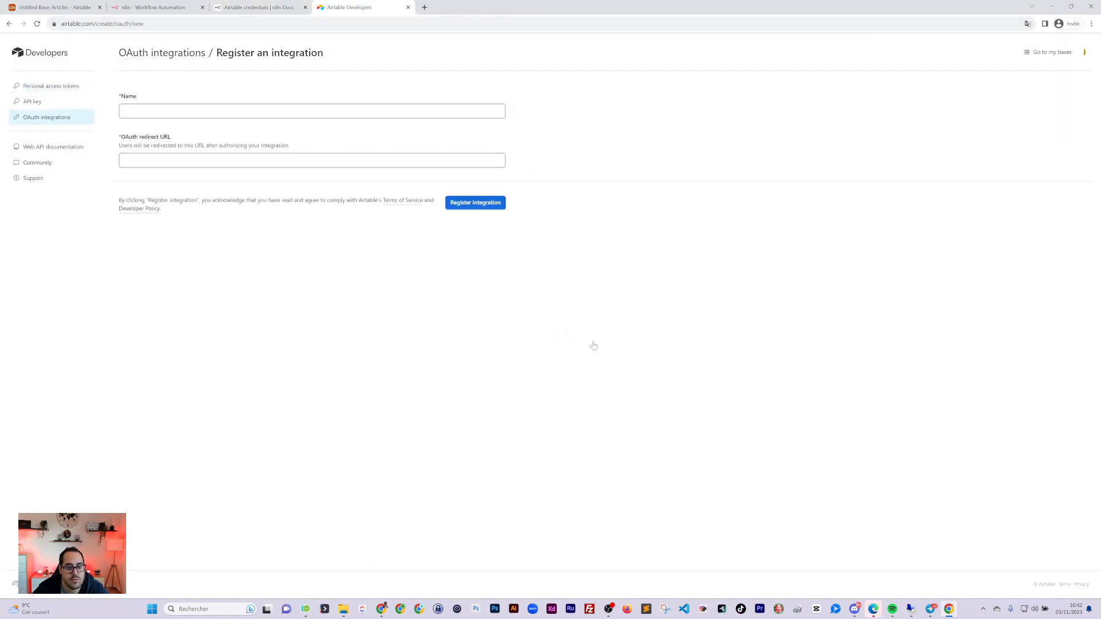
pyautogui.click(401, 111)
pyautogui.write('n')
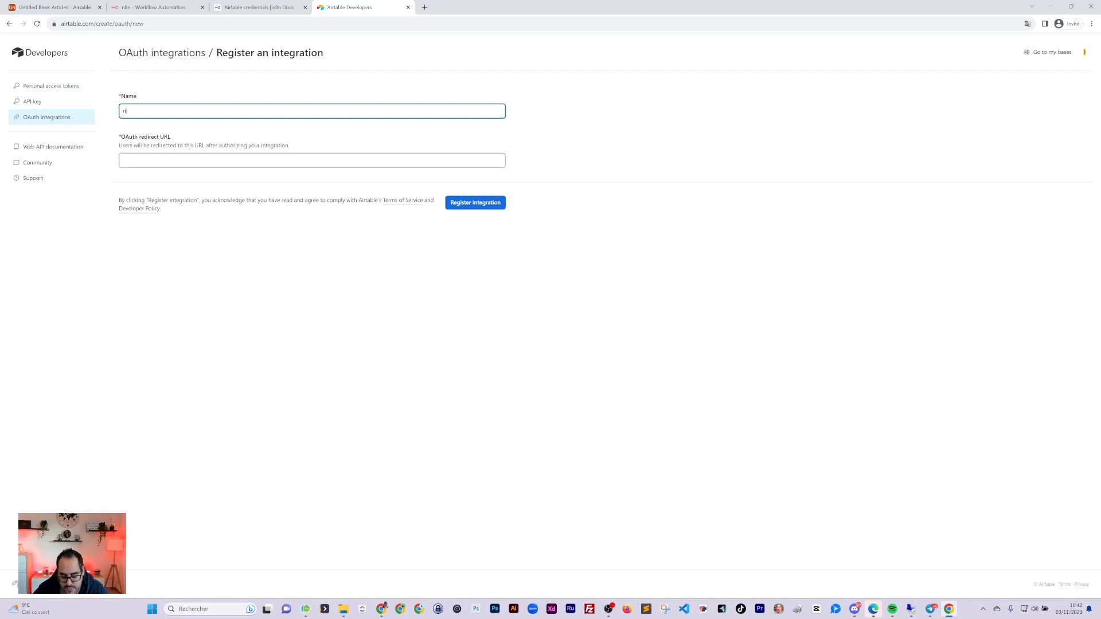
pyautogui.write('8n')
pyautogui.press('Tab')
# Check the OAuth 2 docs, then bring up n8n's Airtable credential dialog
pyautogui.click(254, 7)
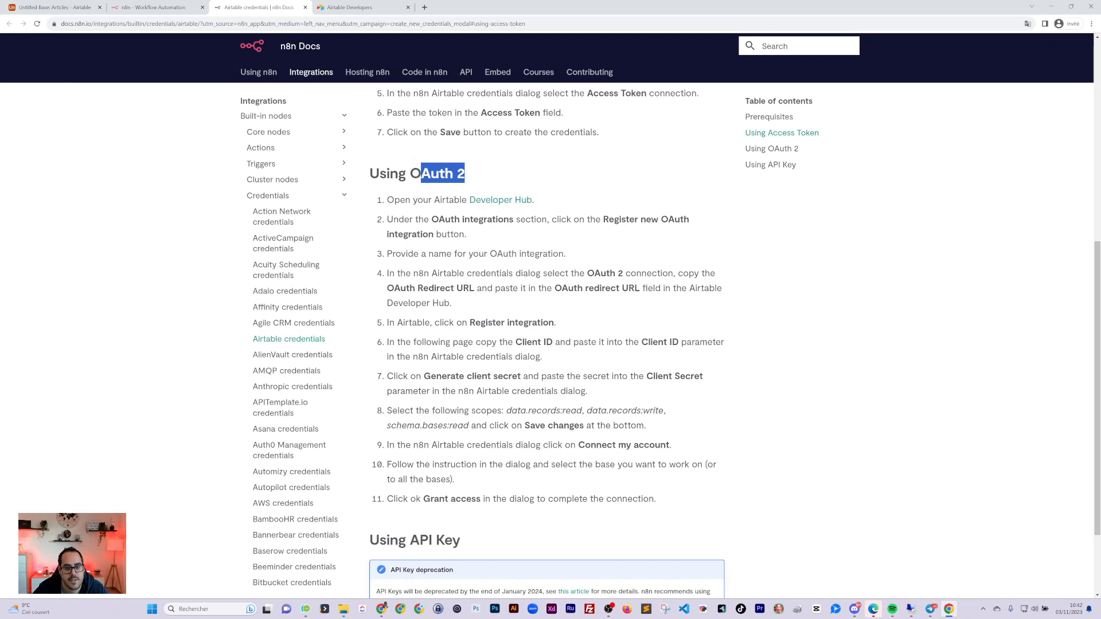
pyautogui.hotkey('ctrl', 'Tab')
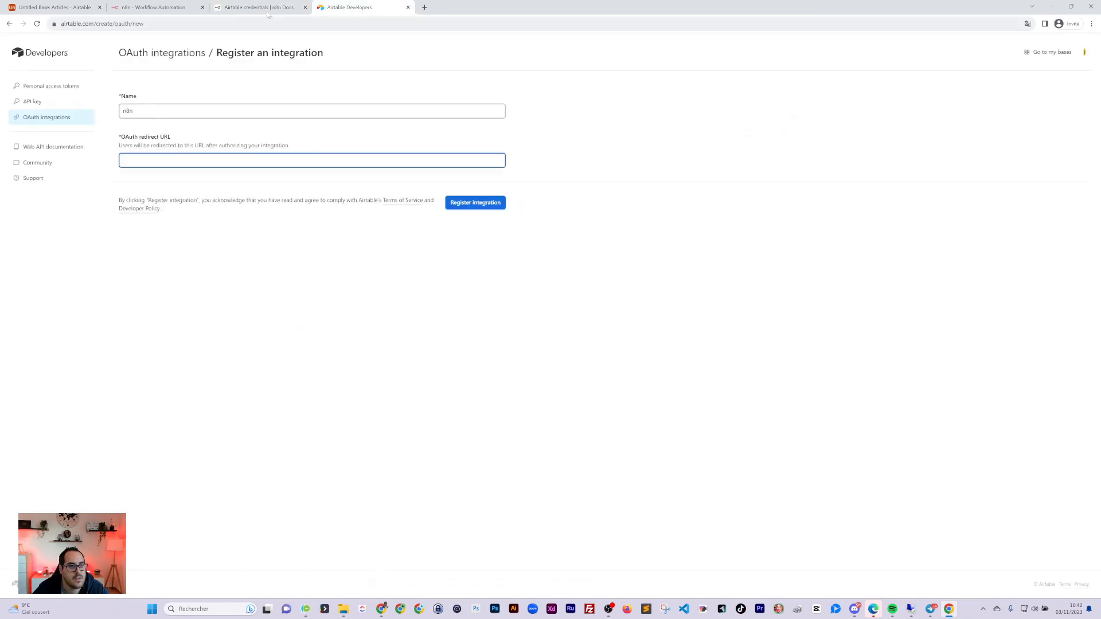
pyautogui.hotkey('ctrl', 'shift', 'Tab')
pyautogui.hotkey('ctrl', 'shift', 'Tab')
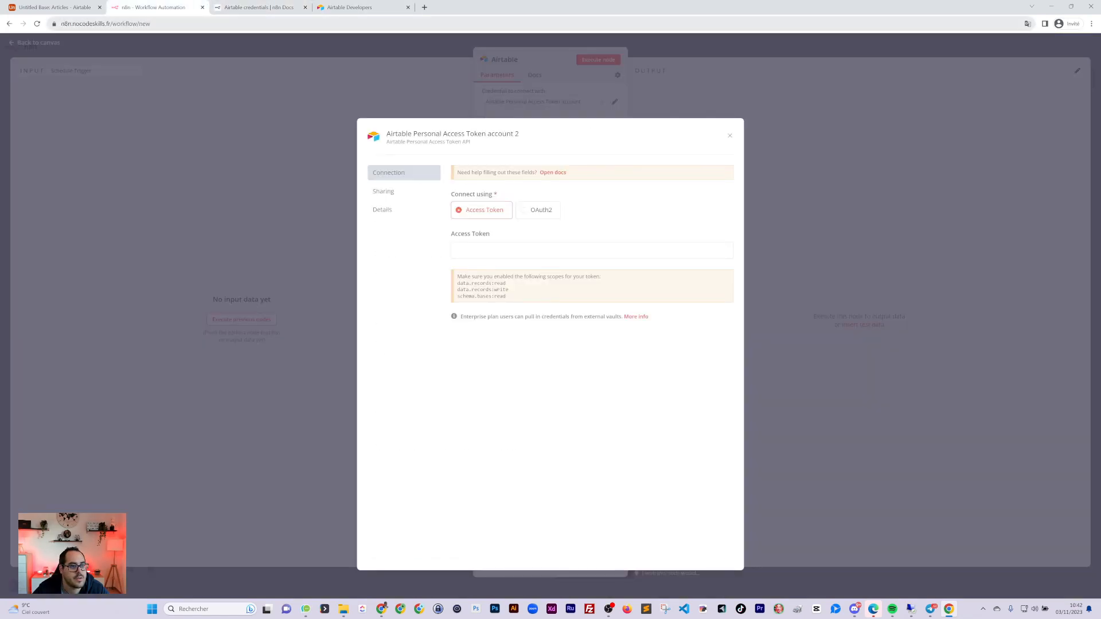
# Set the Airtable credential to OAuth2 and paste its OAuth Redirect URL into Airtable's form
pyautogui.moveTo(111, 24); pyautogui.dragTo(56, 25)
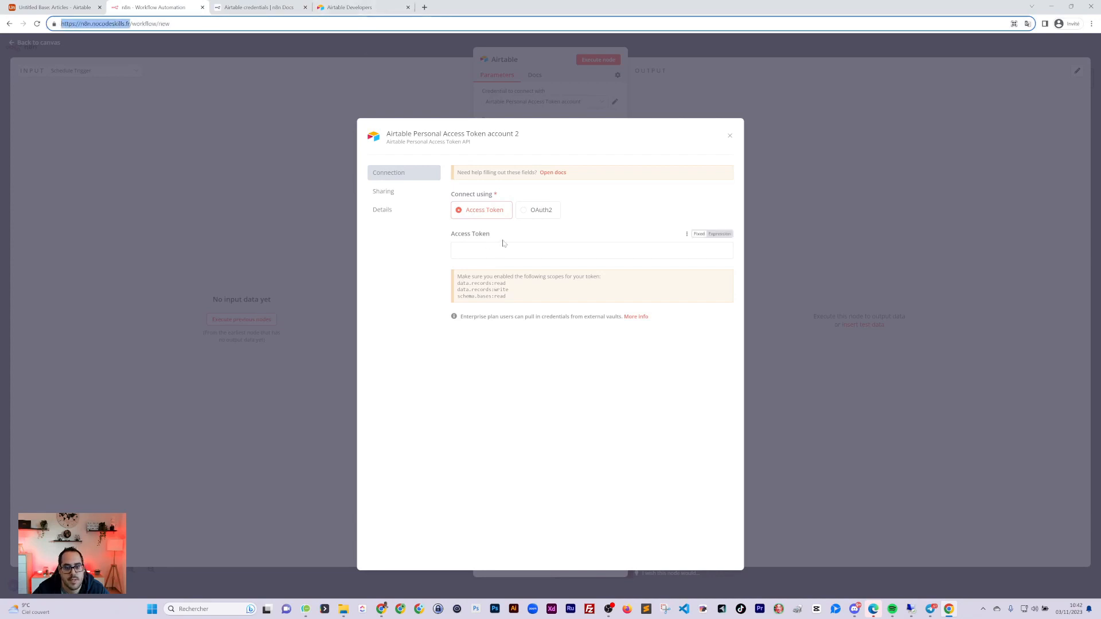
pyautogui.click(536, 211)
pyautogui.click(609, 253)
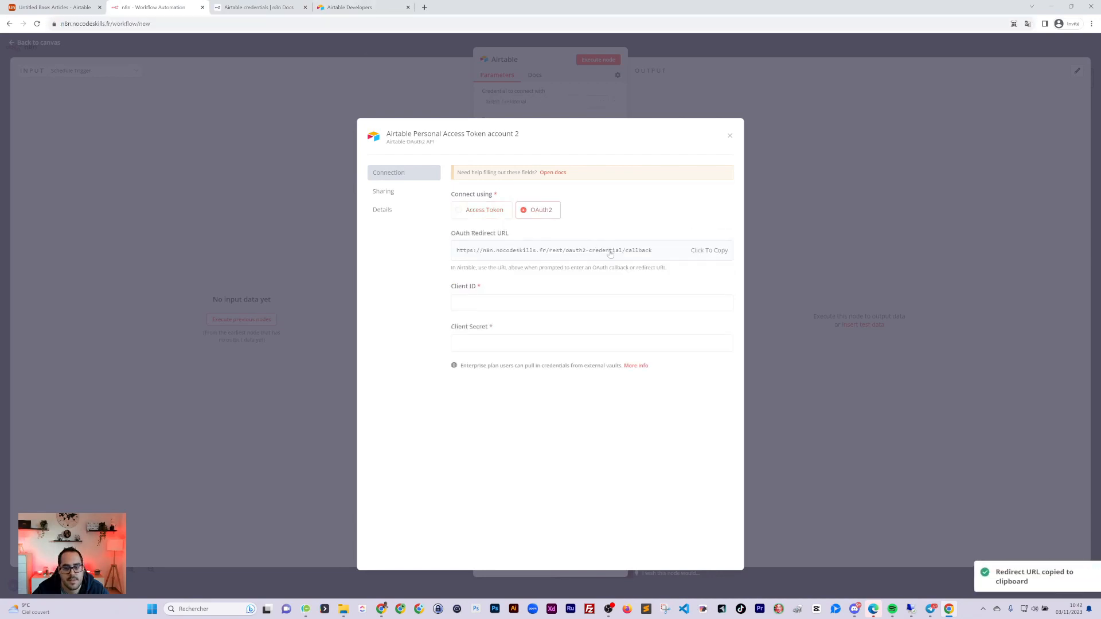
pyautogui.click(718, 253)
pyautogui.click(716, 252)
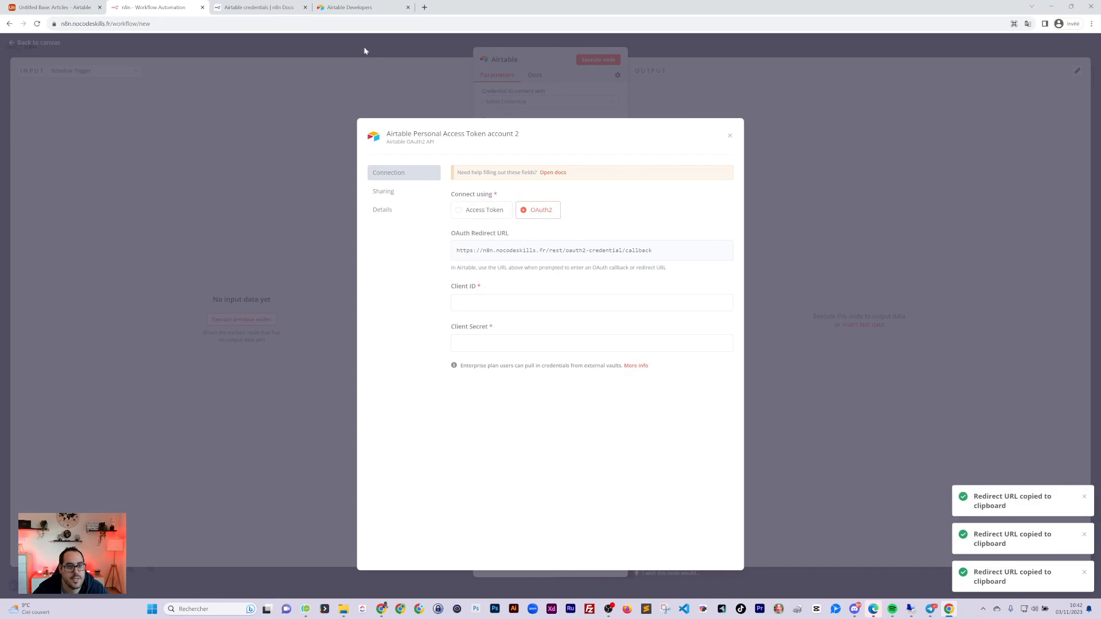
pyautogui.click(345, 8)
pyautogui.hotkey('ctrl', 'v')
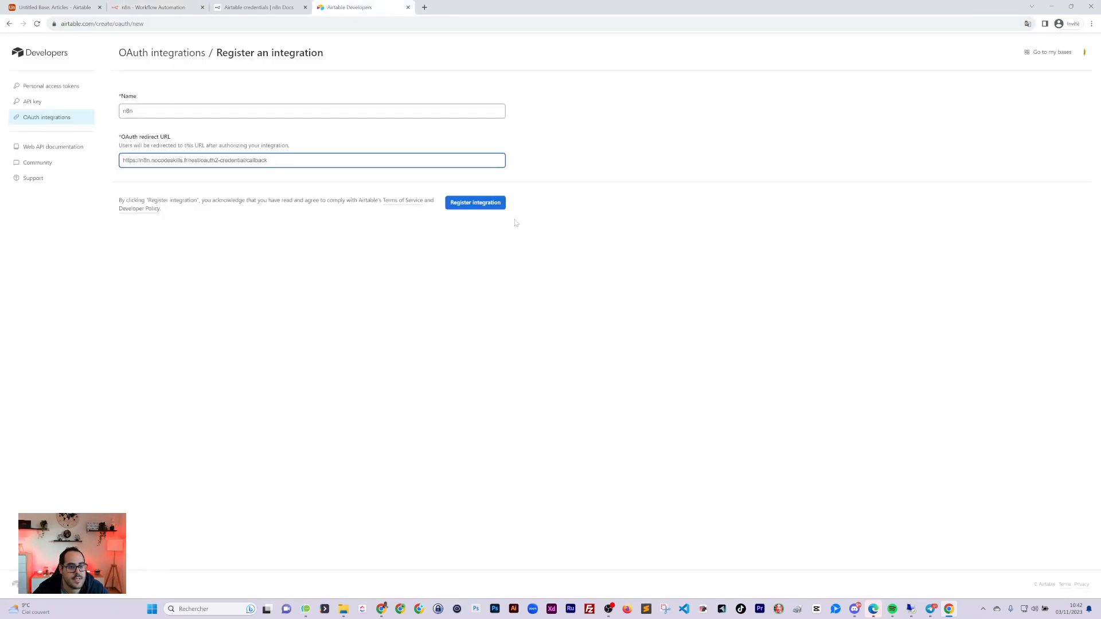
# Register the new n8n OAuth integration in Airtable and scroll to its Scopes
pyautogui.click(481, 204)
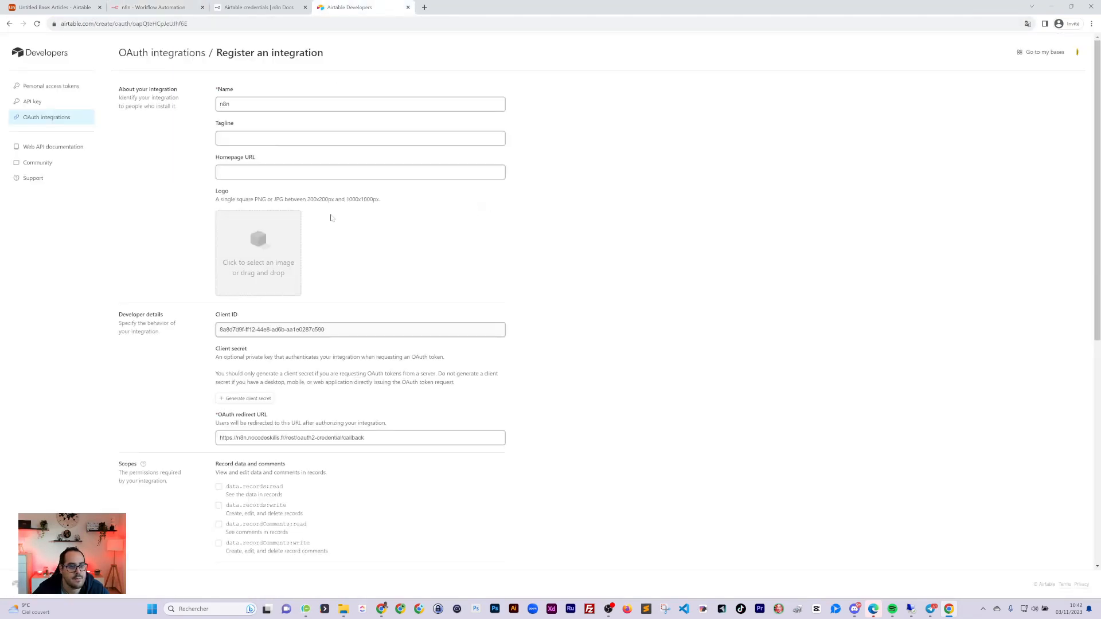
pyautogui.click(220, 139)
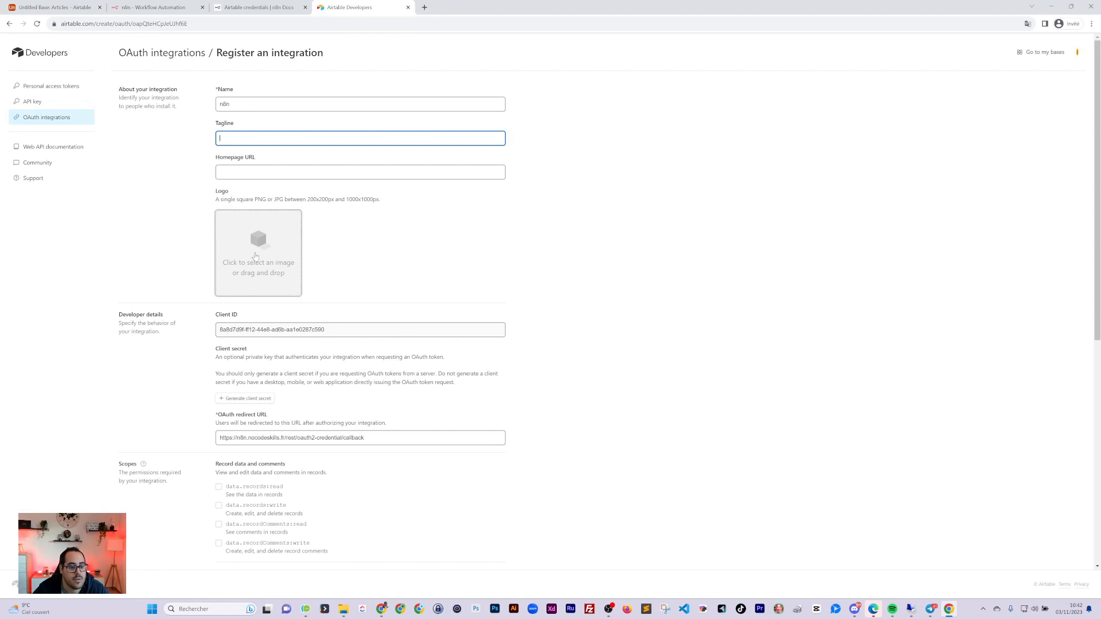
pyautogui.scroll(-2, 255, 257)
pyautogui.scroll(-2, 226, 332)
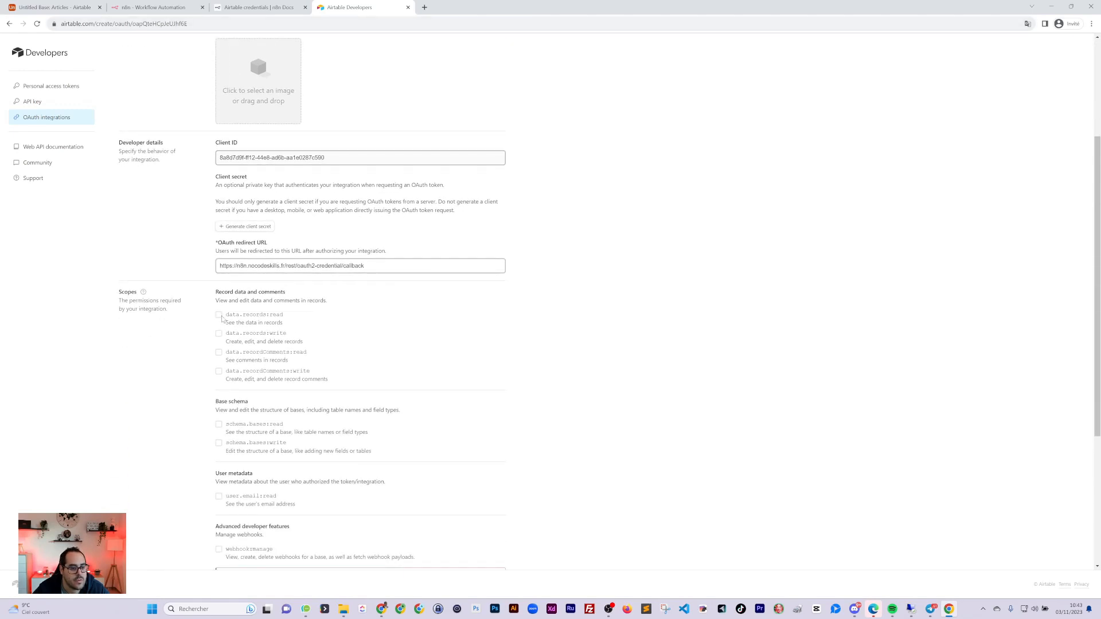
# Tick the data.records:read and data.records:write scopes, cross-checking the n8n docs
pyautogui.click(219, 314)
pyautogui.click(218, 333)
pyautogui.click(258, 7)
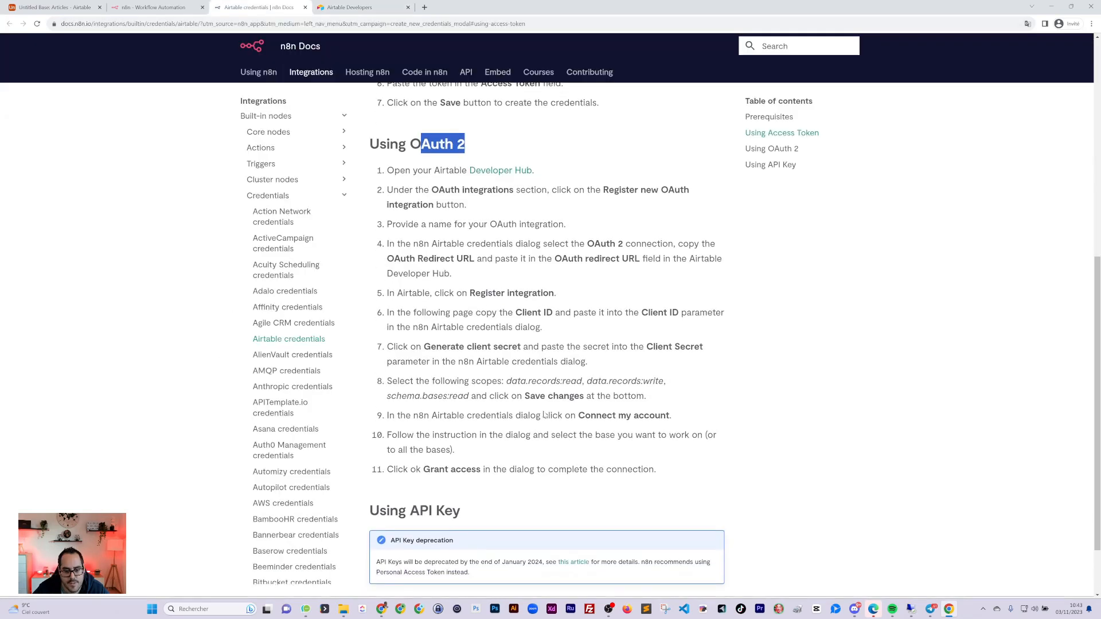
pyautogui.scroll(-1, 544, 415)
pyautogui.hotkey('ctrl', 'Tab')
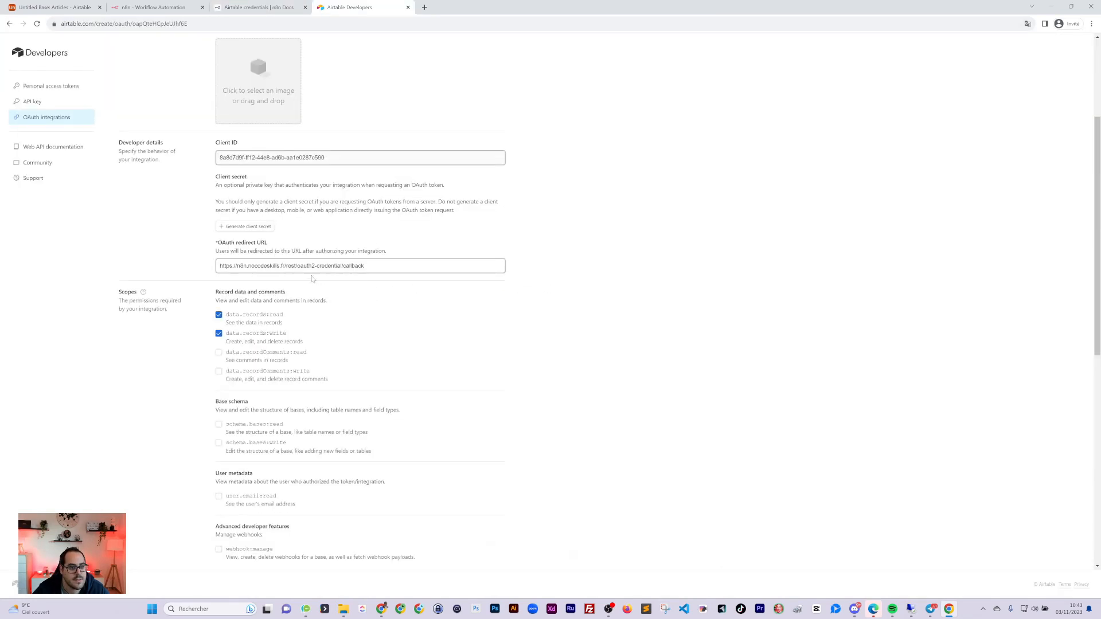
# Generate an Airtable client secret and paste it into n8n's Client Secret field
pyautogui.click(235, 229)
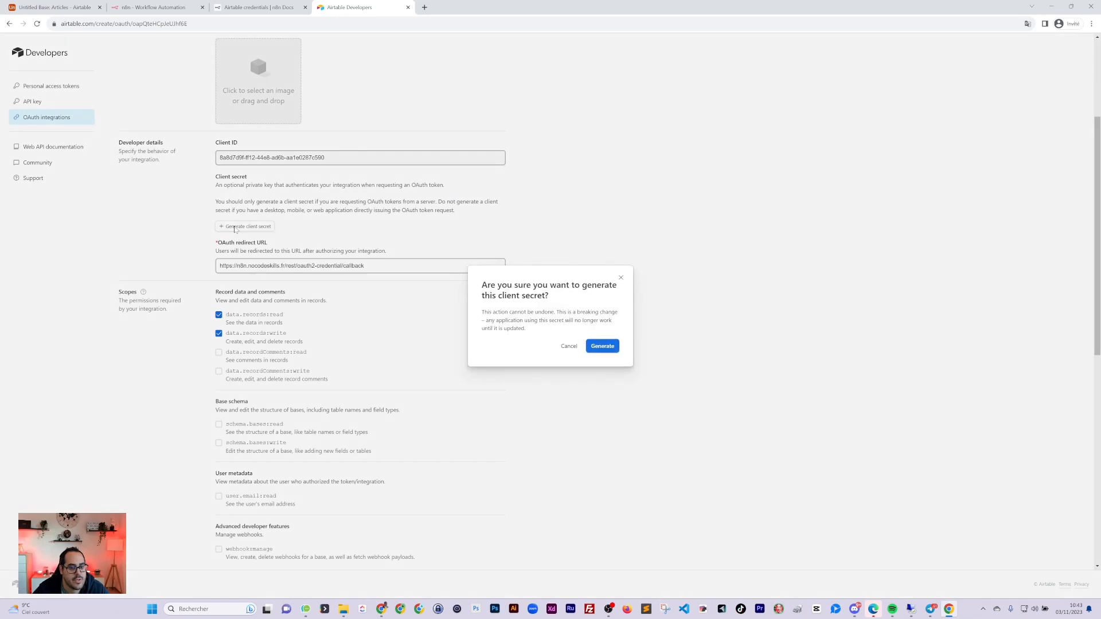
pyautogui.click(602, 347)
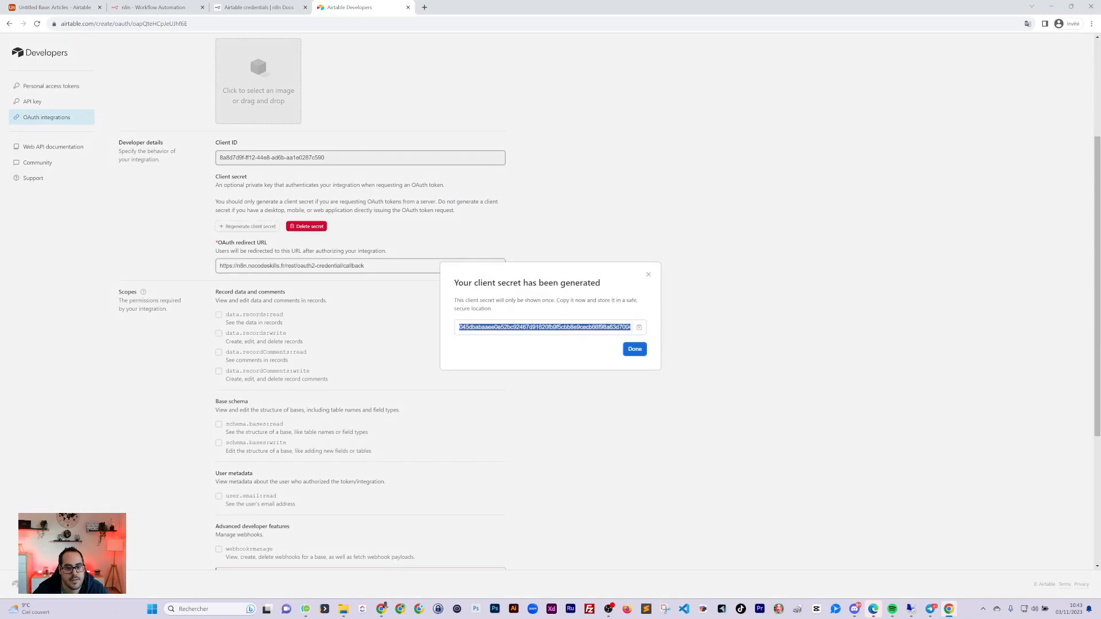
pyautogui.hotkey('ctrl', 'c')
pyautogui.click(162, 8)
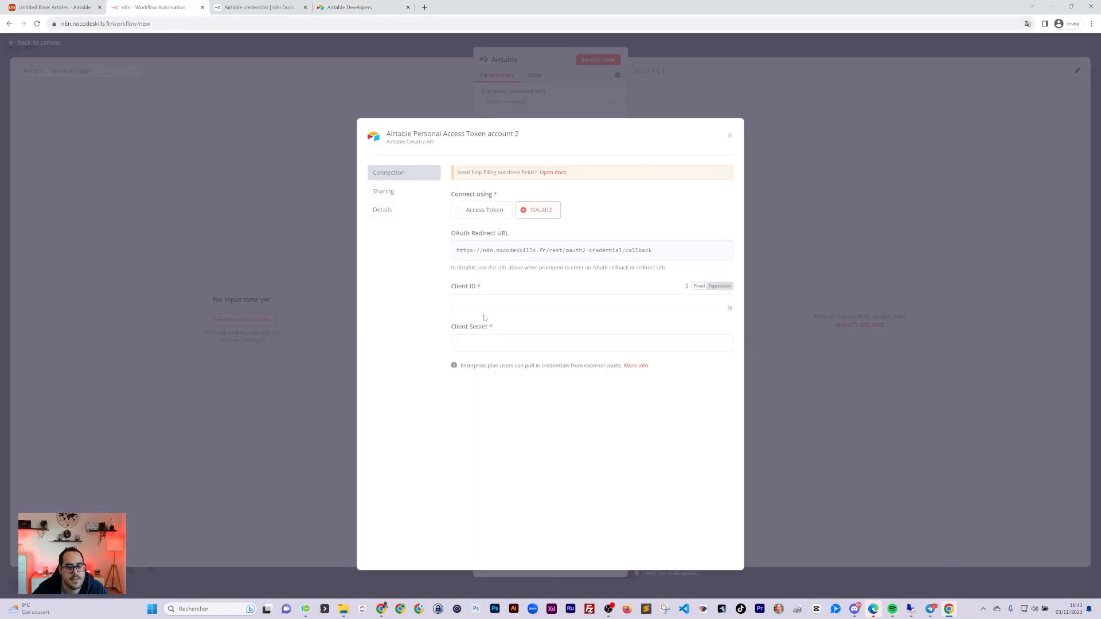
pyautogui.click(484, 343)
pyautogui.hotkey('ctrl', 'v')
pyautogui.click(350, 11)
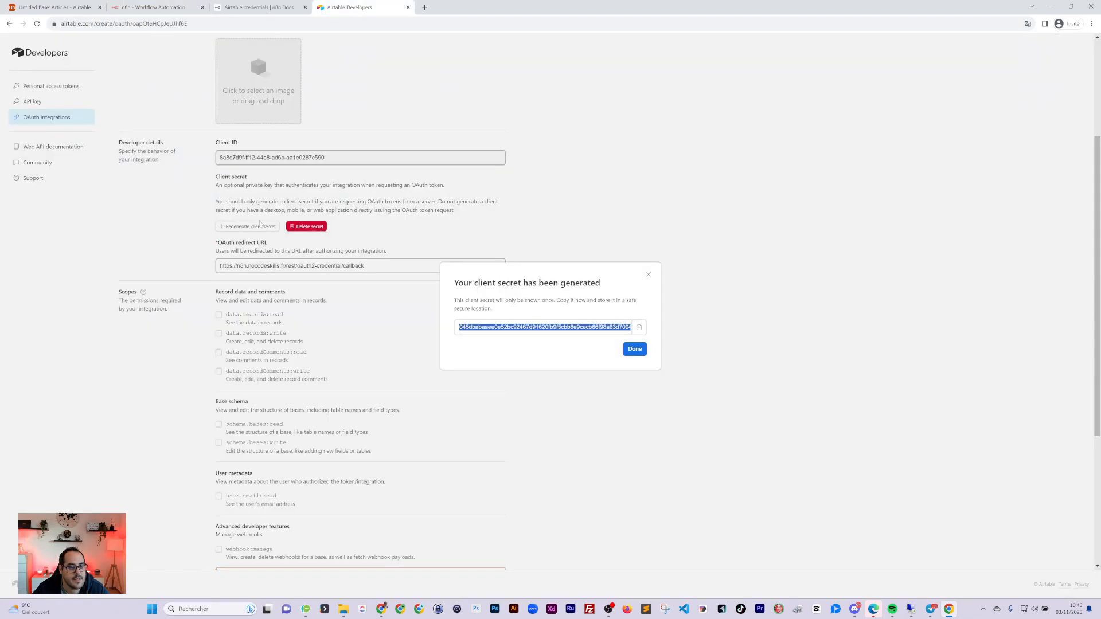
pyautogui.click(630, 347)
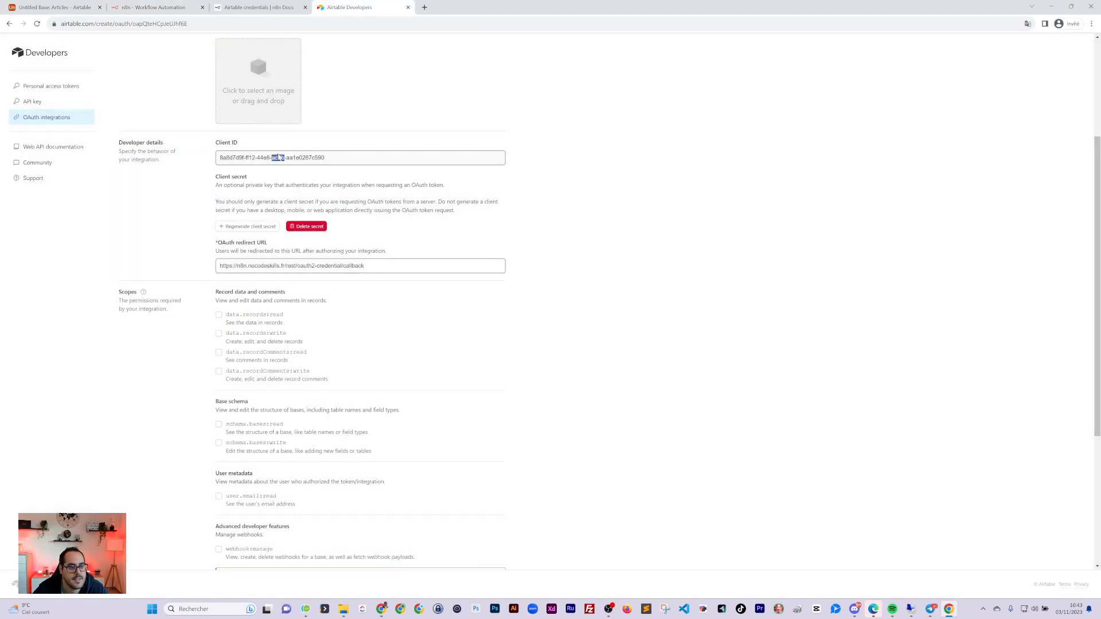
# Copy the integration's Client ID into n8n's Client ID field
pyautogui.tripleClick(280, 158)
pyautogui.hotkey('ctrl', 'c')
pyautogui.click(258, 7)
pyautogui.click(163, 8)
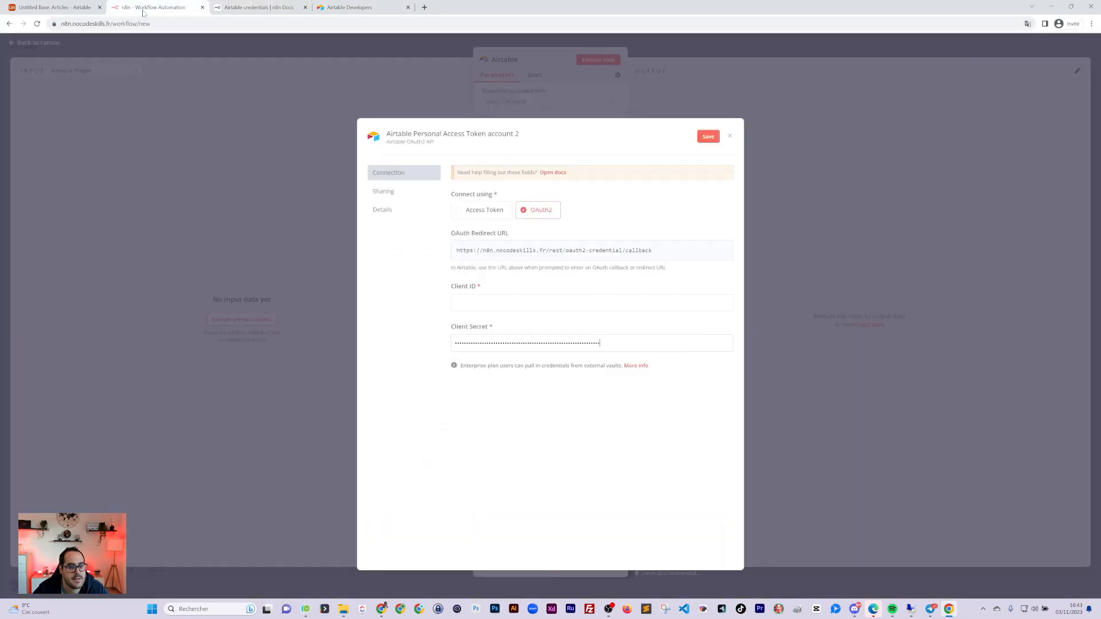
pyautogui.click(505, 303)
pyautogui.hotkey('ctrl', 'v')
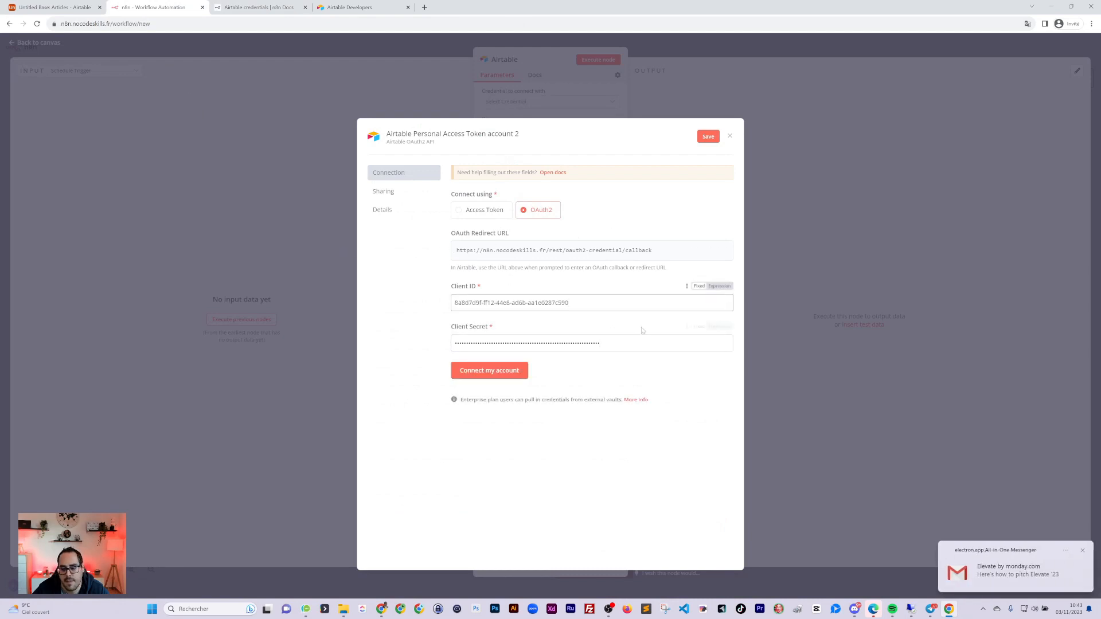
pyautogui.click(363, 12)
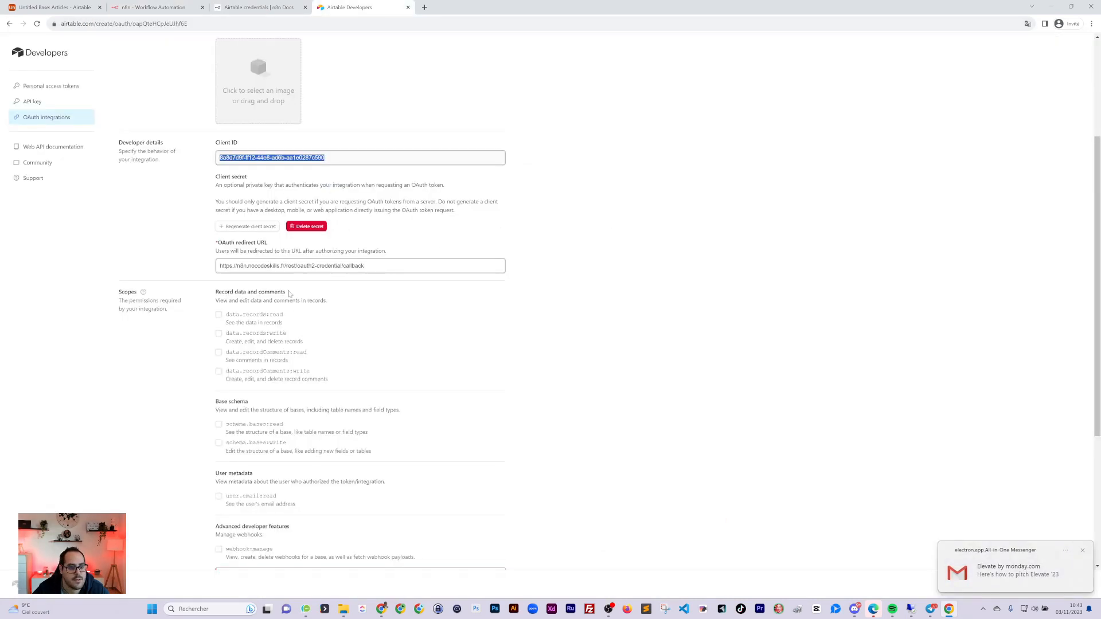
# Tick the data.records:read, data.records:write and schema.bases:read scopes, checking the n8n docs
pyautogui.click(194, 360)
pyautogui.click(219, 315)
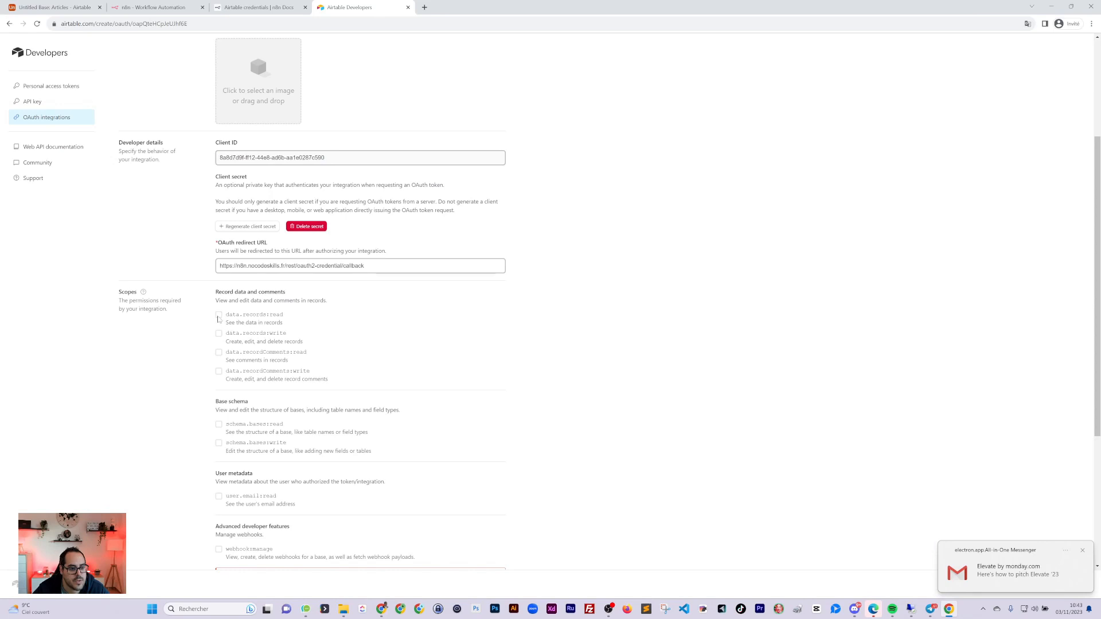
pyautogui.click(218, 333)
pyautogui.click(266, 7)
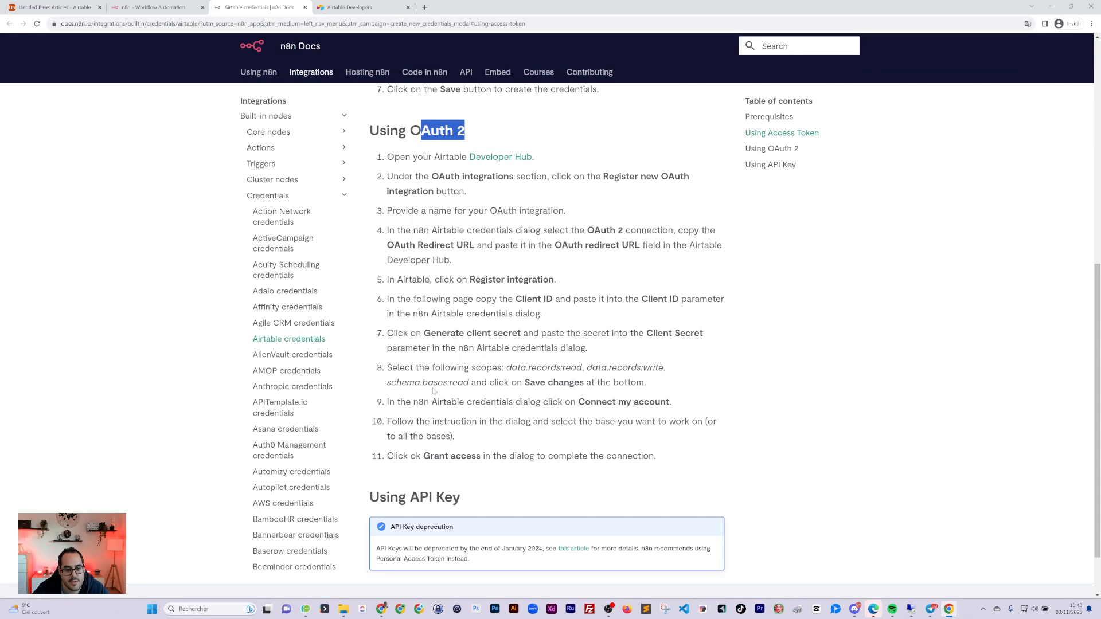
pyautogui.click(350, 8)
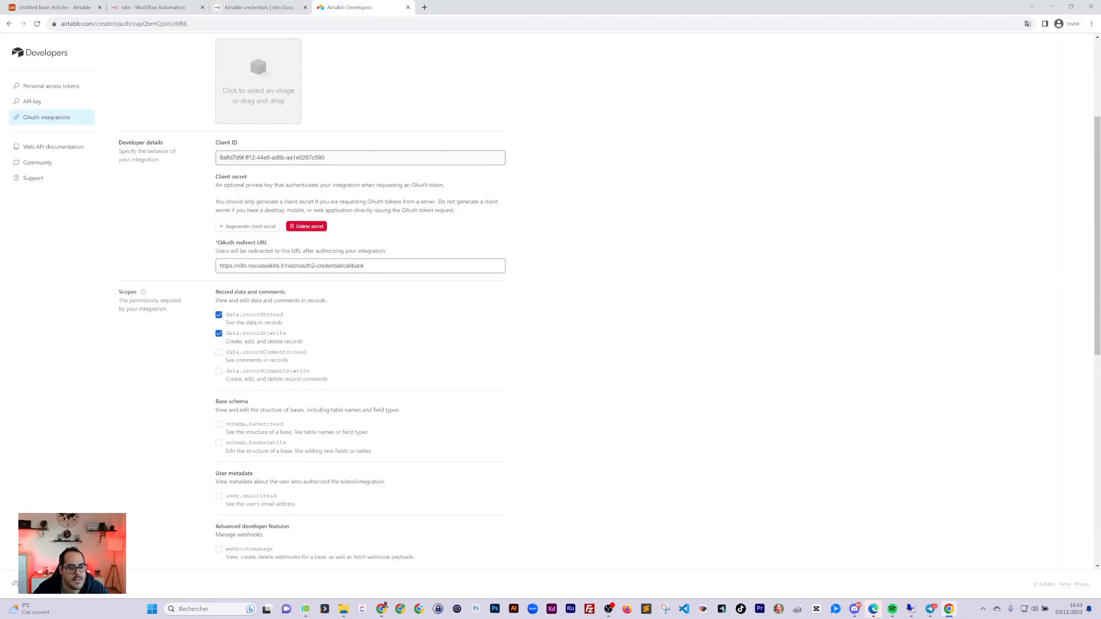
pyautogui.click(219, 382)
pyautogui.click(258, 7)
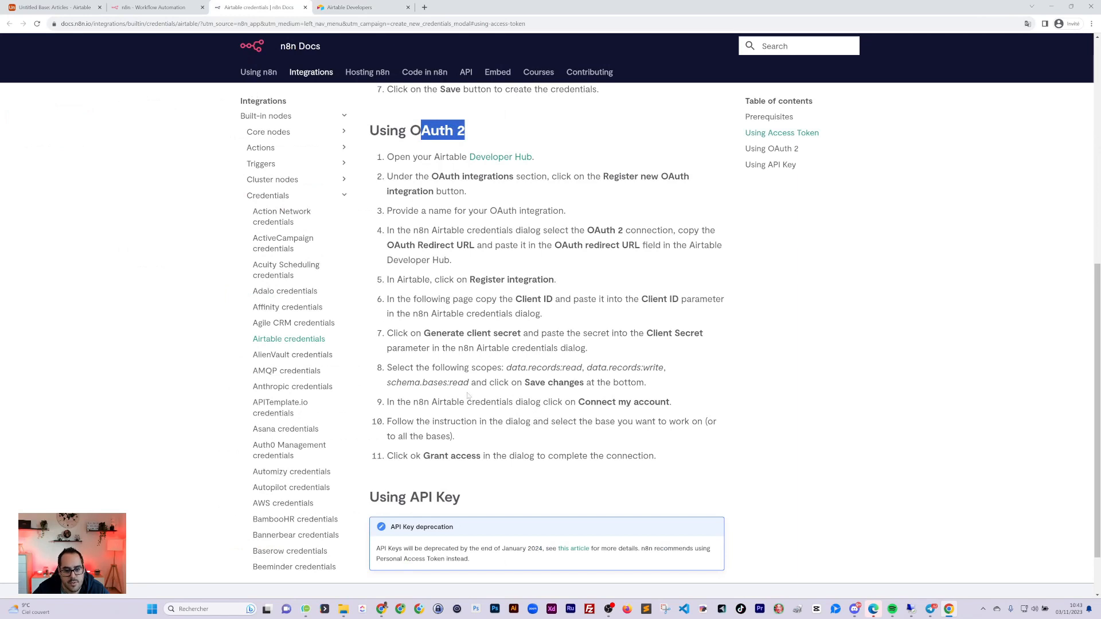
pyautogui.click(153, 8)
pyautogui.click(344, 8)
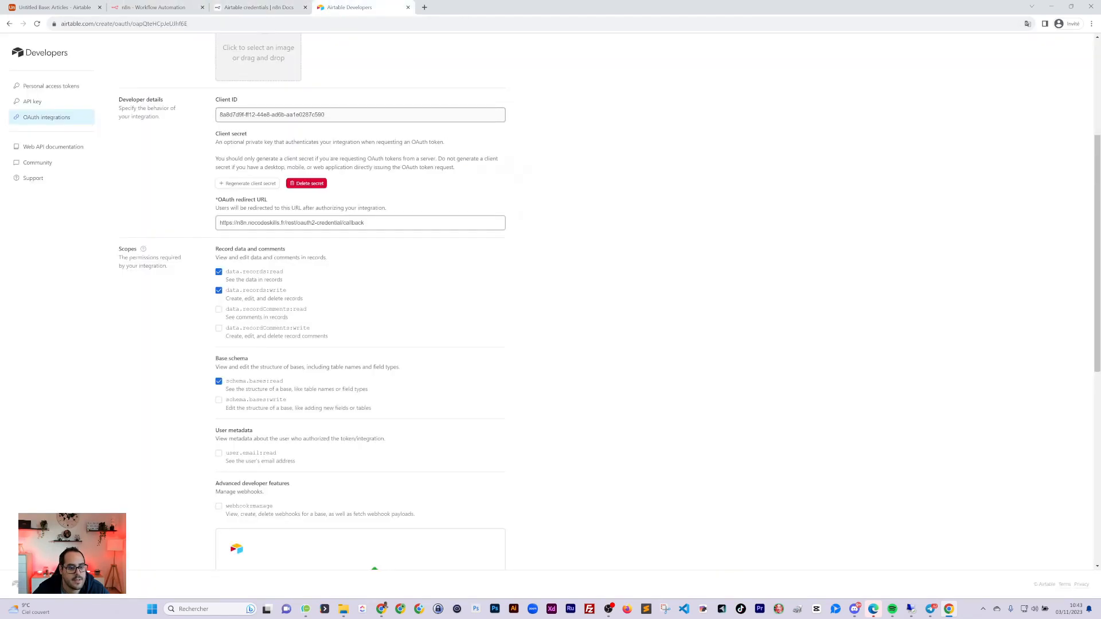
# Fill in the support email and save the integration changes
pyautogui.scroll(-2, 195, 436)
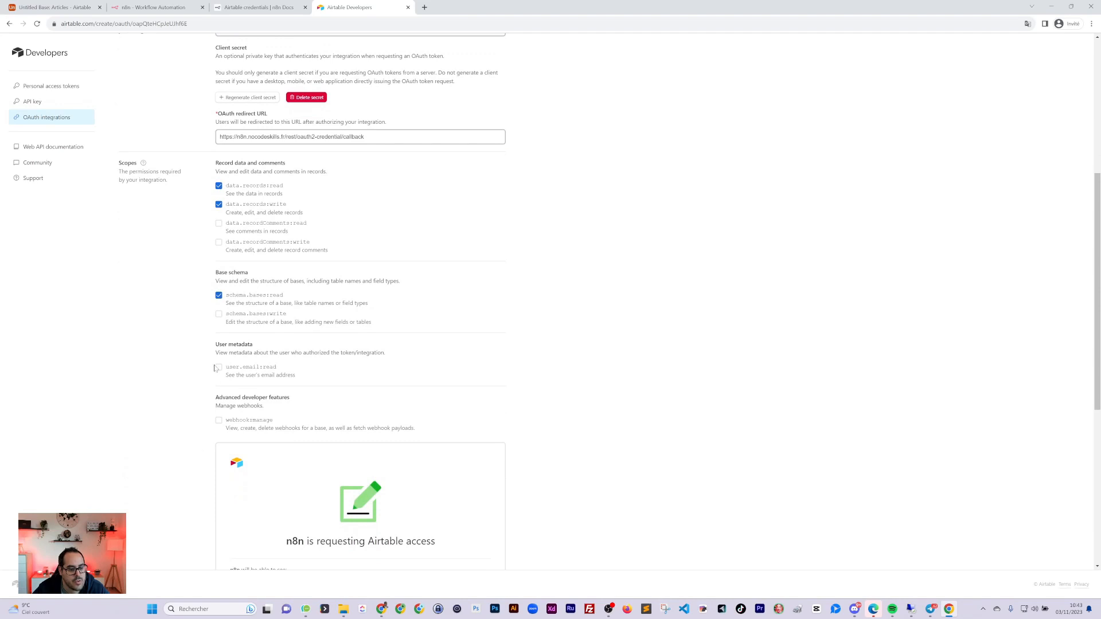
pyautogui.scroll(-4, 215, 368)
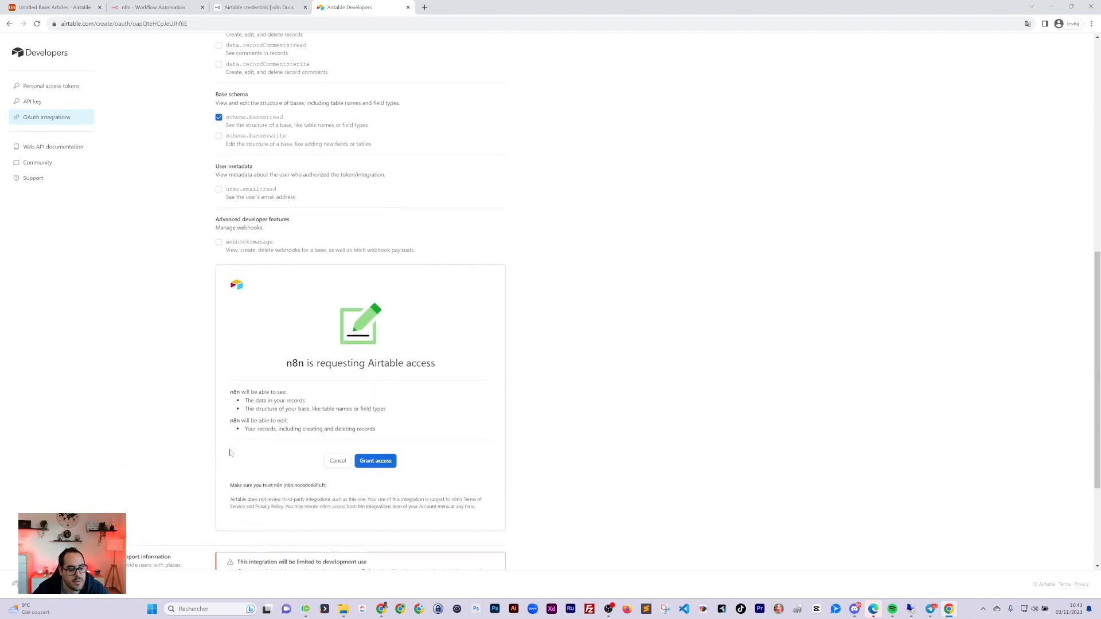
pyautogui.scroll(-4, 229, 453)
pyautogui.click(247, 446)
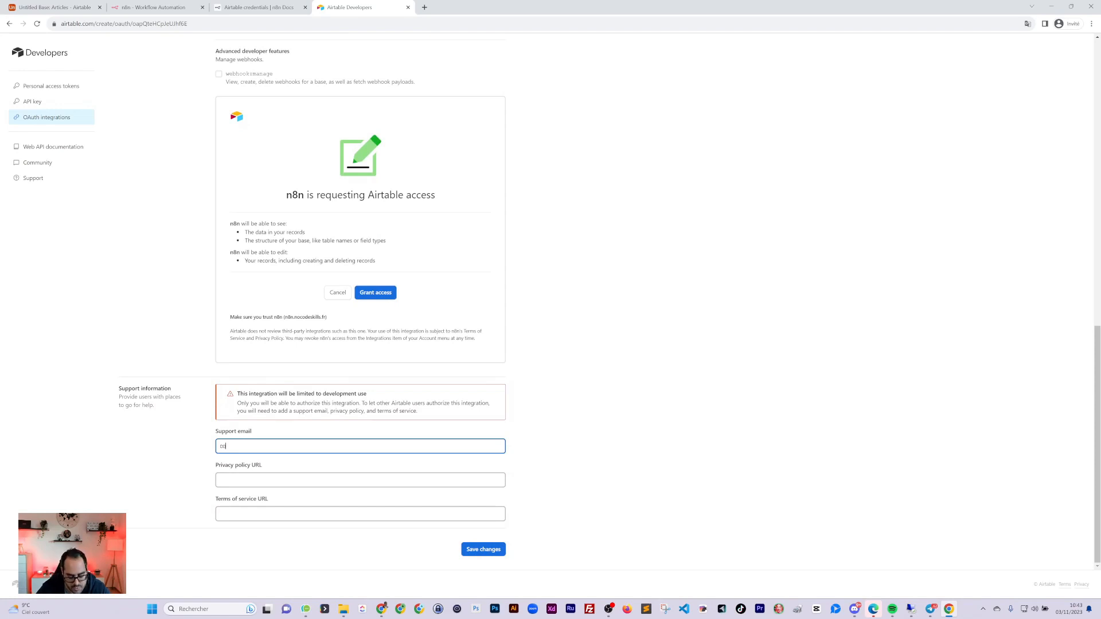
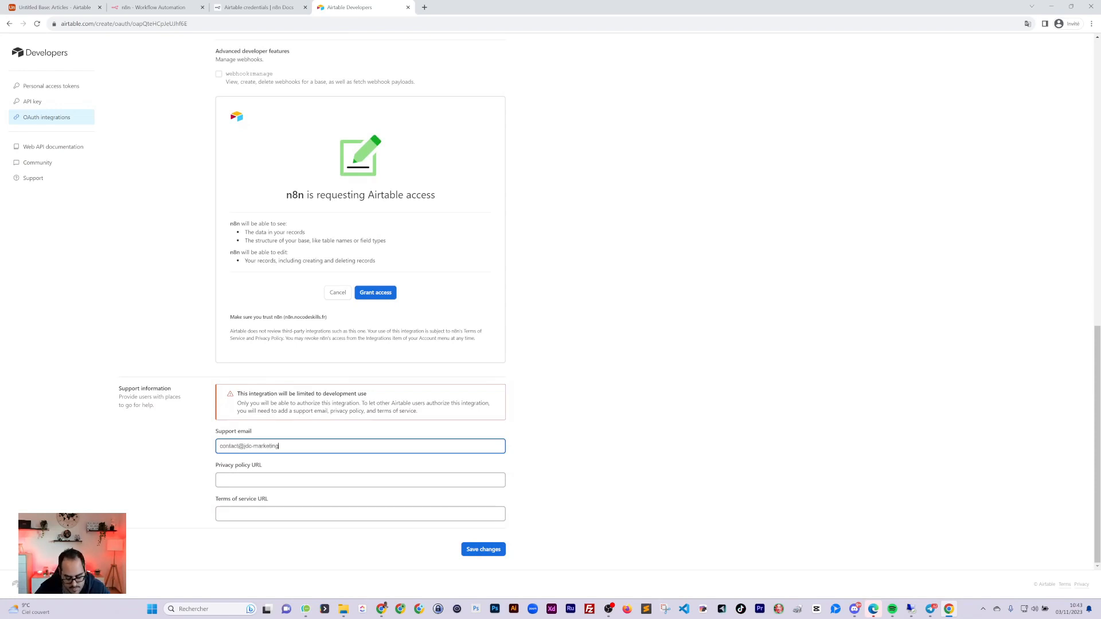
pyautogui.press('Tab')
pyautogui.press('Tab')
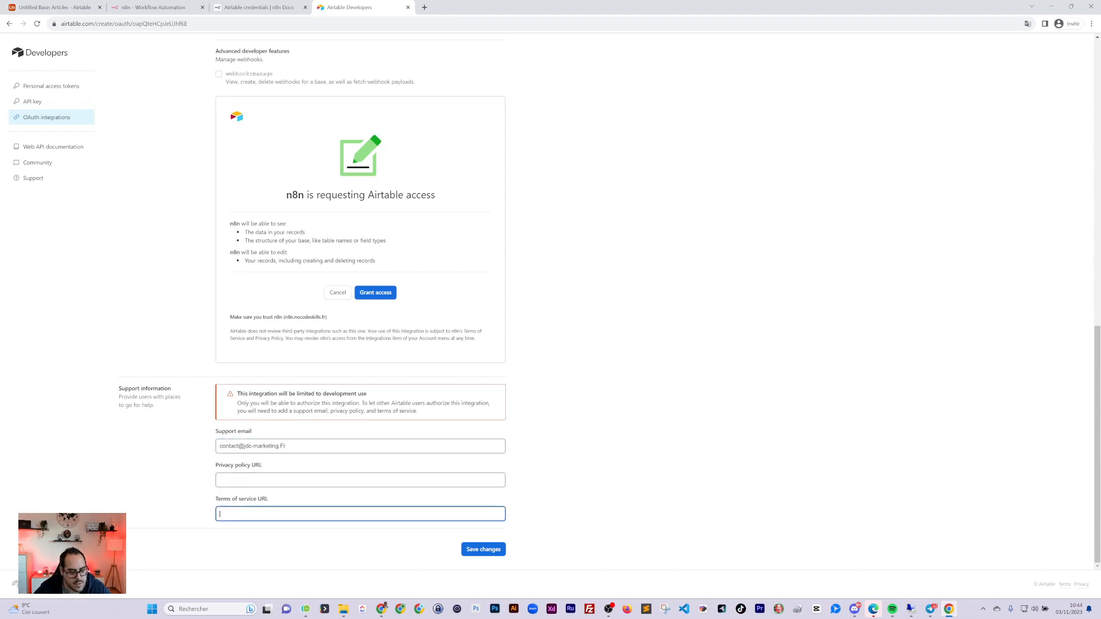
pyautogui.click(468, 548)
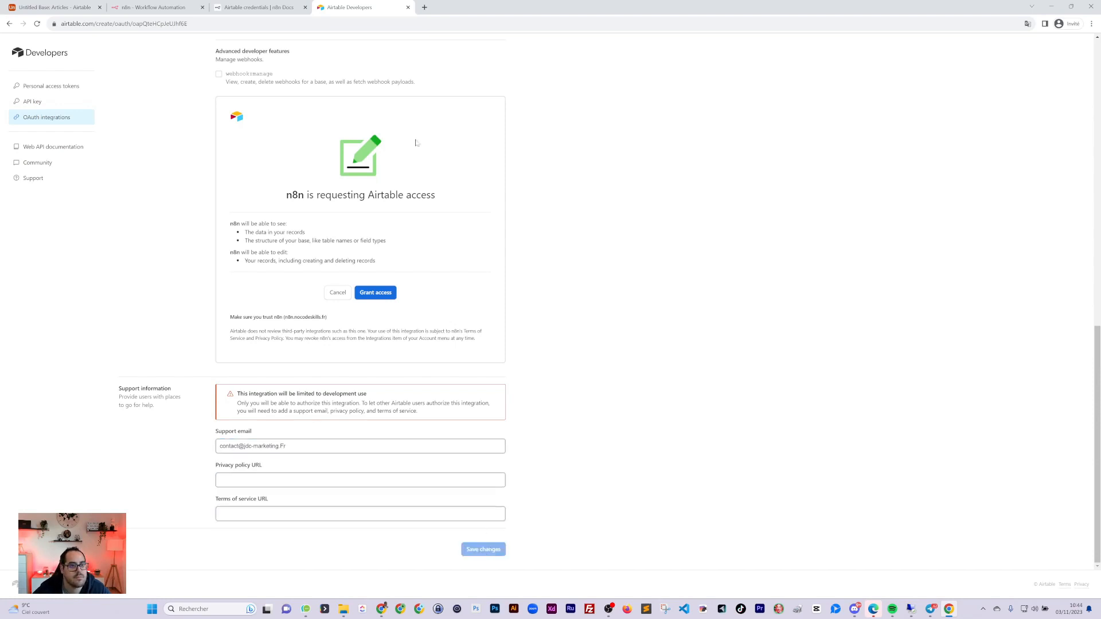
# Connect the Airtable OAuth2 credential, granting access to all current and future bases, and close it
pyautogui.click(160, 8)
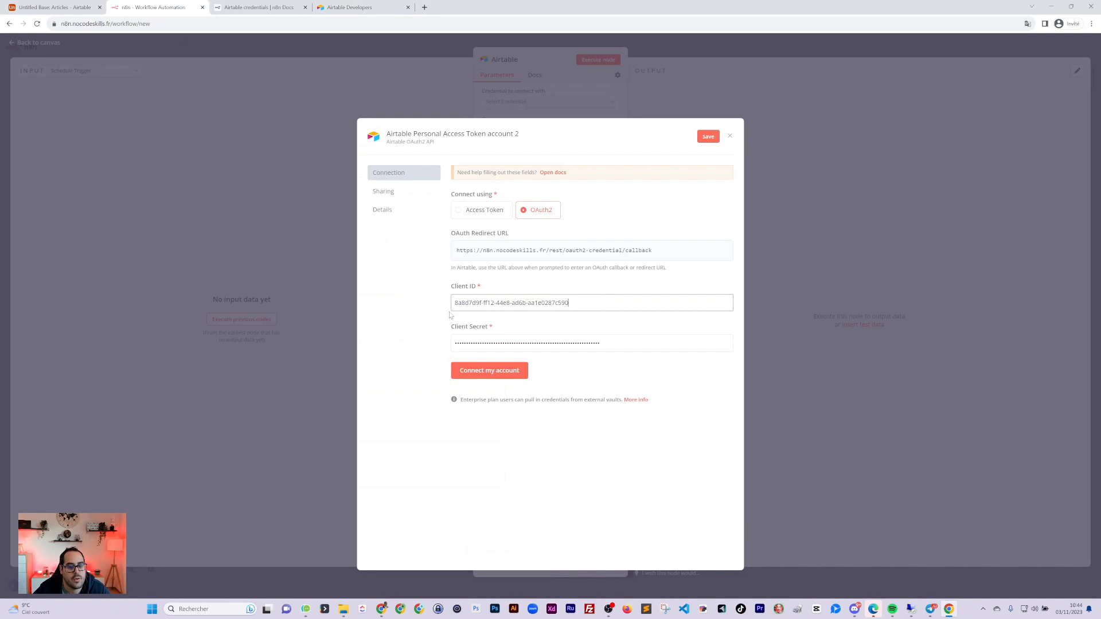
pyautogui.click(494, 370)
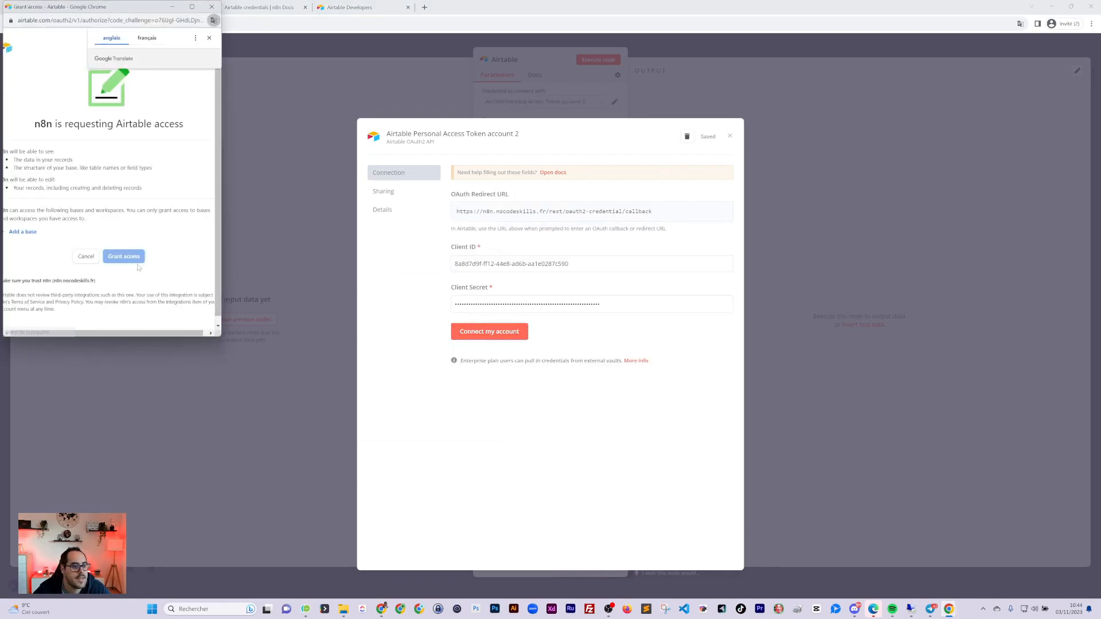
pyautogui.moveTo(79, 20); pyautogui.dragTo(183, 27)
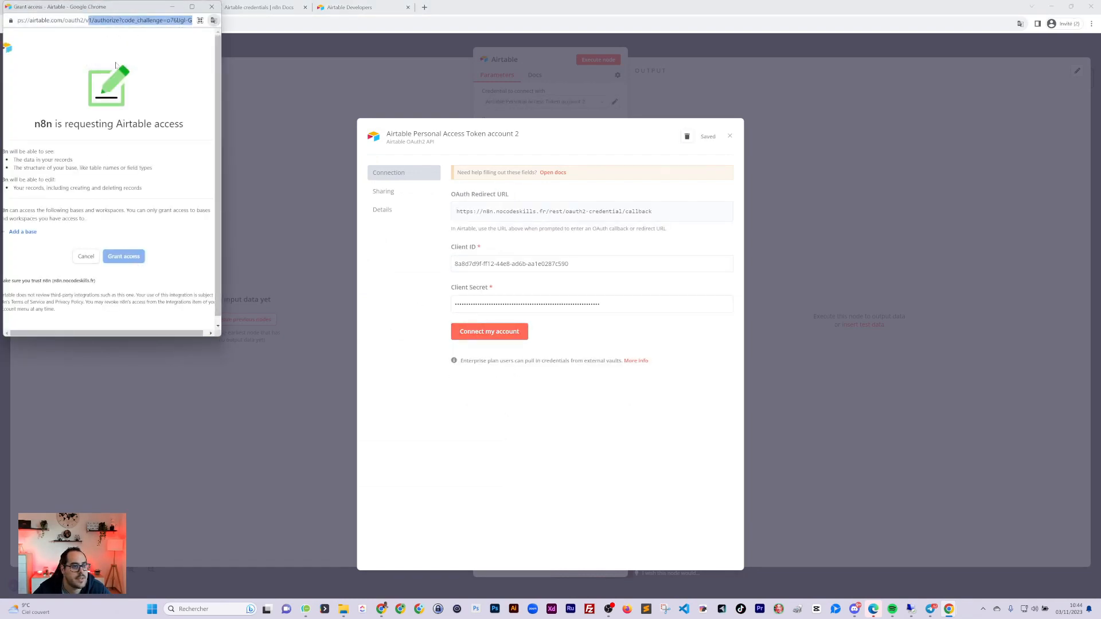
pyautogui.moveTo(68, 7); pyautogui.dragTo(204, 24)
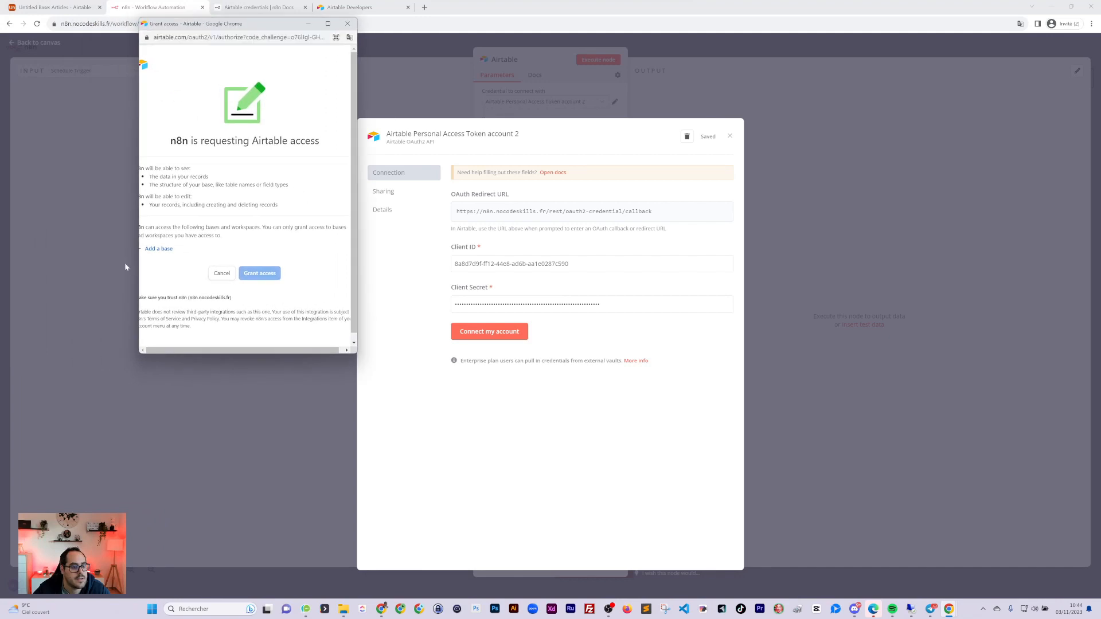
pyautogui.click(159, 250)
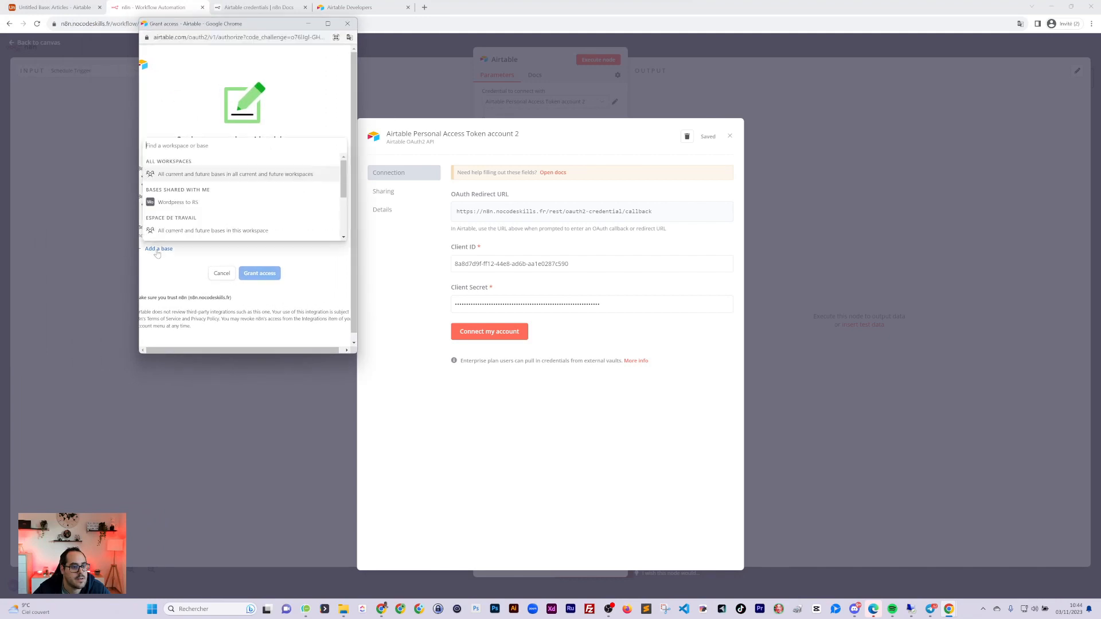
pyautogui.click(179, 174)
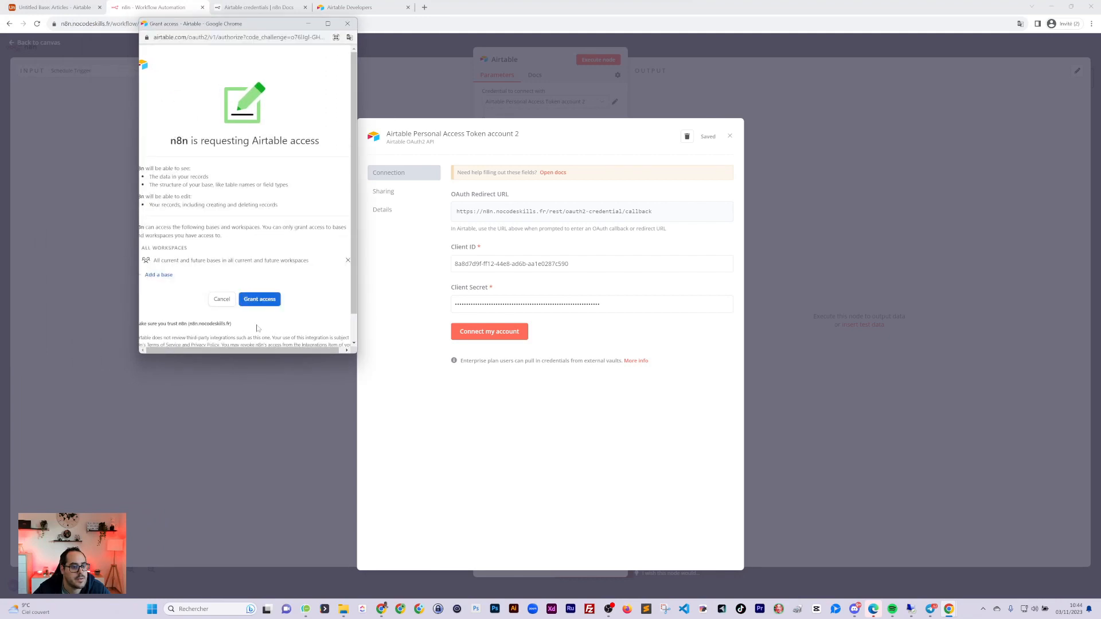
pyautogui.click(261, 300)
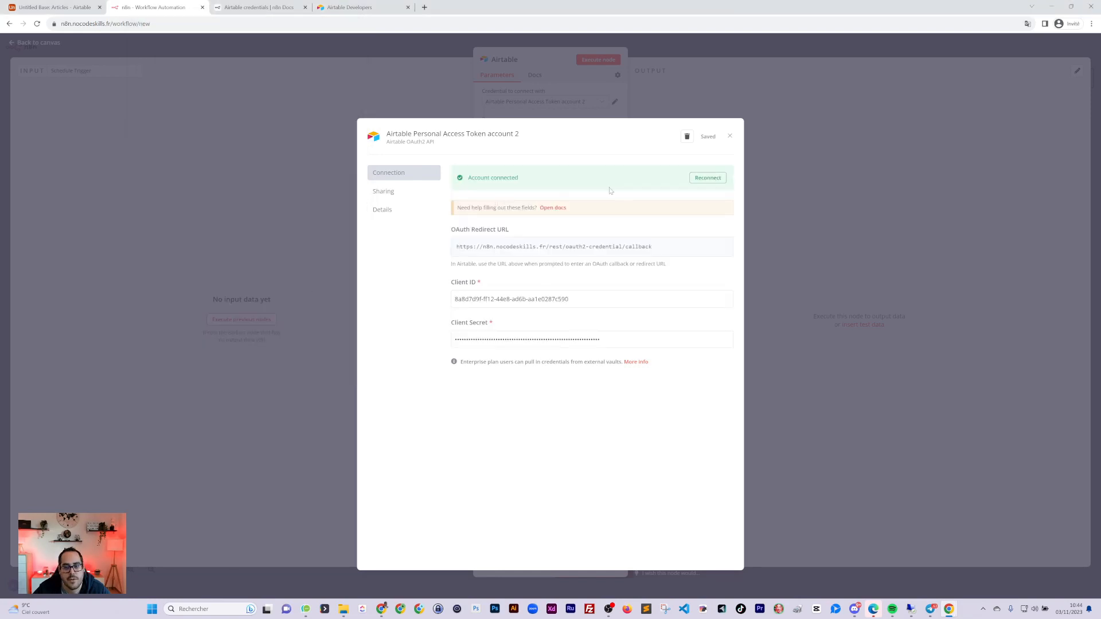
pyautogui.click(730, 137)
pyautogui.click(350, 12)
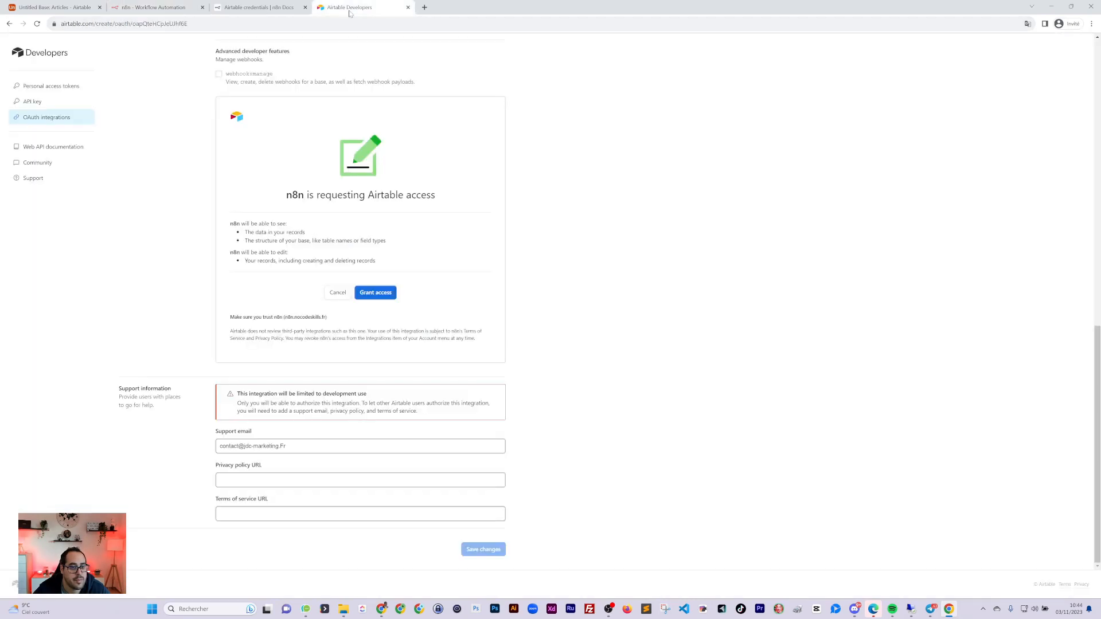
# Check the list of available bases in n8n's Airtable node
pyautogui.click(258, 7)
pyautogui.click(147, 8)
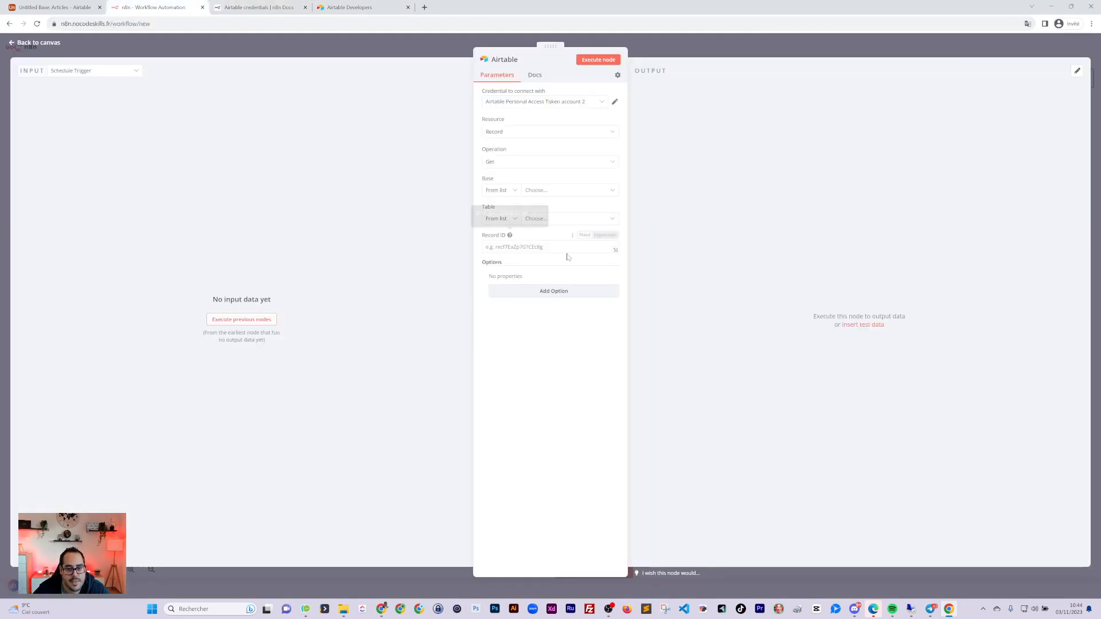
pyautogui.click(544, 190)
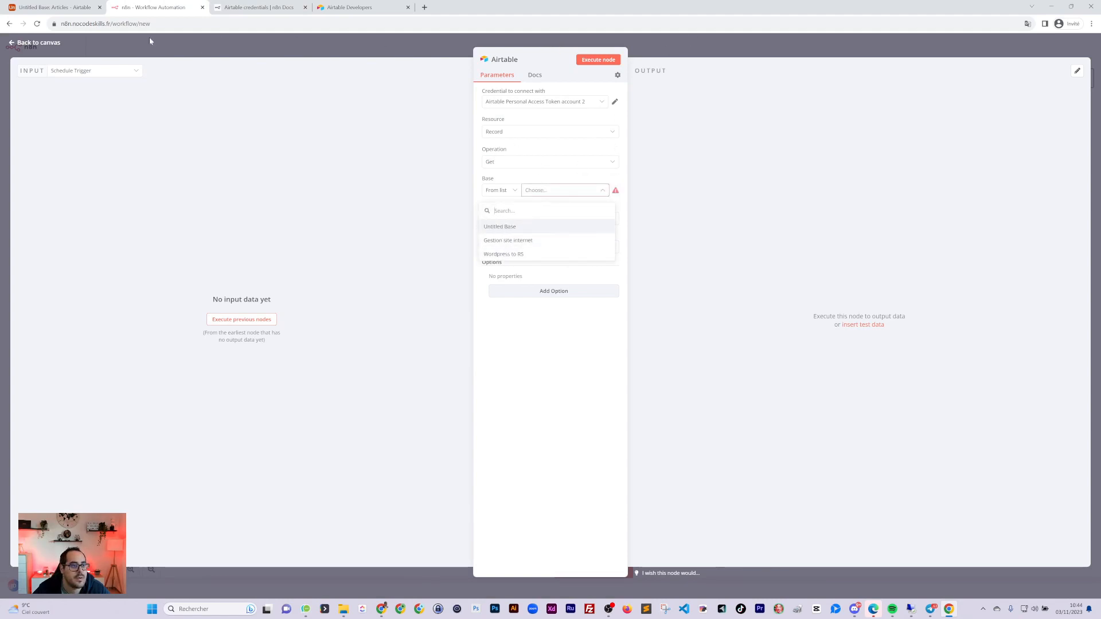
# Rename the Airtable base to 'Test formation - GPT' and reopen n8n's base list
pyautogui.click(60, 8)
pyautogui.click(46, 48)
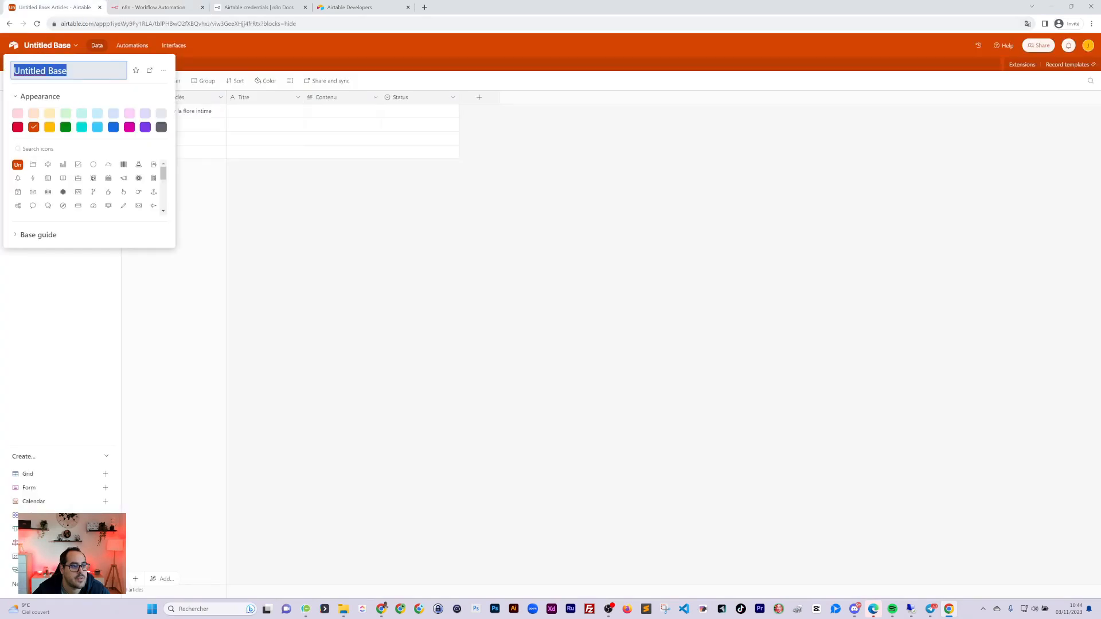
pyautogui.write('Tes')
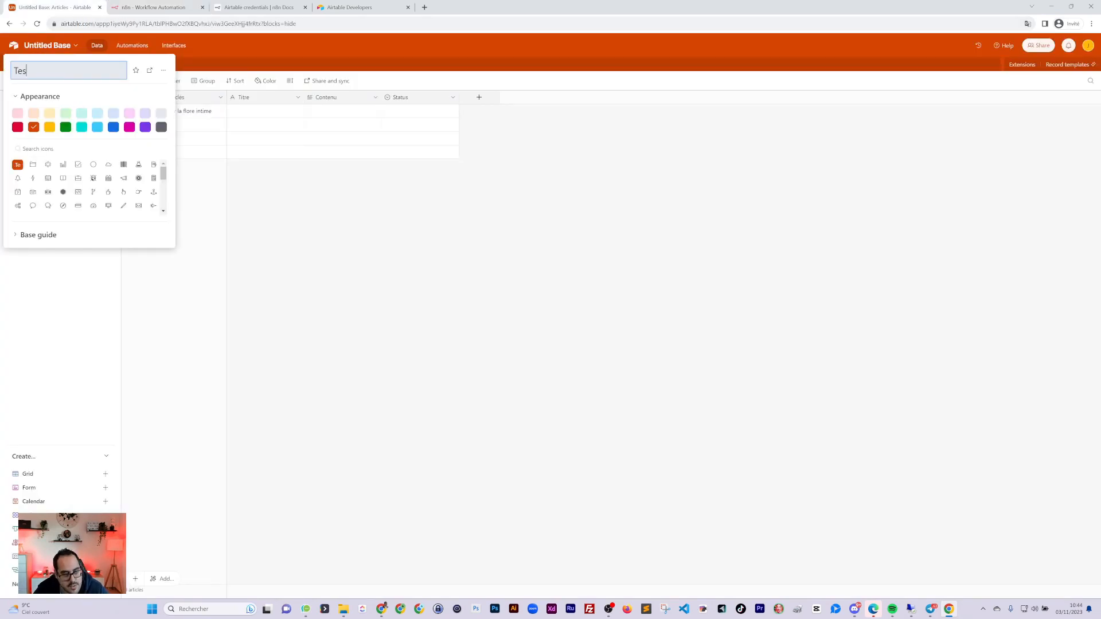
pyautogui.write('t formation - GPT')
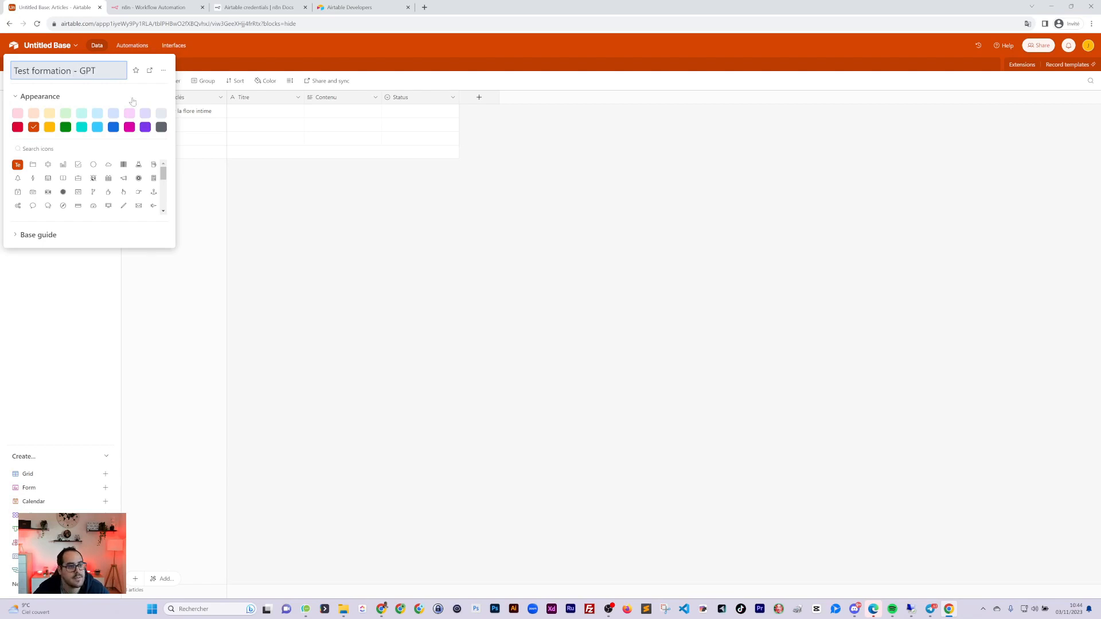
pyautogui.click(308, 229)
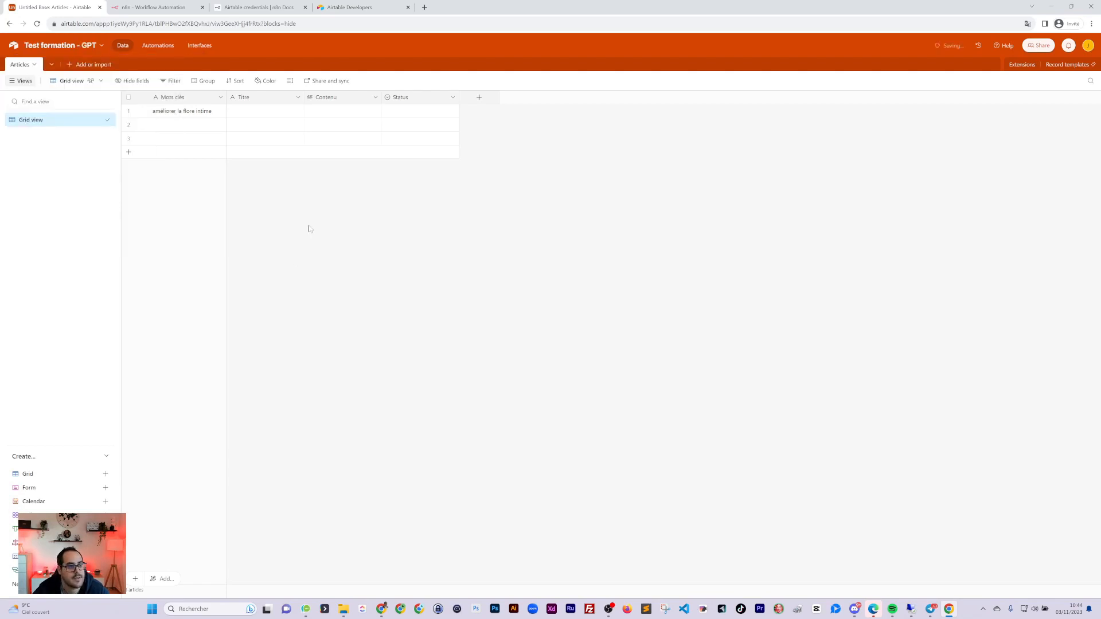
pyautogui.click(145, 7)
pyautogui.click(526, 179)
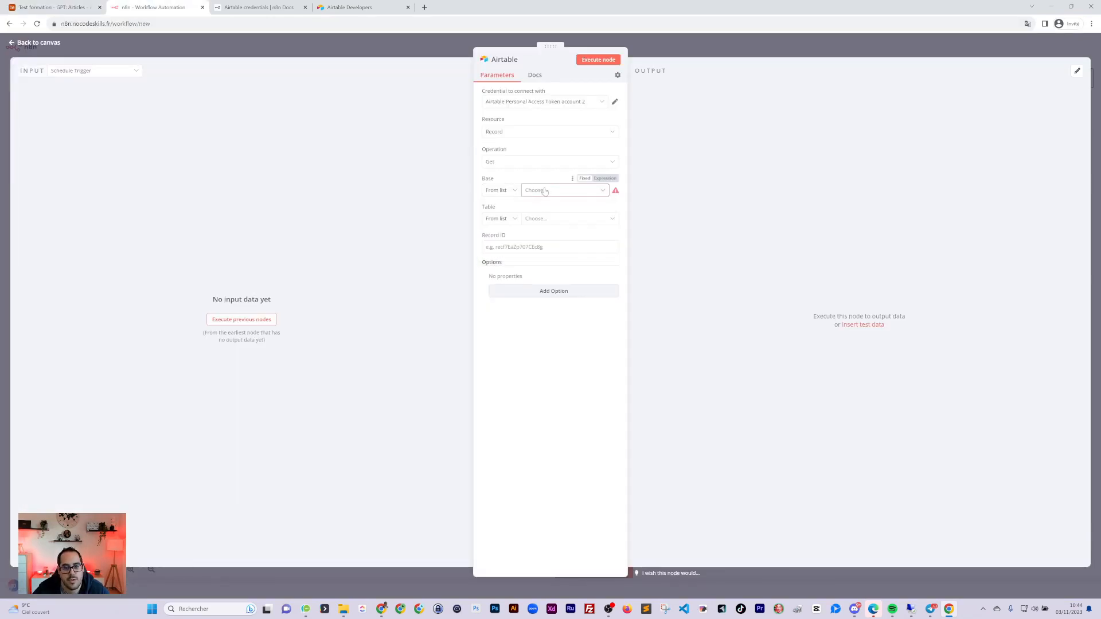
# Replace the old Airtable node with a new Airtable 'Get a record' step after the Schedule Trigger
pyautogui.click(543, 190)
pyautogui.click(645, 47)
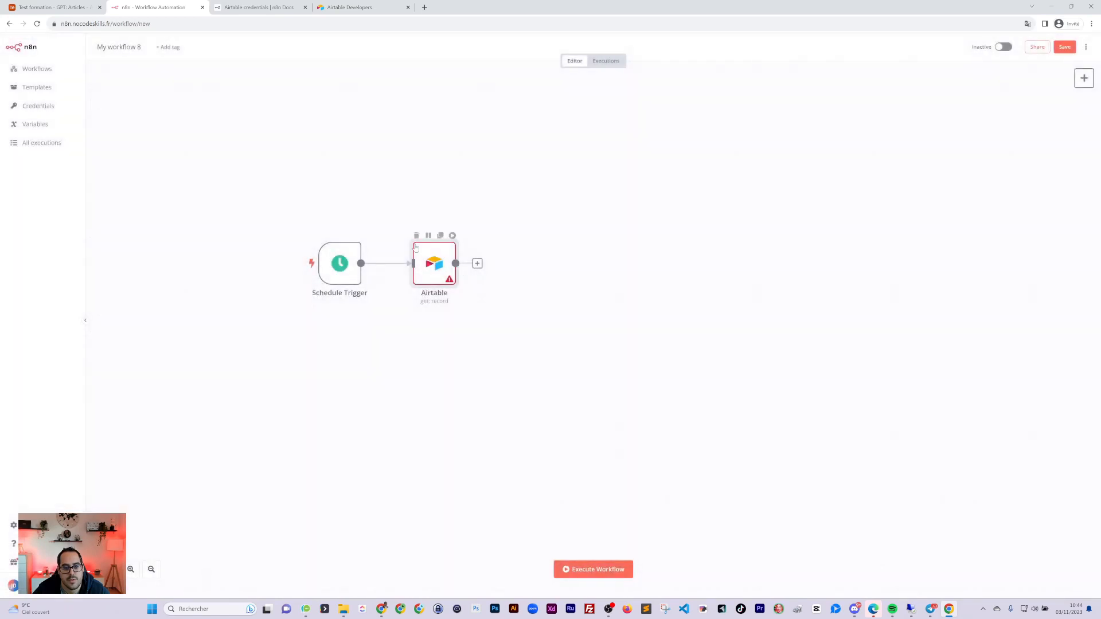
pyautogui.click(439, 235)
pyautogui.click(383, 263)
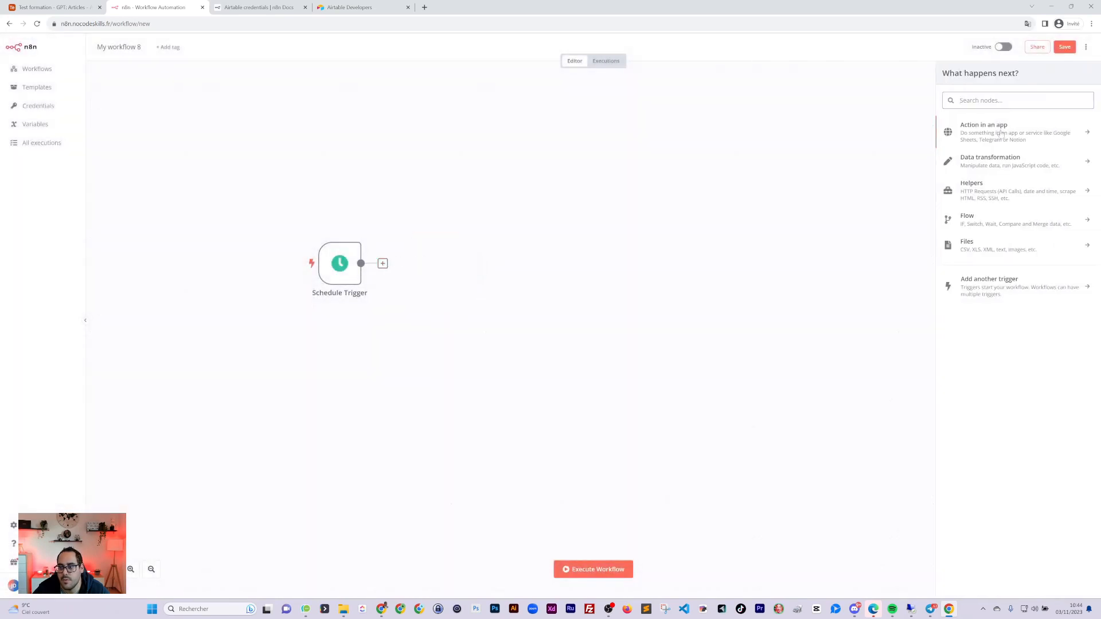
pyautogui.write('airt')
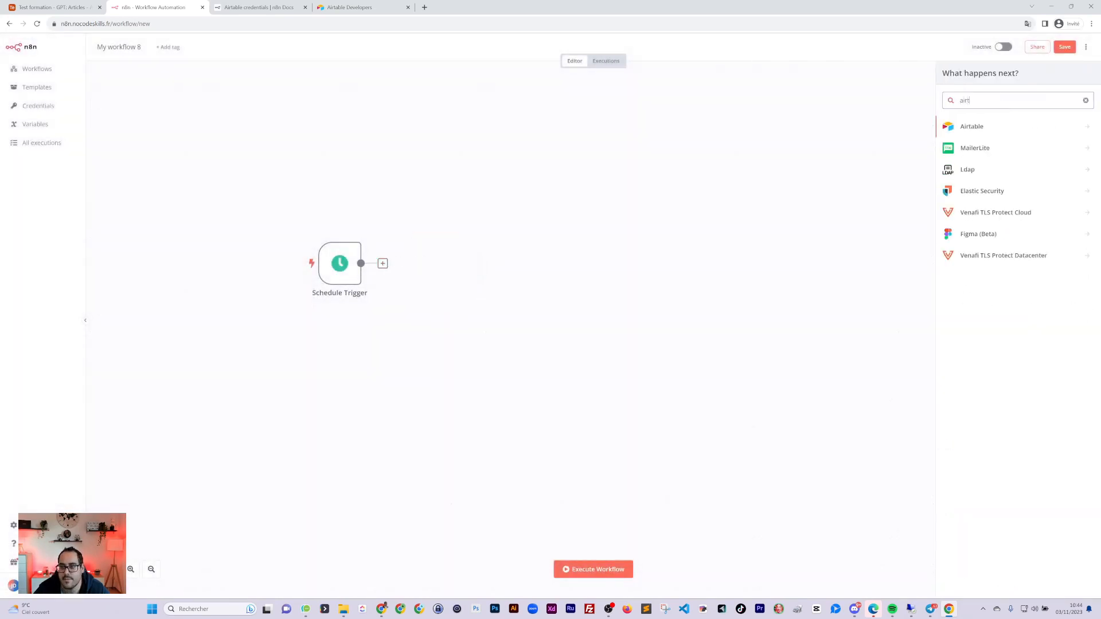
pyautogui.click(992, 127)
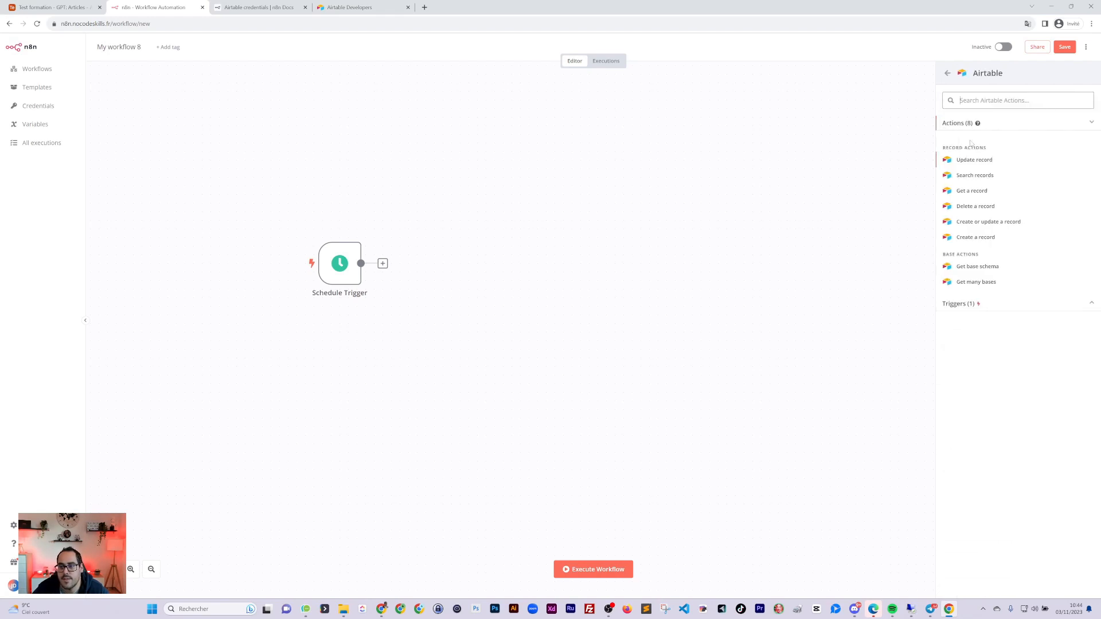
pyautogui.click(973, 191)
# Use the new credential, Test formation - GPT base and Articles table, set Operation to Search, and run it
pyautogui.click(595, 103)
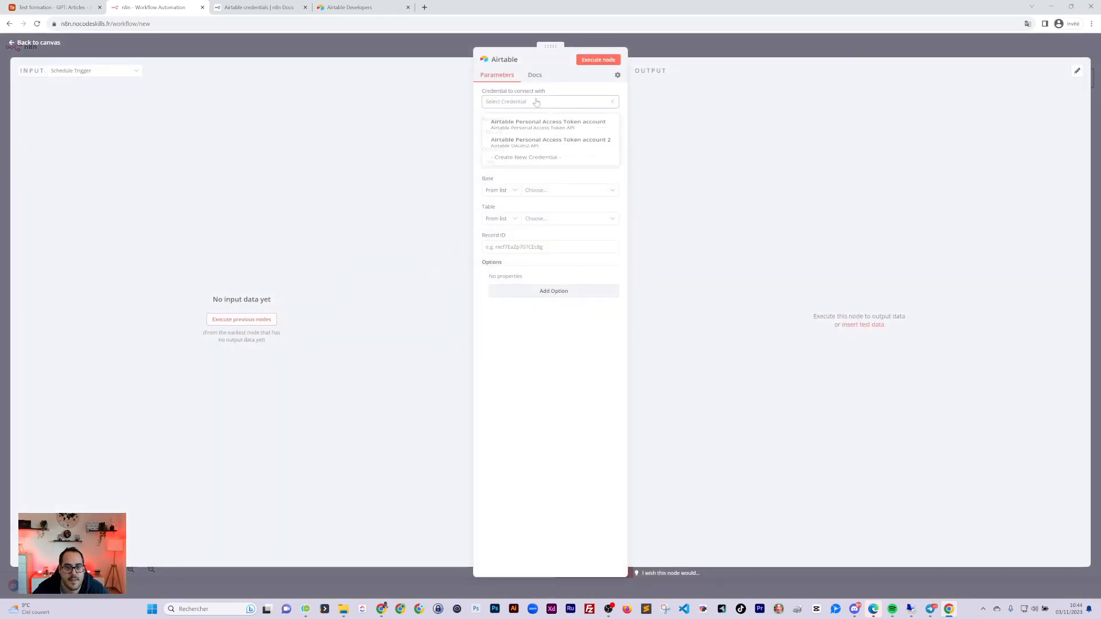
pyautogui.click(509, 148)
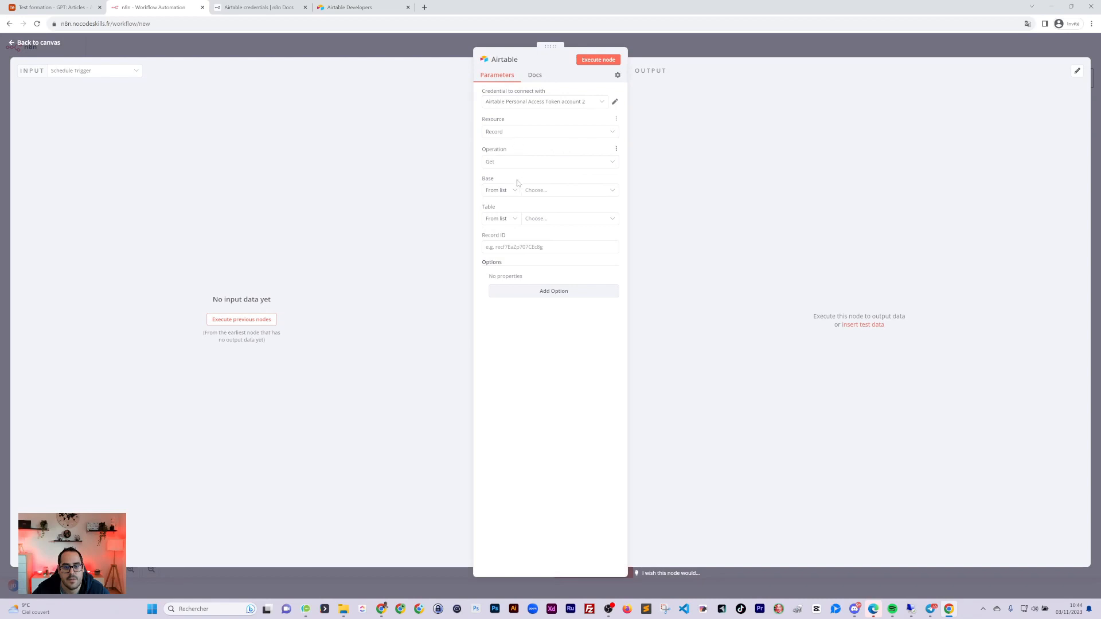
pyautogui.click(539, 191)
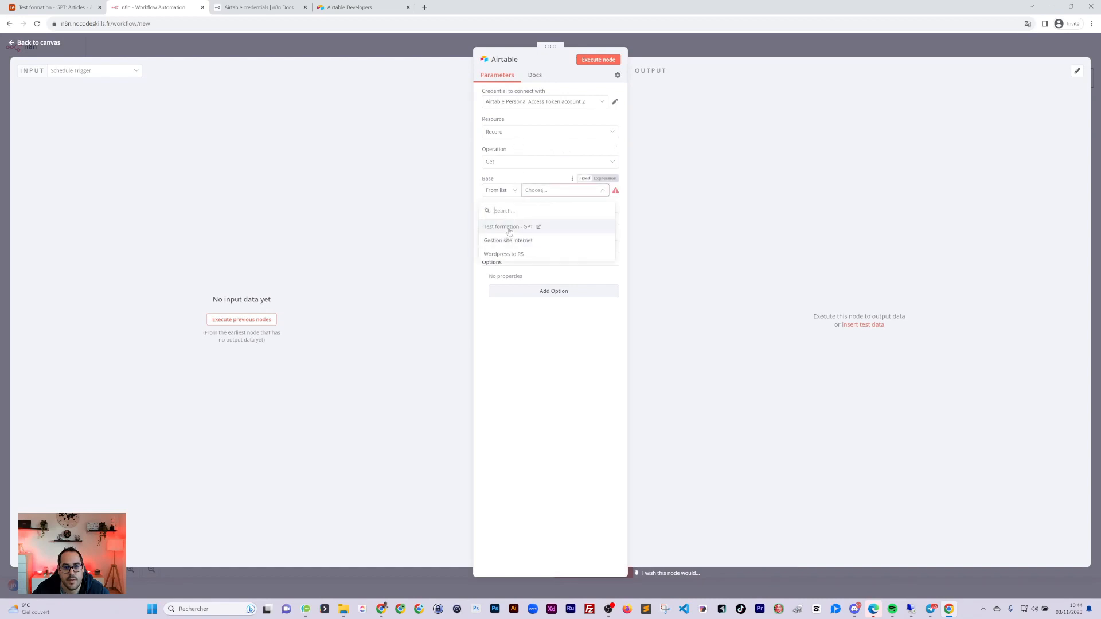
pyautogui.click(509, 227)
pyautogui.click(536, 219)
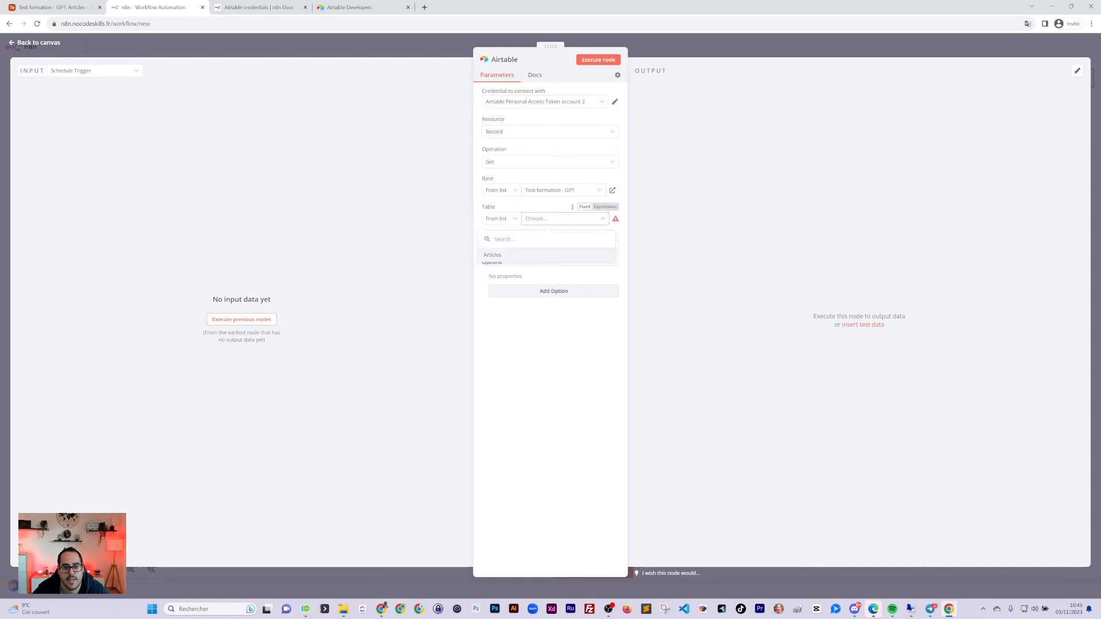
pyautogui.click(493, 256)
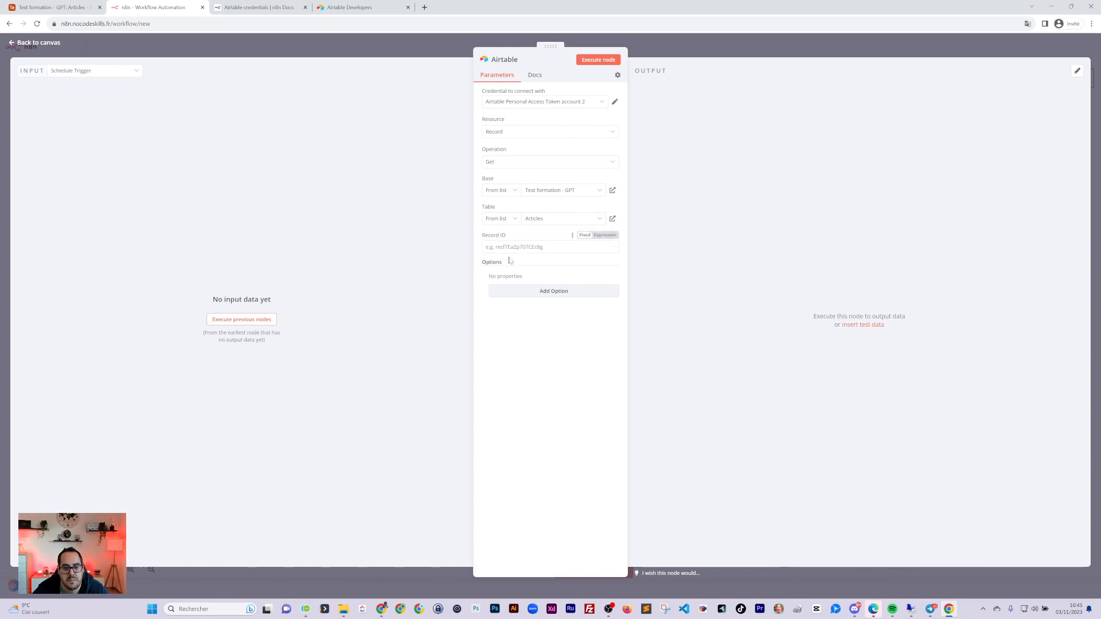
pyautogui.moveTo(509, 235)
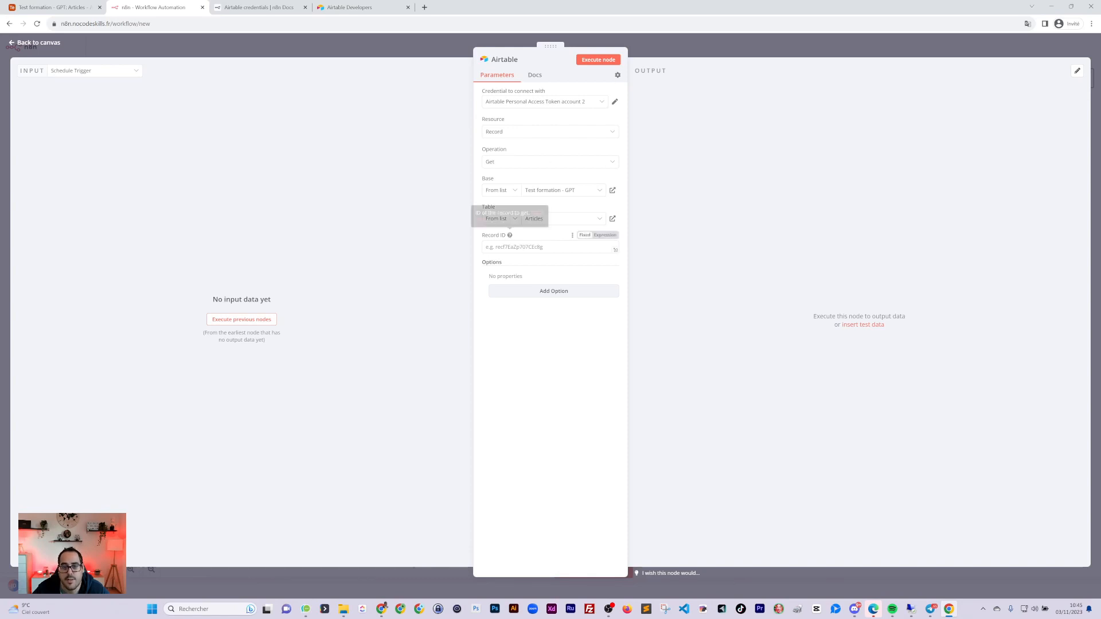
pyautogui.click(607, 60)
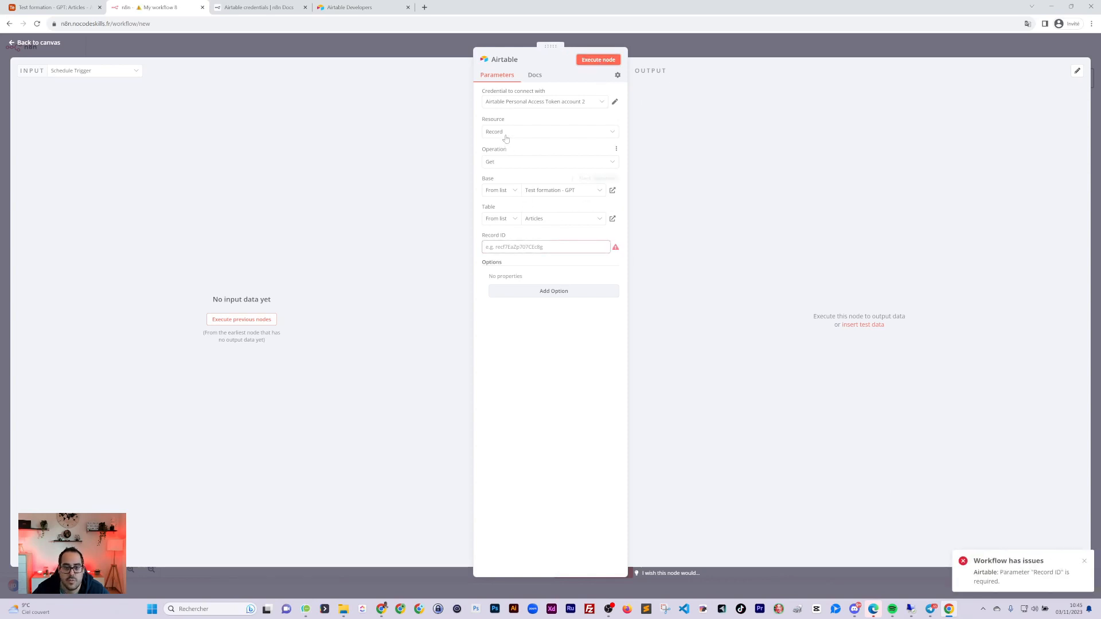
pyautogui.click(506, 164)
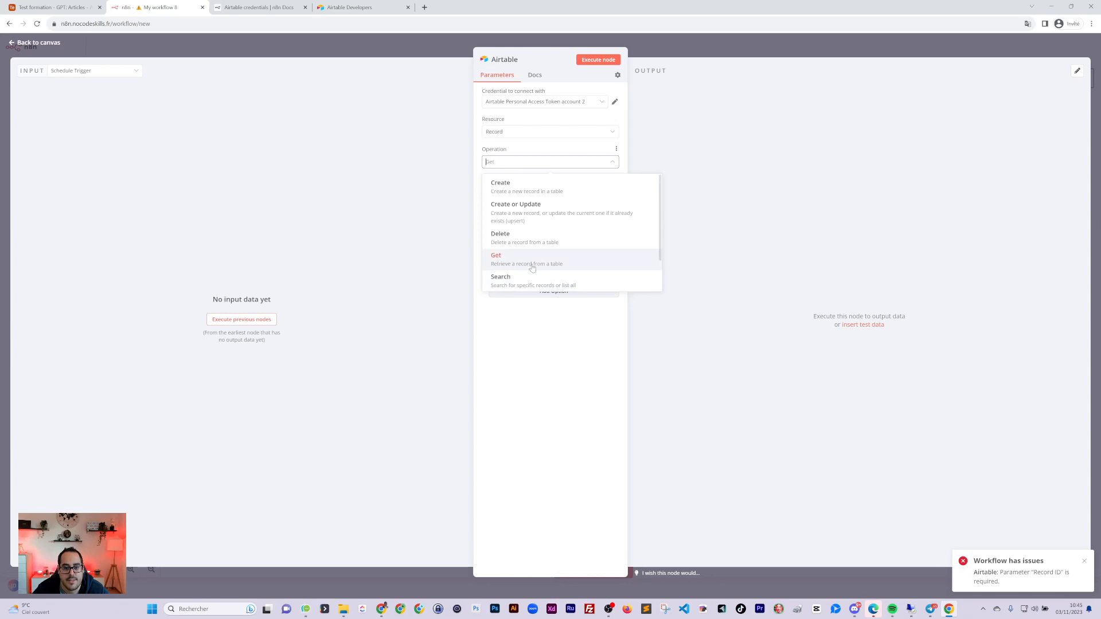
pyautogui.click(506, 284)
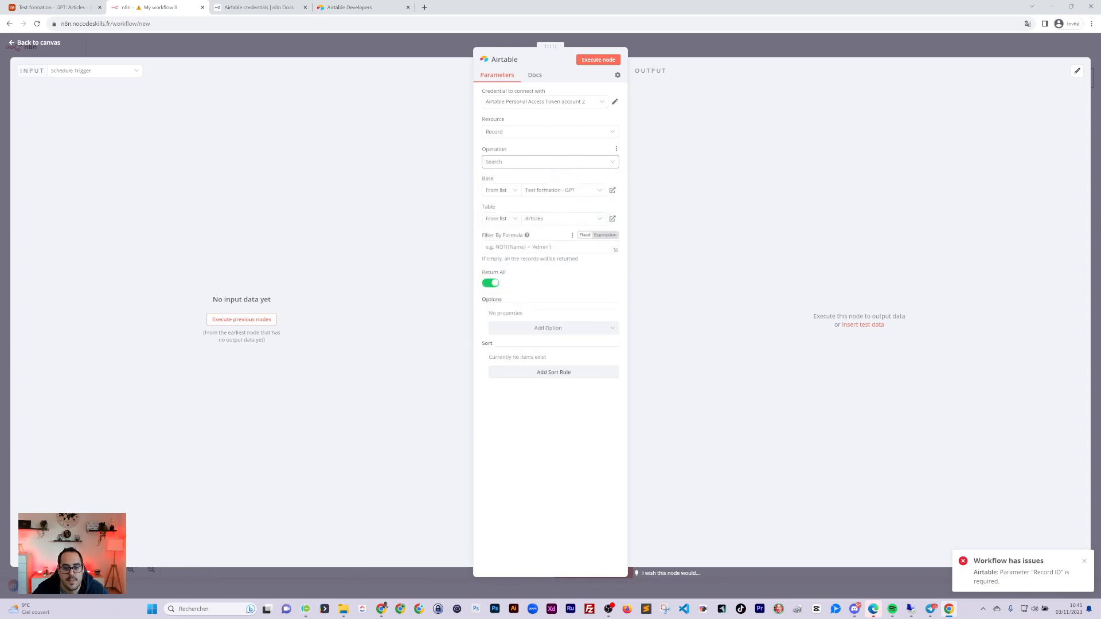
pyautogui.click(598, 59)
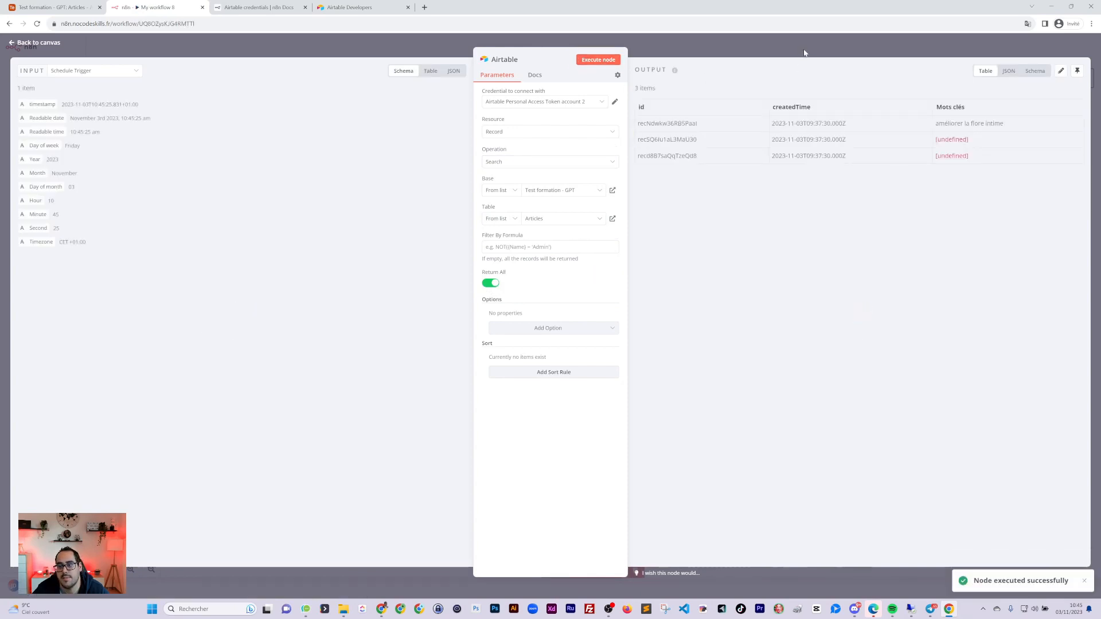
# Delete the two empty rows from the Airtable Articles table
pyautogui.click(61, 7)
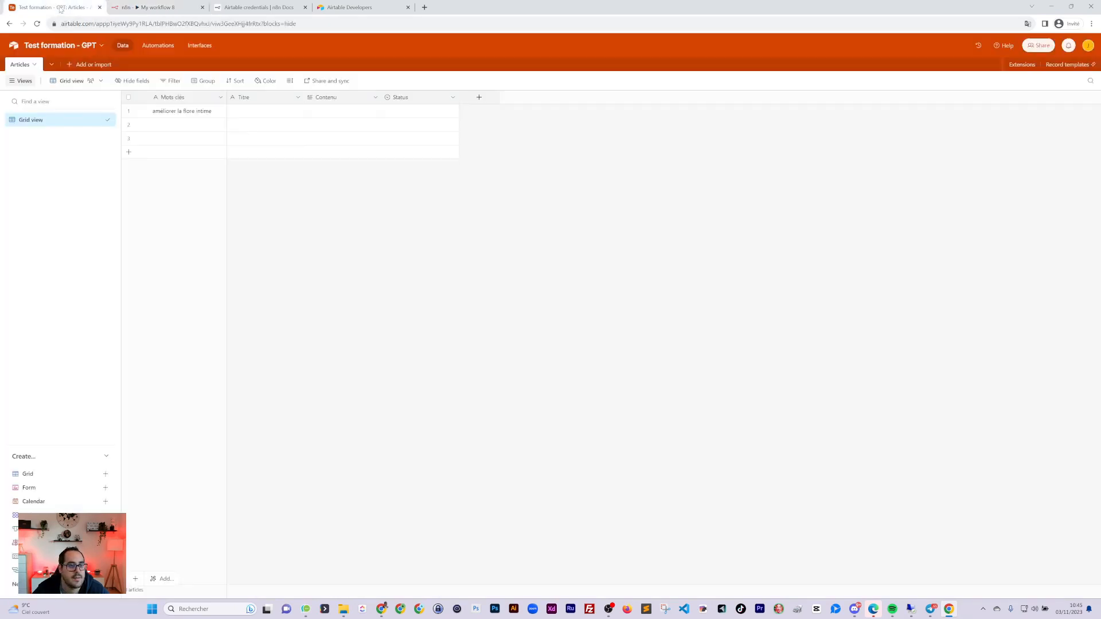
pyautogui.click(129, 125)
pyautogui.rightClick(129, 126)
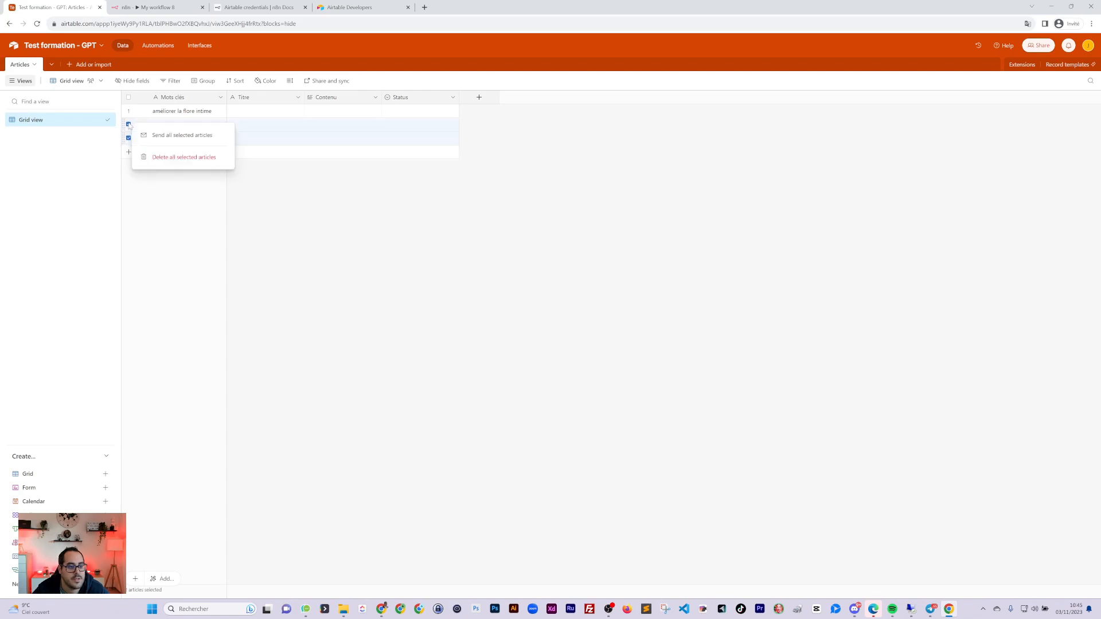
pyautogui.click(164, 156)
pyautogui.click(155, 8)
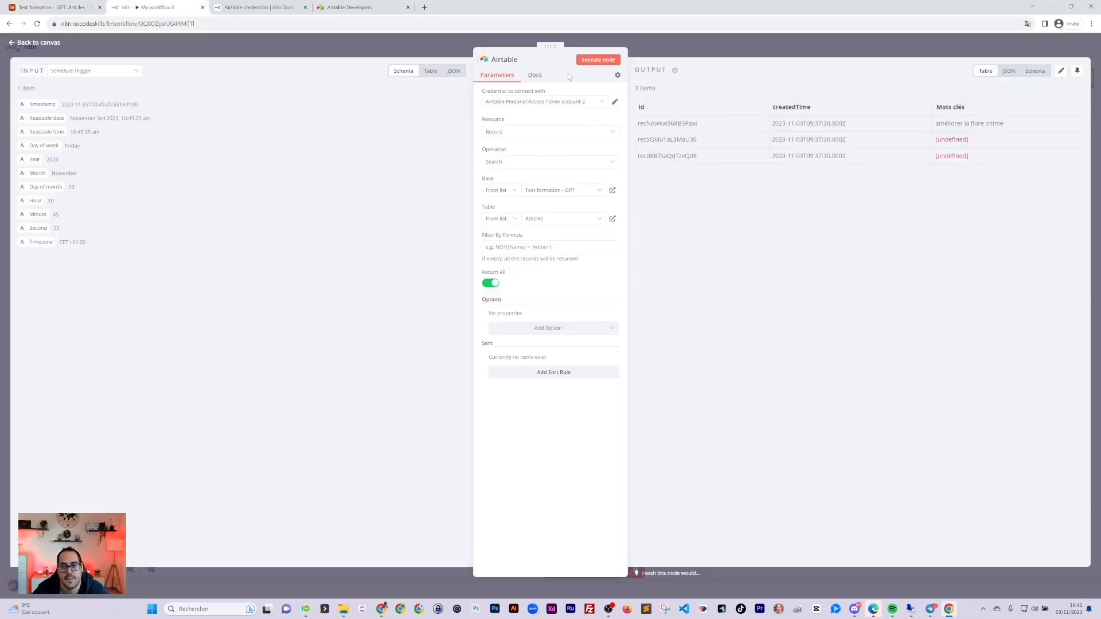
# Rerun the Airtable search node, rename it 'Lire', and drag it beside the Schedule Trigger
pyautogui.click(598, 60)
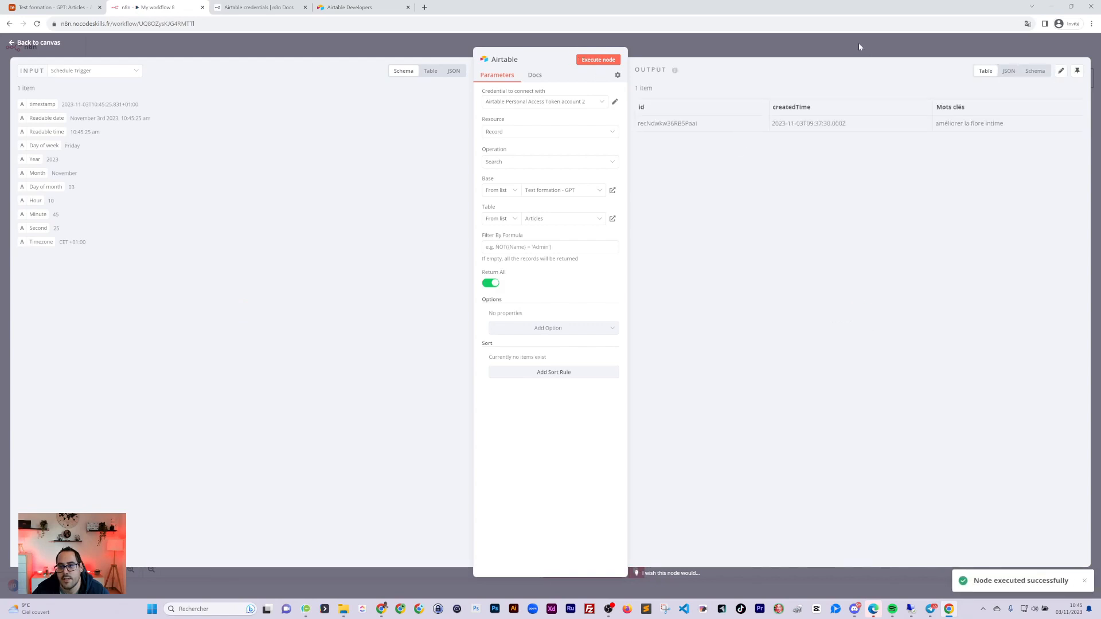
pyautogui.click(856, 46)
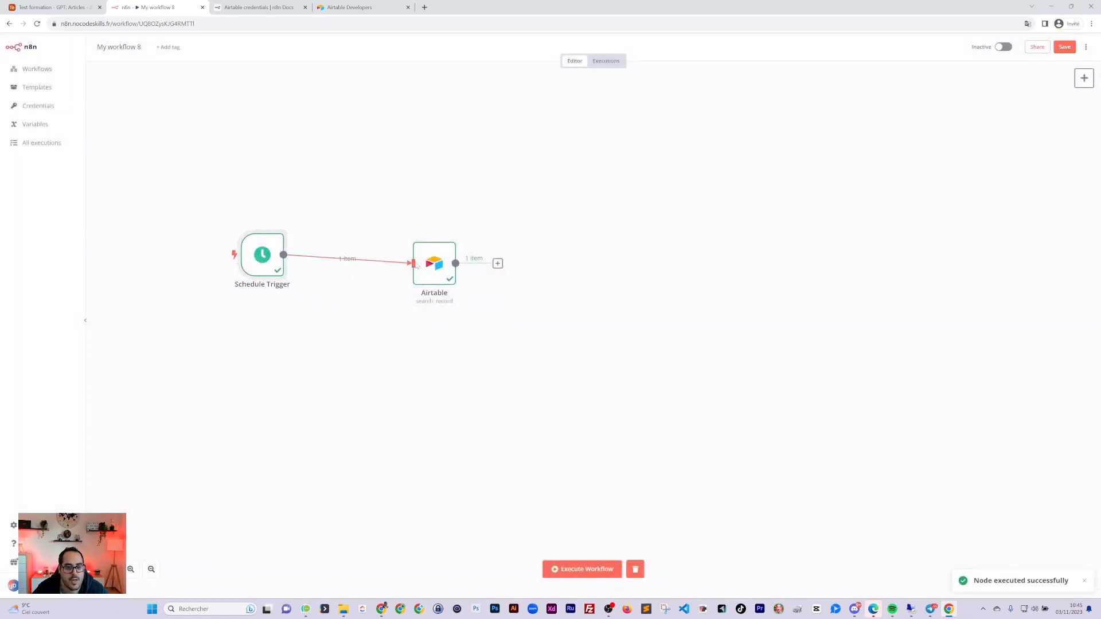
pyautogui.moveTo(439, 271); pyautogui.dragTo(379, 262)
pyautogui.doubleClick(377, 267)
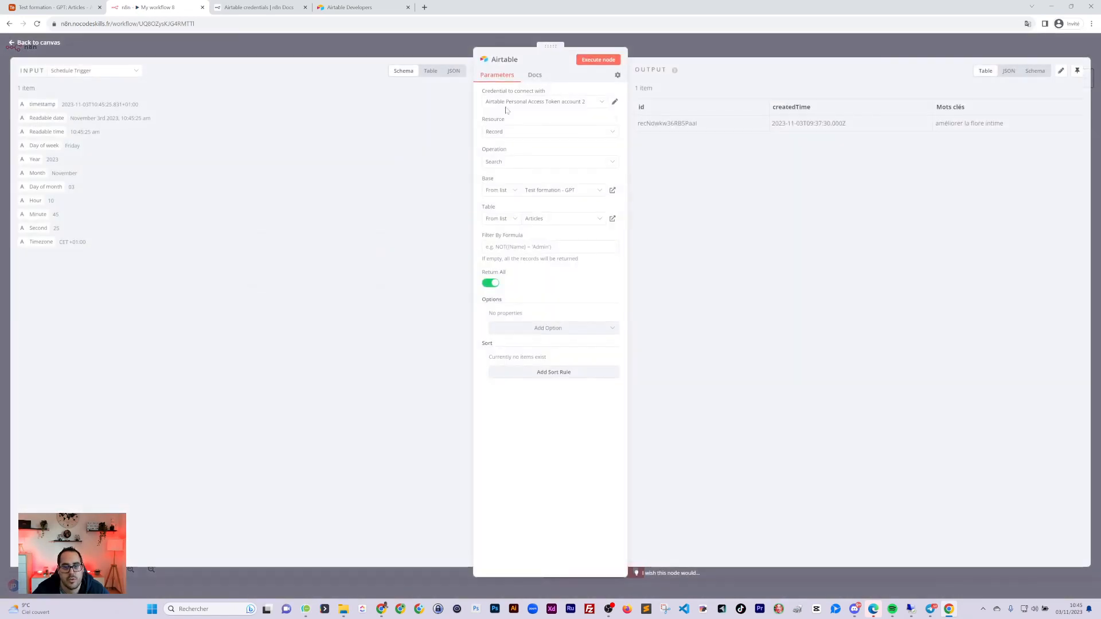
pyautogui.click(512, 62)
pyautogui.hotkey('ctrl', 'a')
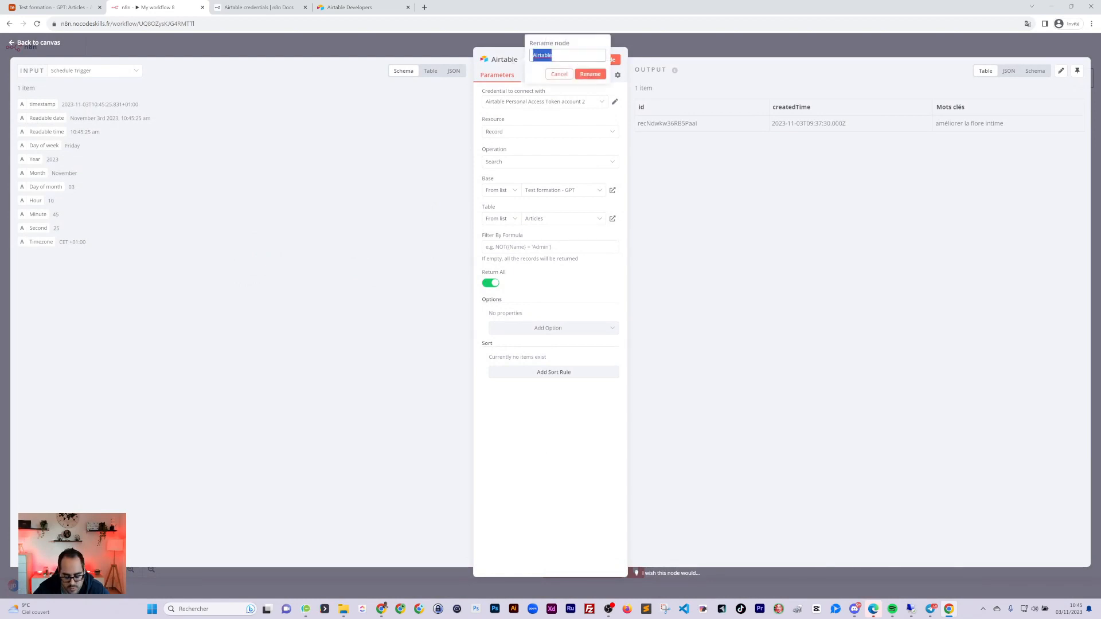
pyautogui.write('Mi')
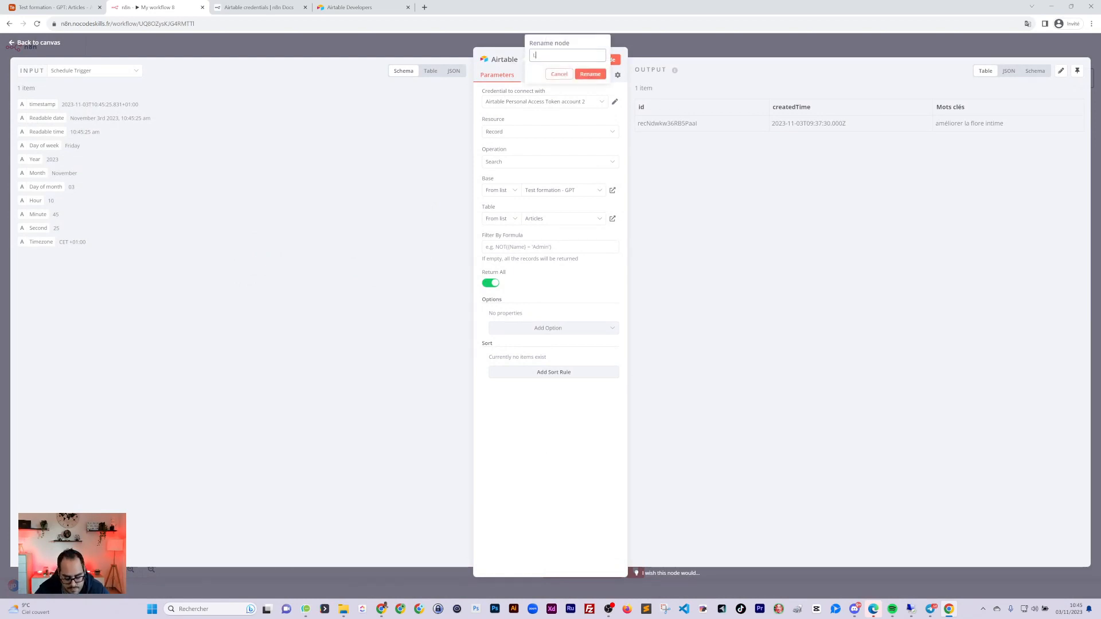
pyautogui.write('ire')
pyautogui.press('Return')
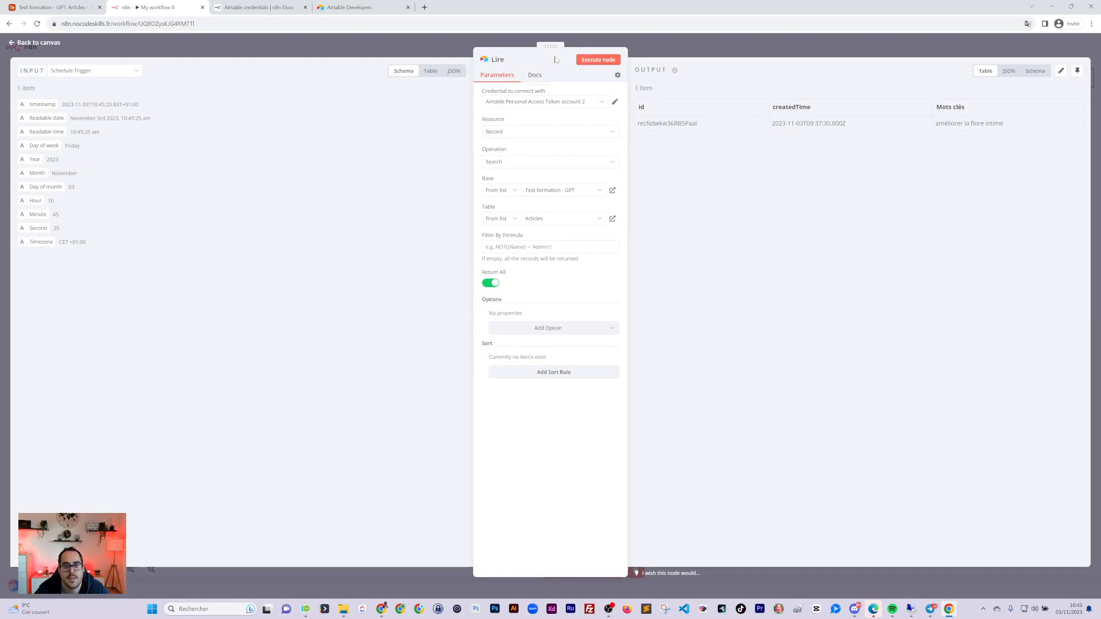
pyautogui.click(696, 51)
pyautogui.moveTo(401, 277); pyautogui.dragTo(384, 277)
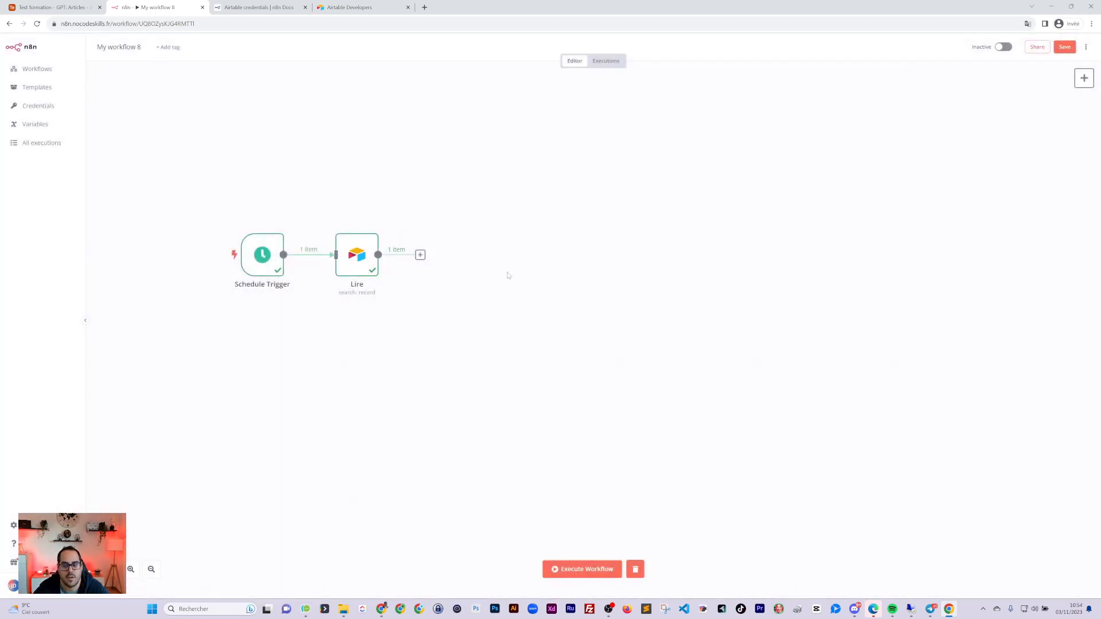
# Add a Loop Over Items node after Lire, deleting its Replace Me placeholder
pyautogui.click(1084, 78)
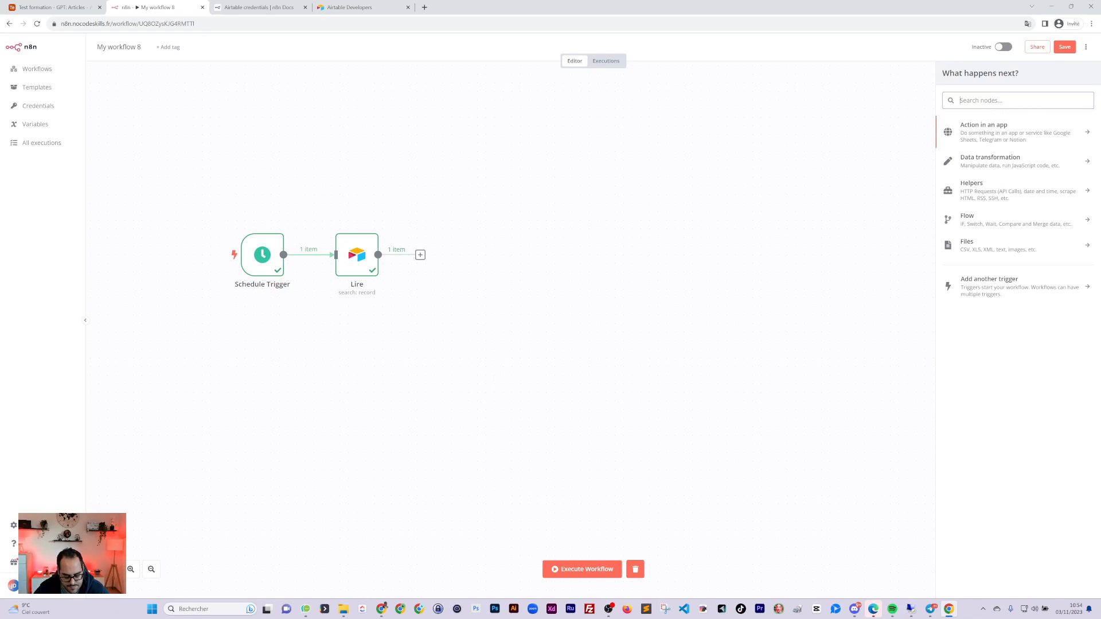
pyautogui.click(945, 191)
pyautogui.click(947, 73)
pyautogui.click(970, 202)
pyautogui.click(977, 217)
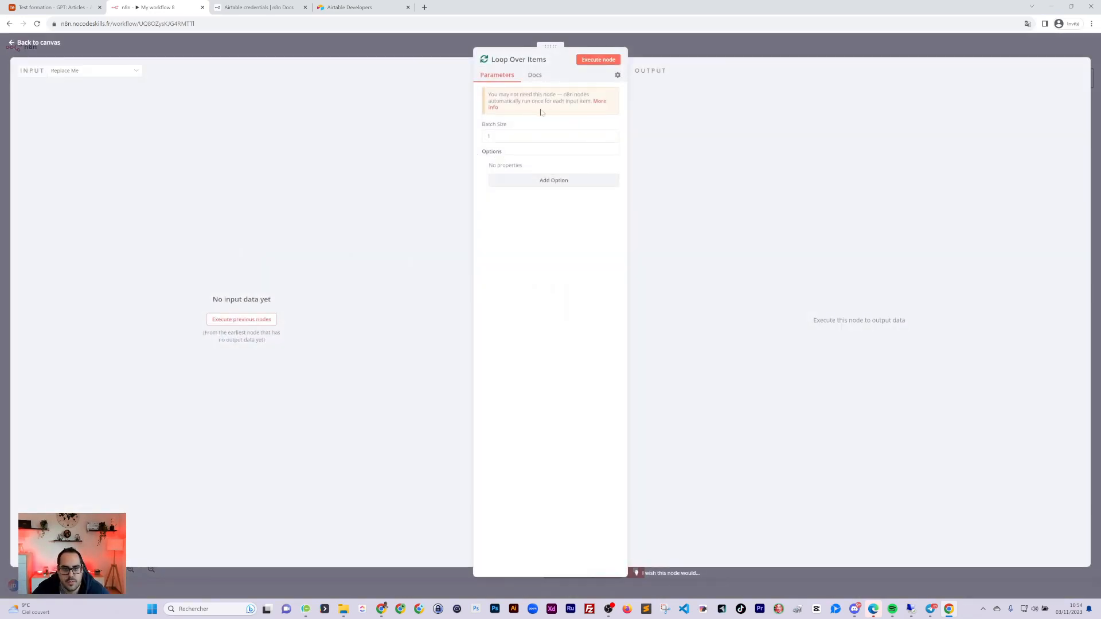
pyautogui.click(665, 105)
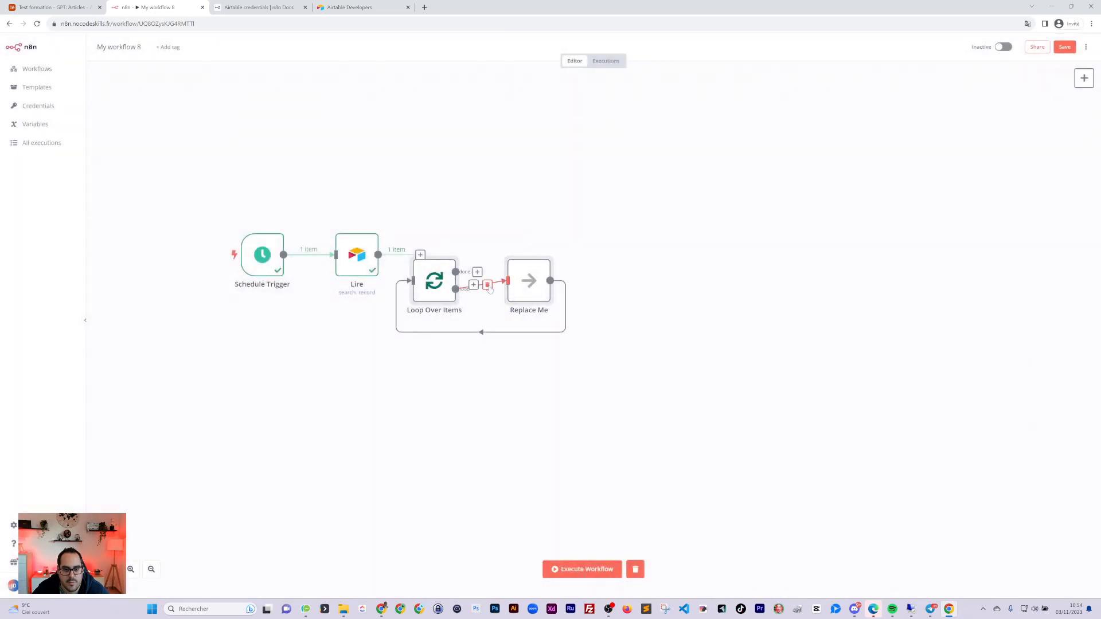
pyautogui.click(488, 285)
pyautogui.click(488, 332)
pyautogui.click(523, 253)
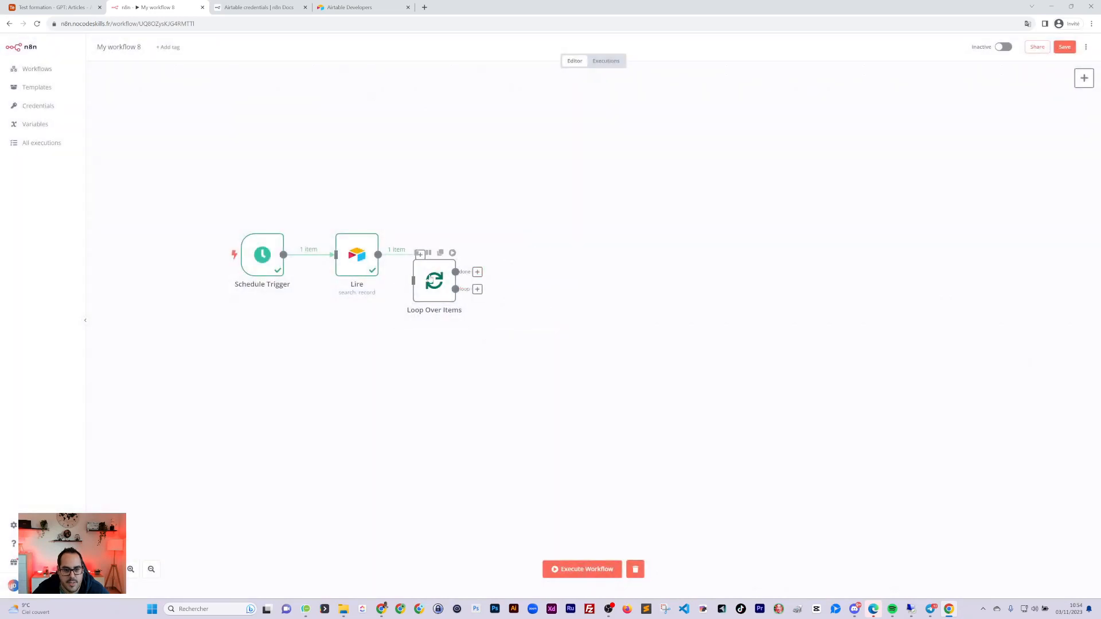
pyautogui.moveTo(414, 280); pyautogui.dragTo(444, 259)
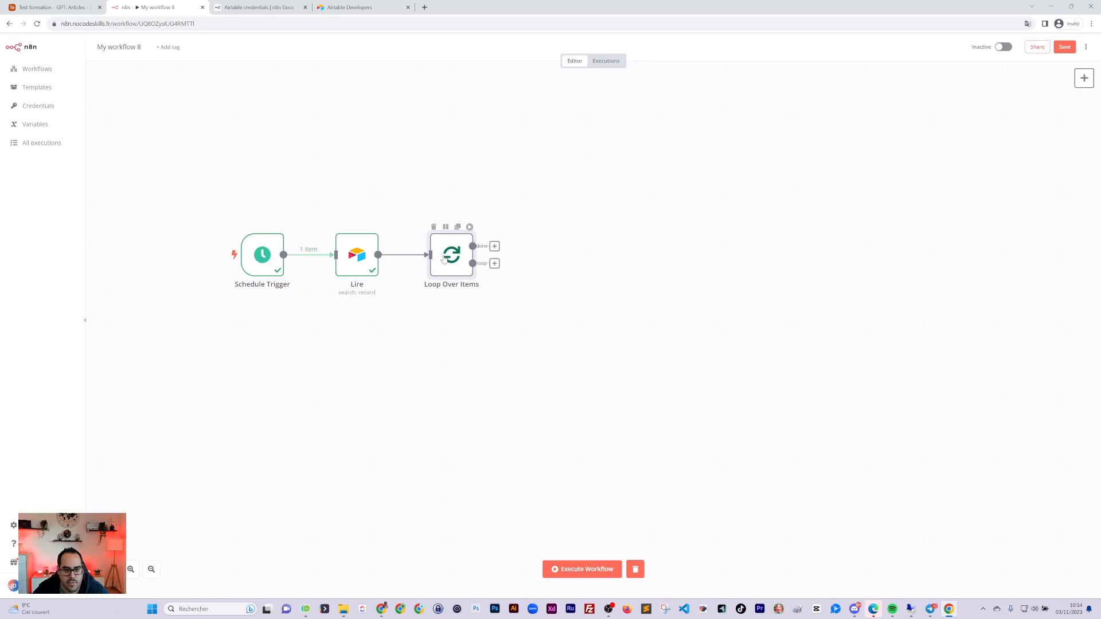
# Attach an OpenAI text moderation node, found by searching 'cha', to the loop output
pyautogui.click(494, 263)
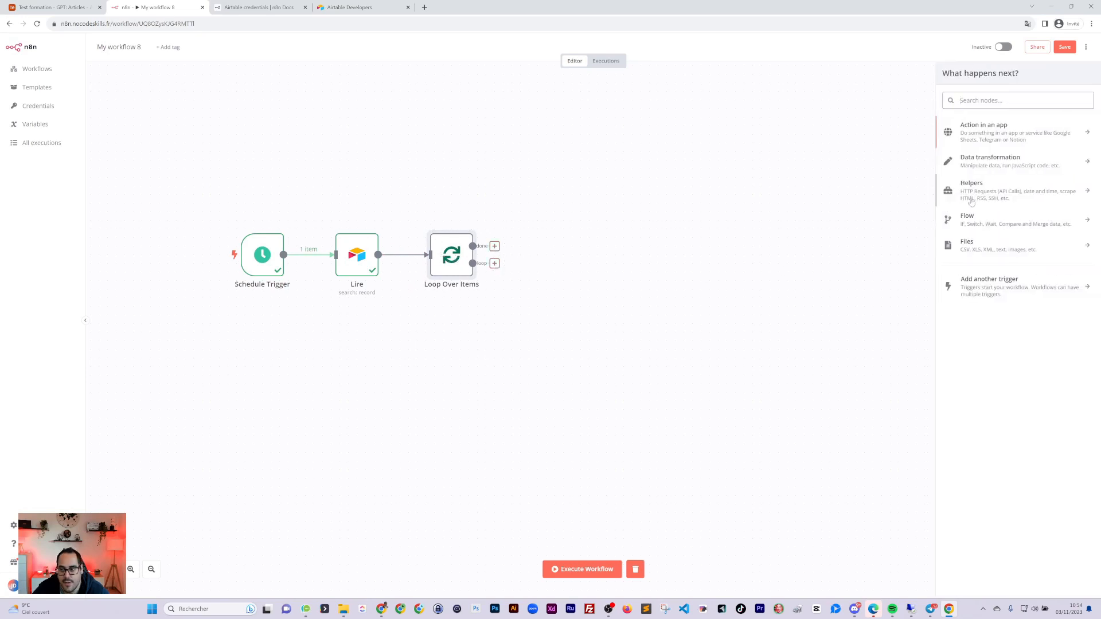
pyautogui.write('cha')
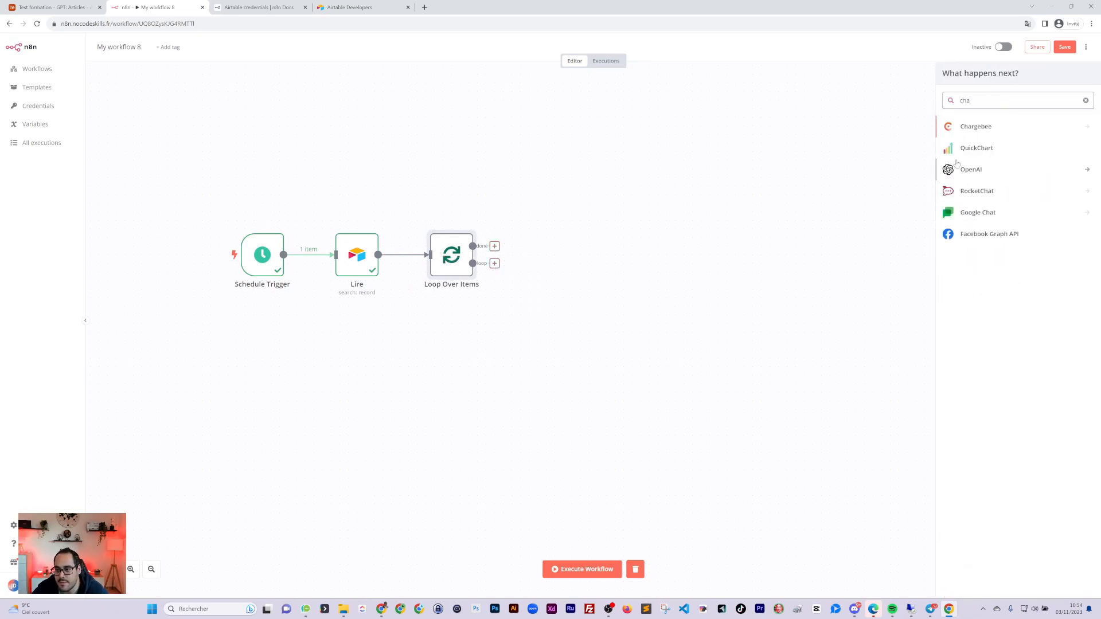
pyautogui.click(956, 164)
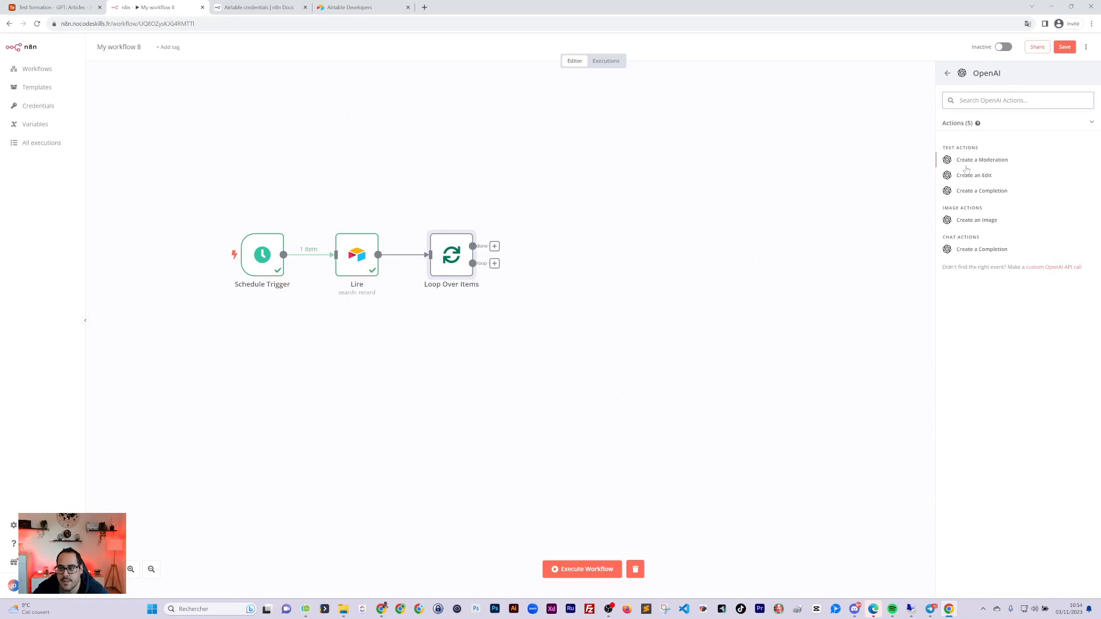
pyautogui.click(969, 162)
pyautogui.press('Escape')
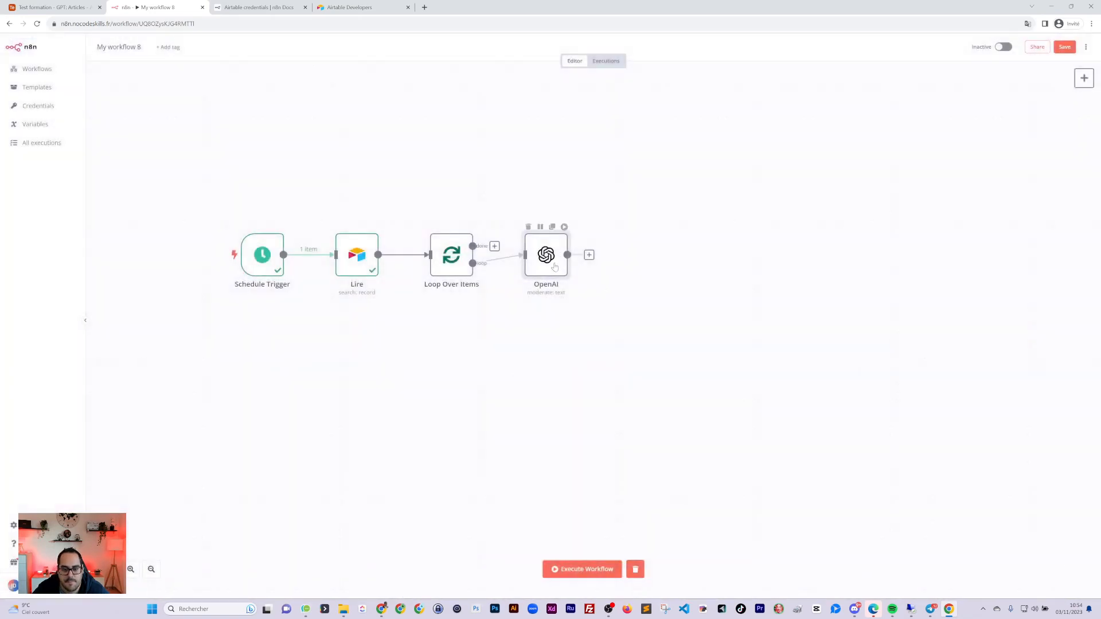
pyautogui.moveTo(555, 266)
pyautogui.mouseDown()
pyautogui.moveTo(580, 284)
pyautogui.moveTo(559, 275)
pyautogui.mouseUp()
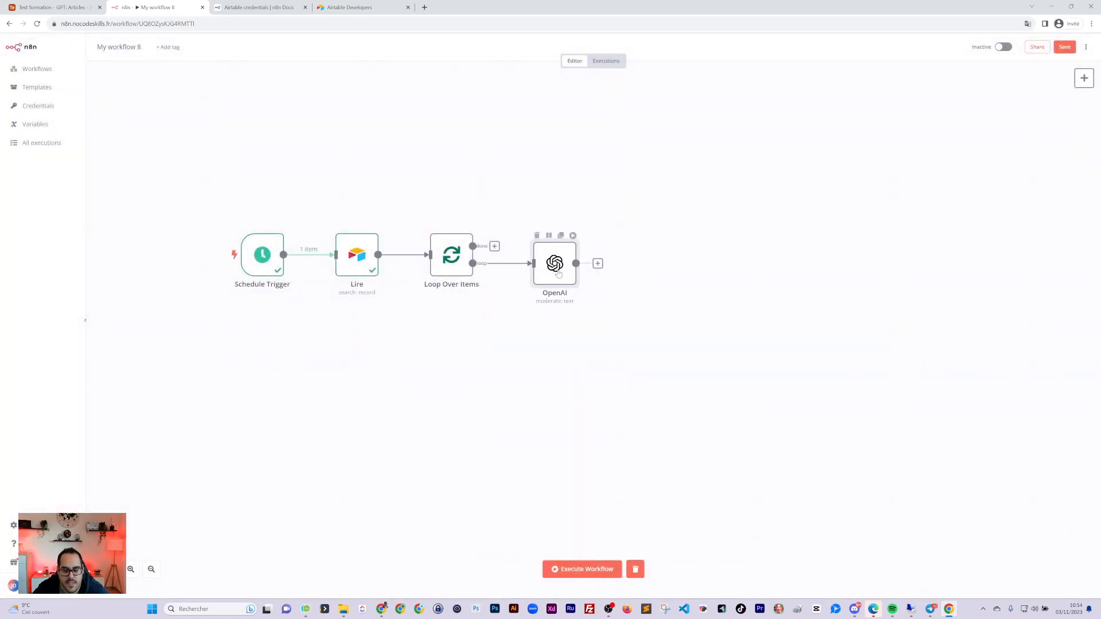
# Run the Loop Over Items node and check the items in its Loop Branch output
pyautogui.doubleClick(455, 259)
pyautogui.click(598, 59)
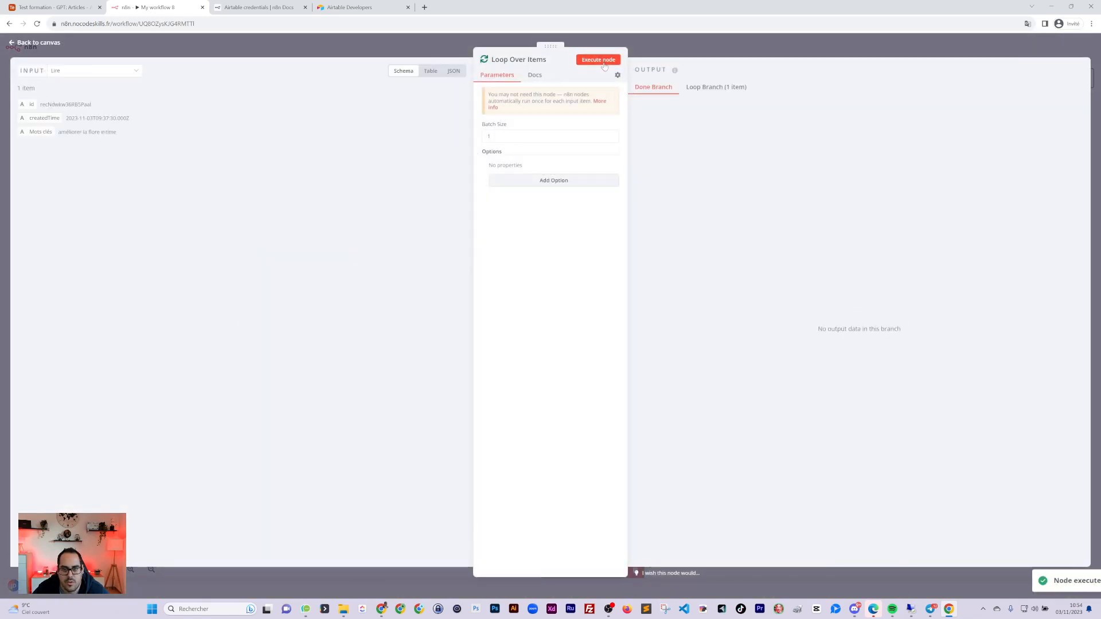
pyautogui.click(721, 87)
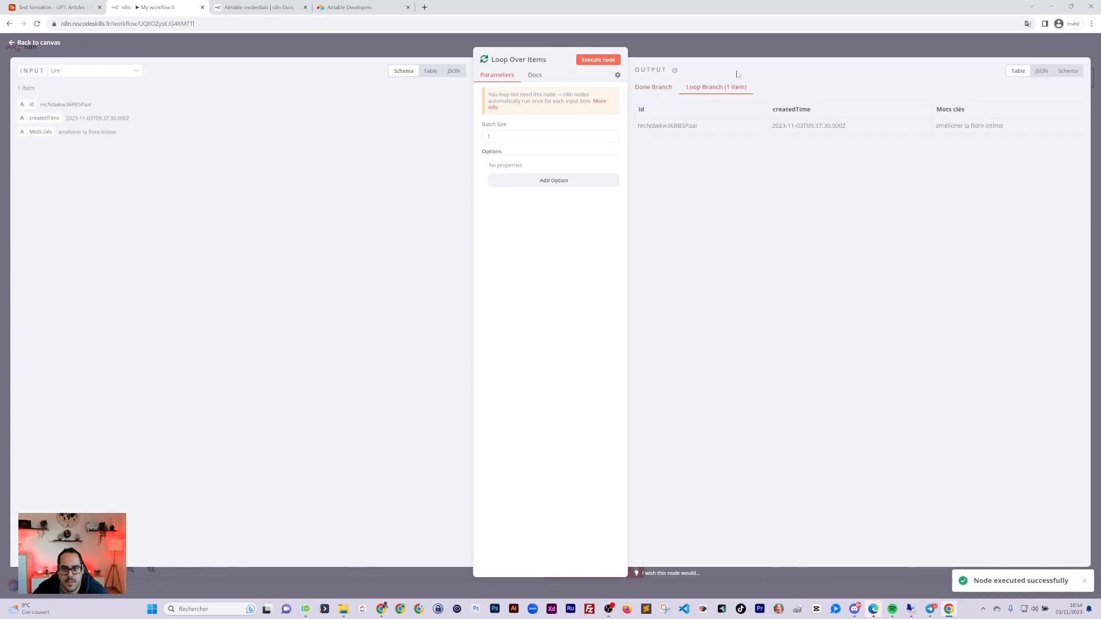
pyautogui.click(750, 44)
# Set the OpenAI node to Chat > Complete with the gpt-3.5-turbo model
pyautogui.doubleClick(555, 265)
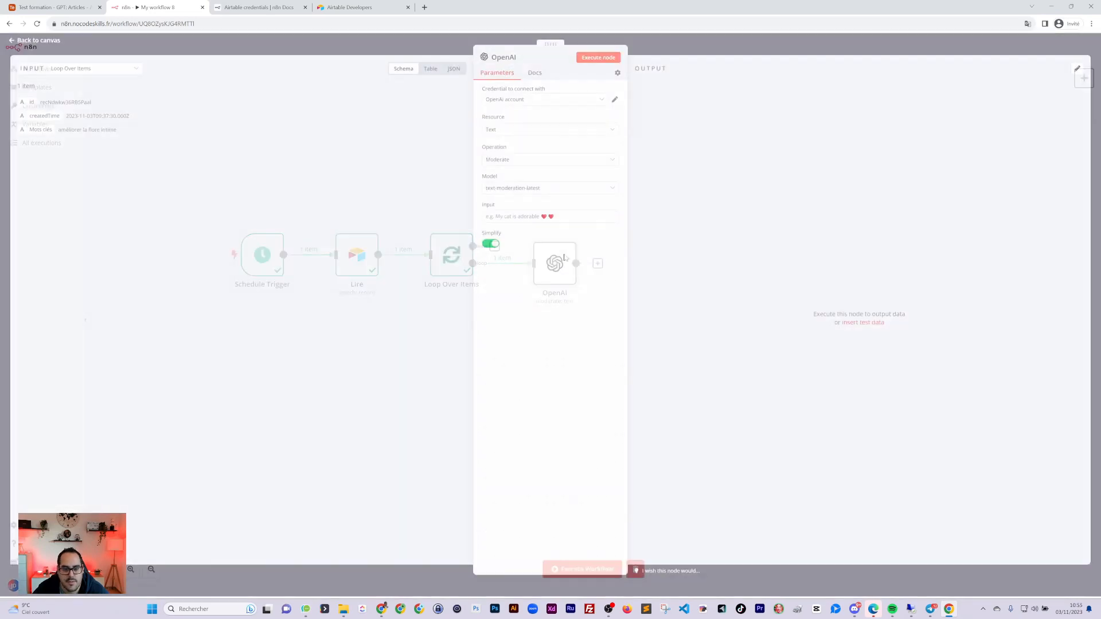
pyautogui.click(510, 131)
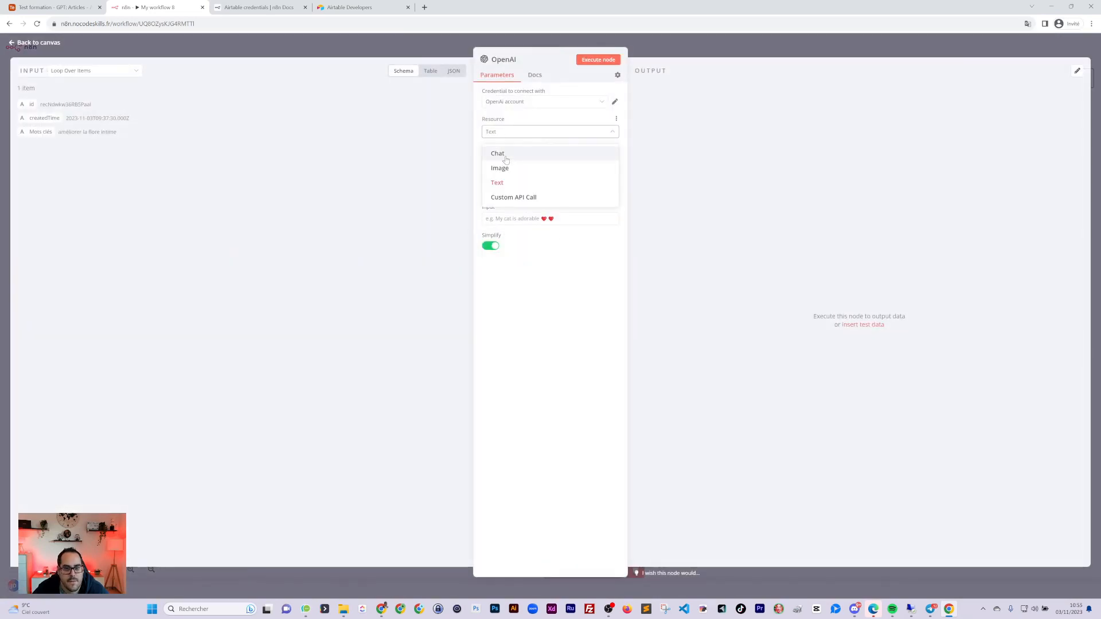
pyautogui.click(504, 151)
pyautogui.click(509, 162)
pyautogui.click(505, 181)
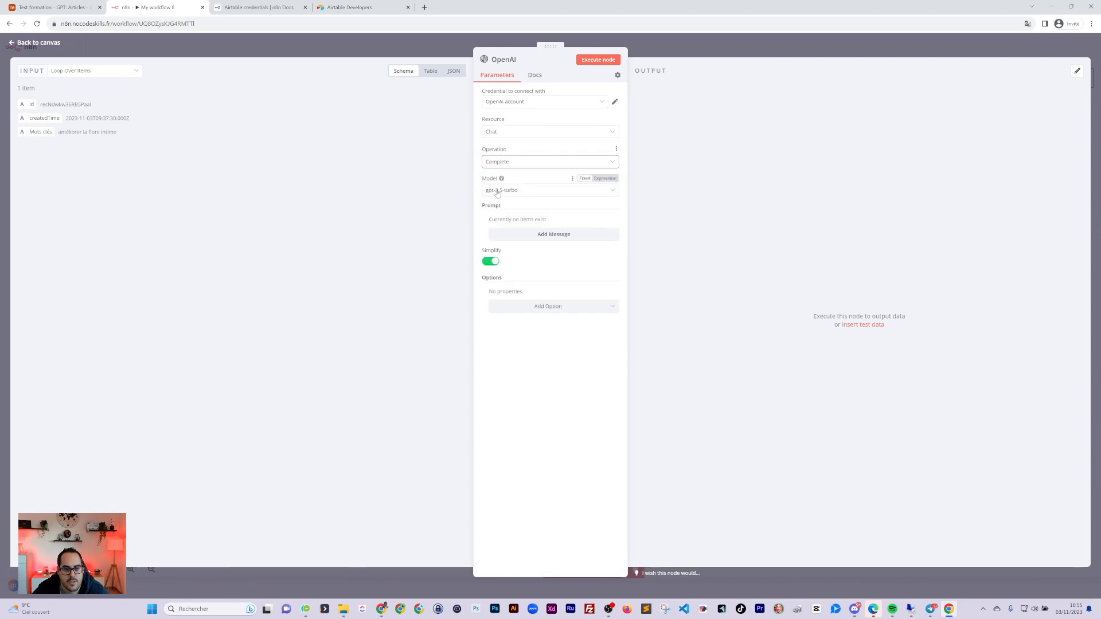
pyautogui.click(513, 190)
pyautogui.click(514, 199)
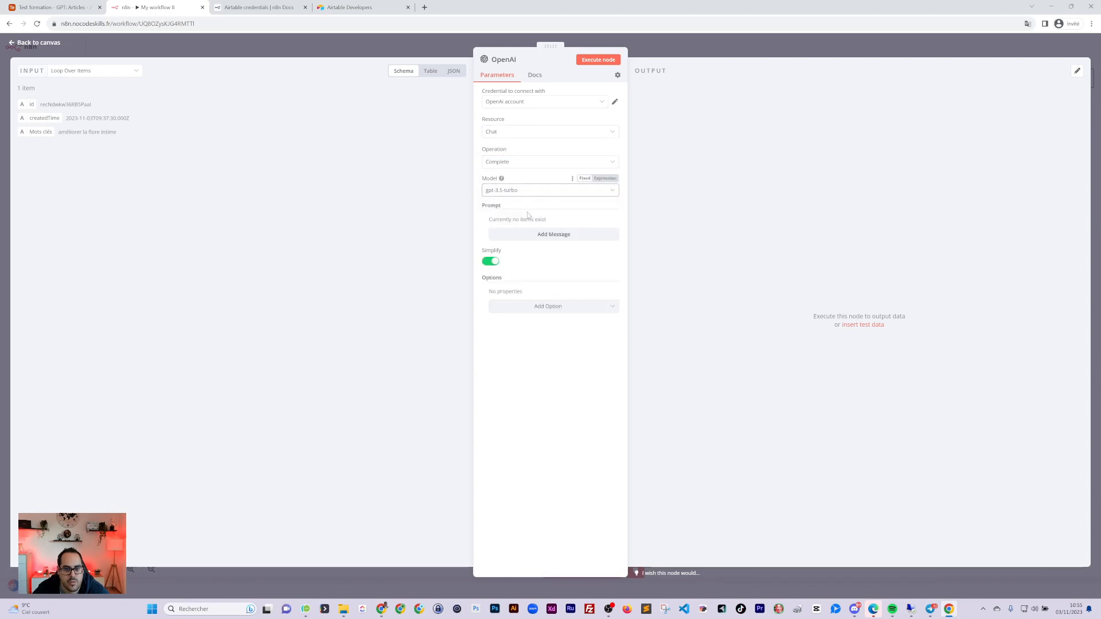
# Add a user message asking for a title for the {{ $json['Mots clés'] }} keyword
pyautogui.click(528, 235)
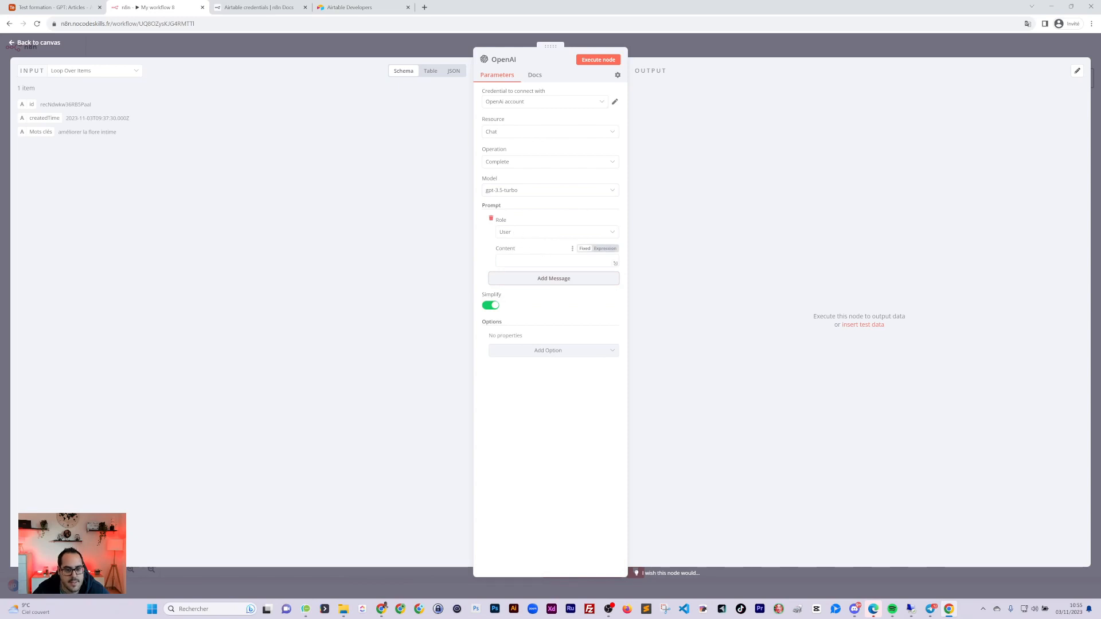
pyautogui.click(539, 261)
pyautogui.write('IDe')
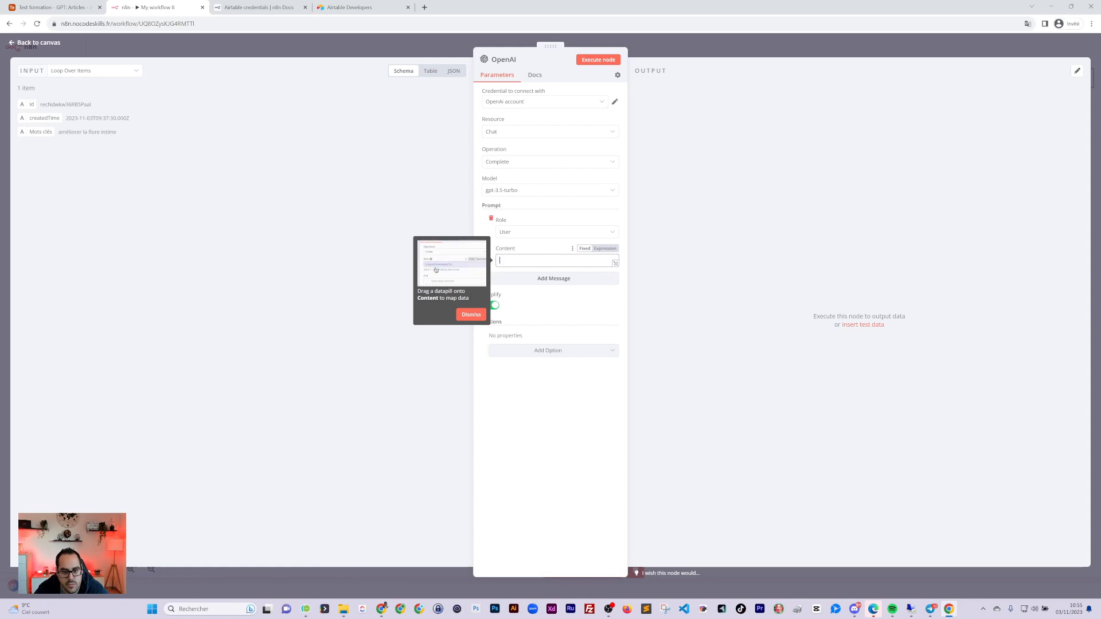
pyautogui.write('x tu me ')
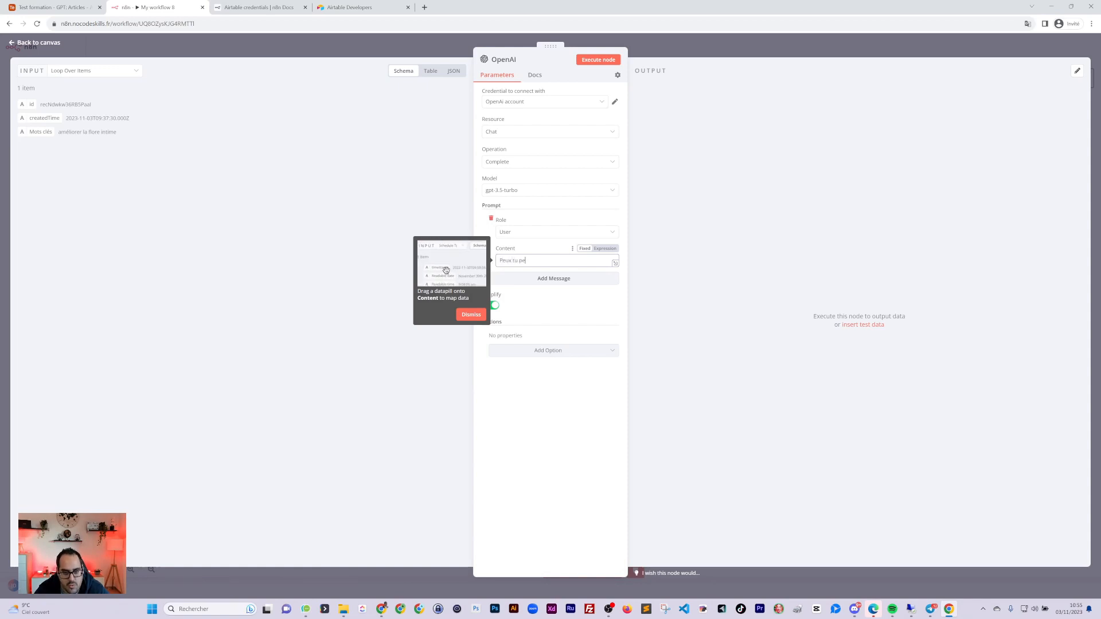
pyautogui.write('crée')
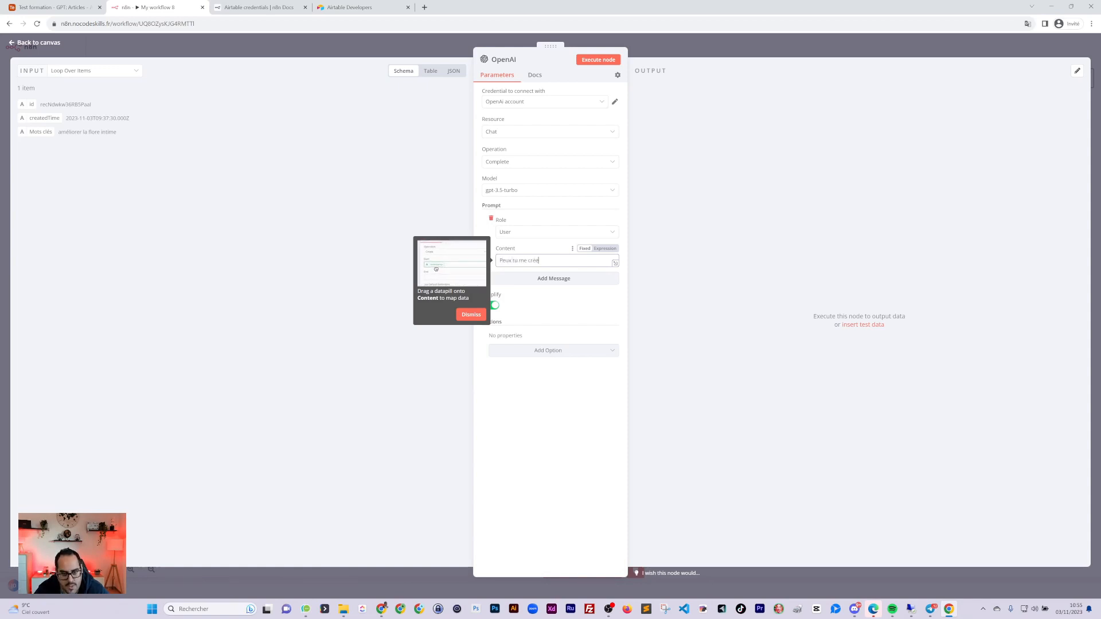
pyautogui.write('r un titre pour c')
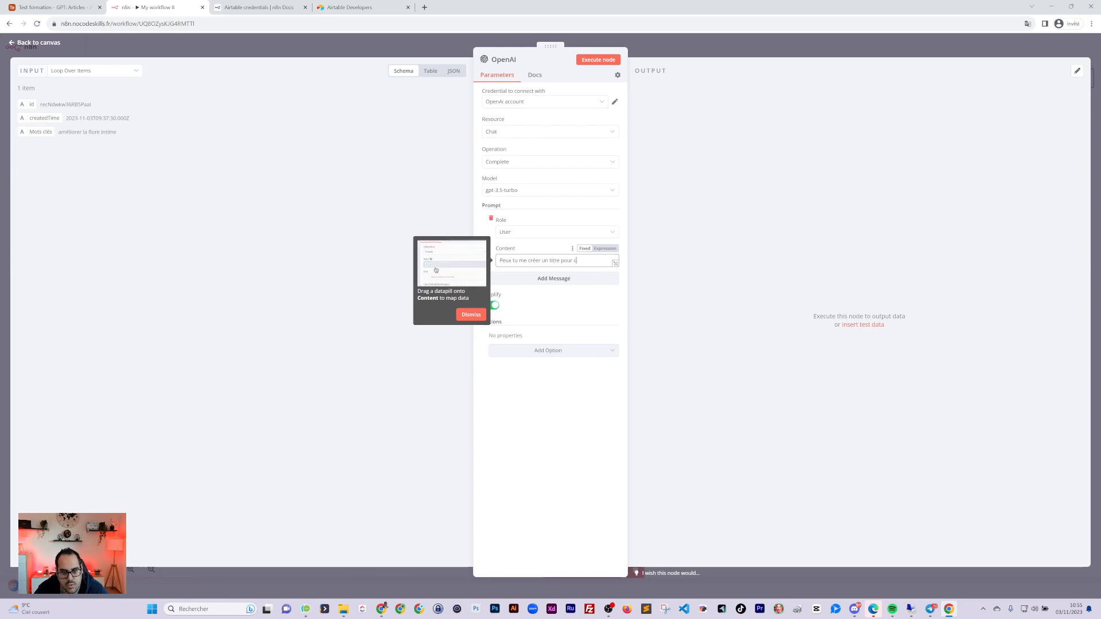
pyautogui.write('e mot clés :')
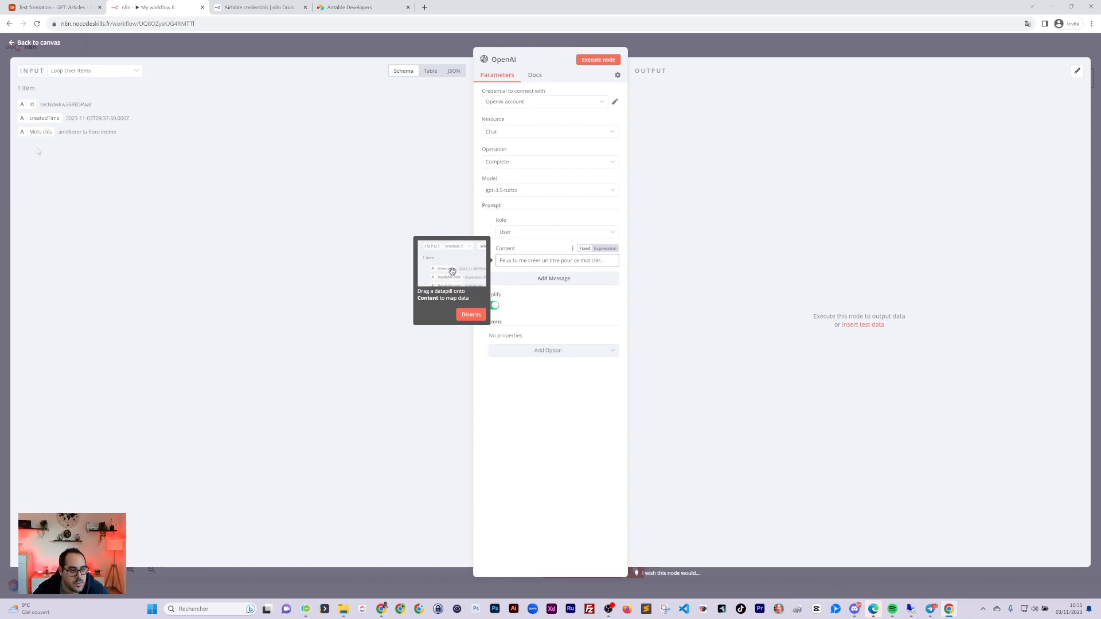
pyautogui.moveTo(36, 132); pyautogui.dragTo(573, 263)
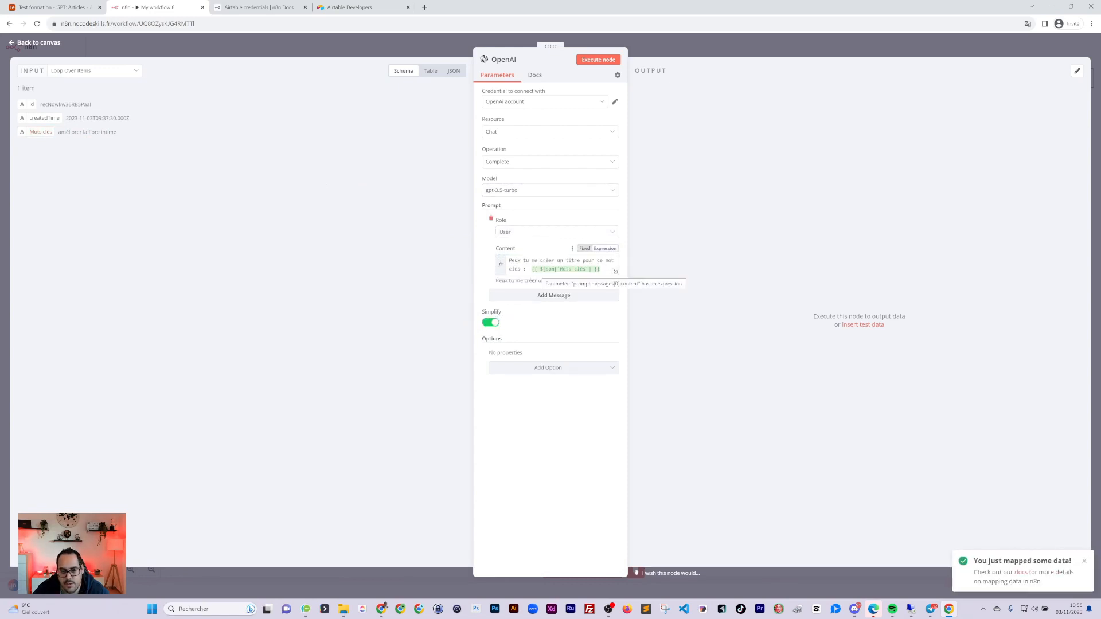
pyautogui.click(530, 269)
pyautogui.press('BackSpace')
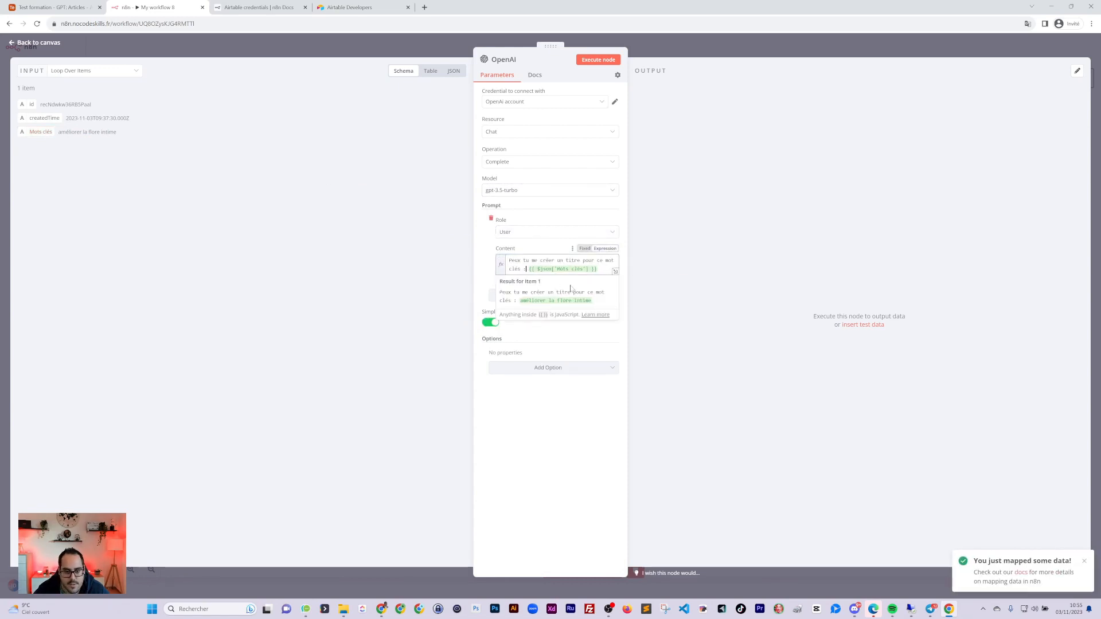
pyautogui.click(553, 410)
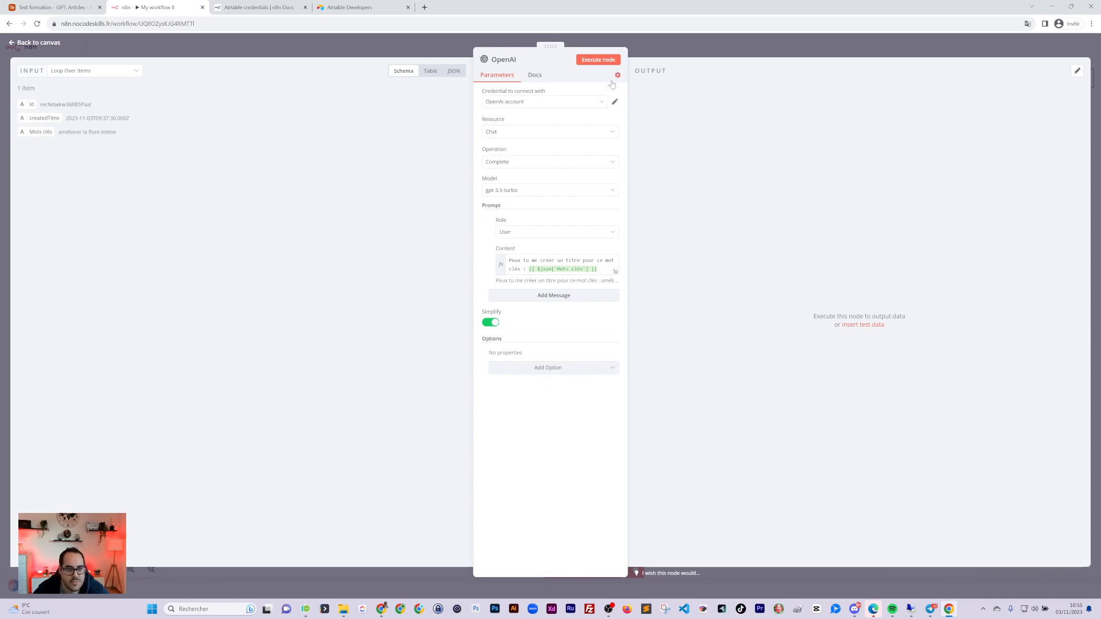
pyautogui.click(673, 53)
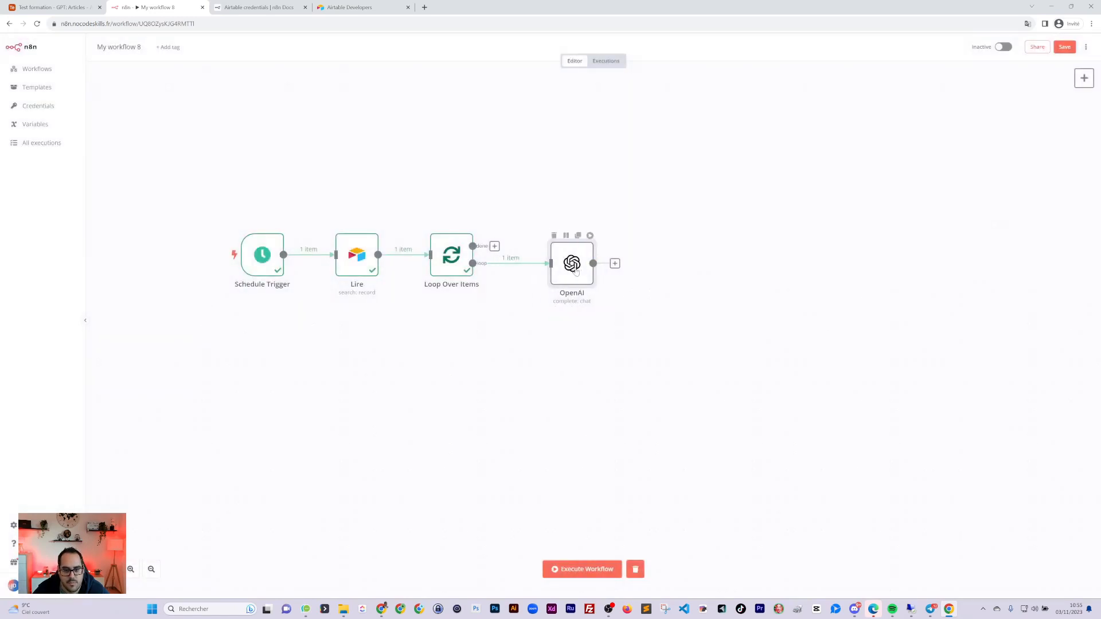
# Execute the OpenAI node, generating 'Guide essentiel pour optimiser votre flore intime'
pyautogui.doubleClick(574, 265)
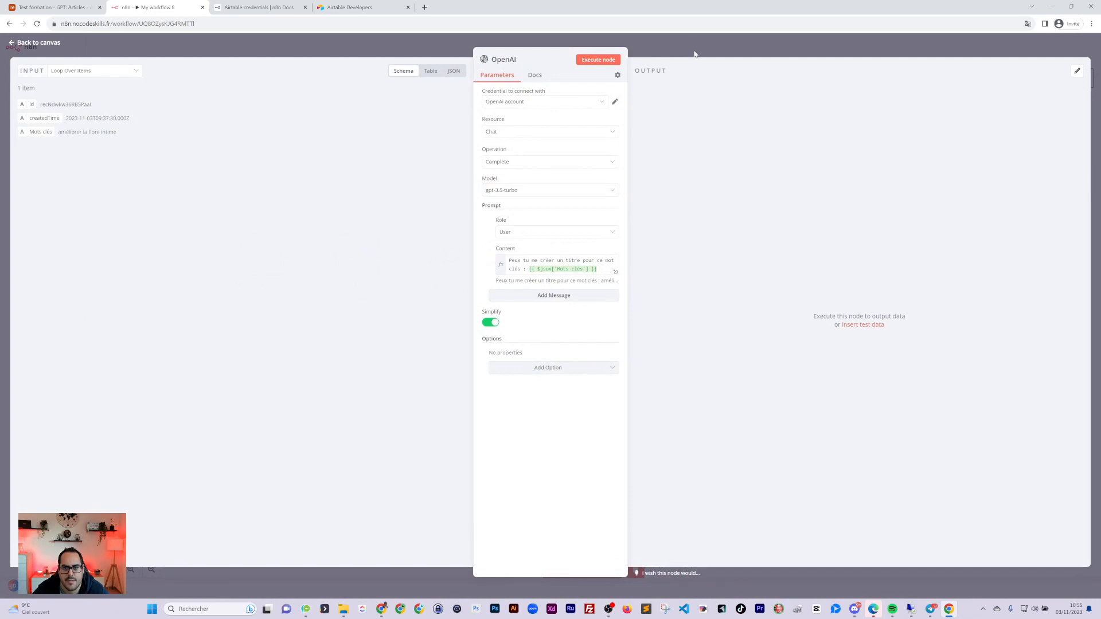
pyautogui.click(607, 61)
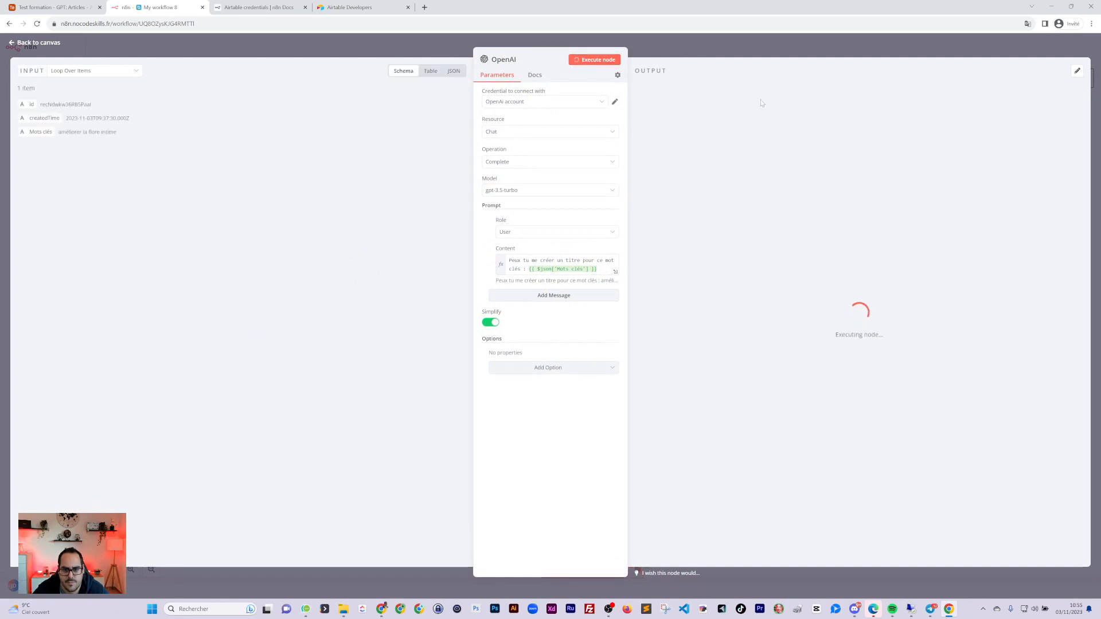
pyautogui.moveTo(734, 135); pyautogui.dragTo(833, 146)
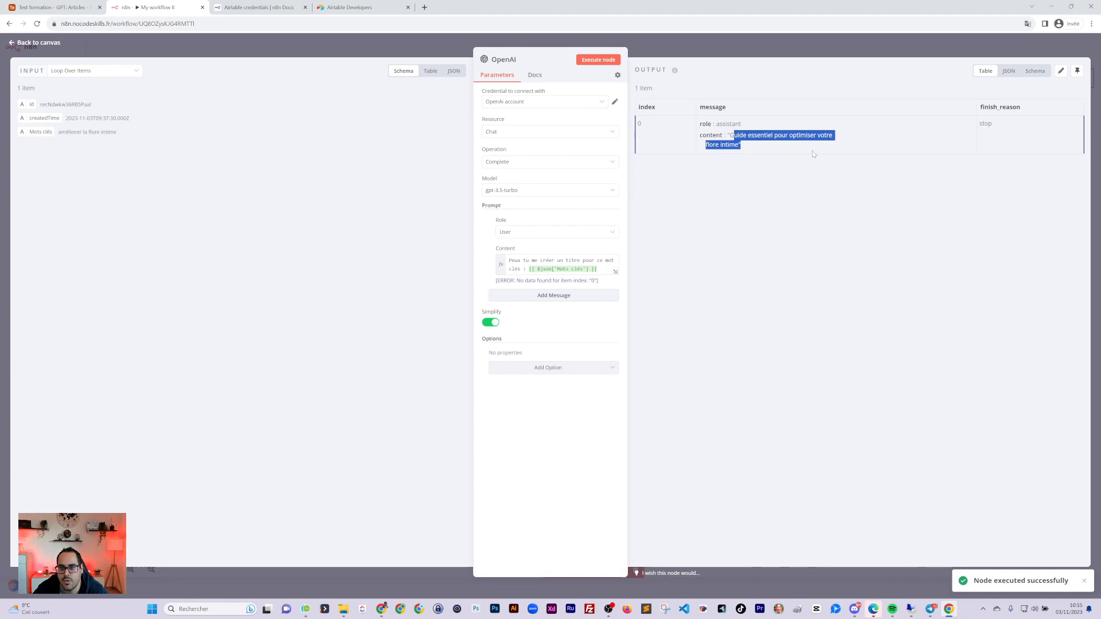
pyautogui.click(774, 44)
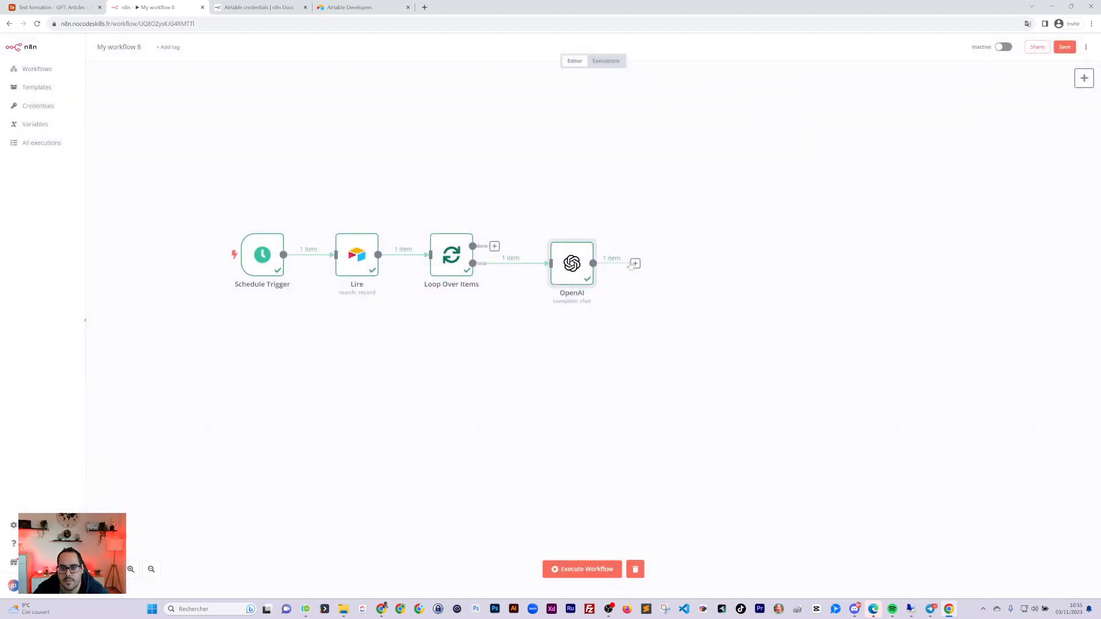
# Show the OpenAI node's input and output data as JSON
pyautogui.doubleClick(571, 262)
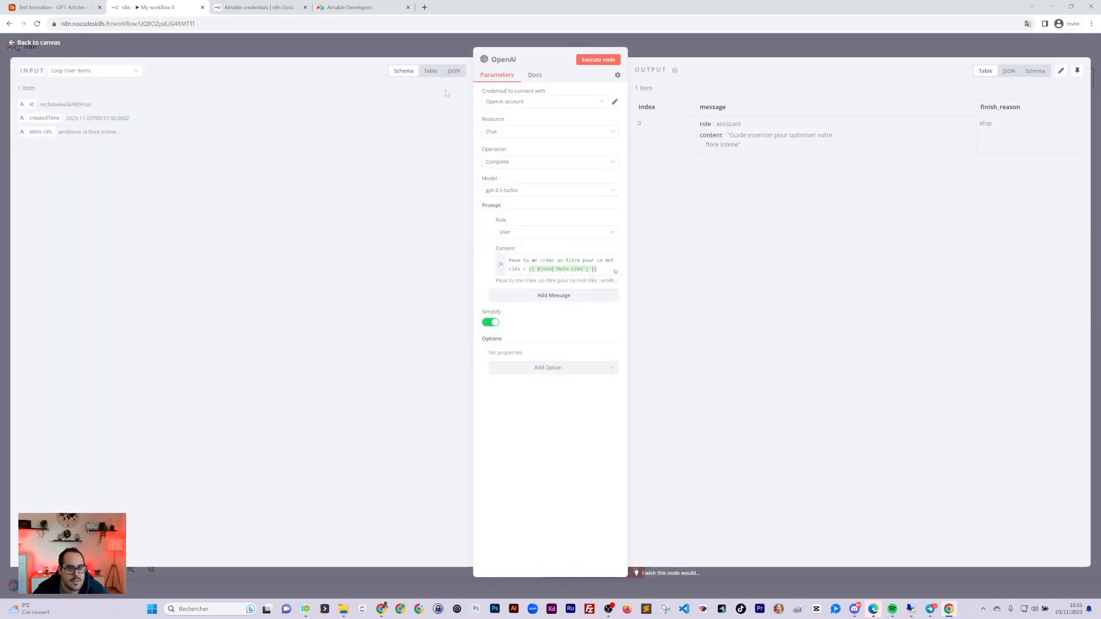
pyautogui.click(430, 70)
pyautogui.click(453, 71)
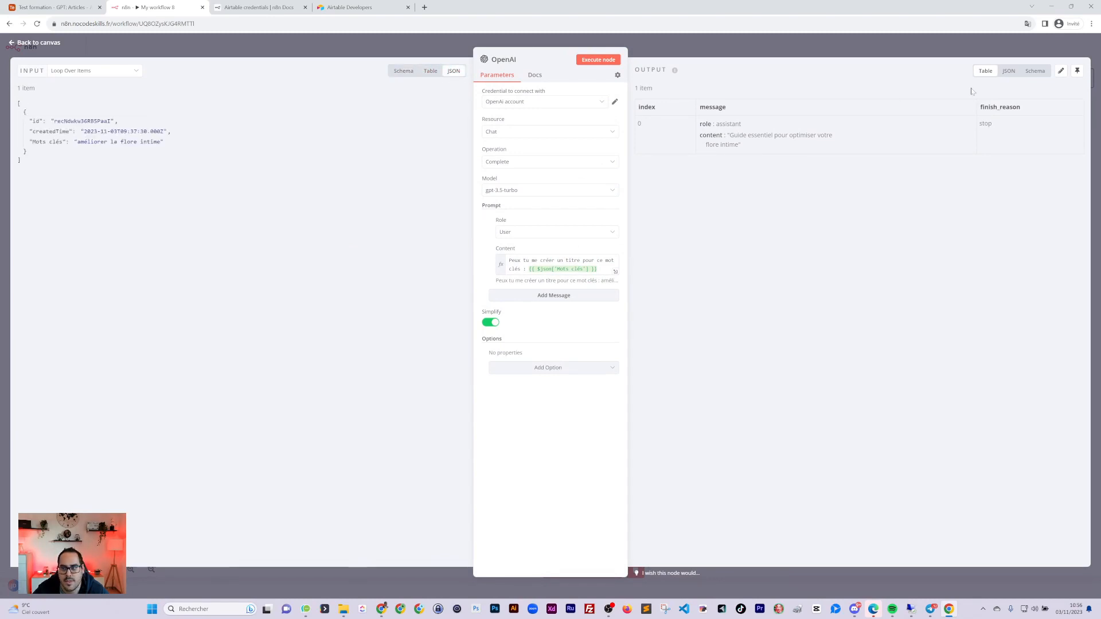
pyautogui.click(1008, 70)
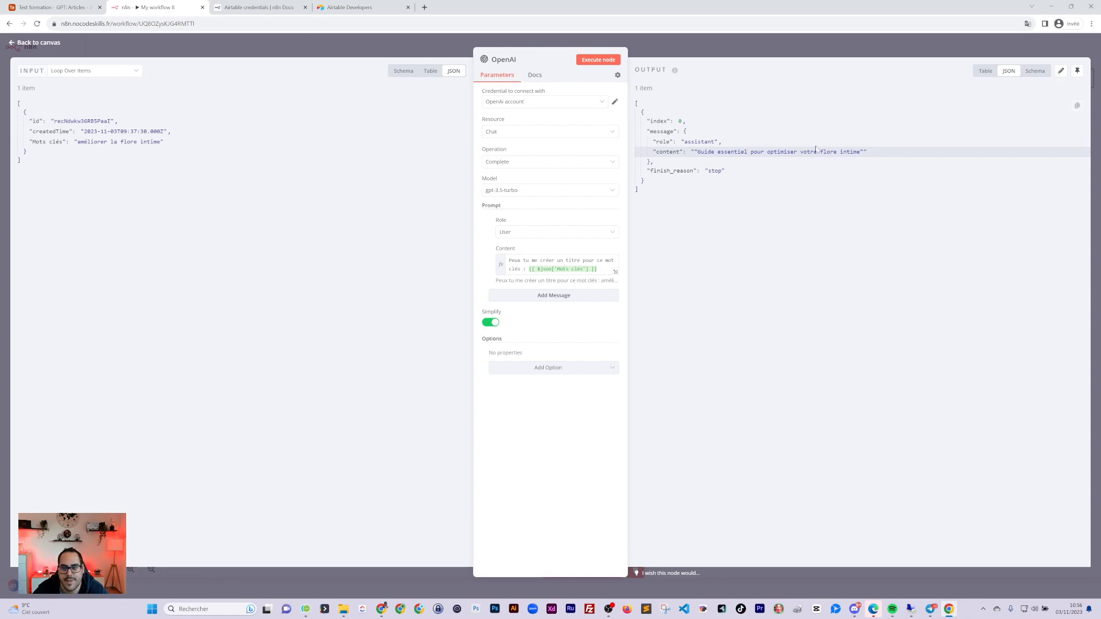
# Add an Edit Fields (set) node after the OpenAI node
pyautogui.click(784, 51)
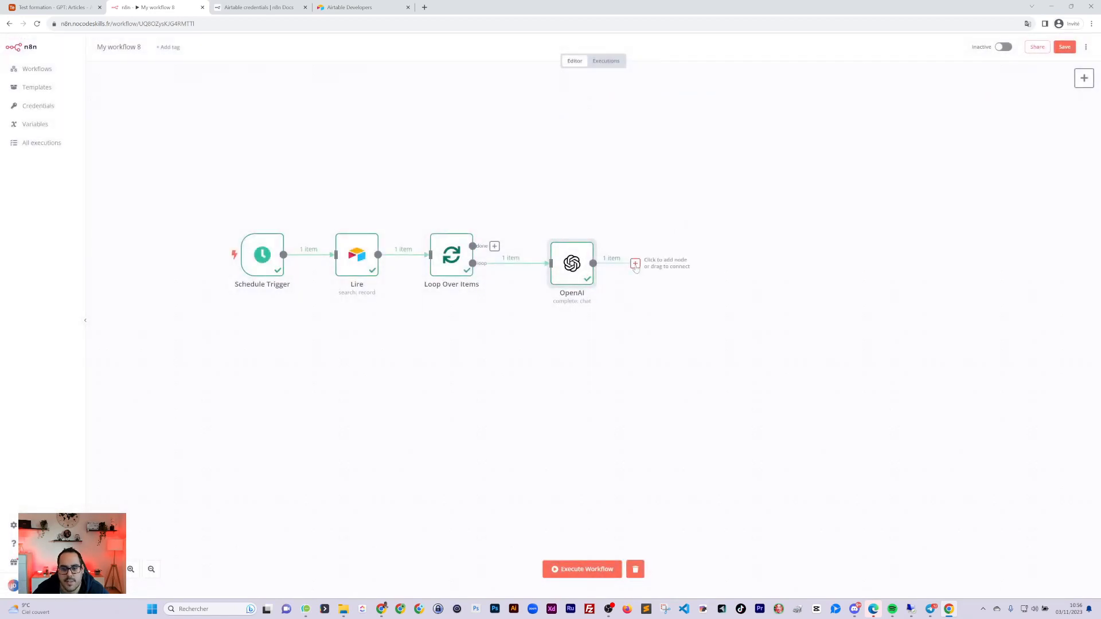
pyautogui.click(635, 263)
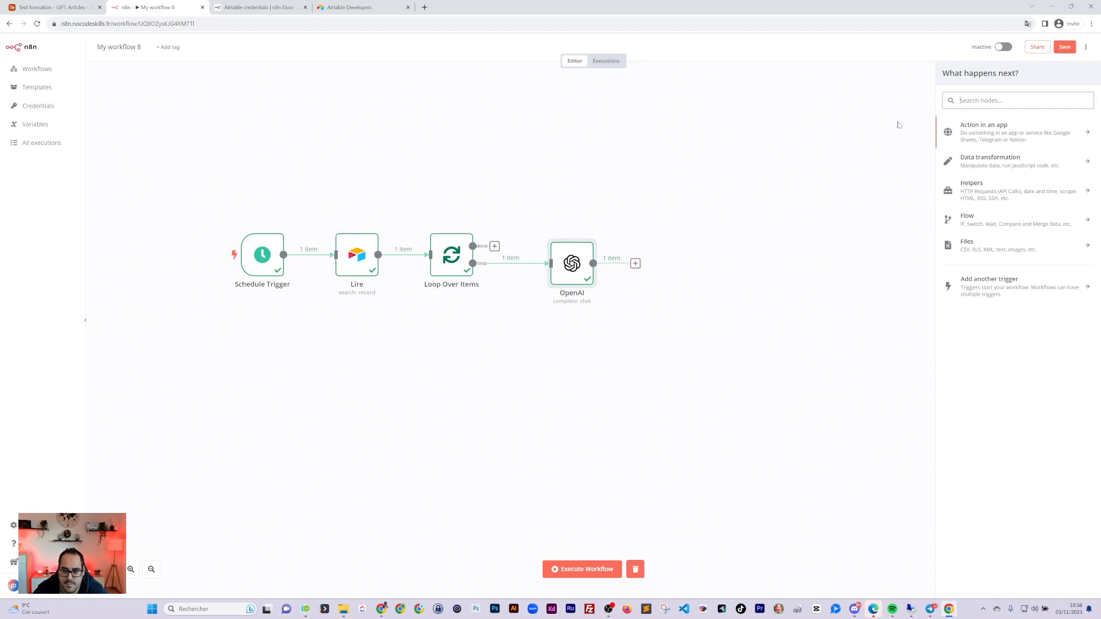
pyautogui.write('set')
pyautogui.click(975, 124)
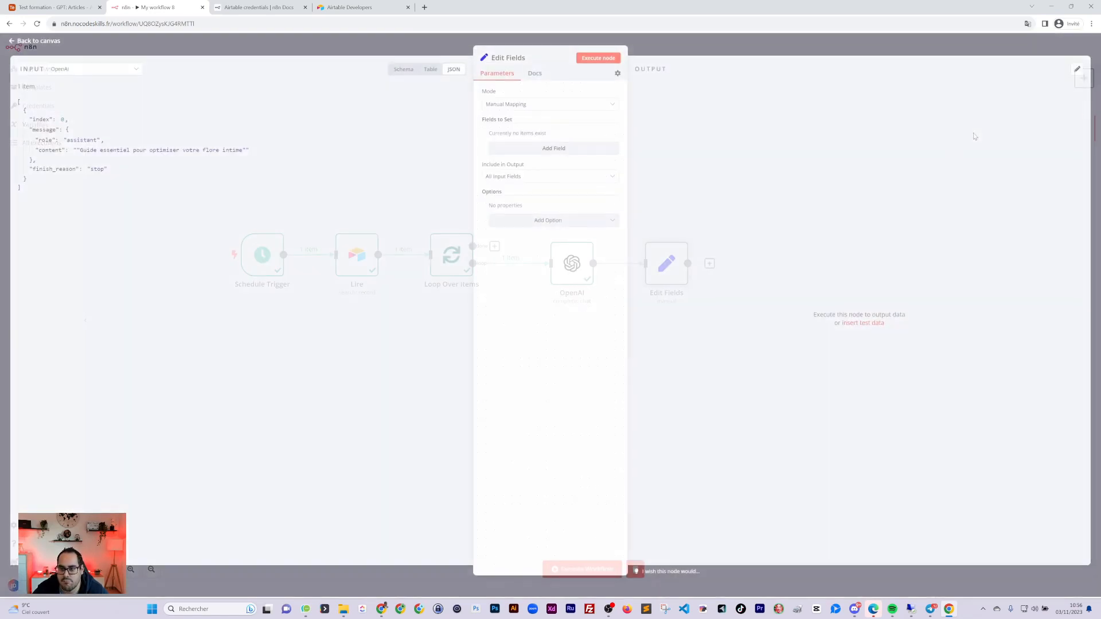
# Add a field named Titre with its value mapped to the OpenAI message.content
pyautogui.click(534, 151)
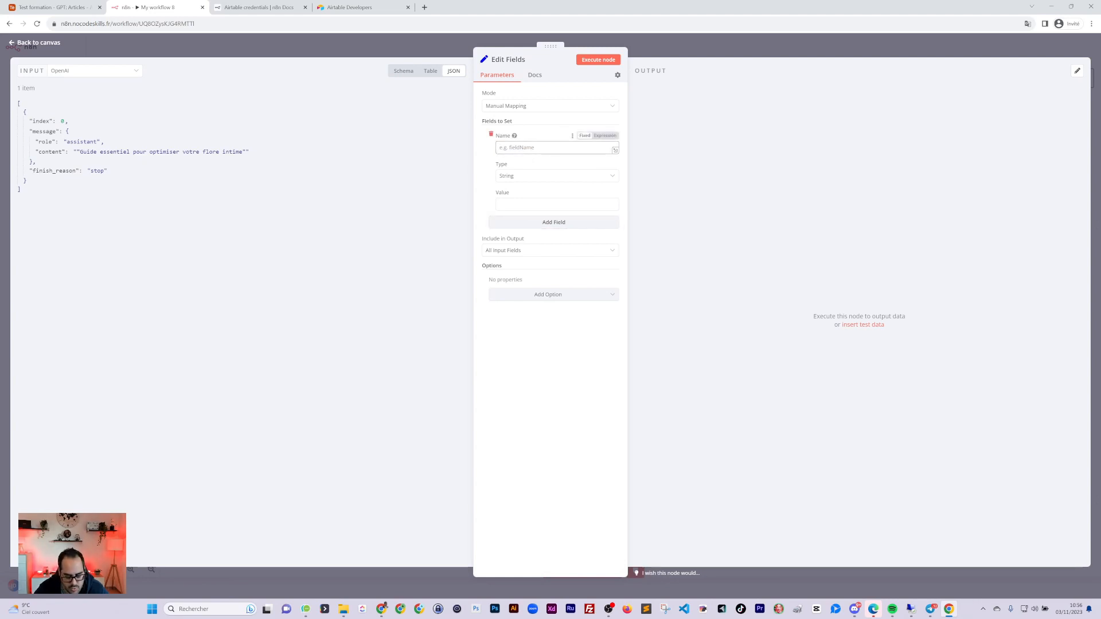
pyautogui.write('titr')
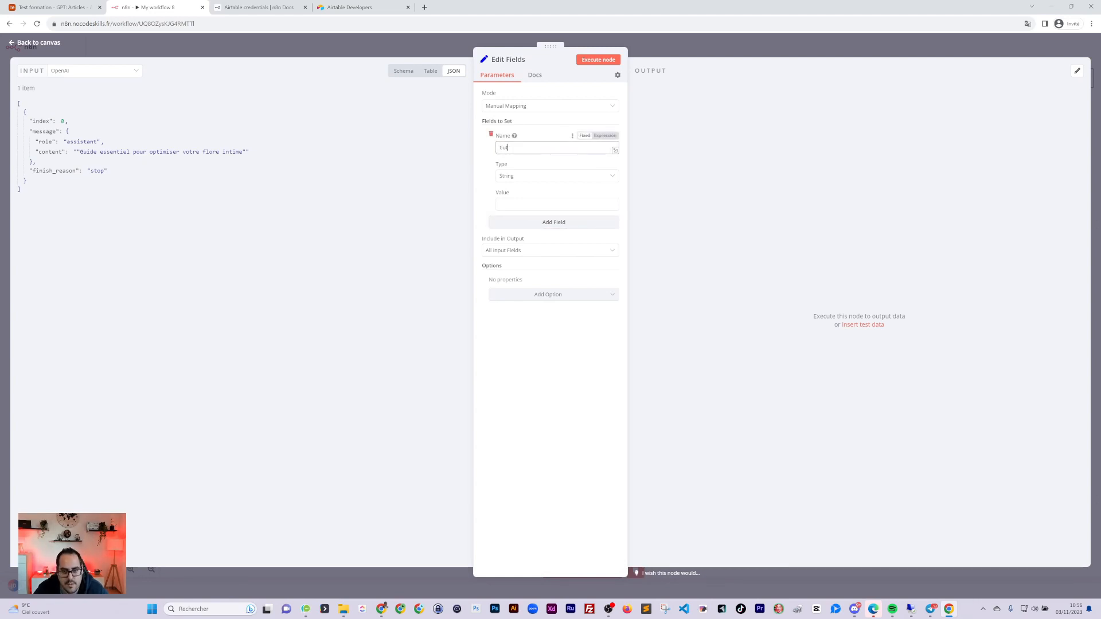
pyautogui.press('BackSpace')
pyautogui.write('Titre')
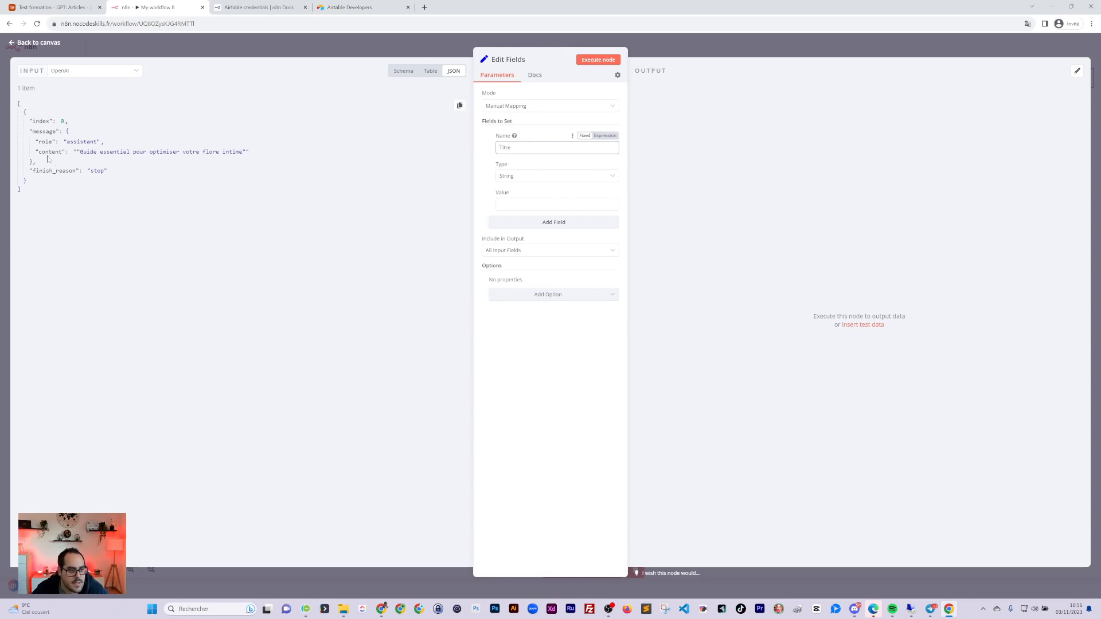
pyautogui.moveTo(50, 152); pyautogui.dragTo(539, 204)
pyautogui.click(578, 204)
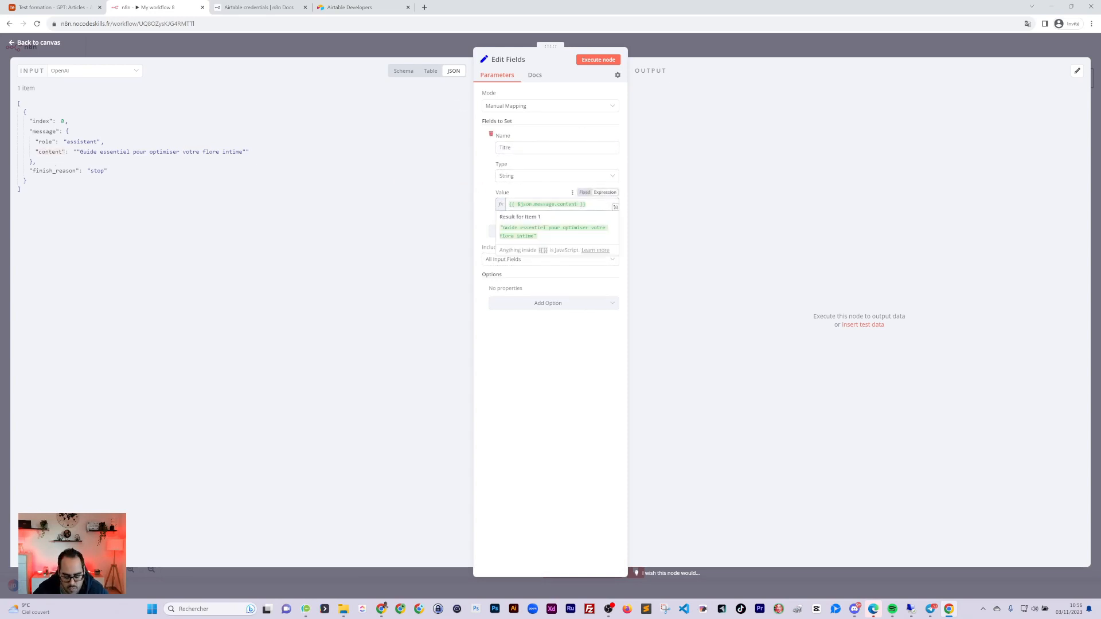
# Append a dot after message.content in the Titre expression to bring up string method suggestions
pyautogui.write('.')
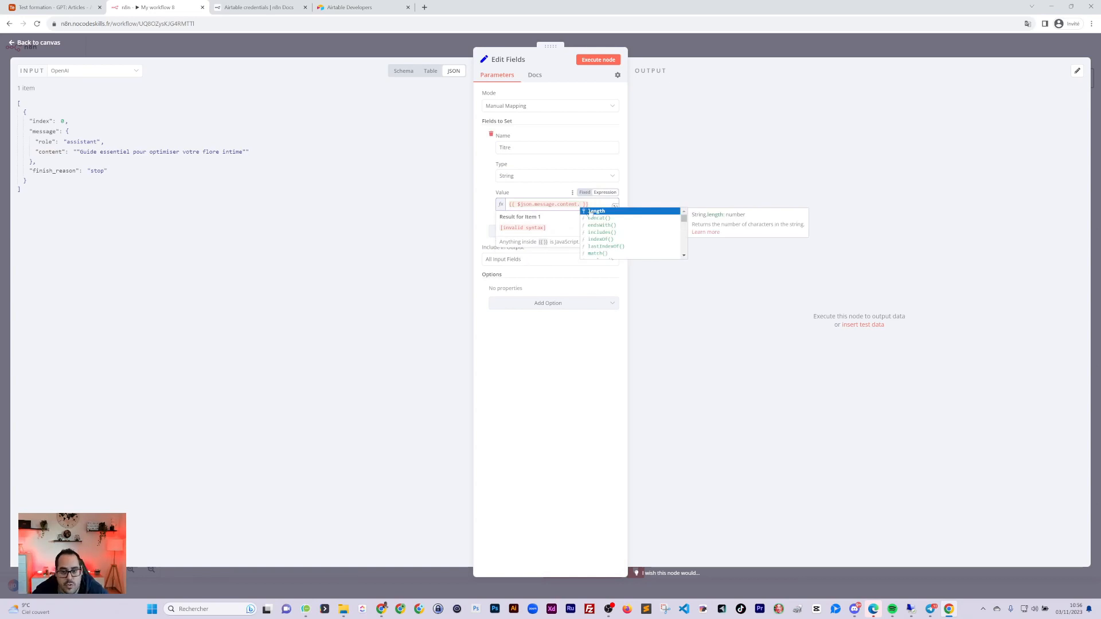
pyautogui.scroll(-2, 603, 230)
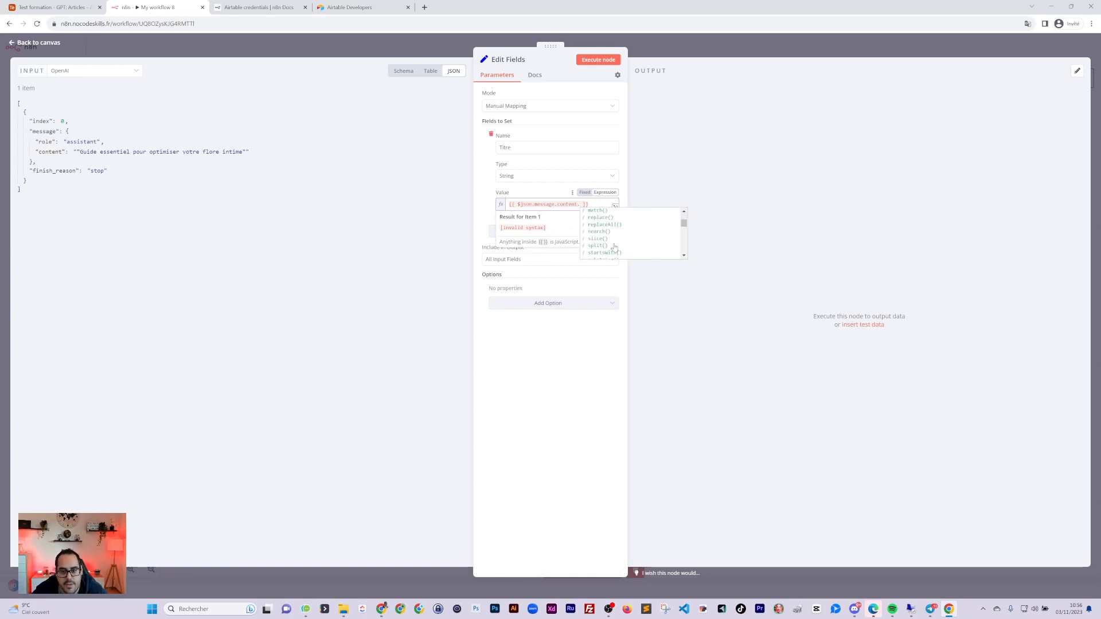
pyautogui.scroll(-4, 616, 245)
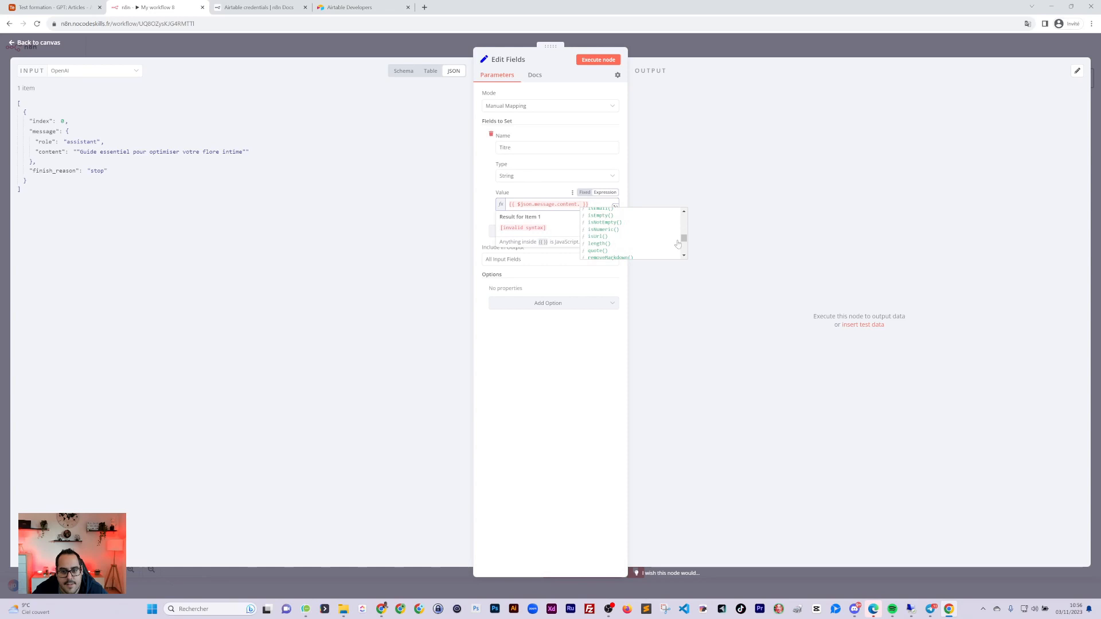
pyautogui.press('Escape')
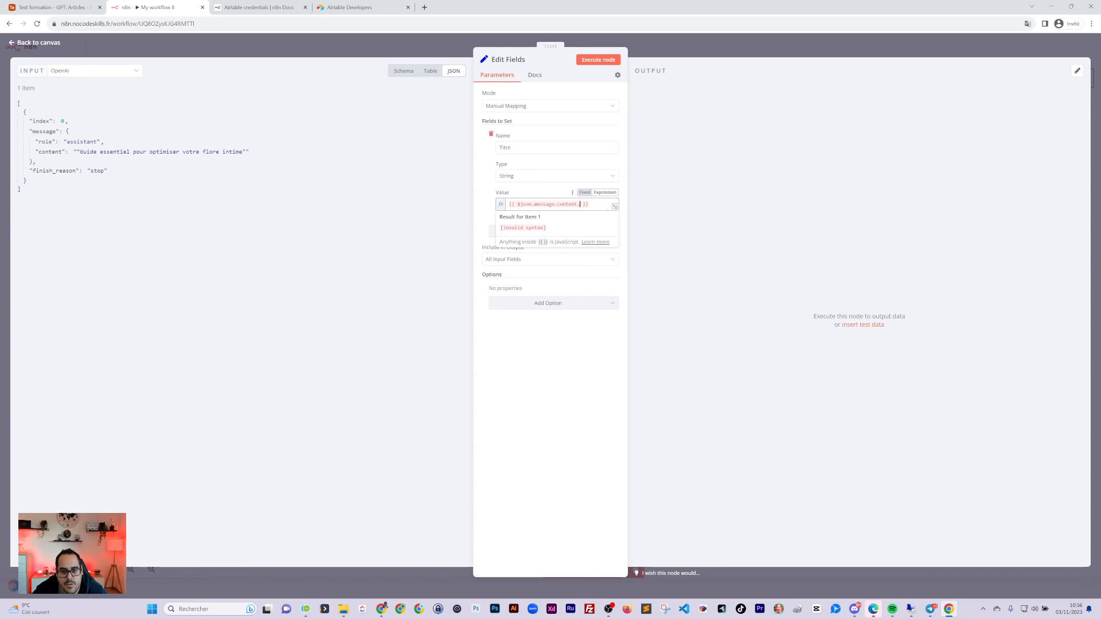
pyautogui.press('BackSpace')
pyautogui.write('.')
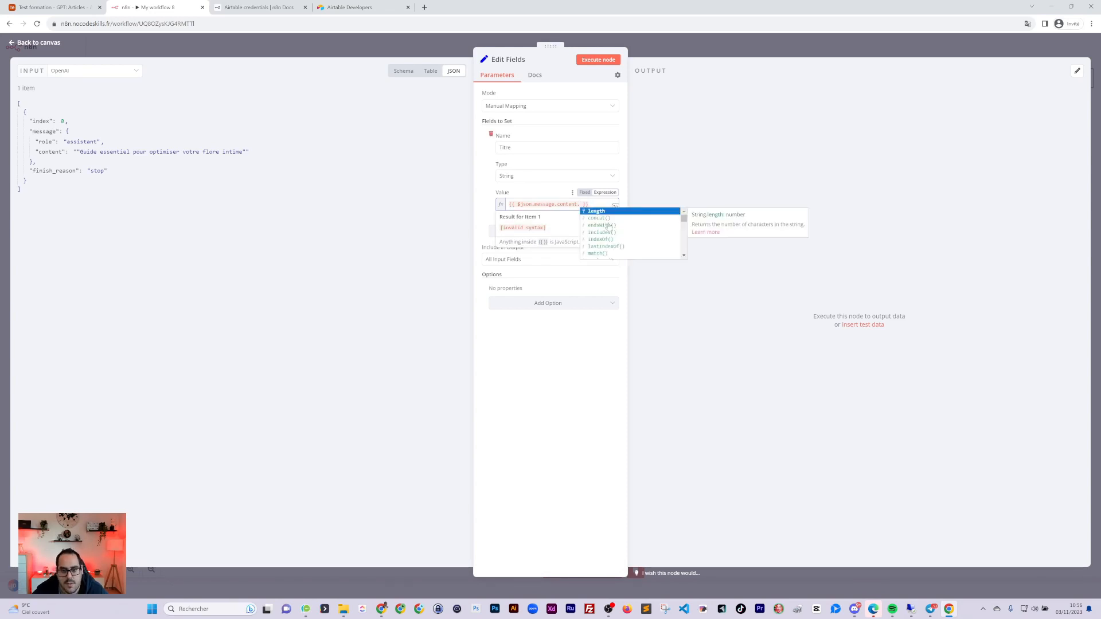
pyautogui.doubleClick(683, 257)
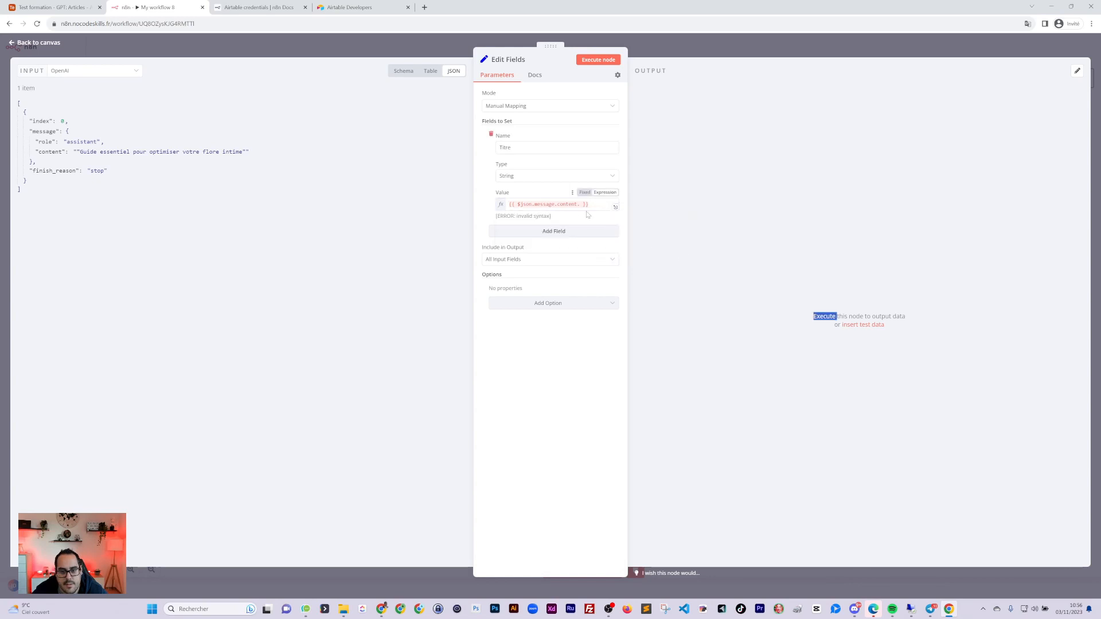
pyautogui.click(585, 205)
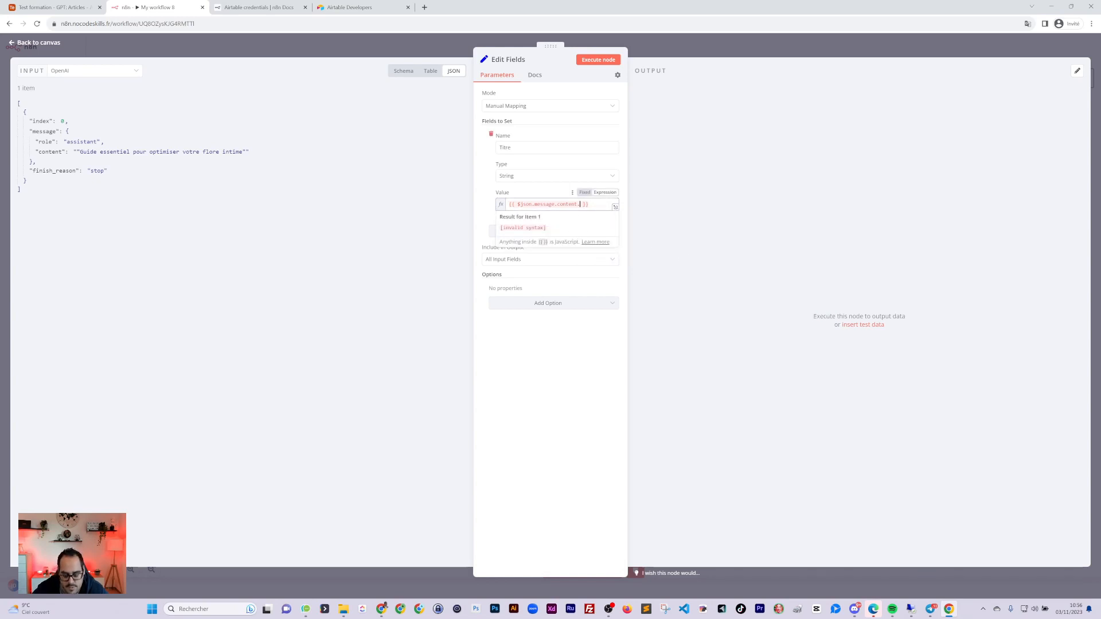
pyautogui.press('BackSpace')
pyautogui.write('.')
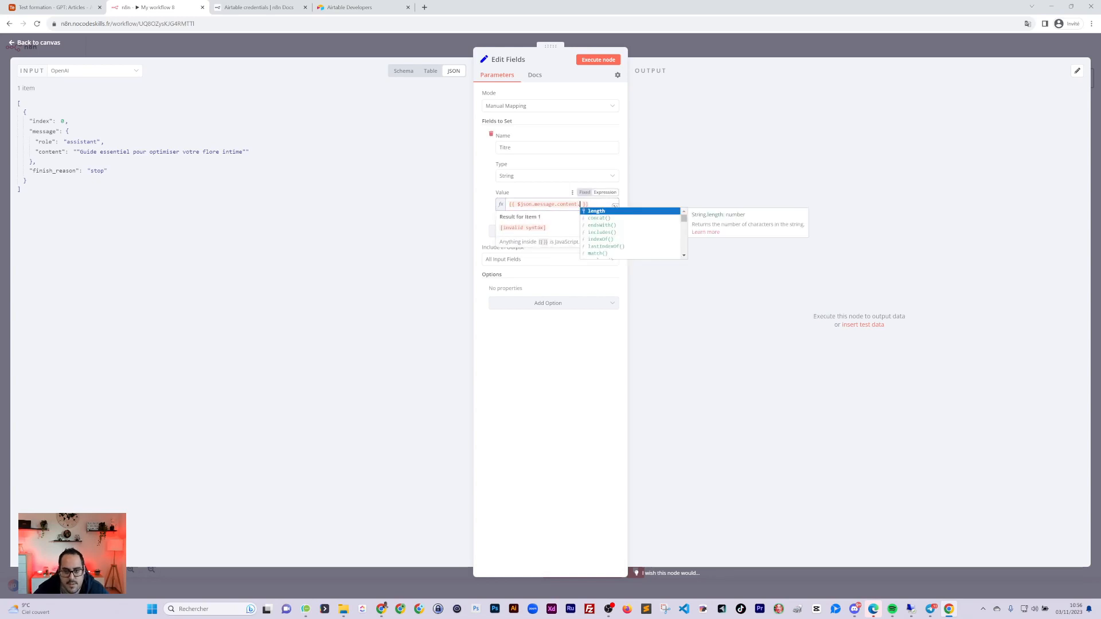
pyautogui.click(683, 218)
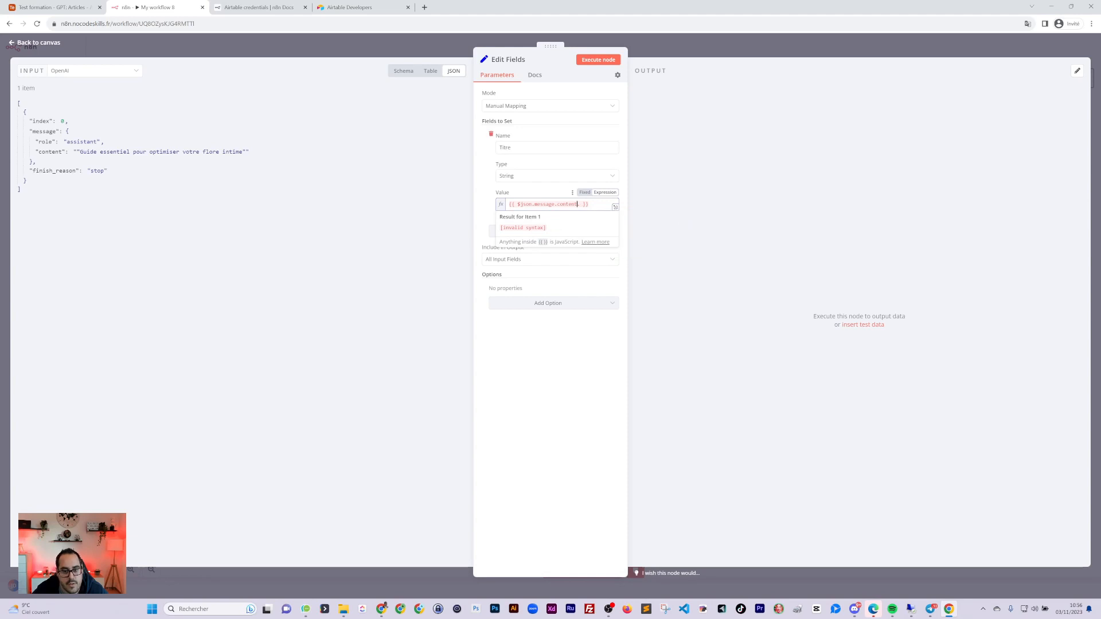
pyautogui.press('BackSpace')
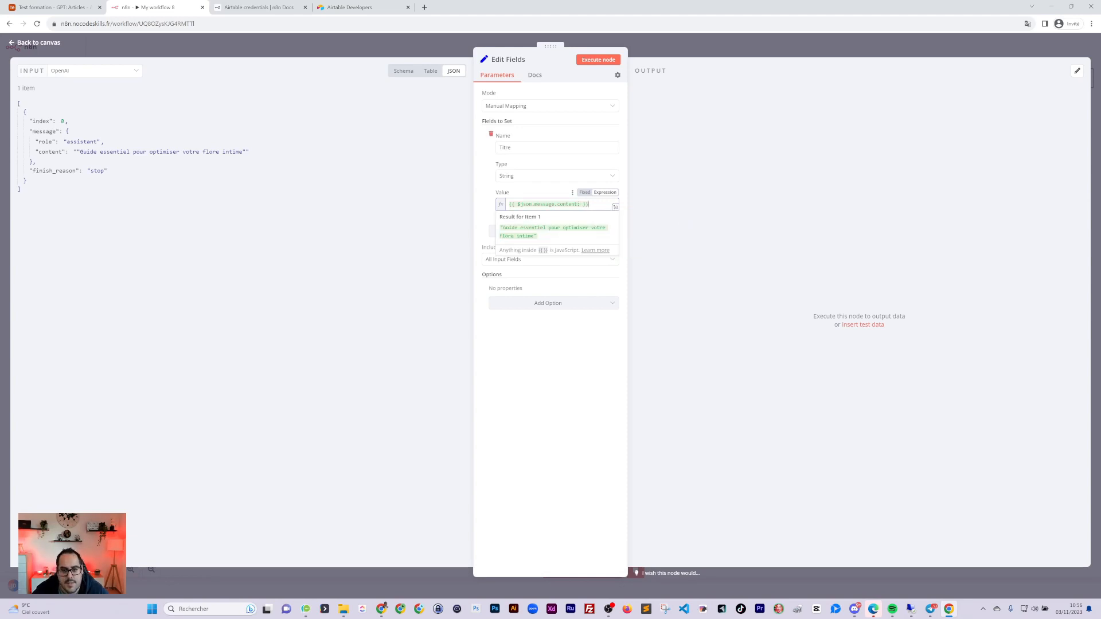
pyautogui.press('BackSpace')
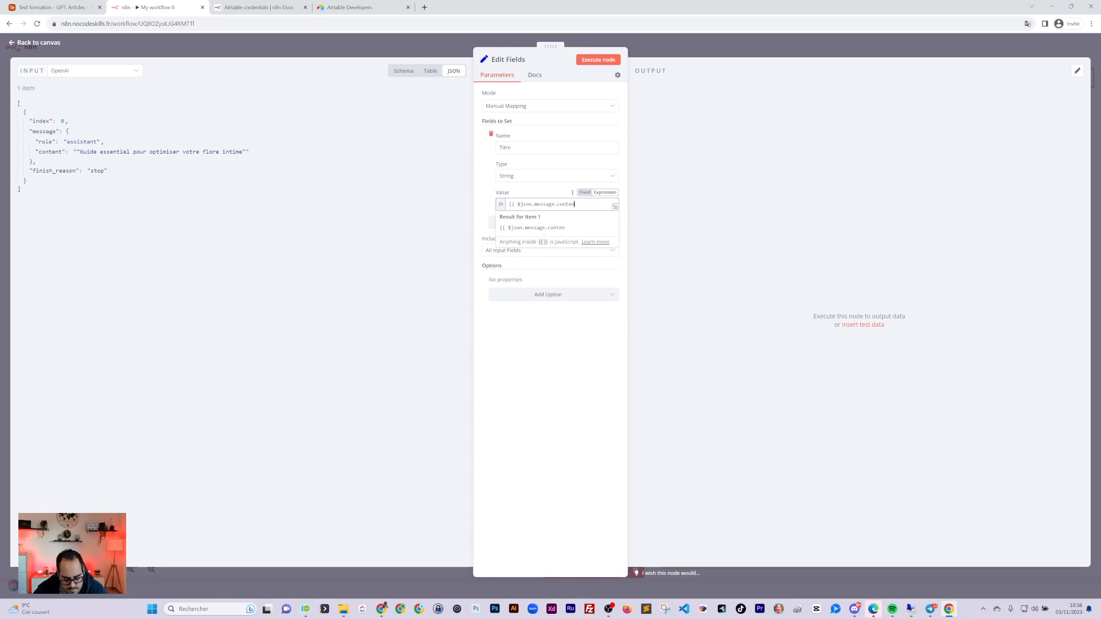
pyautogui.hotkey('ctrl', 'z')
pyautogui.hotkey('ctrl', 'z')
pyautogui.hotkey('ctrl', 'z')
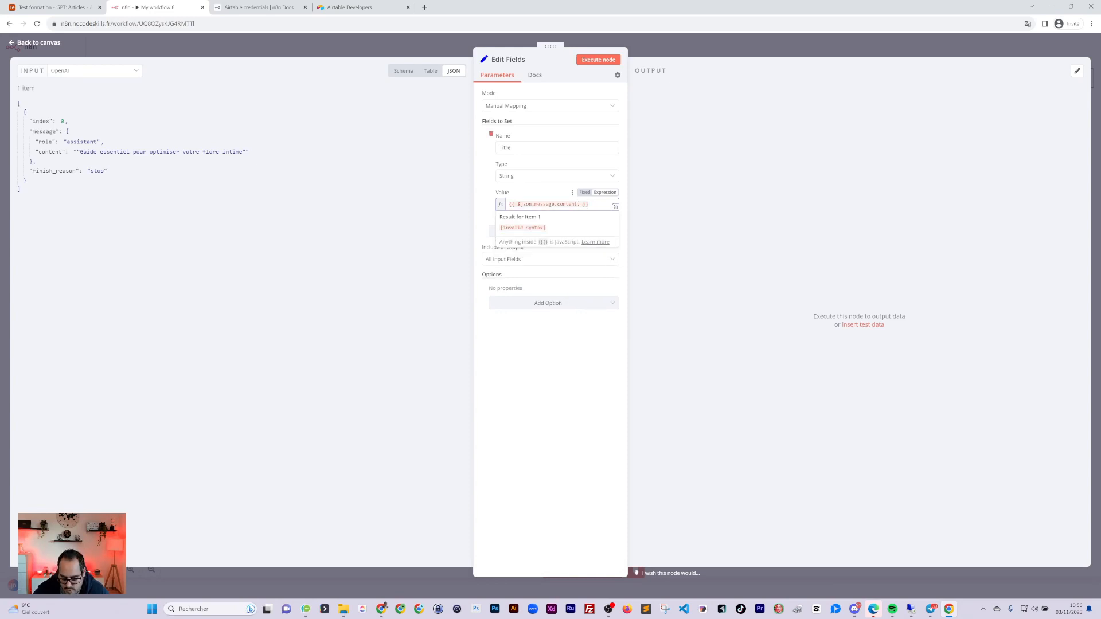
pyautogui.press('BackSpace')
pyautogui.write('.')
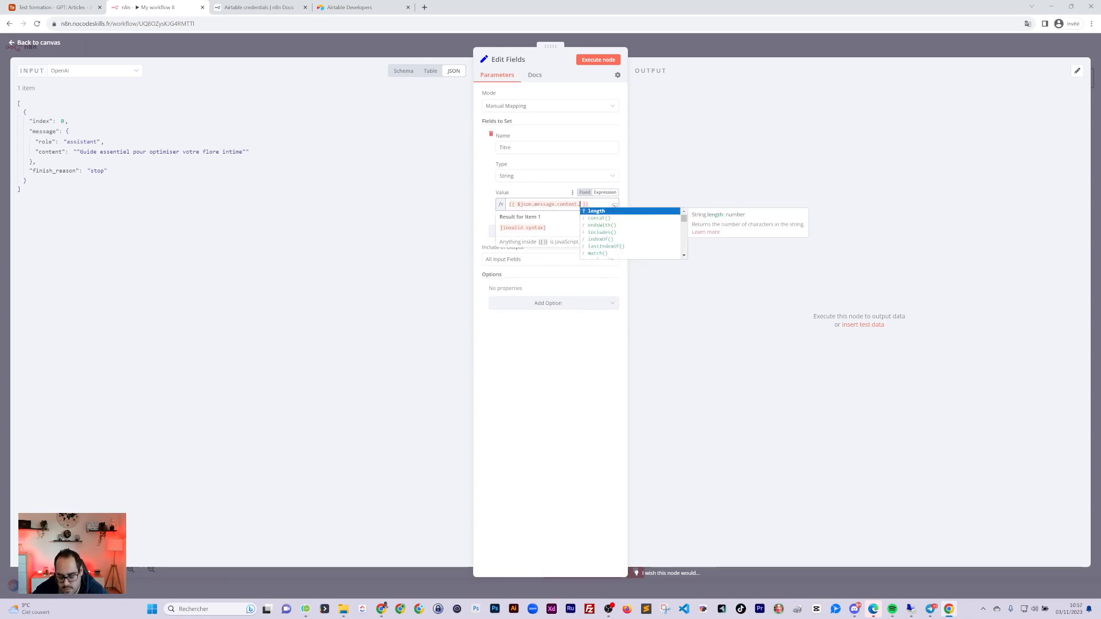
# Insert replaceAll() with arguments "\"" and "" to strip double quotes from the title
pyautogui.press('Down')
pyautogui.press('Down')
pyautogui.press('Down')
pyautogui.press('Down')
pyautogui.press('Down')
pyautogui.press('Down')
pyautogui.press('Down')
pyautogui.press('Down')
pyautogui.press('Down')
pyautogui.press('Down')
pyautogui.press('Down')
pyautogui.press('Down')
pyautogui.press('Down')
pyautogui.press('Down')
pyautogui.press('Down')
pyautogui.press('Down')
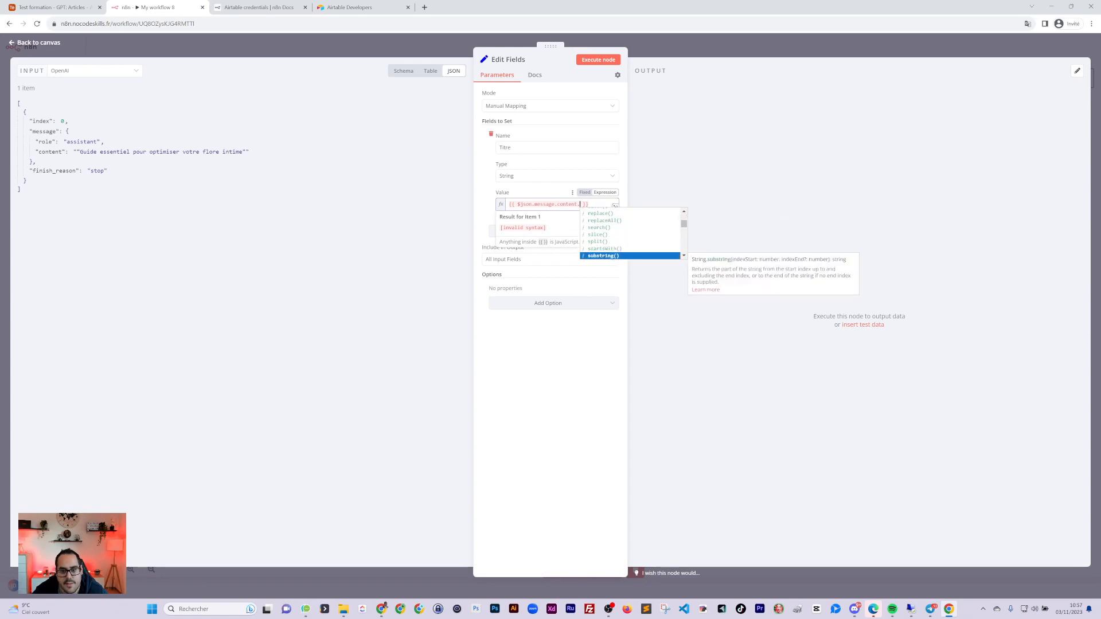
pyautogui.press('Up')
pyautogui.press('Up')
pyautogui.press('Up')
pyautogui.press('Up')
pyautogui.press('Up')
pyautogui.press('Return')
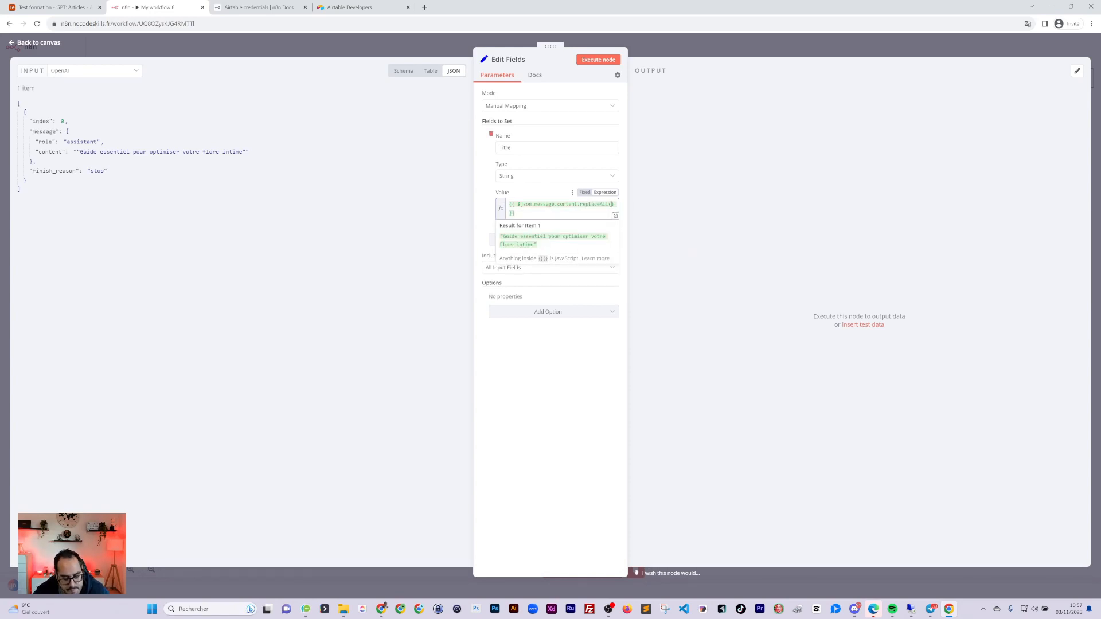
pyautogui.write('"""')
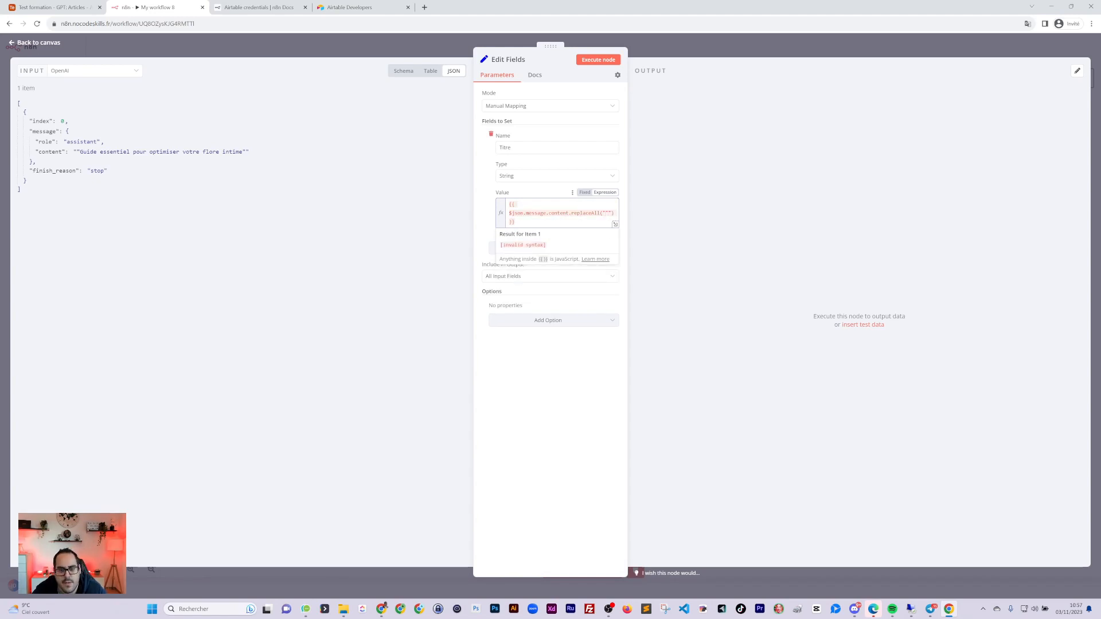
pyautogui.write('\\')
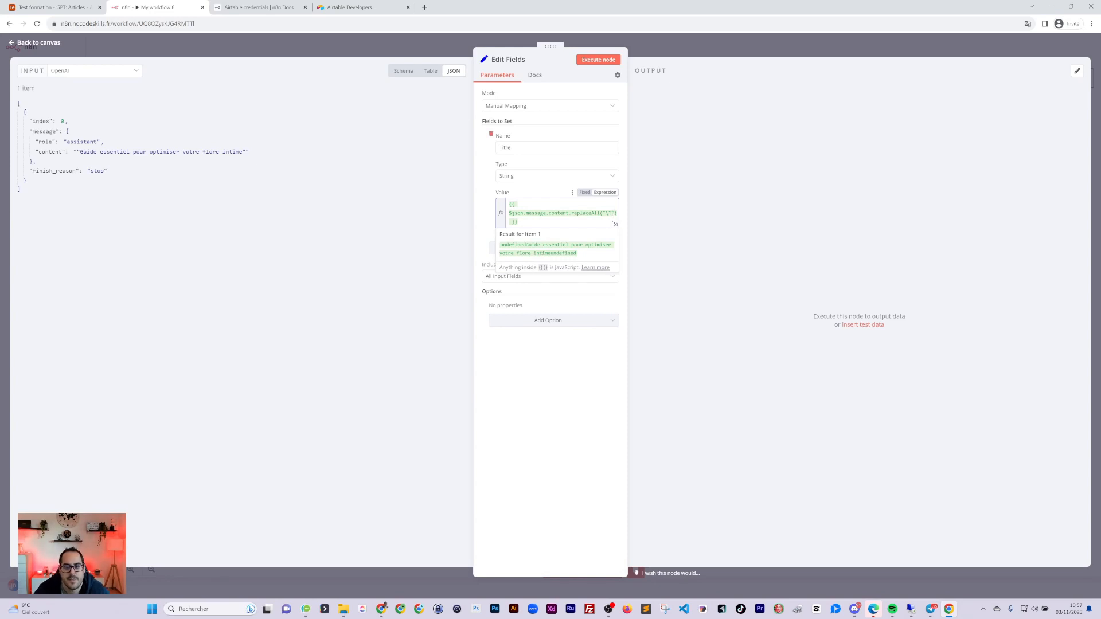
pyautogui.write(';')
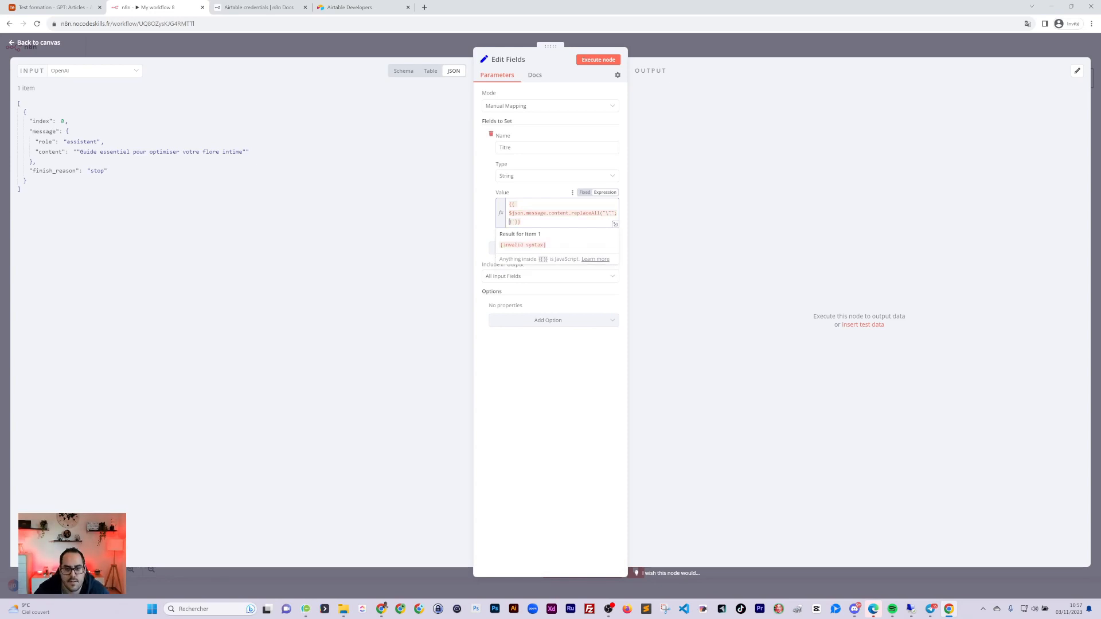
pyautogui.press('BackSpace')
pyautogui.write(';"')
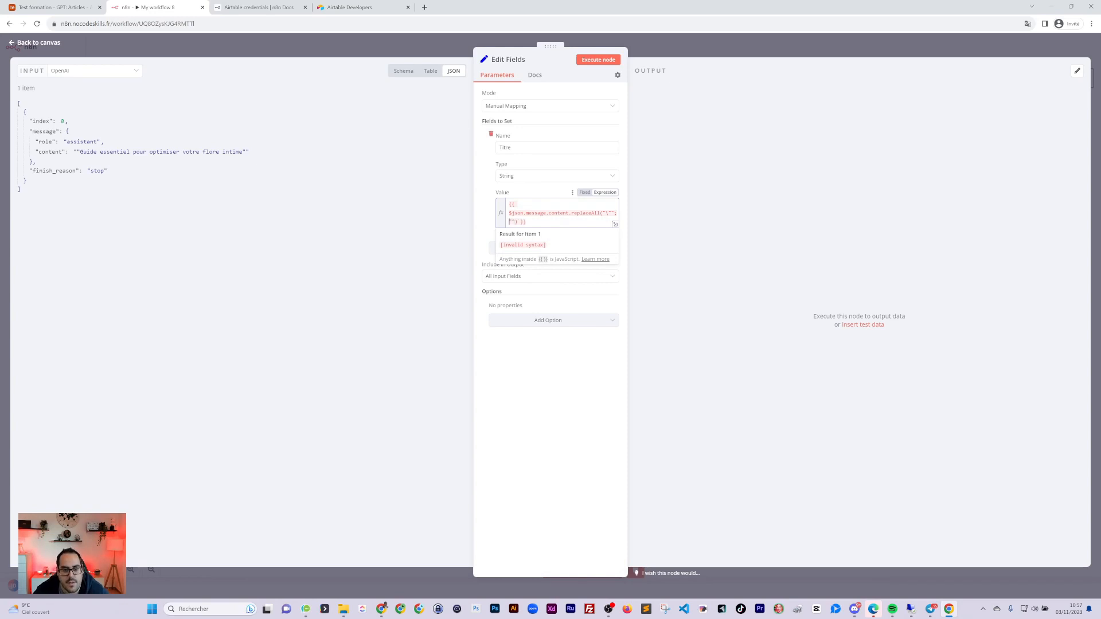
pyautogui.press('BackSpace')
pyautogui.write(',')
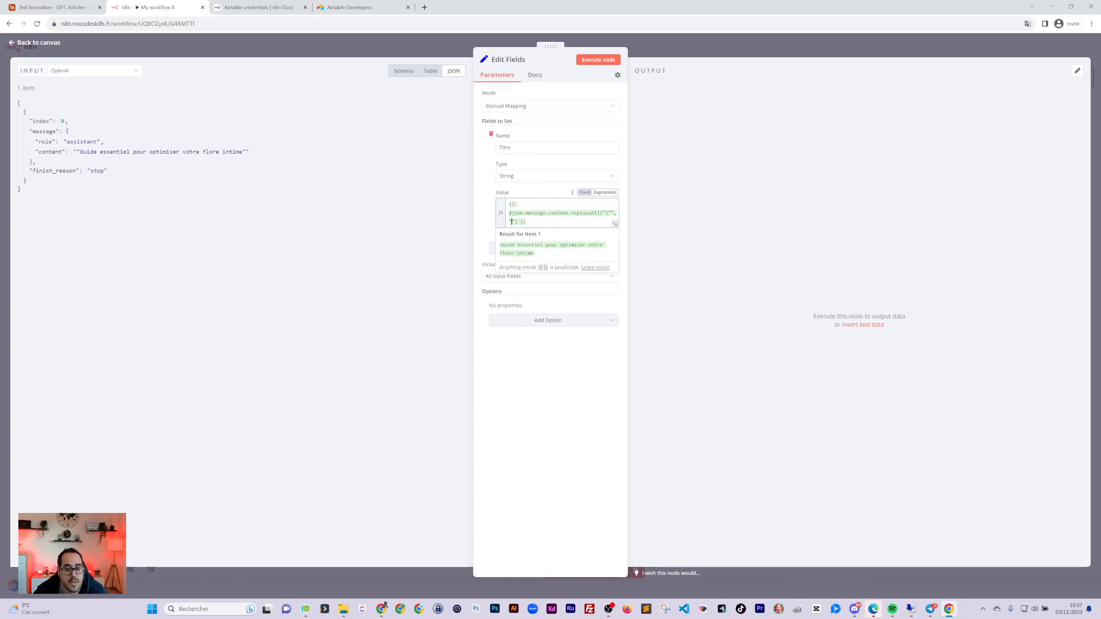
# Set Include in Output to Selected Input Fields so only Titre is output, re-running the node to check
pyautogui.click(589, 60)
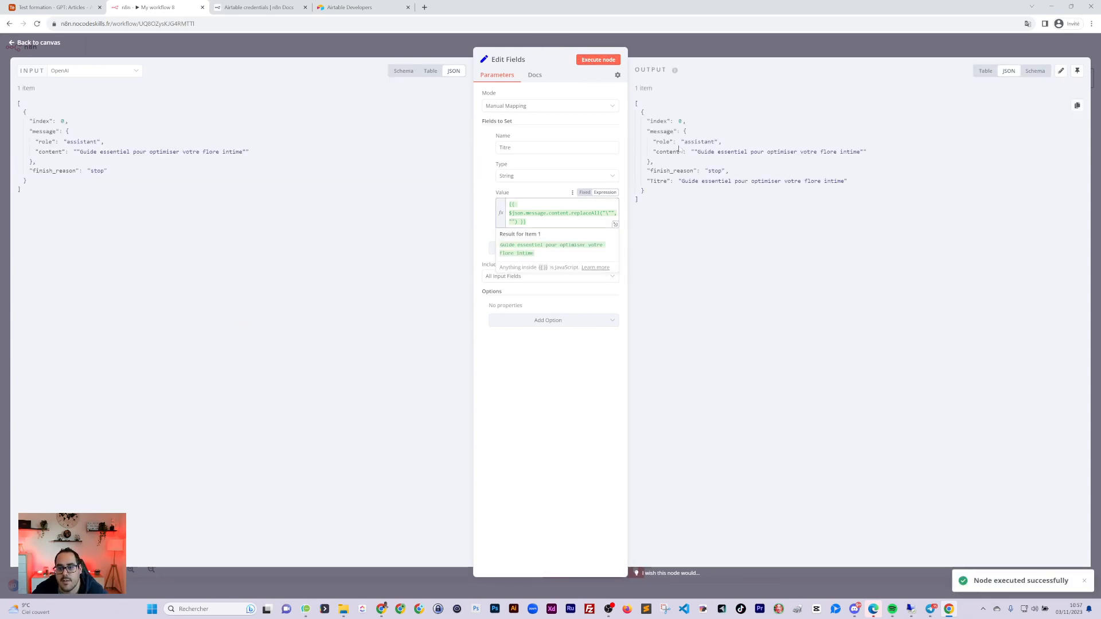
pyautogui.click(512, 332)
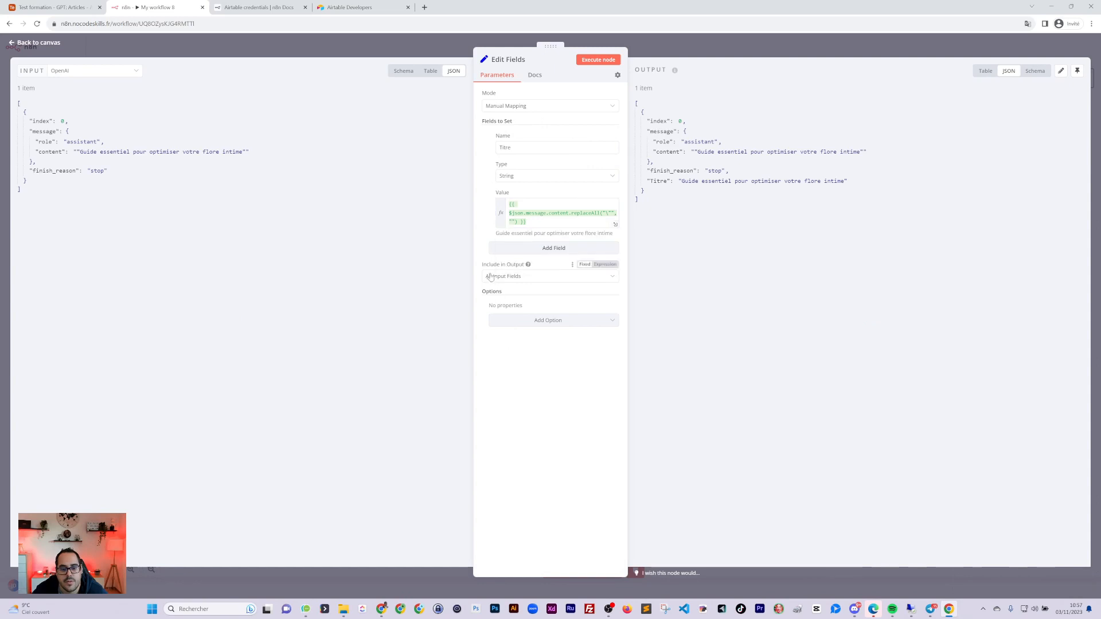
pyautogui.click(492, 277)
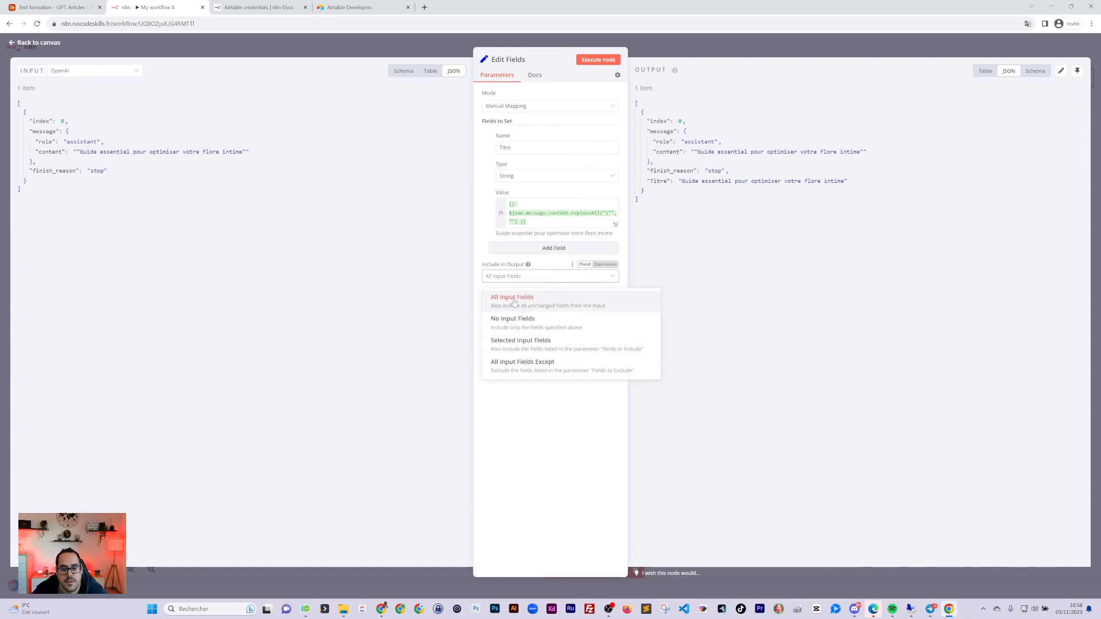
pyautogui.click(520, 342)
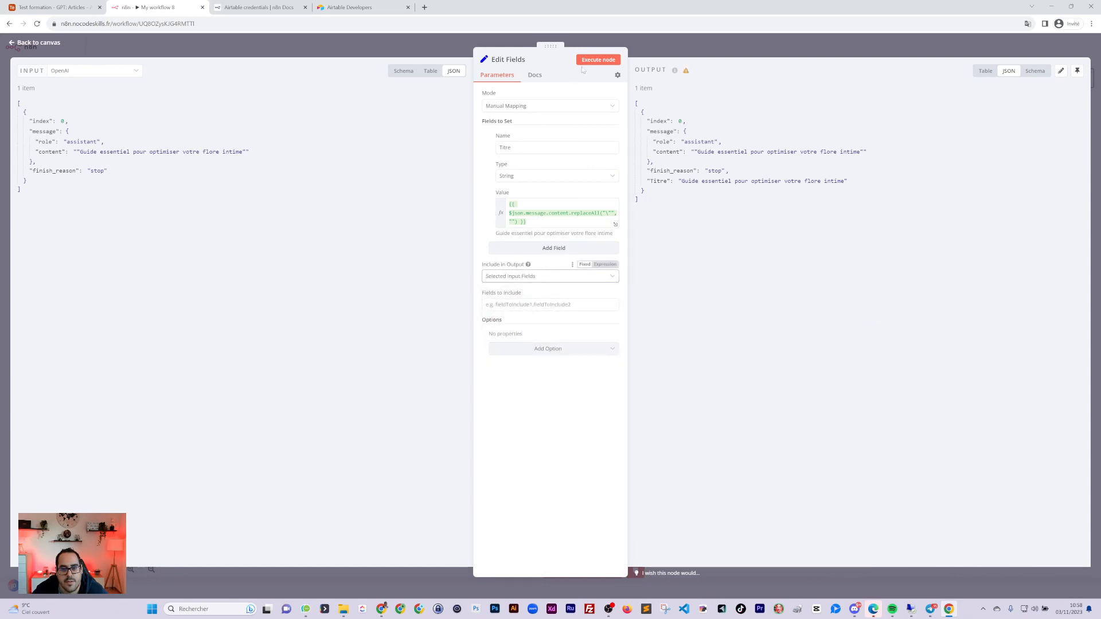
pyautogui.click(598, 59)
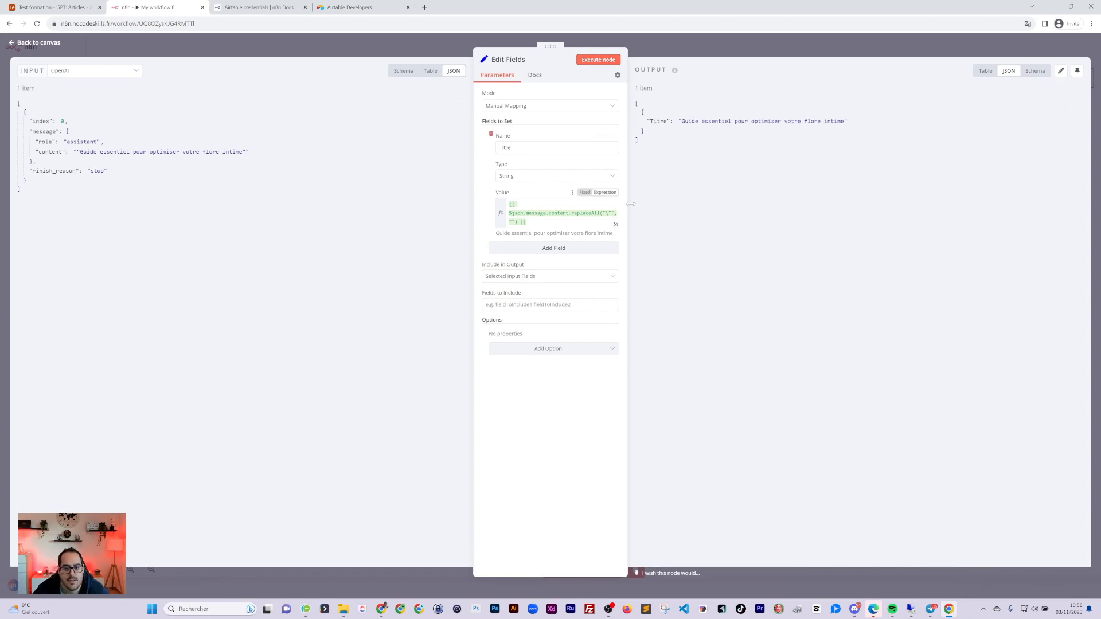
pyautogui.click(721, 54)
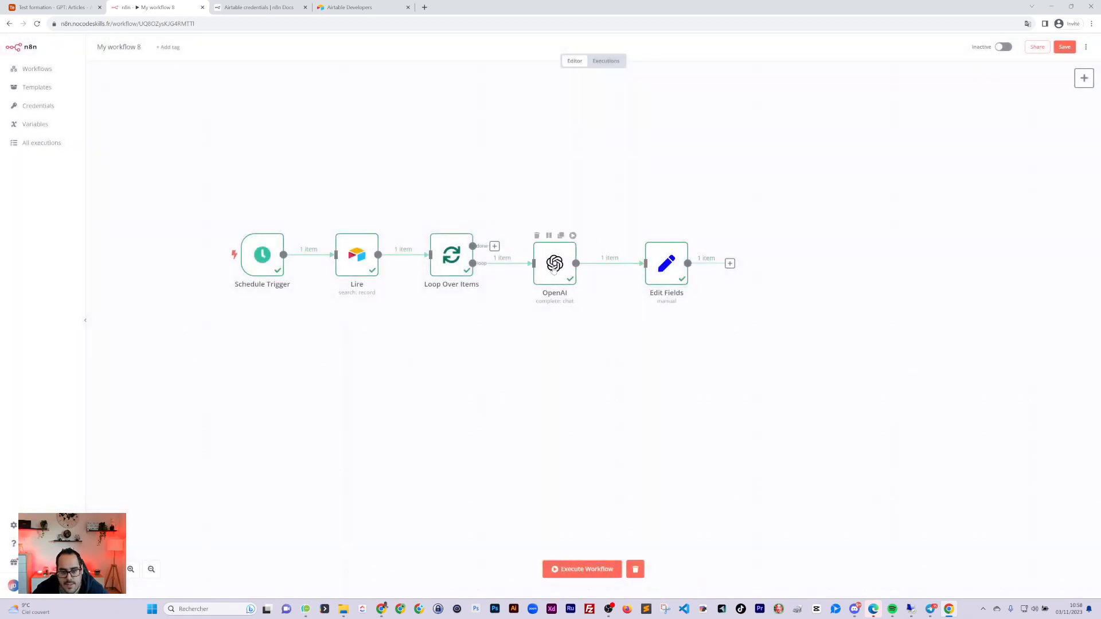
# Position the Edit Fields node next to OpenAI and rename it to Titre
pyautogui.moveTo(652, 269); pyautogui.dragTo(647, 272)
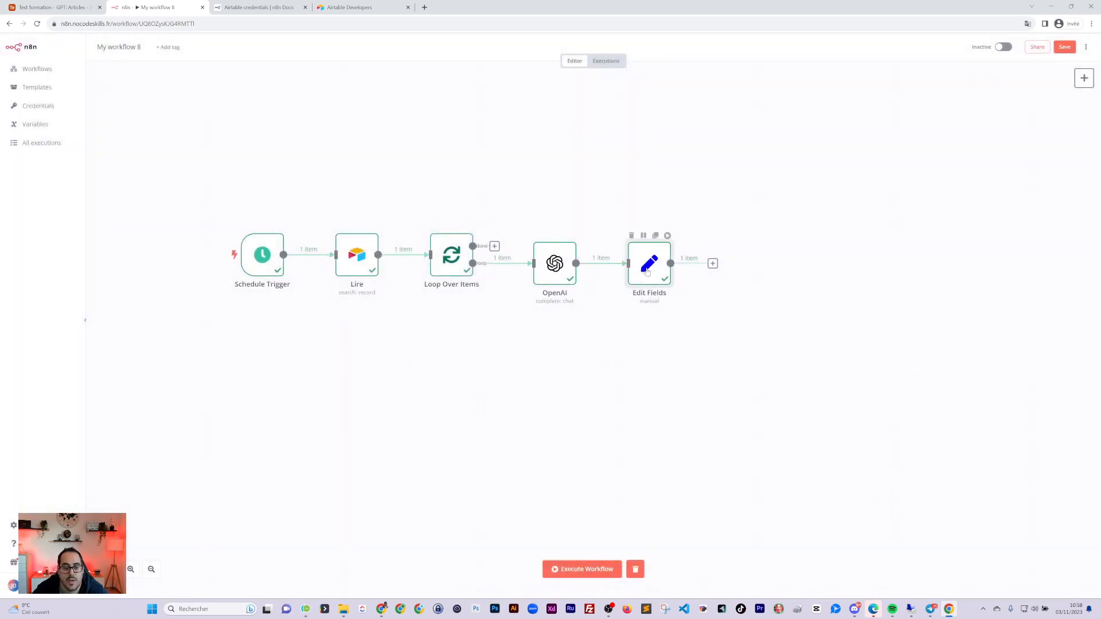
pyautogui.doubleClick(647, 271)
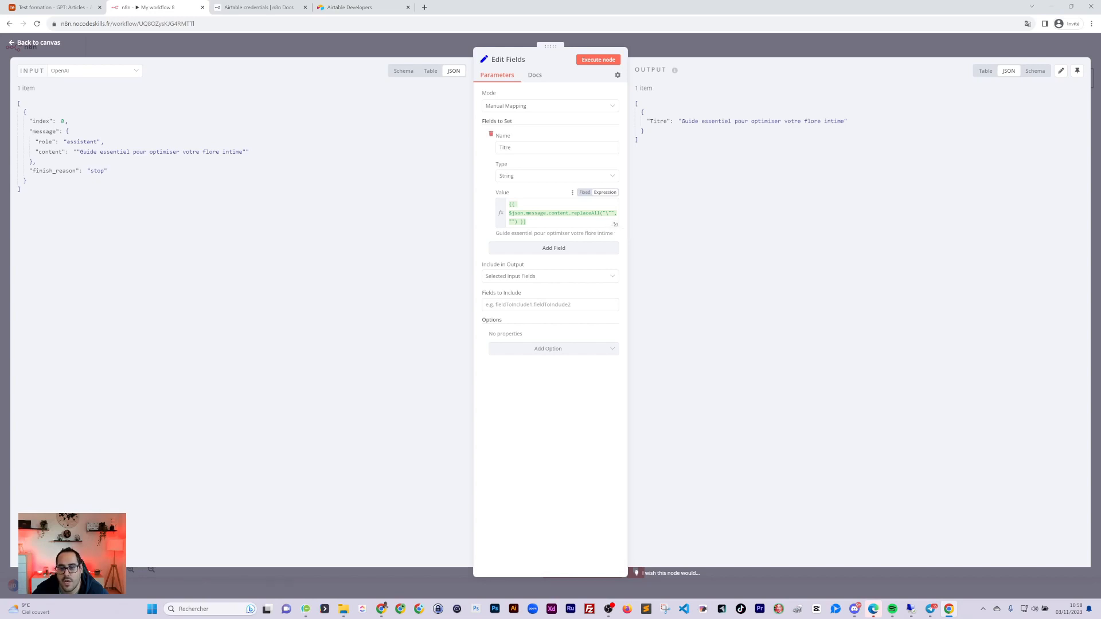
pyautogui.click(711, 50)
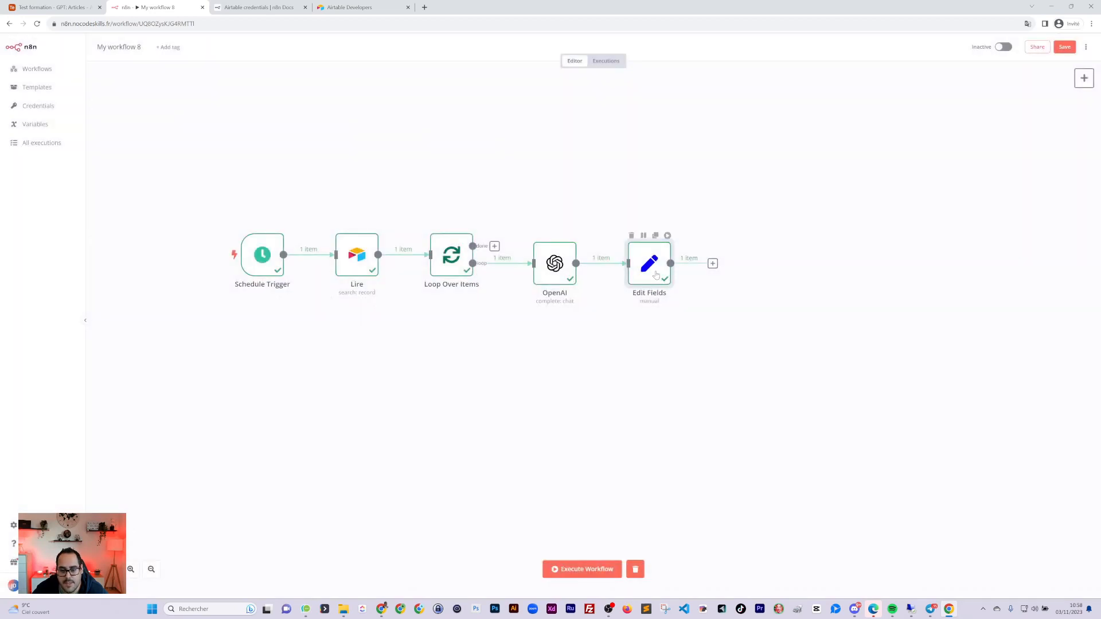
pyautogui.moveTo(657, 275); pyautogui.dragTo(648, 275)
pyautogui.doubleClick(641, 274)
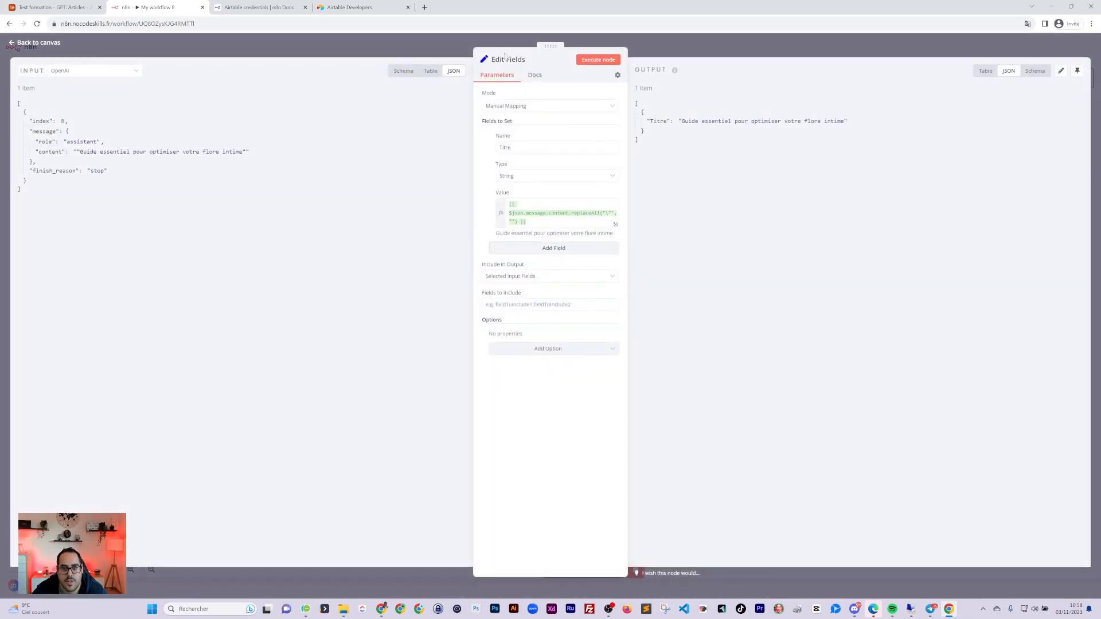
pyautogui.click(503, 58)
pyautogui.moveTo(566, 55); pyautogui.dragTo(539, 55)
pyautogui.write('Titre')
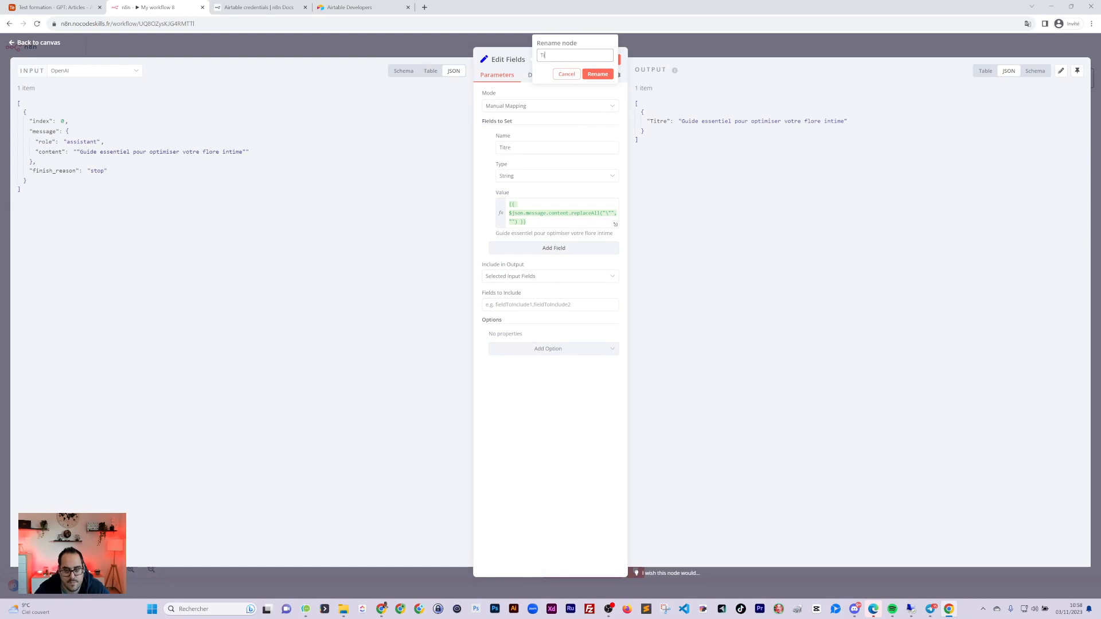
pyautogui.click(597, 74)
pyautogui.click(715, 55)
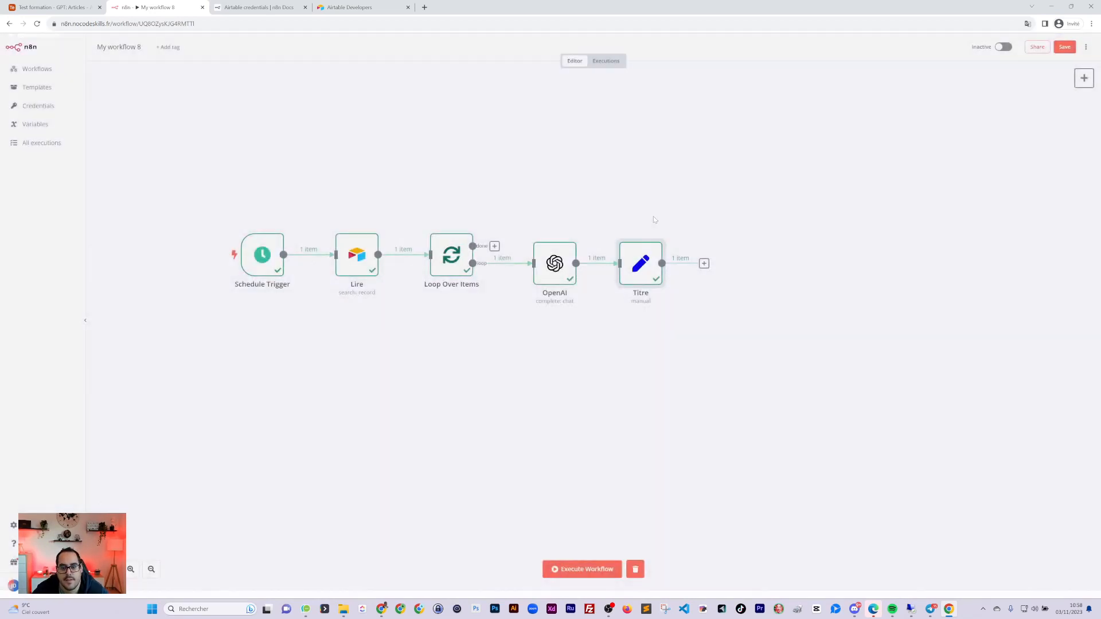
# Rename the Loop Over Items node to Boucle
pyautogui.doubleClick(473, 248)
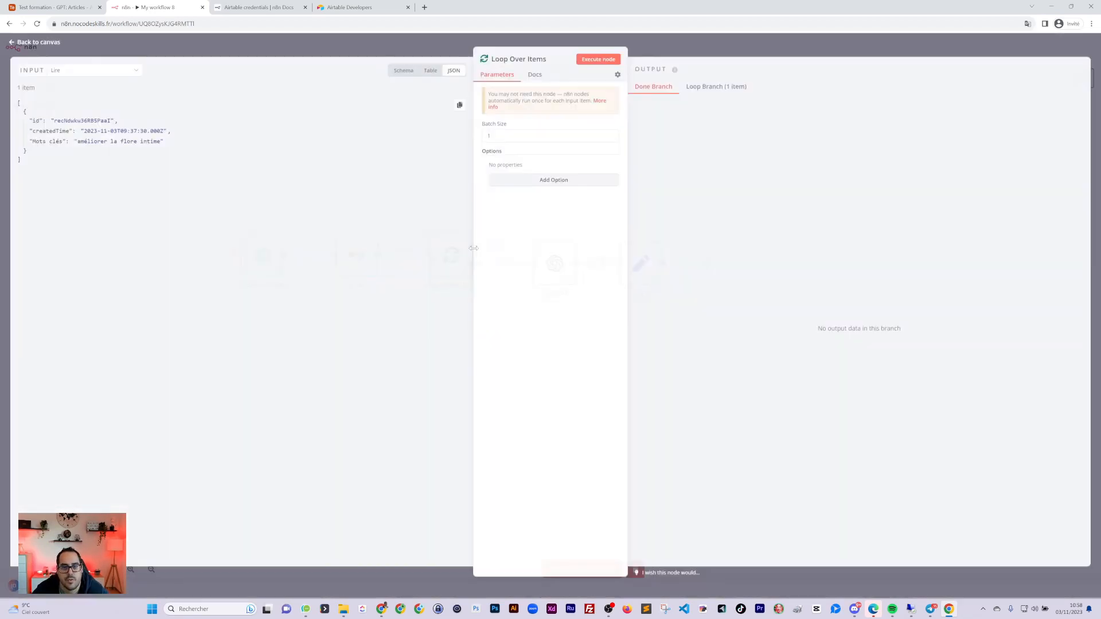
pyautogui.click(518, 59)
pyautogui.write('Boucle')
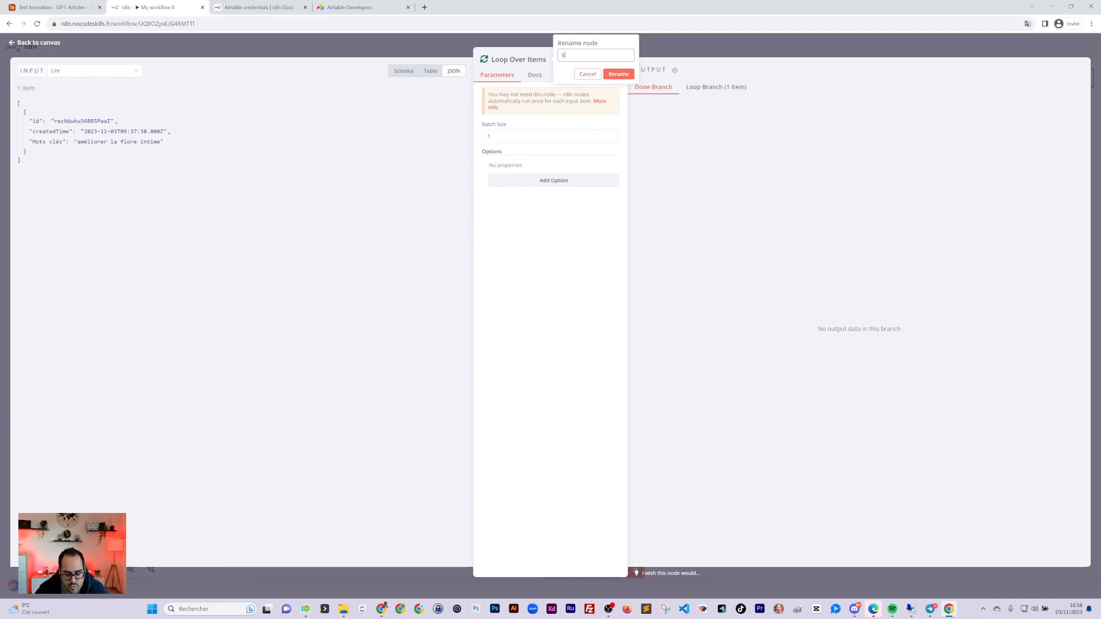
pyautogui.click(618, 74)
pyautogui.click(722, 50)
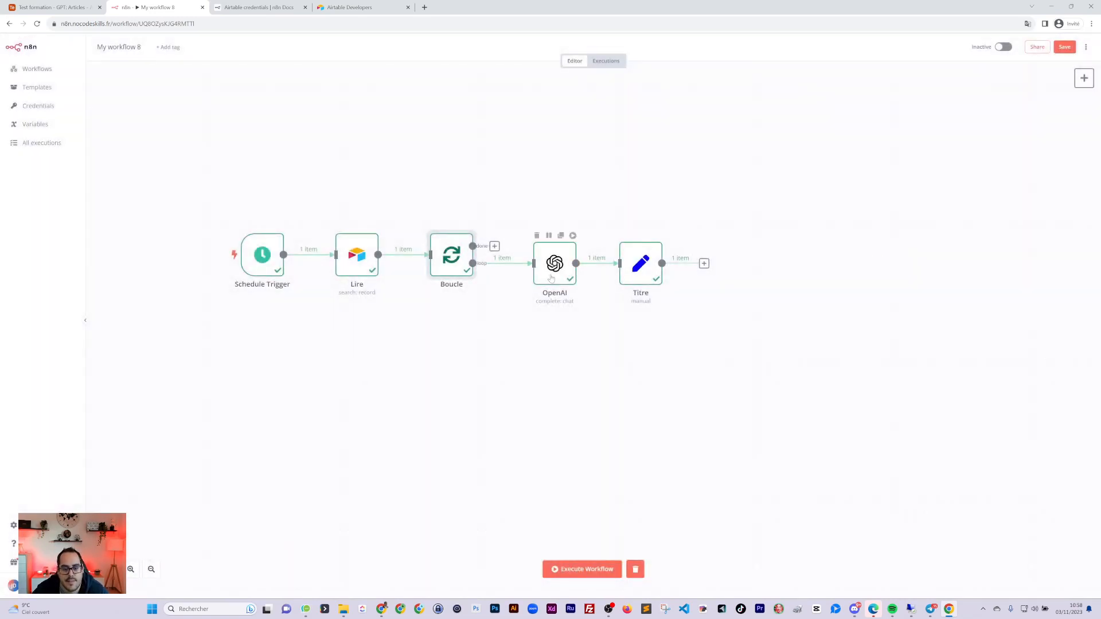
# Start renaming the OpenAI node, typing 'Gen' as the new name
pyautogui.doubleClick(555, 261)
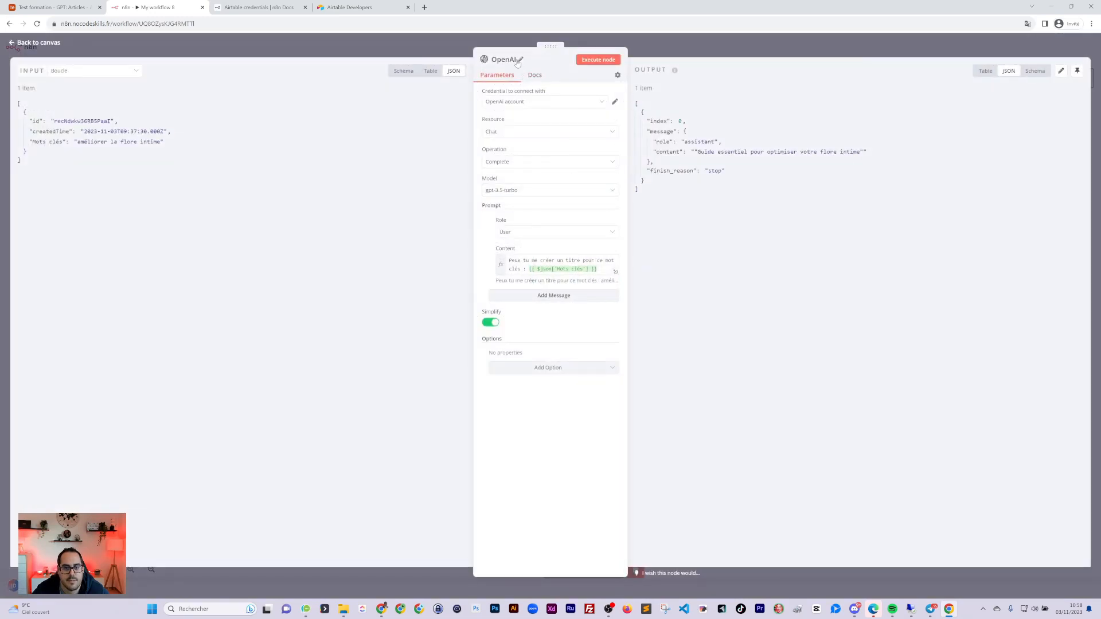
pyautogui.click(520, 59)
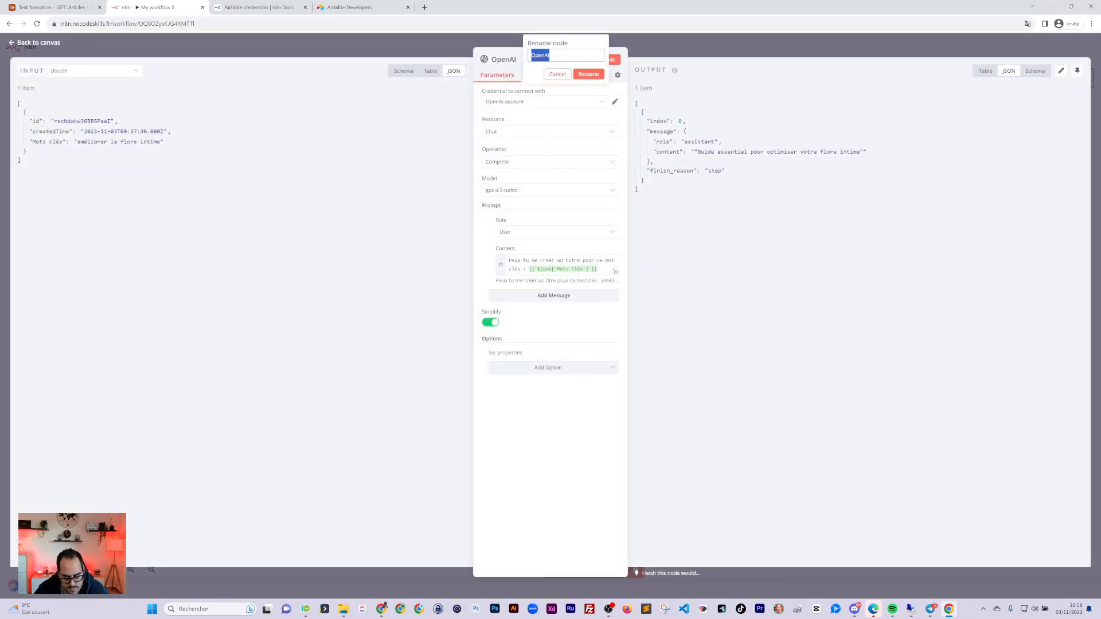
pyautogui.write('GenererTitre')
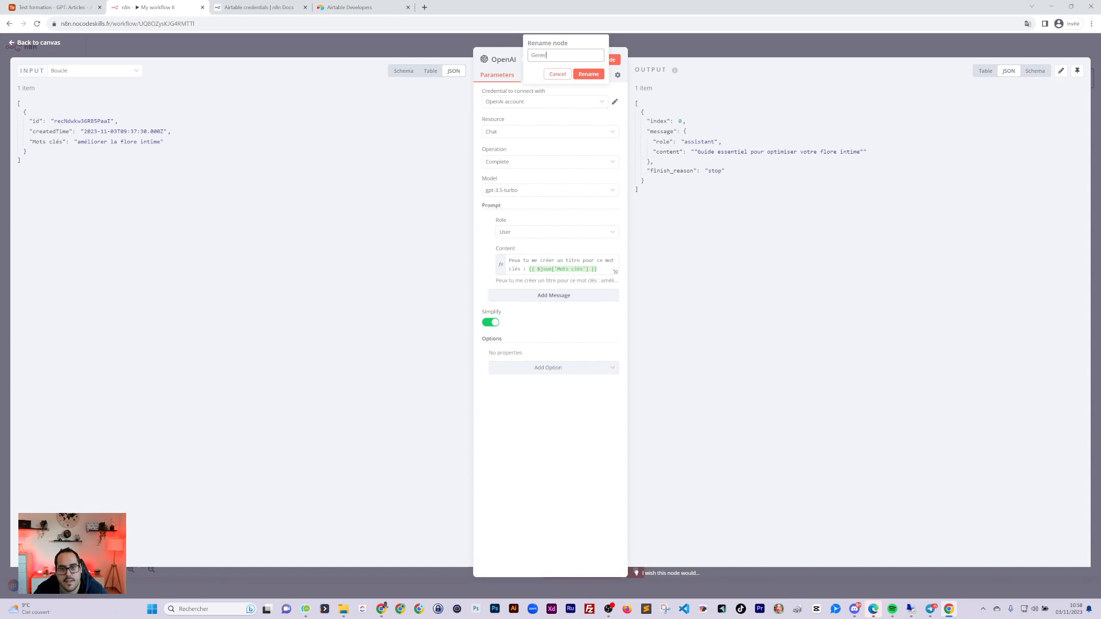
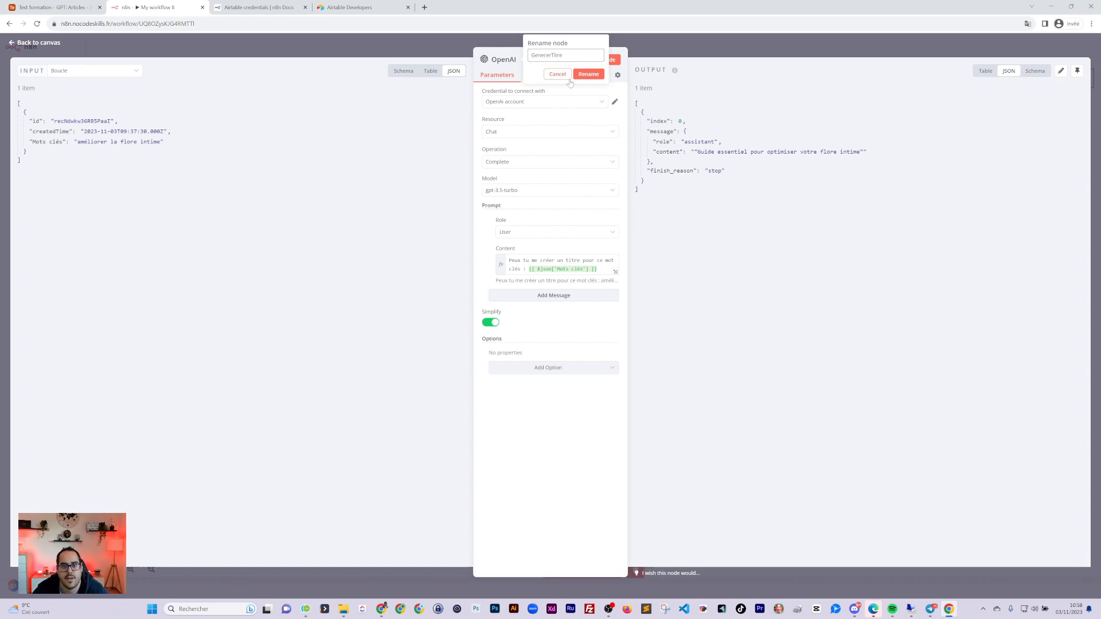
# Confirm GenererTitre as the OpenAI node's name and return to the canvas
pyautogui.click(588, 74)
pyautogui.click(734, 54)
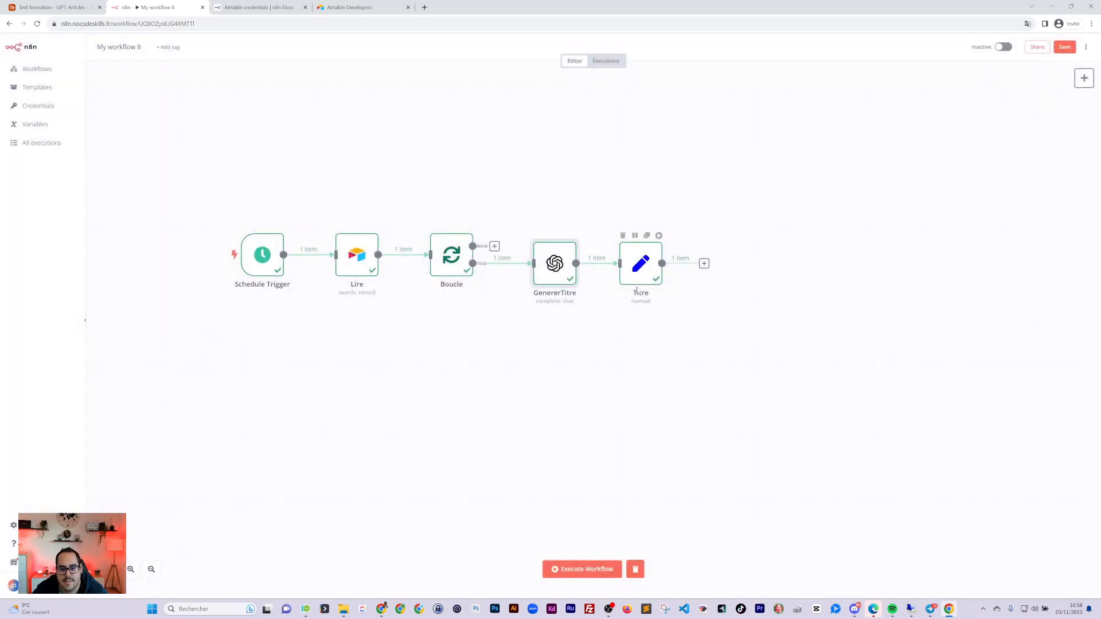
# Disconnect Titre from GenererTitre and move Titre below the main chain
pyautogui.click(713, 264)
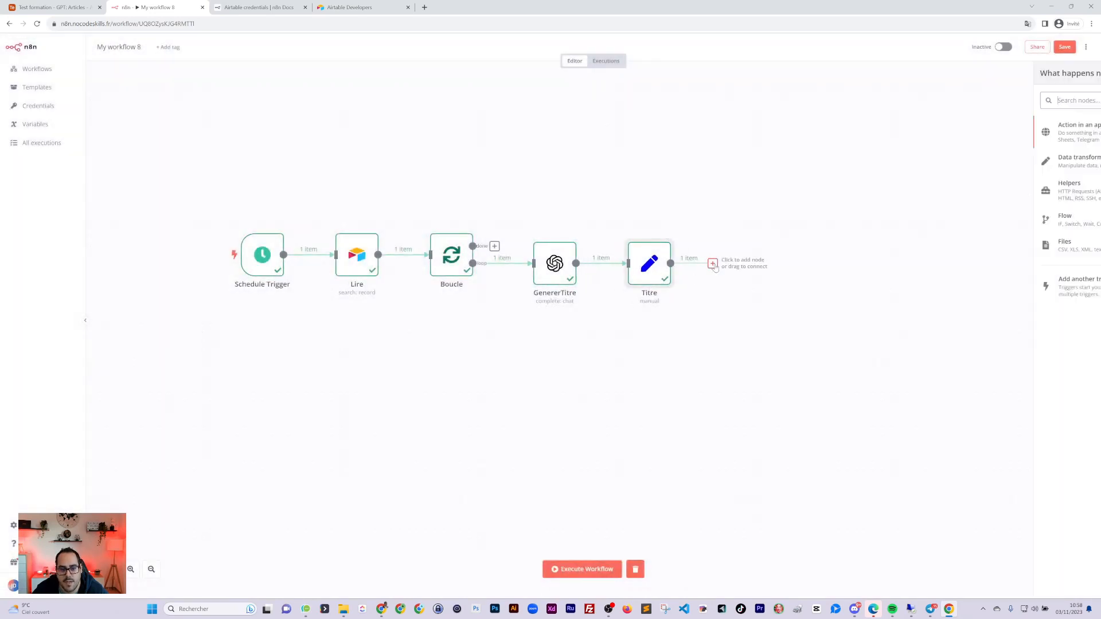
pyautogui.write('airt')
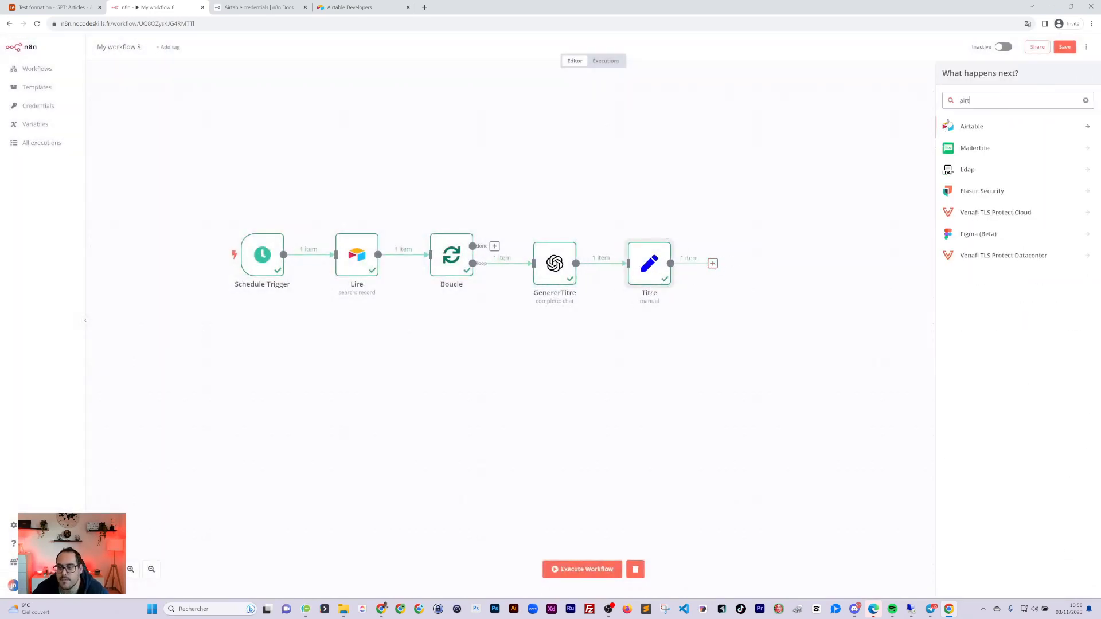
pyautogui.click(991, 128)
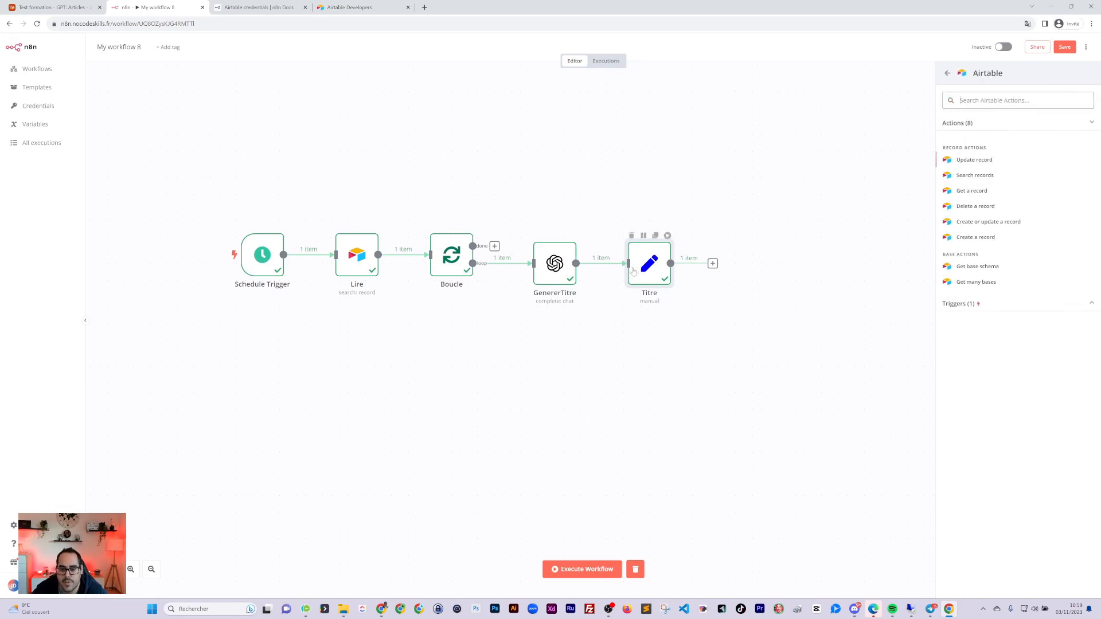
pyautogui.click(608, 264)
pyautogui.moveTo(648, 271); pyautogui.dragTo(536, 356)
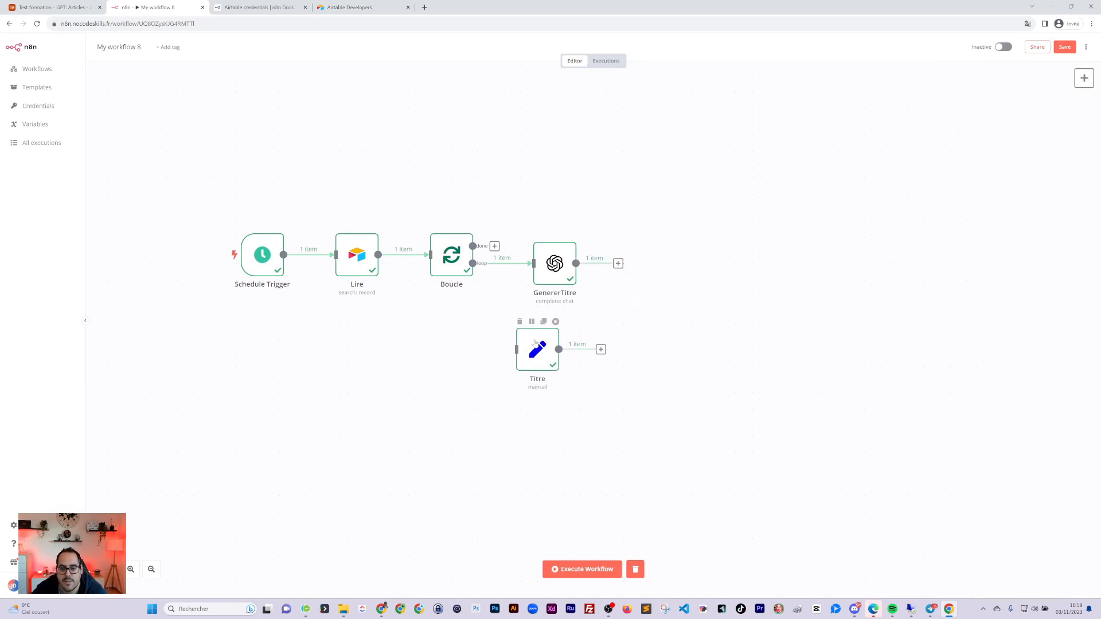
# Duplicate GenererTitre and wire the chain GenererTitre → Titre → GenererTitre1
pyautogui.click(560, 238)
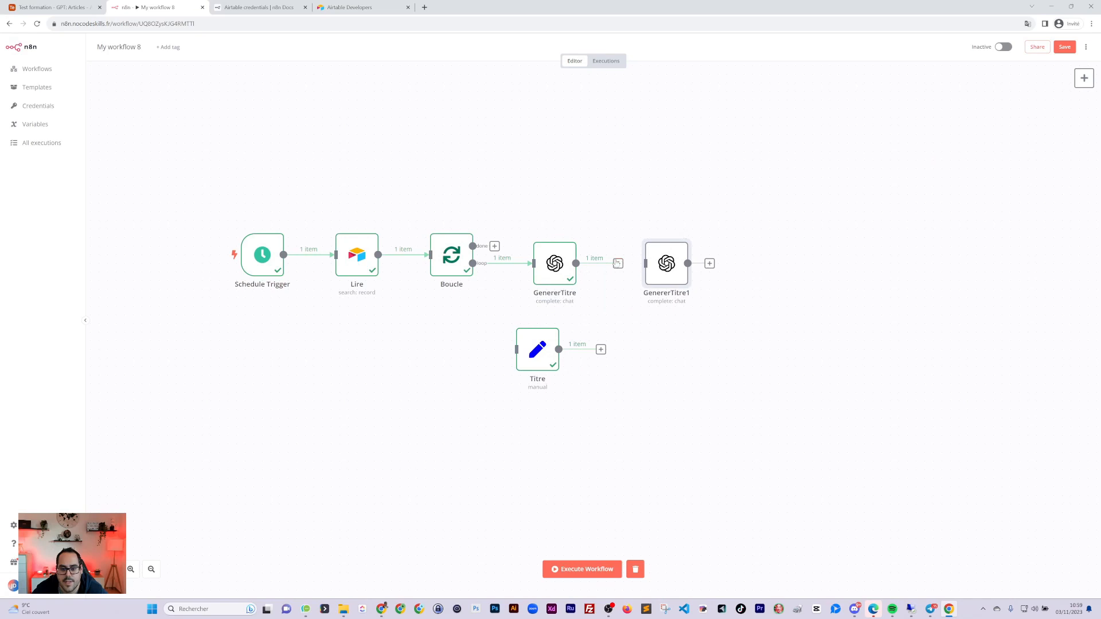
pyautogui.moveTo(618, 265); pyautogui.dragTo(647, 269)
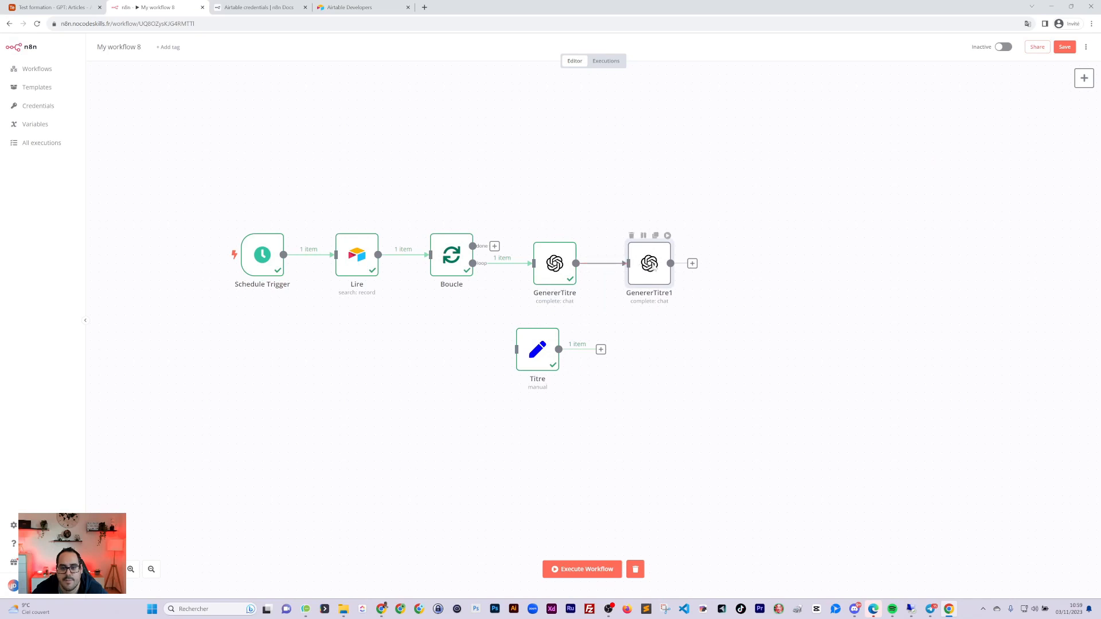
pyautogui.doubleClick(652, 266)
pyautogui.click(664, 51)
pyautogui.hotkey('ctrl', 'z')
pyautogui.hotkey('ctrl', 'z')
pyautogui.hotkey('ctrl', 'z')
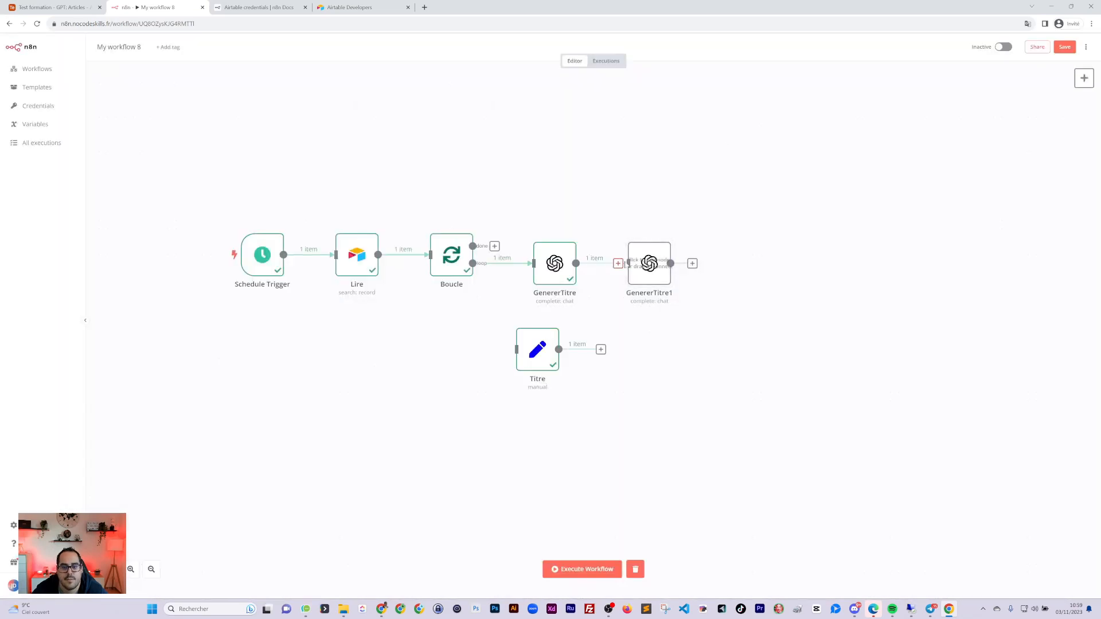
pyautogui.moveTo(531, 341); pyautogui.dragTo(630, 251)
pyautogui.moveTo(694, 264); pyautogui.dragTo(714, 256)
pyautogui.moveTo(716, 258); pyautogui.dragTo(715, 267)
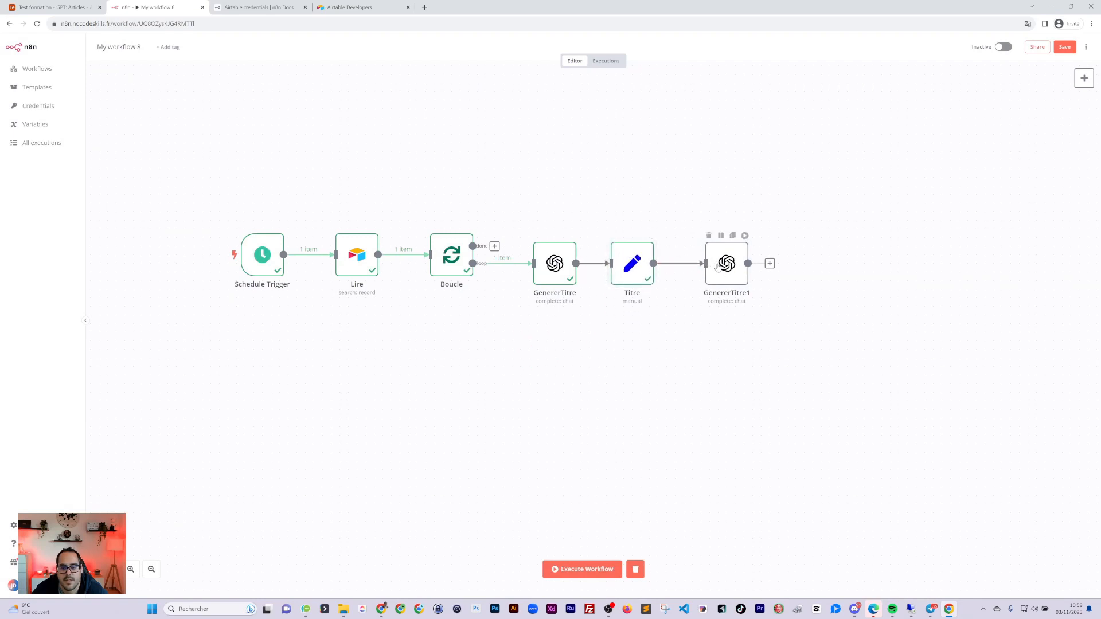
pyautogui.doubleClick(715, 267)
# Rename the copied node GenererTitre1 to GenererContenu
pyautogui.click(515, 58)
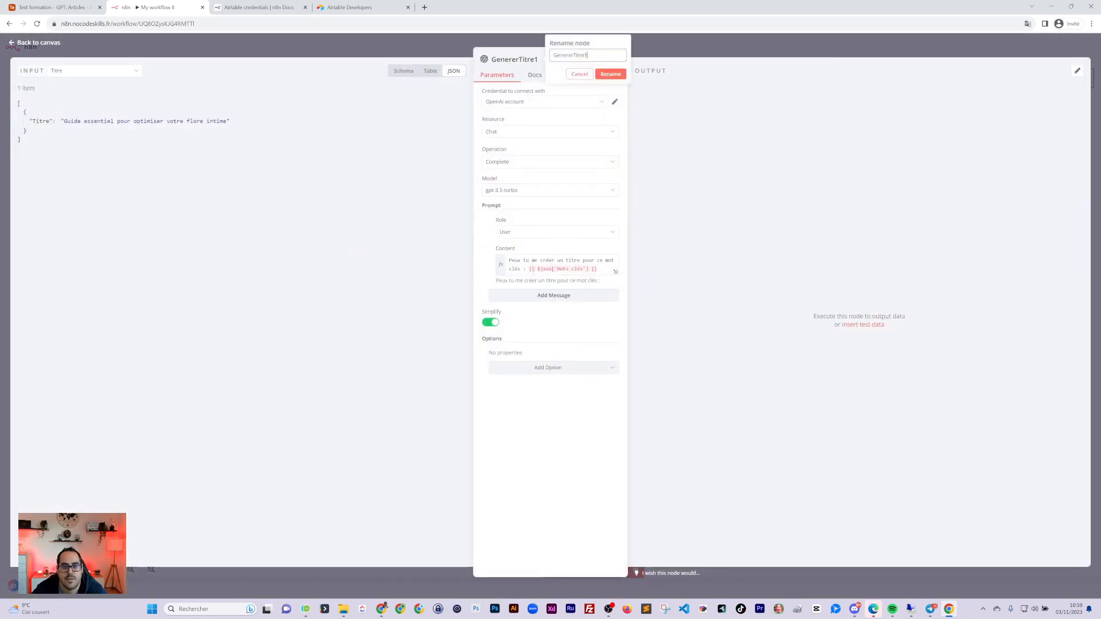
pyautogui.write('Cont')
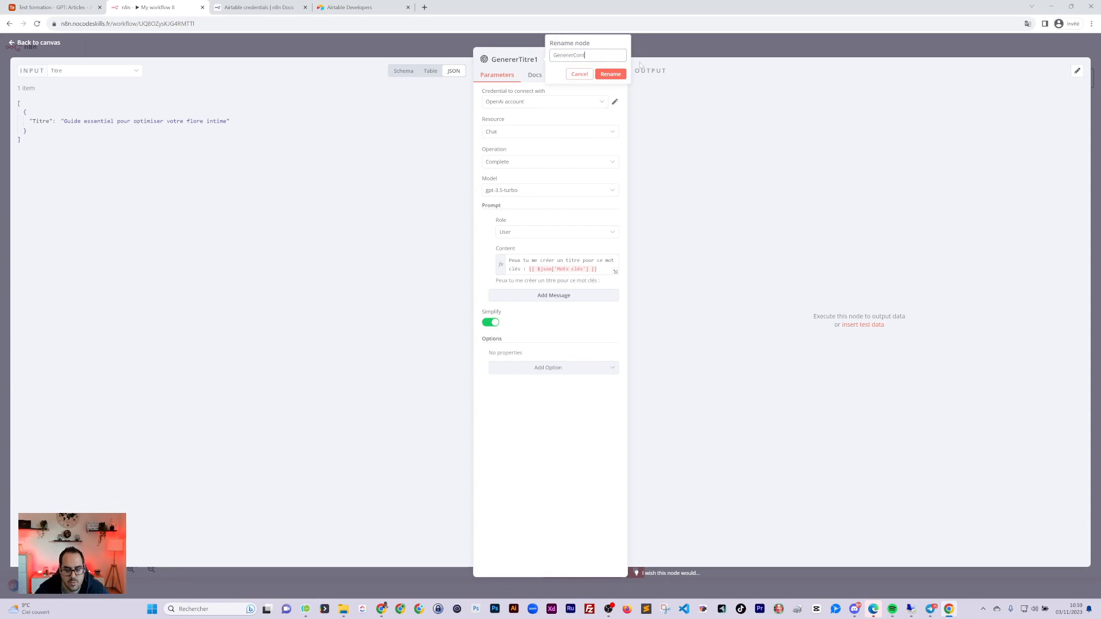
pyautogui.write('enu')
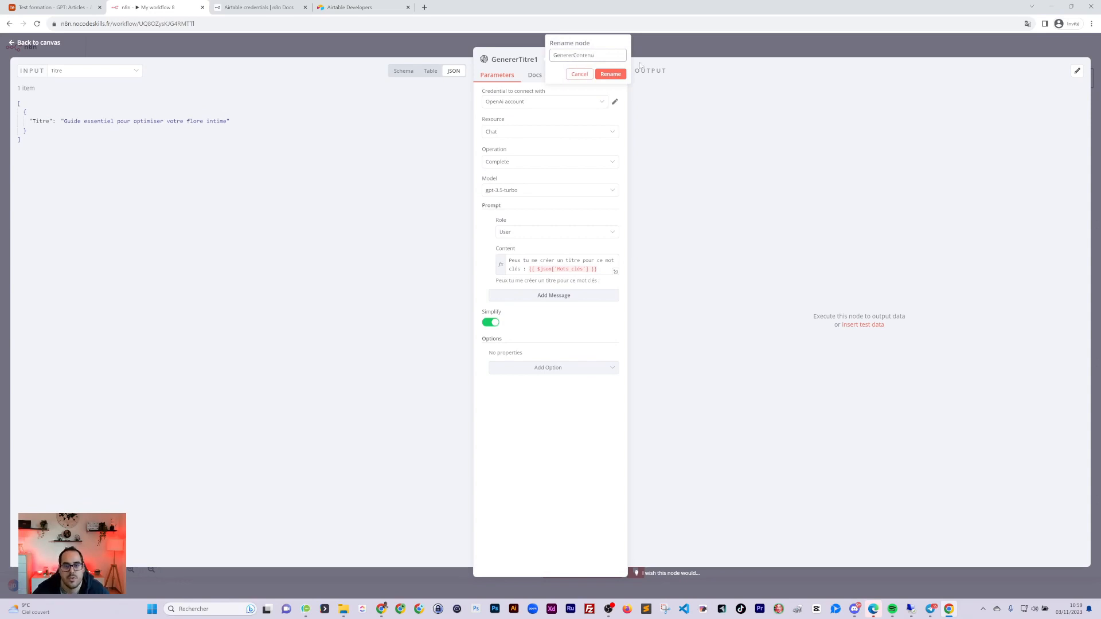
pyautogui.click(611, 74)
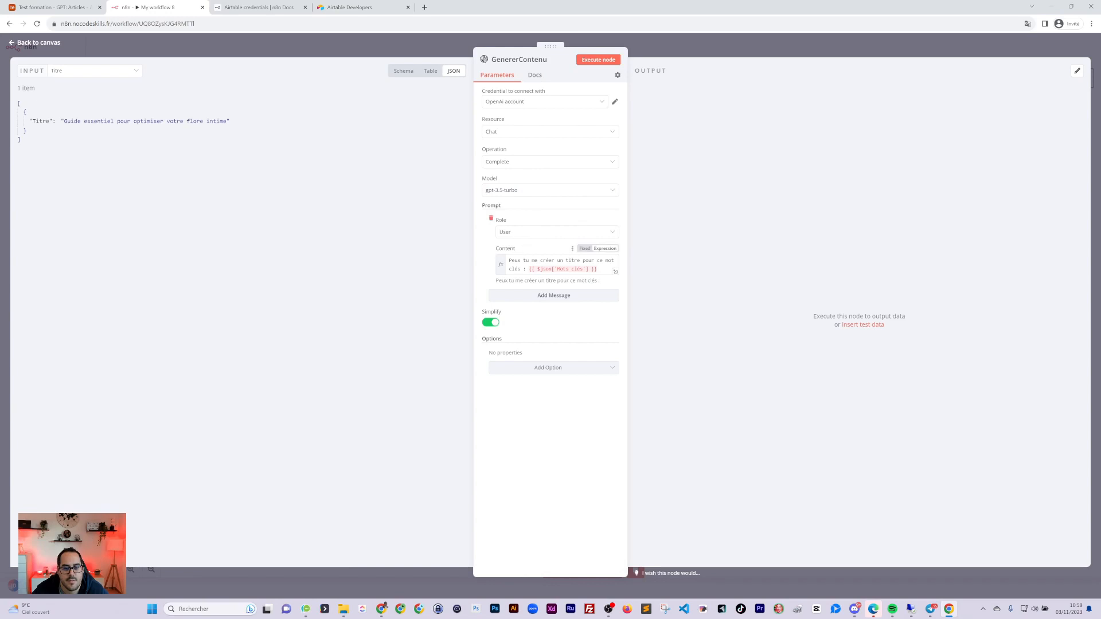
# Replace the prompt with 'Ecris moi un article sur : {{ $json.Titre }}'
pyautogui.moveTo(598, 269); pyautogui.dragTo(528, 270)
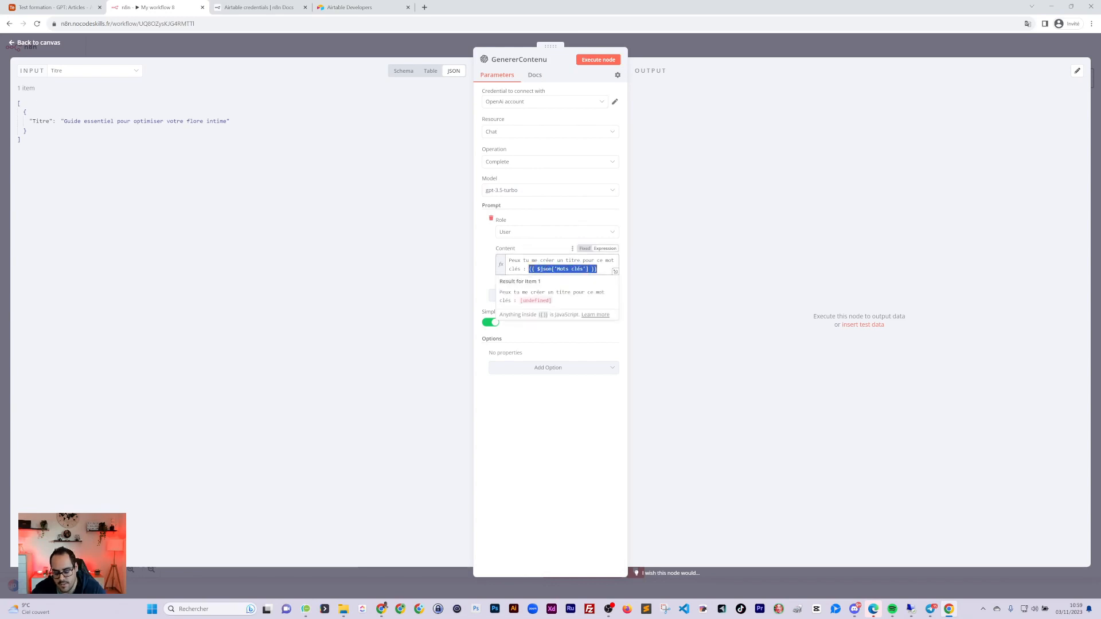
pyautogui.press('BackSpace')
pyautogui.moveTo(40, 121); pyautogui.dragTo(498, 261)
pyautogui.write('Ecris ')
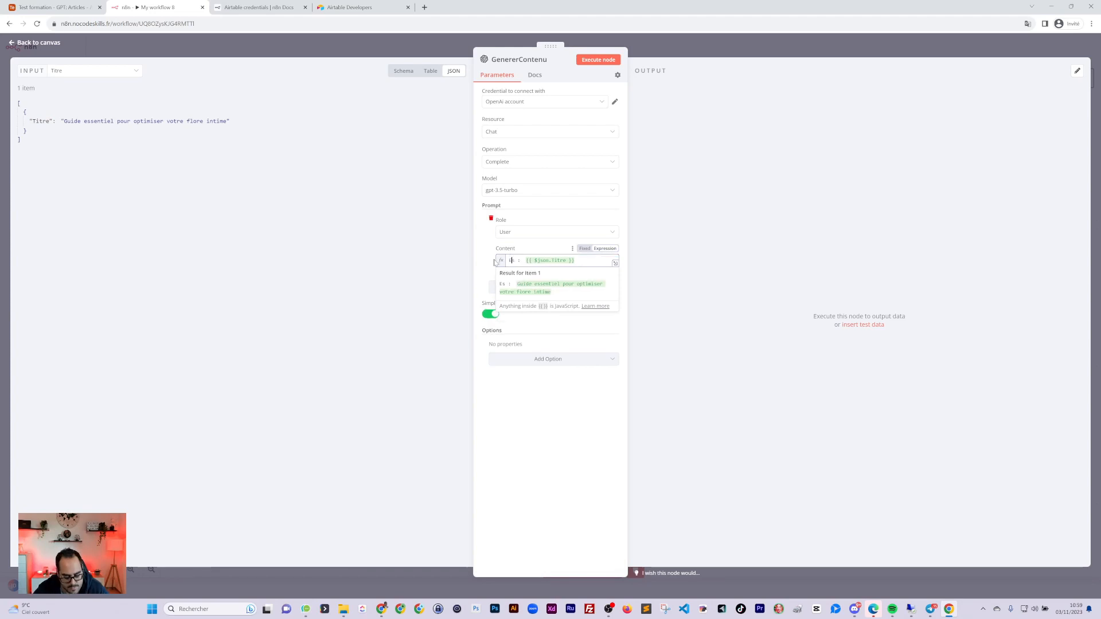
pyautogui.write('moi un article s')
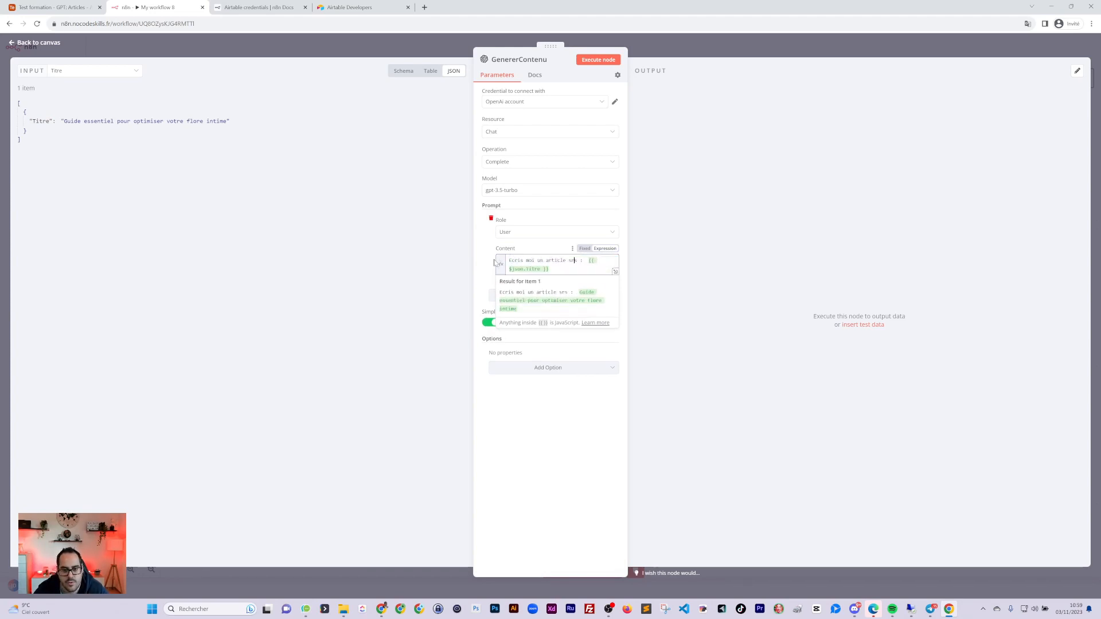
pyautogui.write('ur')
pyautogui.click(579, 383)
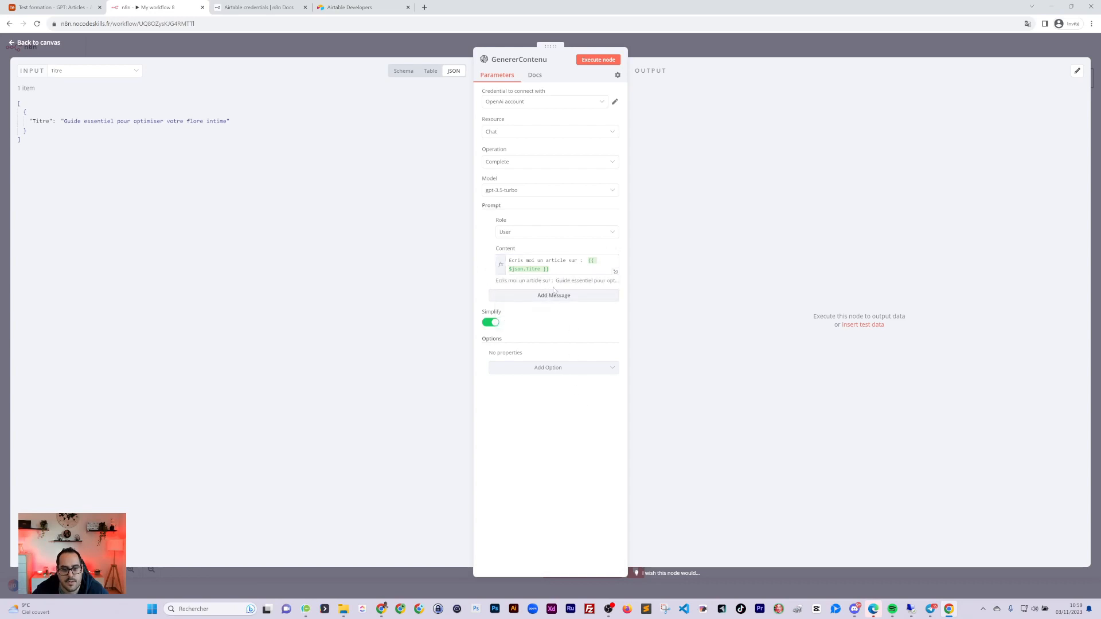
pyautogui.click(588, 261)
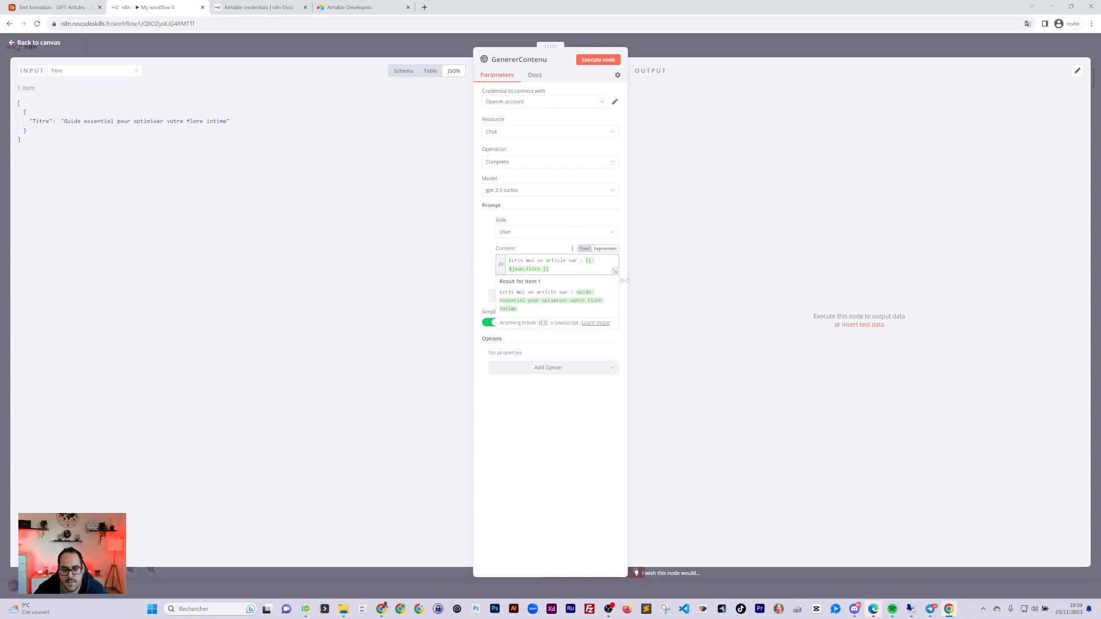
pyautogui.click(691, 56)
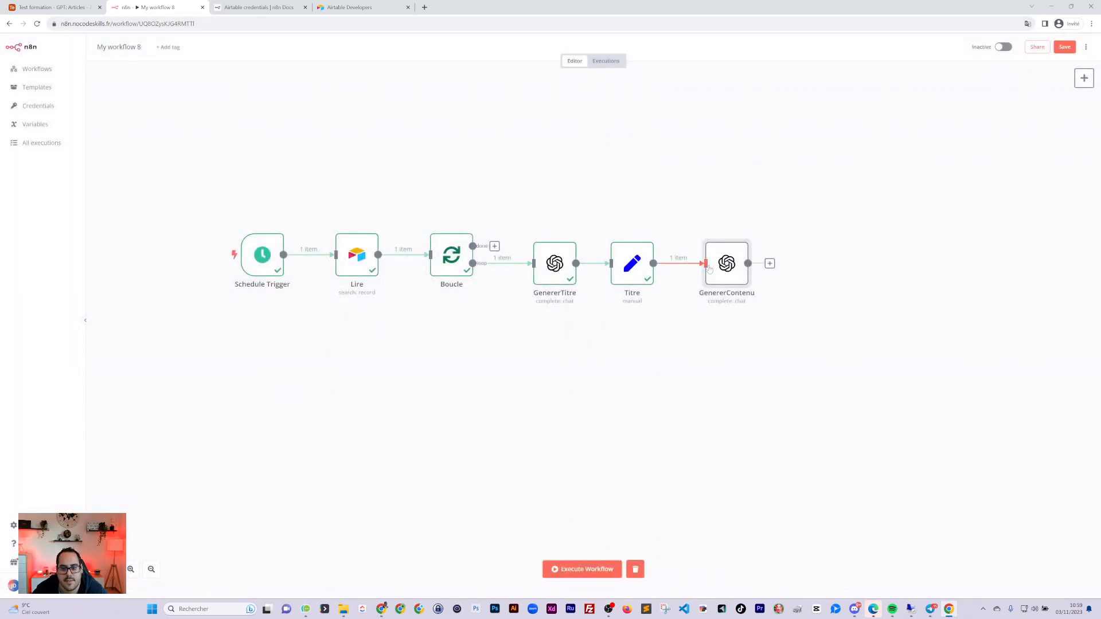
# Review GenererTitre, then search 'air' for a new step after GenererContenu
pyautogui.moveTo(710, 269); pyautogui.dragTo(728, 267)
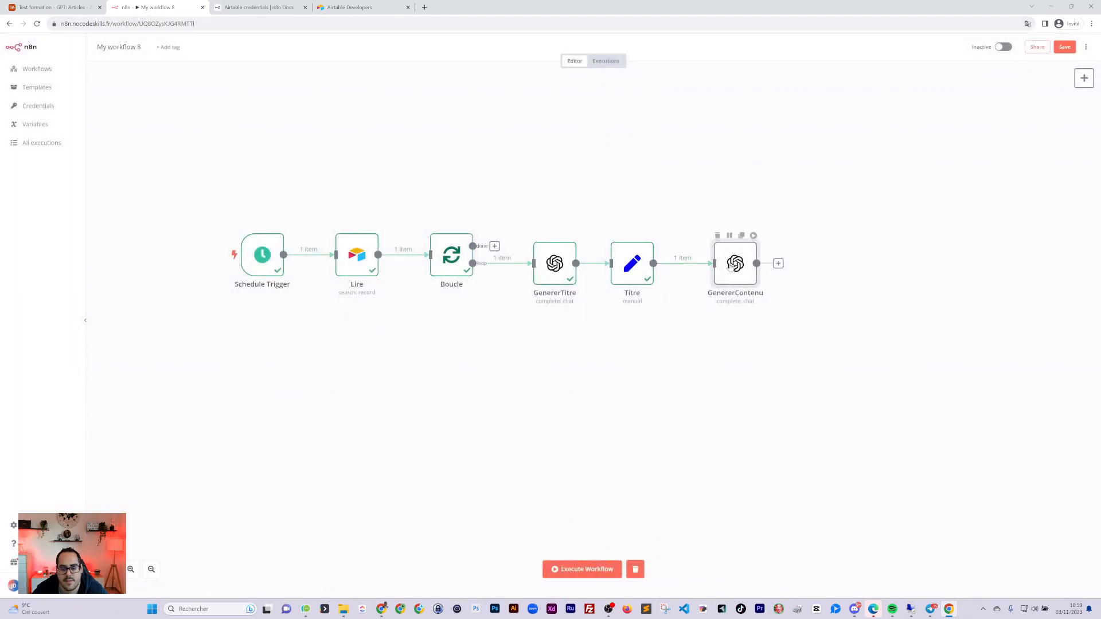
pyautogui.doubleClick(556, 268)
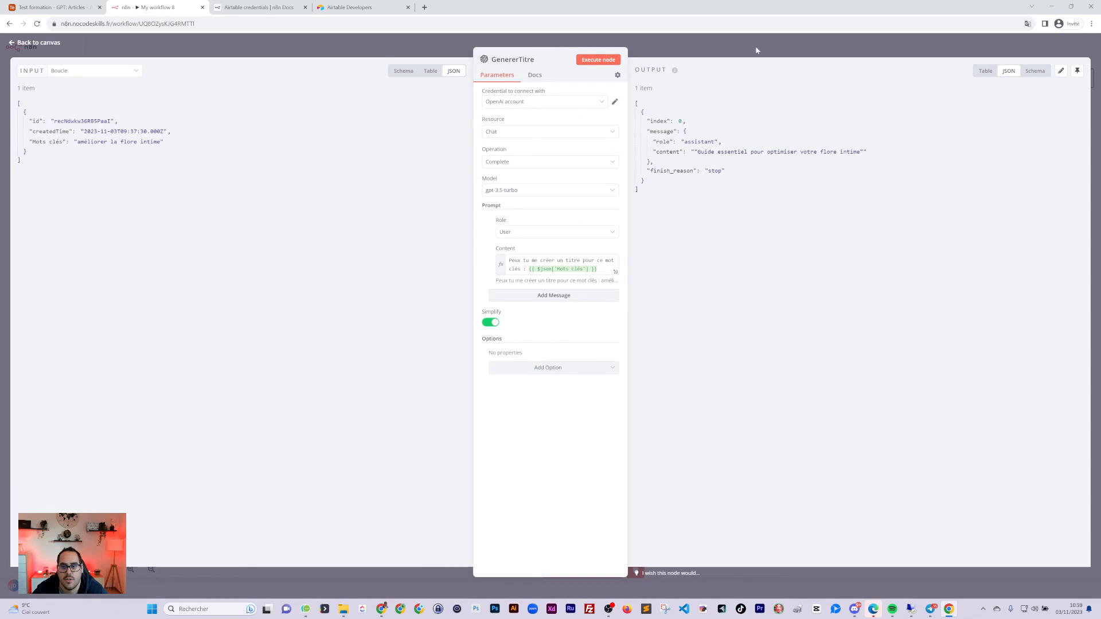
pyautogui.press('Escape')
pyautogui.moveTo(729, 265); pyautogui.dragTo(727, 266)
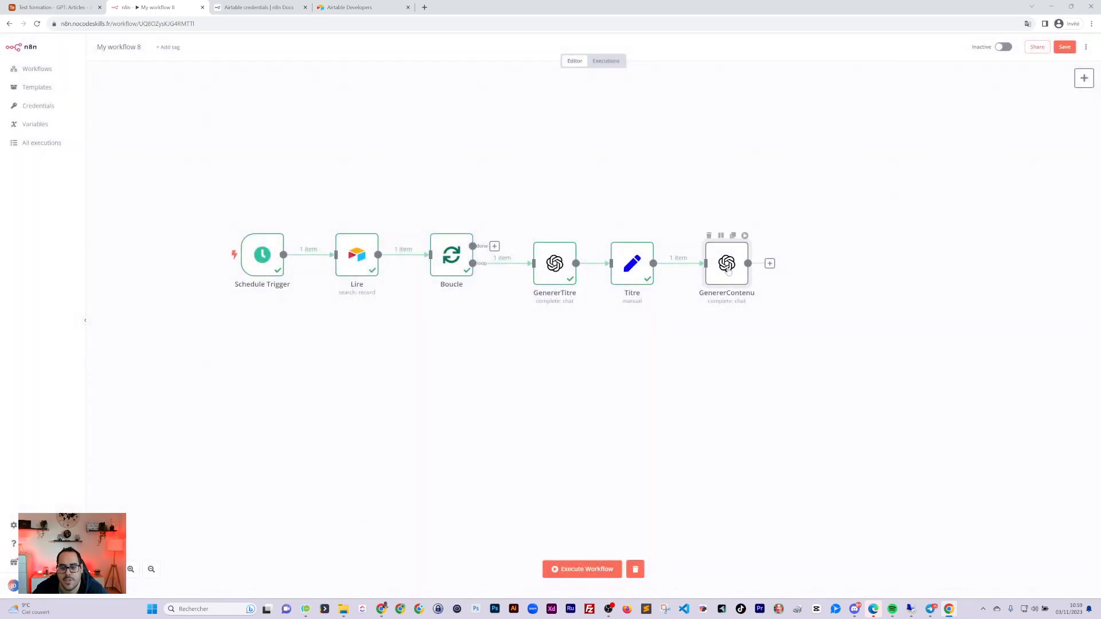
pyautogui.click(769, 264)
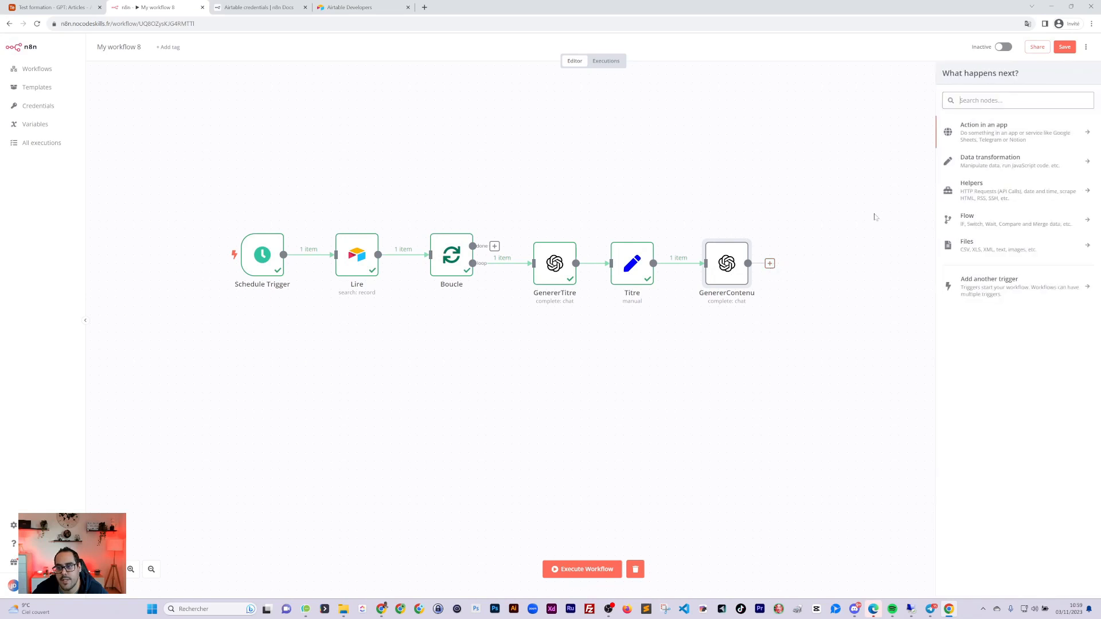
pyautogui.write('airt')
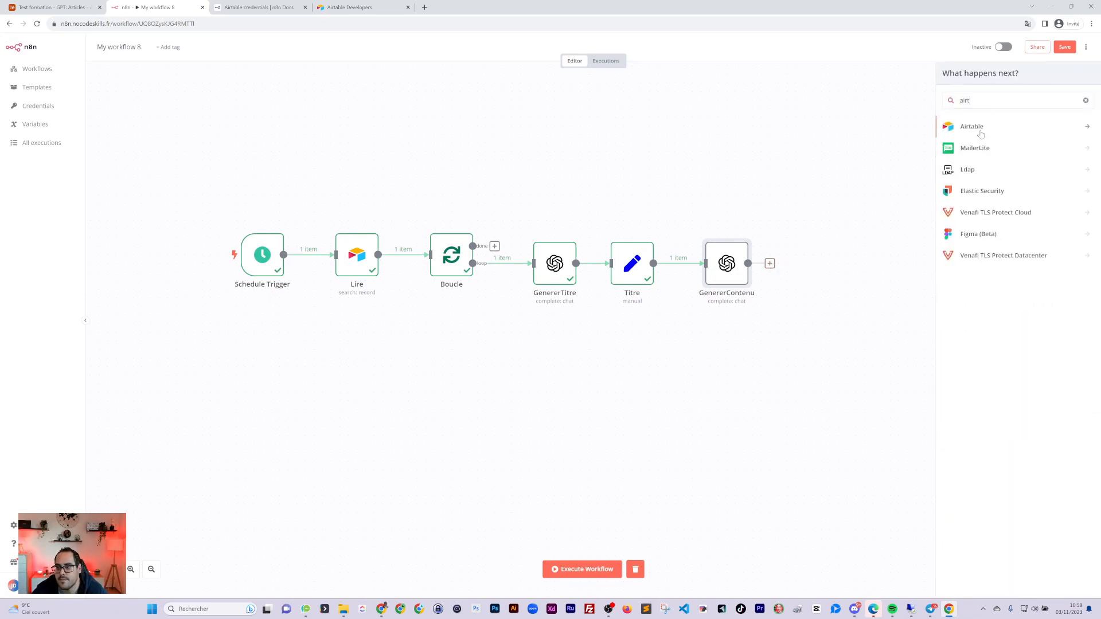
pyautogui.press('Return')
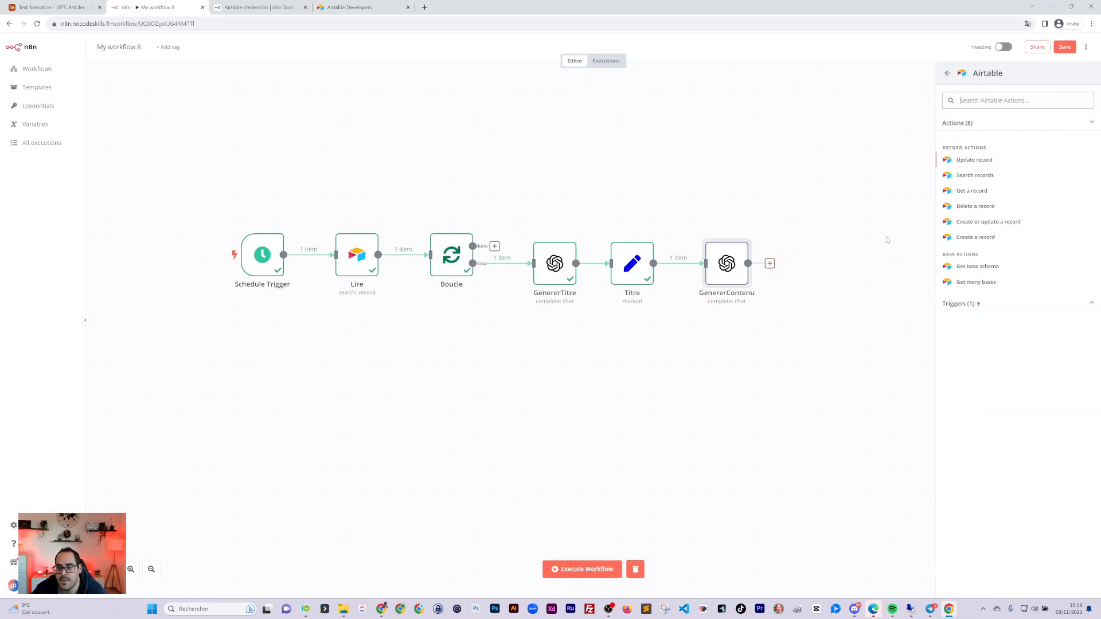
# Add an Airtable update-record step using the Airtable access-token credential
pyautogui.click(973, 160)
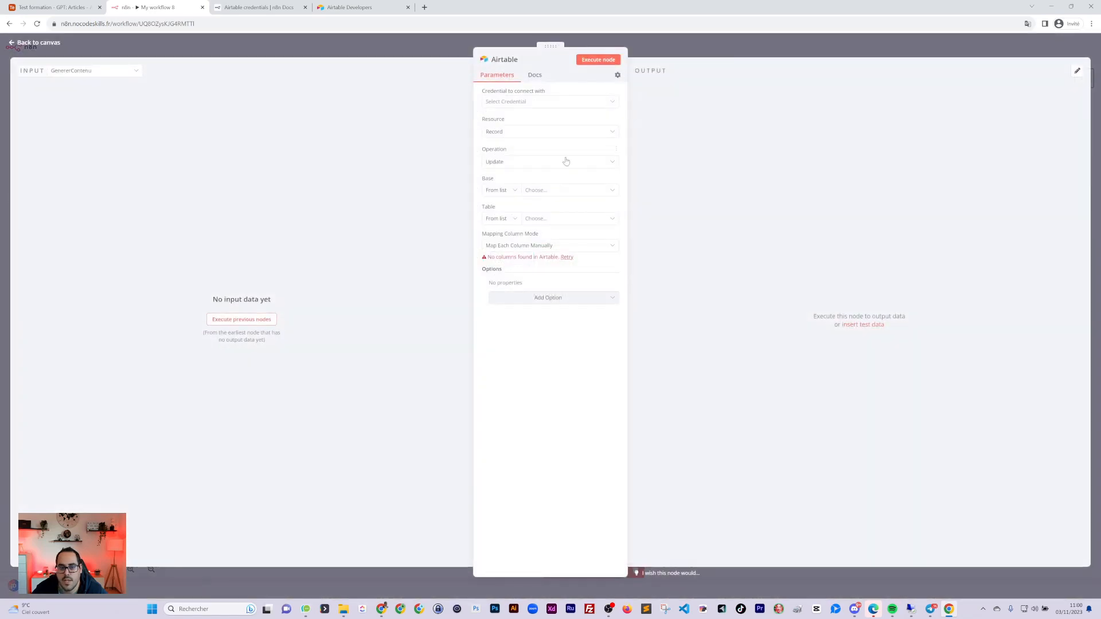
pyautogui.click(538, 190)
pyautogui.click(514, 185)
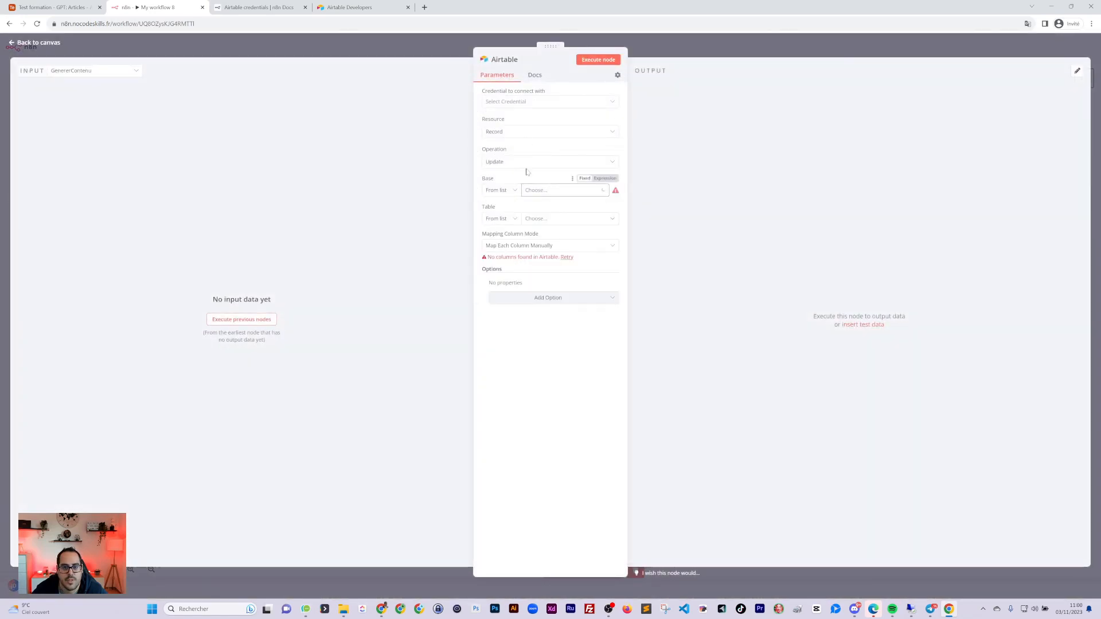
pyautogui.click(516, 101)
pyautogui.click(514, 150)
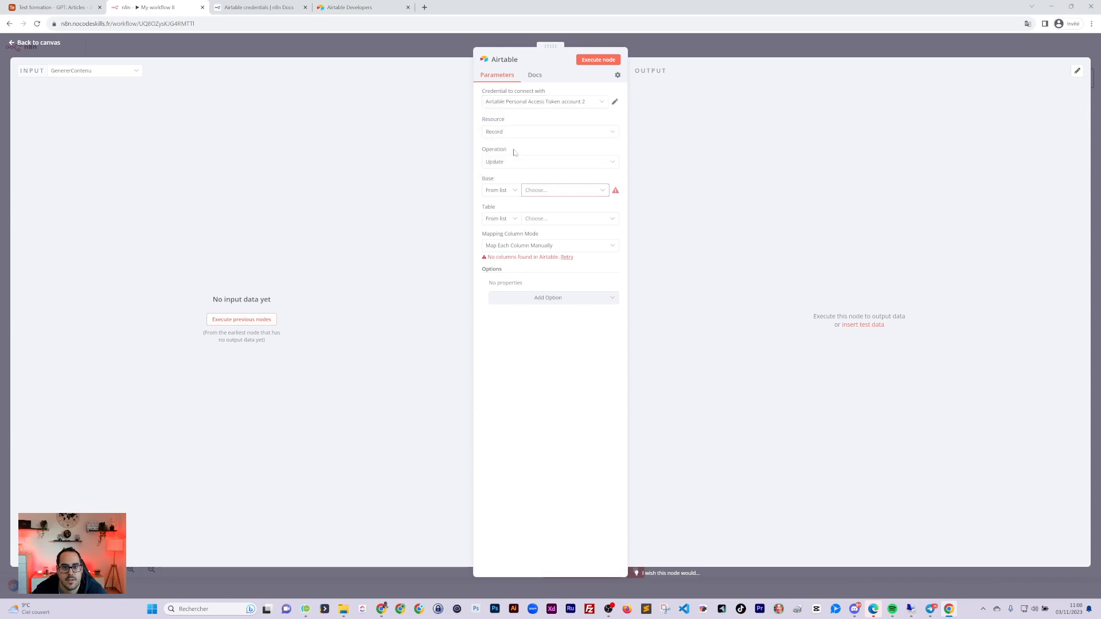
# Target base Test formation - GPT, table Articles, mapping each column manually
pyautogui.click(538, 191)
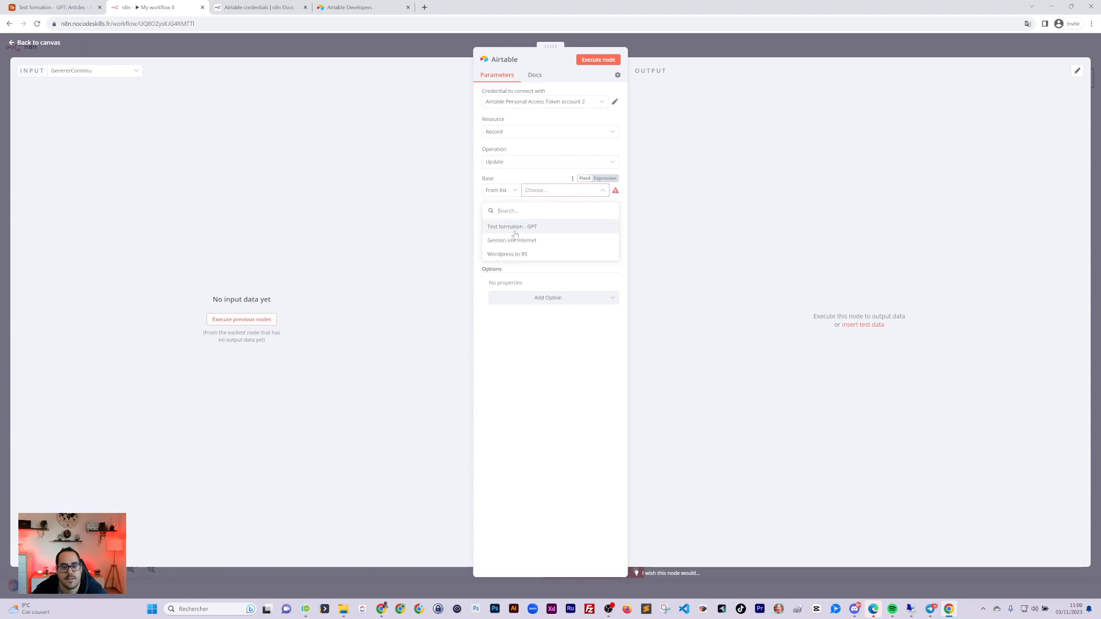
pyautogui.click(523, 237)
pyautogui.click(545, 218)
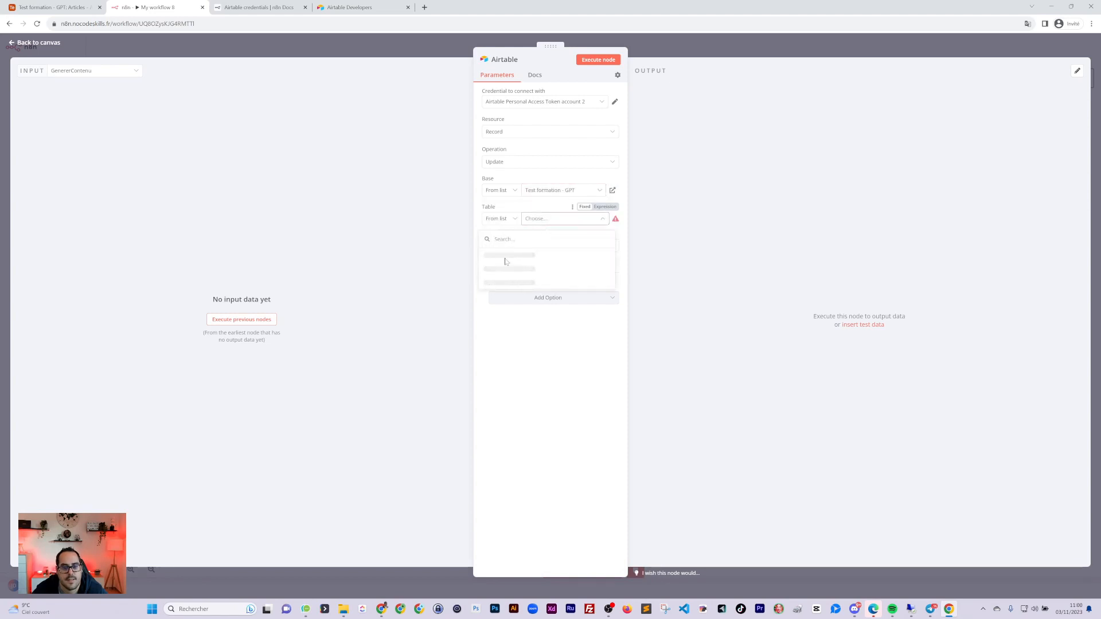
pyautogui.click(522, 264)
pyautogui.click(517, 245)
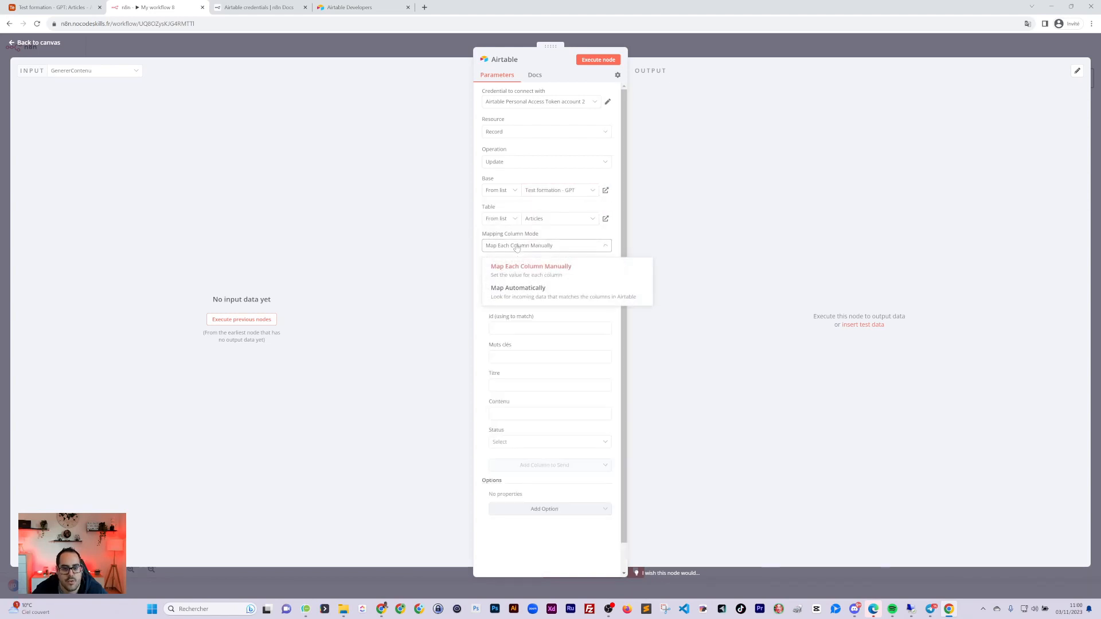
pyautogui.click(517, 246)
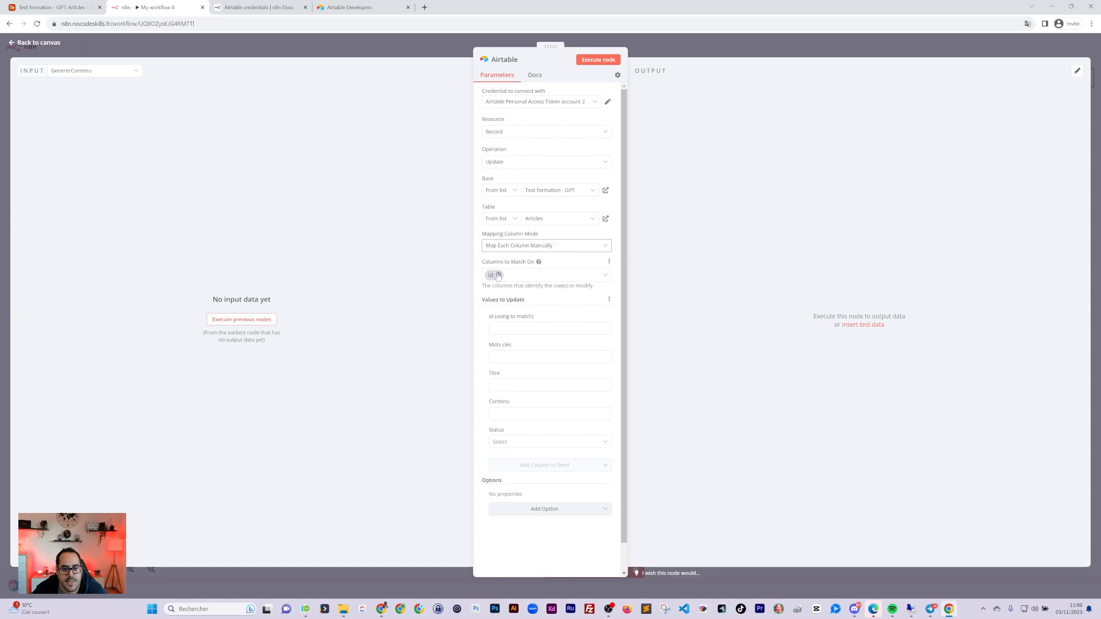
pyautogui.click(519, 328)
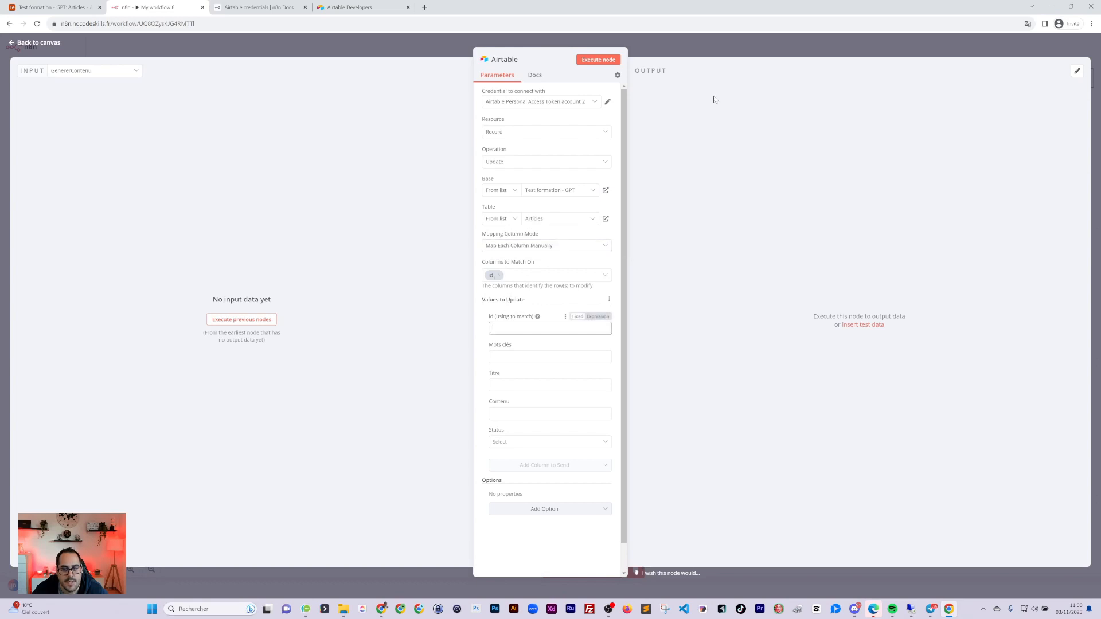
pyautogui.click(705, 53)
# Inspect the item from Boucle's loop branch, then reopen the Airtable node
pyautogui.doubleClick(455, 260)
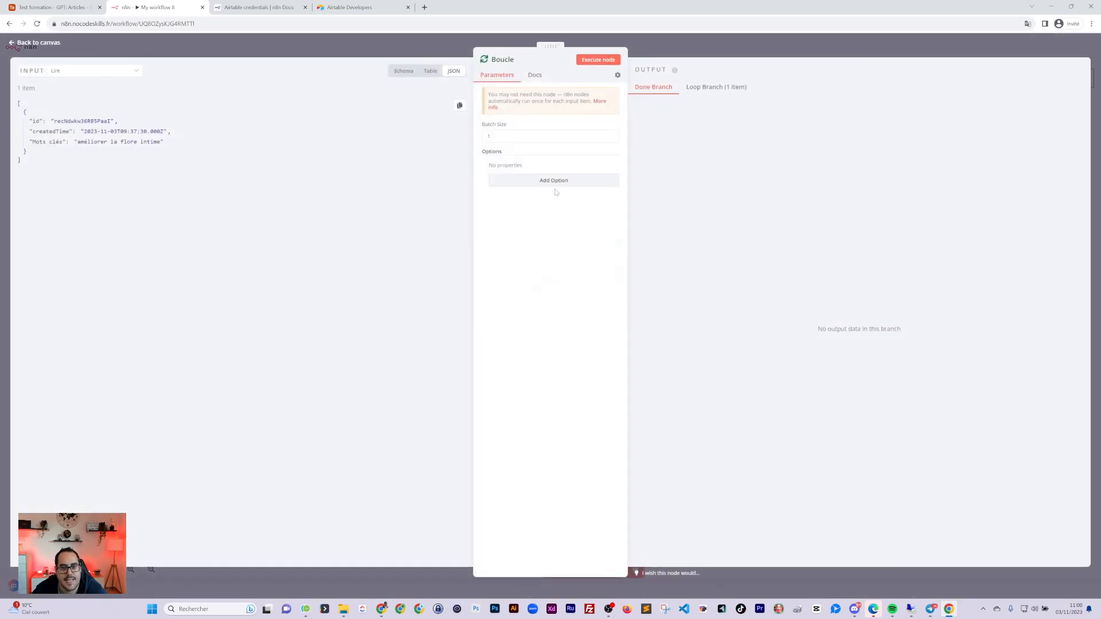
pyautogui.click(706, 91)
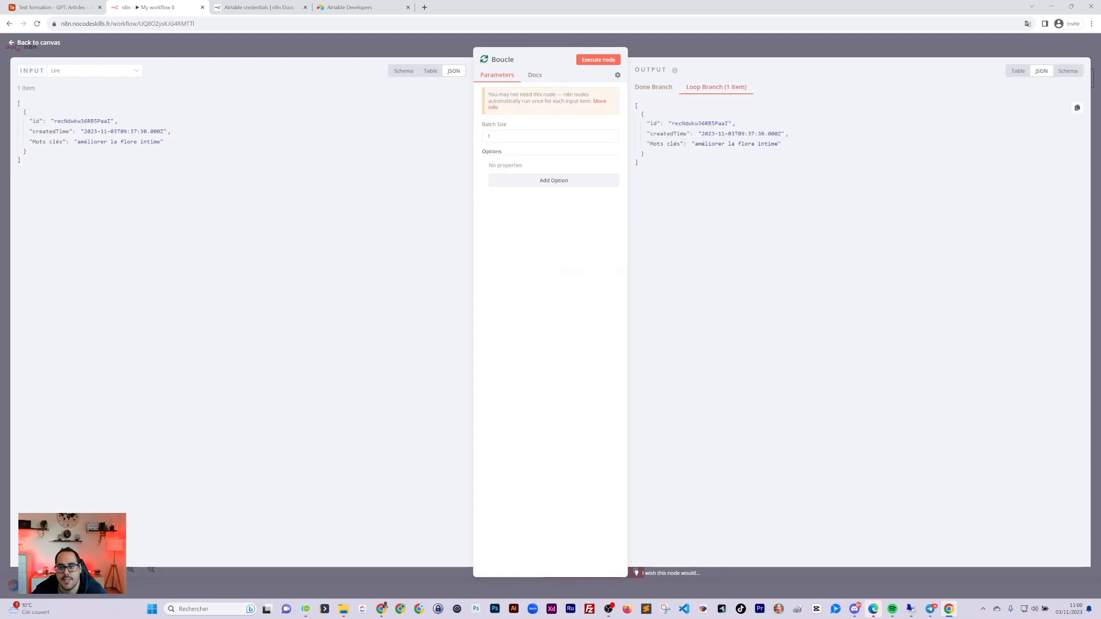
pyautogui.click(775, 50)
pyautogui.doubleClick(811, 274)
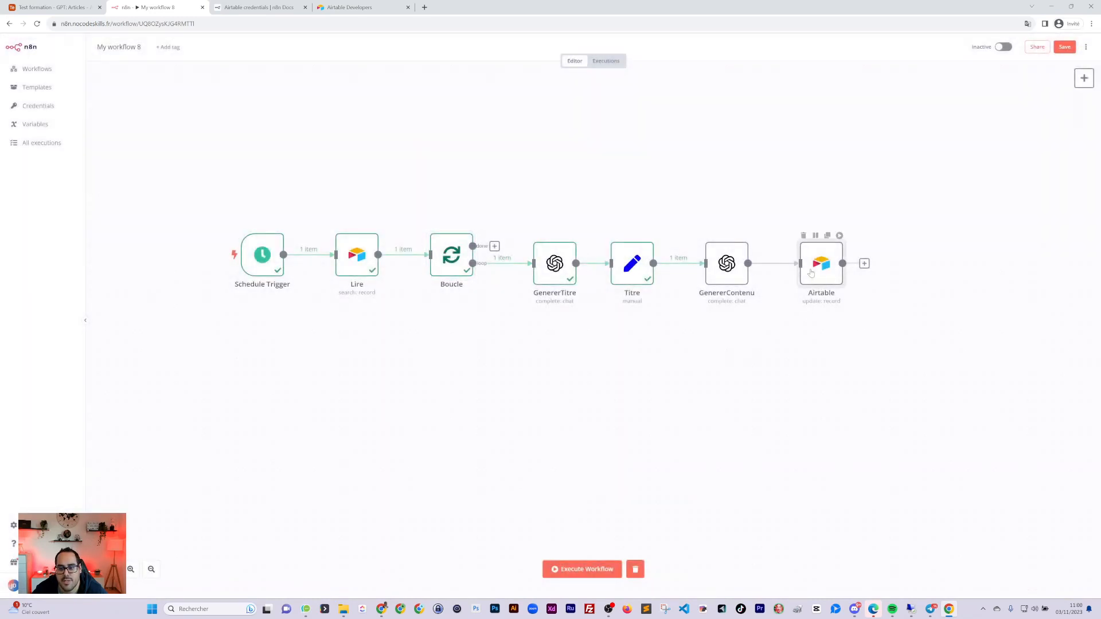
# Switch the id match field to an expression and start typing {{ $node["Boucle"].json
pyautogui.click(534, 328)
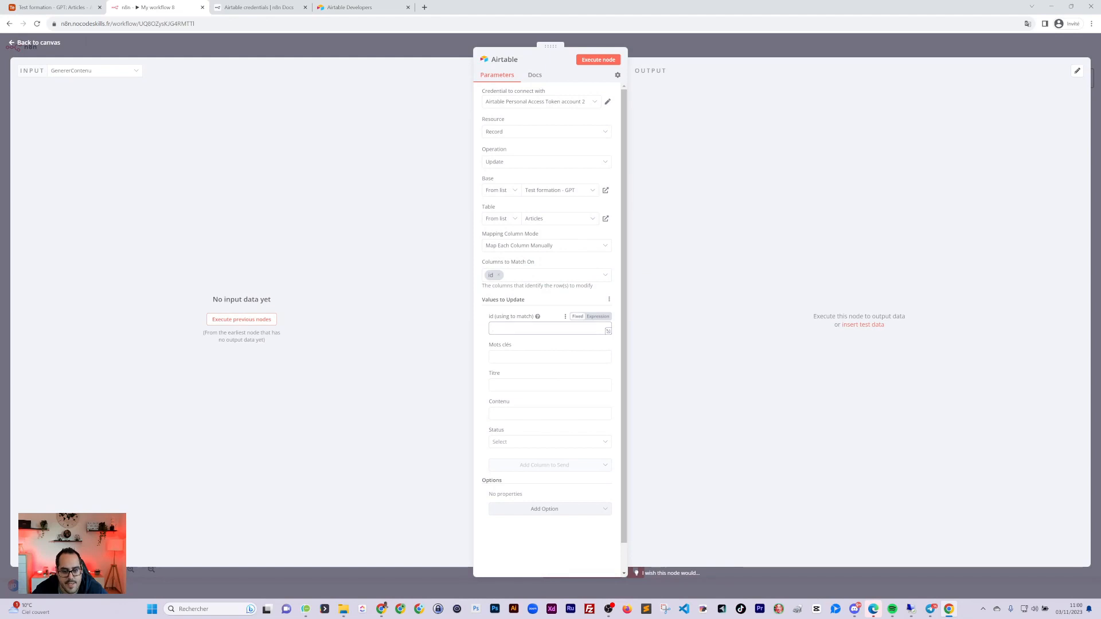
pyautogui.click(597, 317)
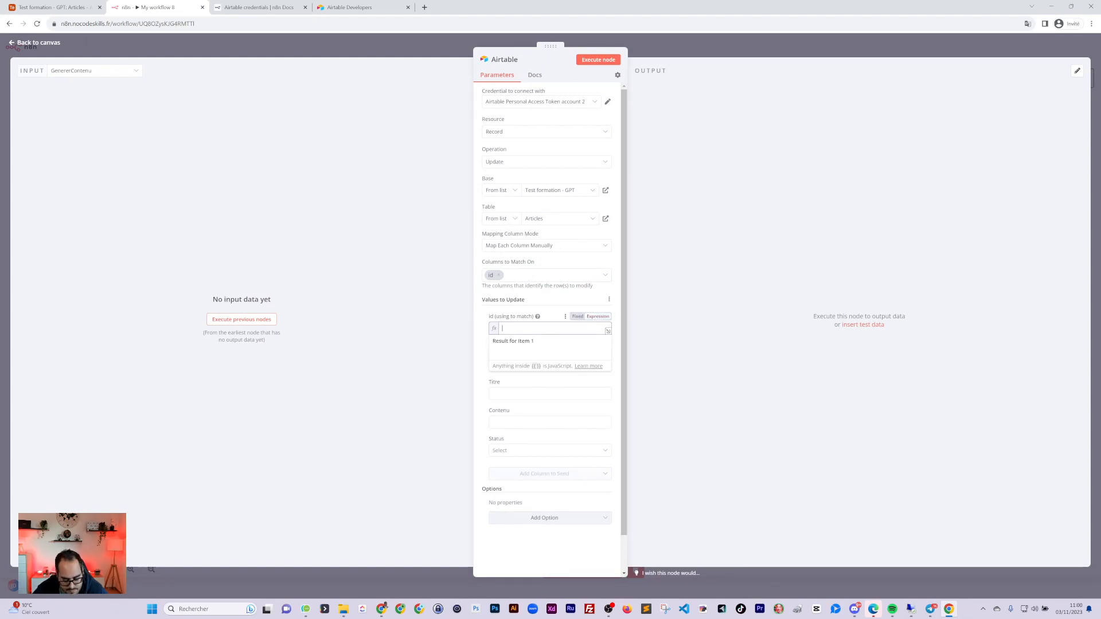
pyautogui.write('{{ ')
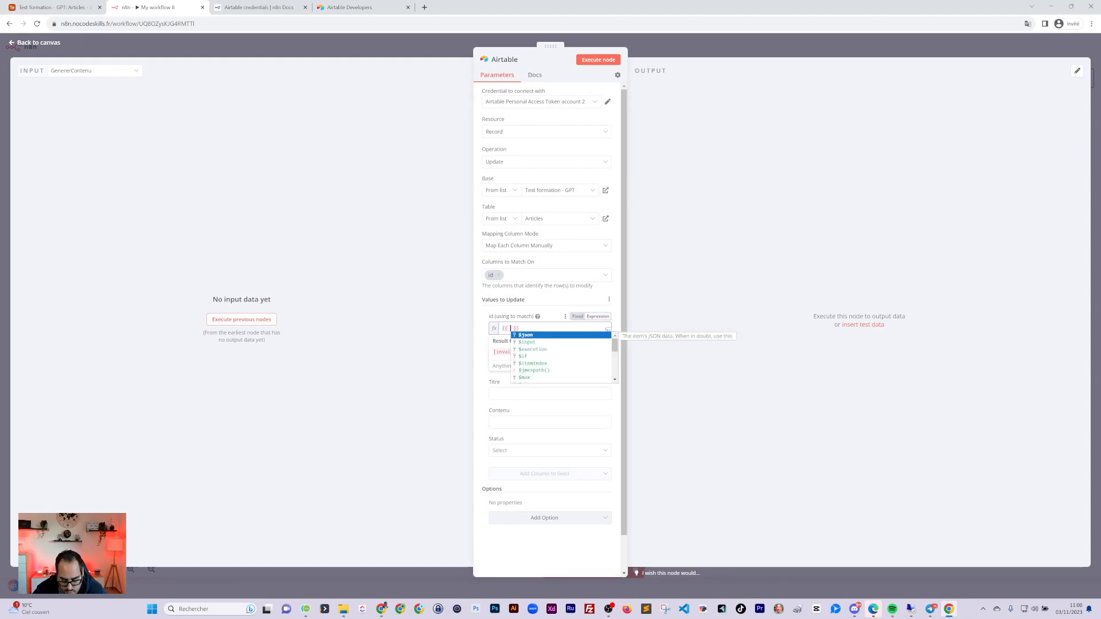
pyautogui.write('#')
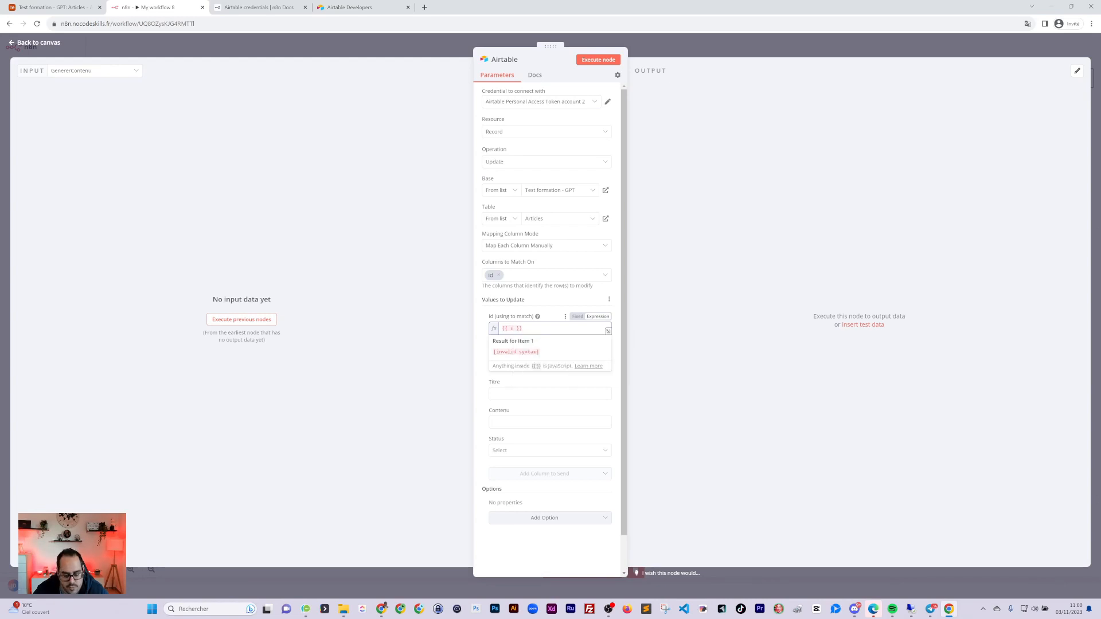
pyautogui.press('BackSpace')
pyautogui.write('$node[')
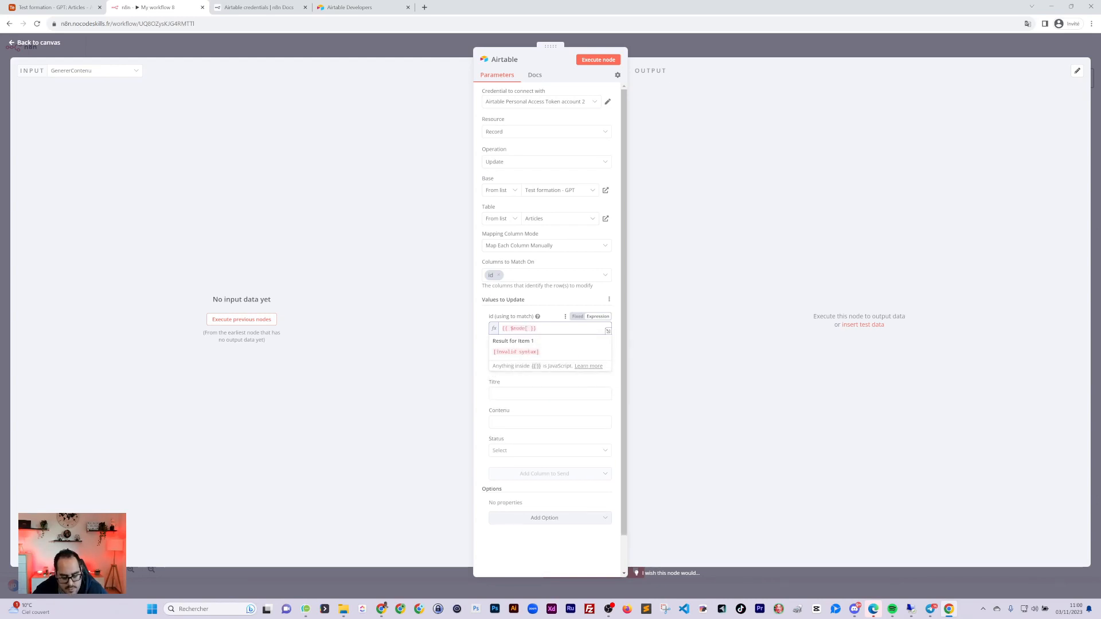
pyautogui.press('Left')
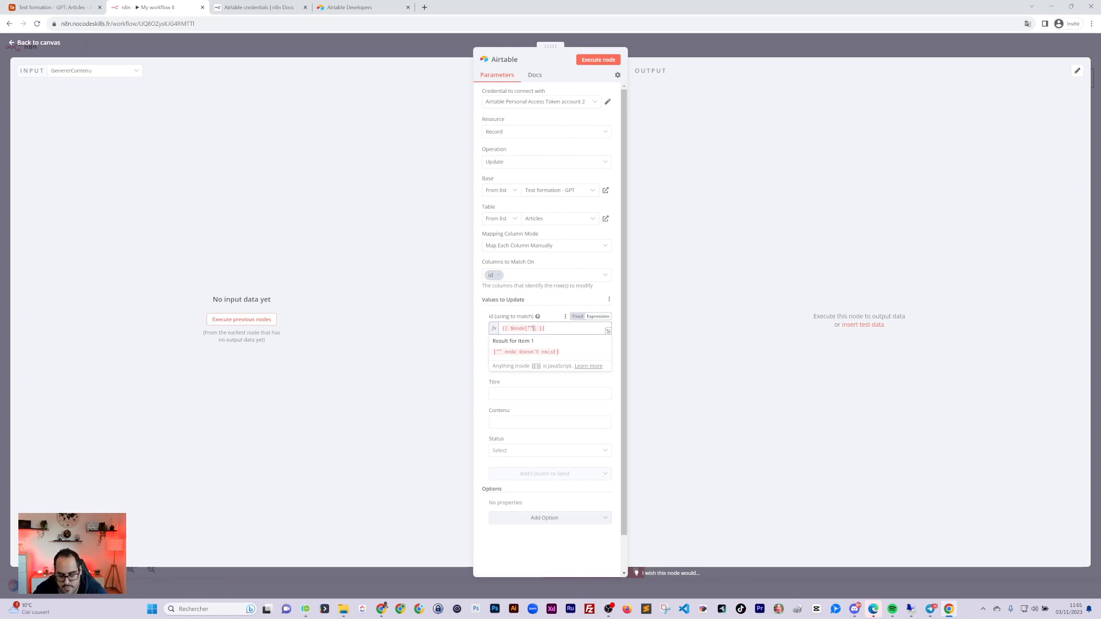
pyautogui.write('Bouce')
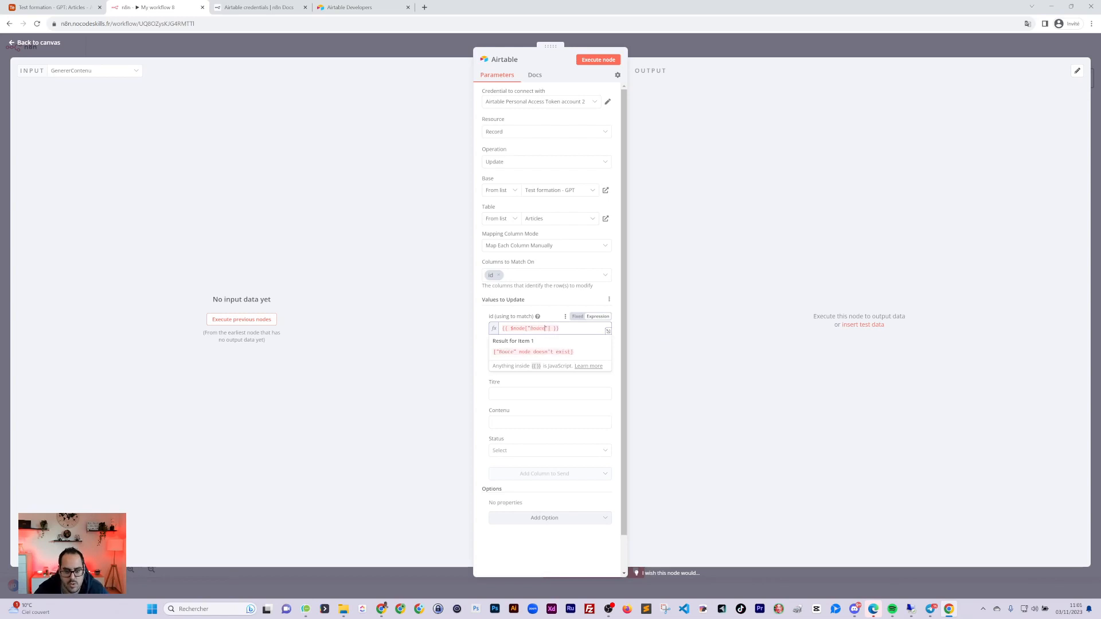
pyautogui.write('le')
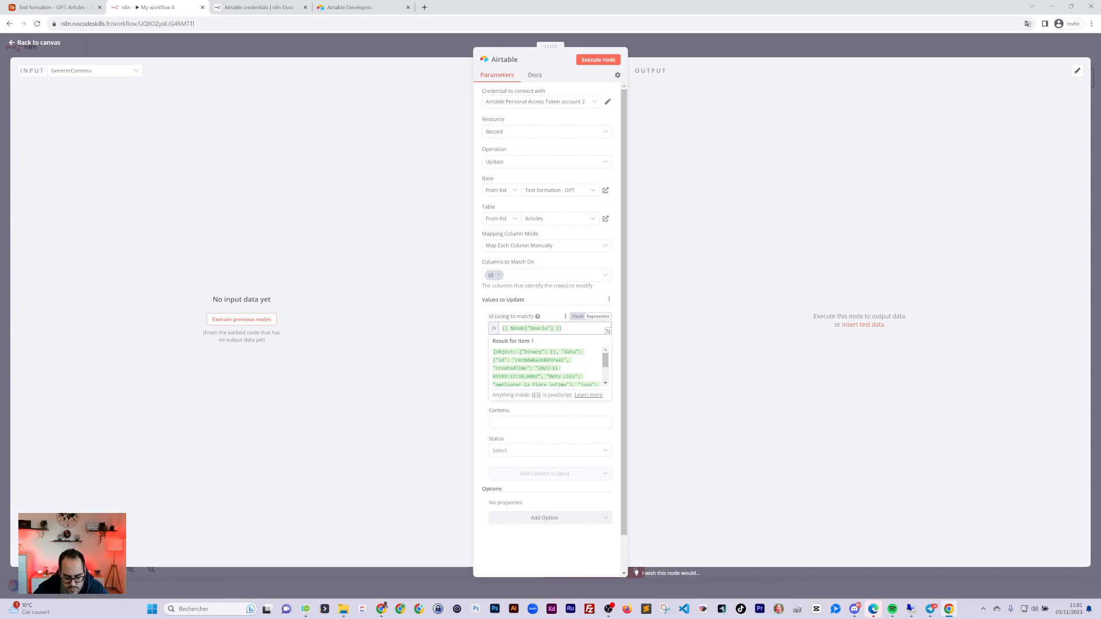
pyautogui.write('.json')
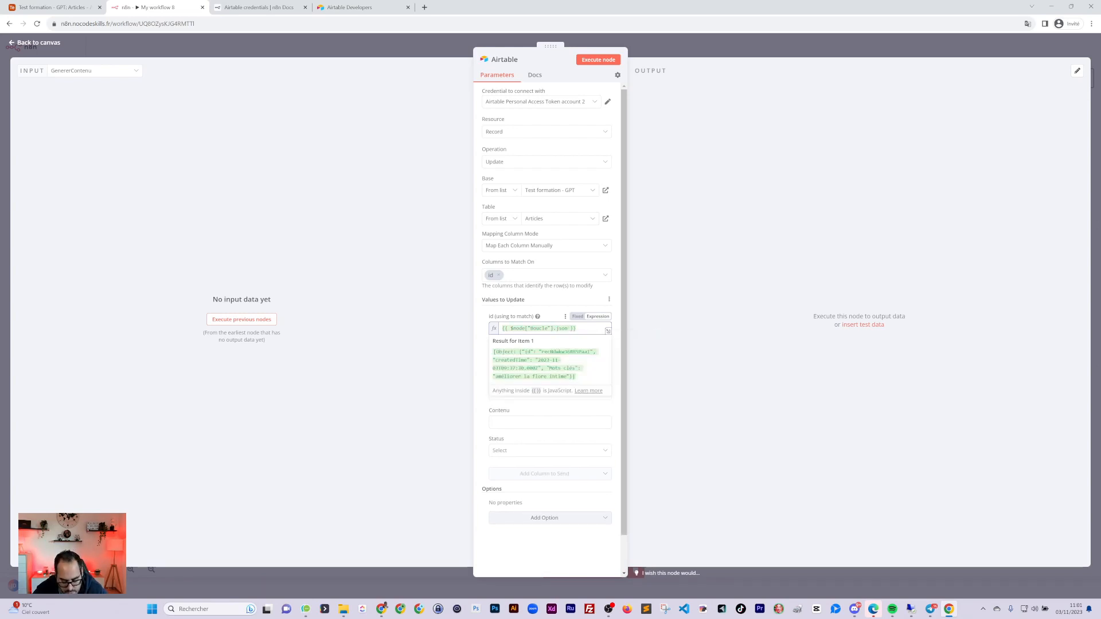
# Complete the id expression with ['id'] so it resolves to the Airtable record id
pyautogui.press('Print')
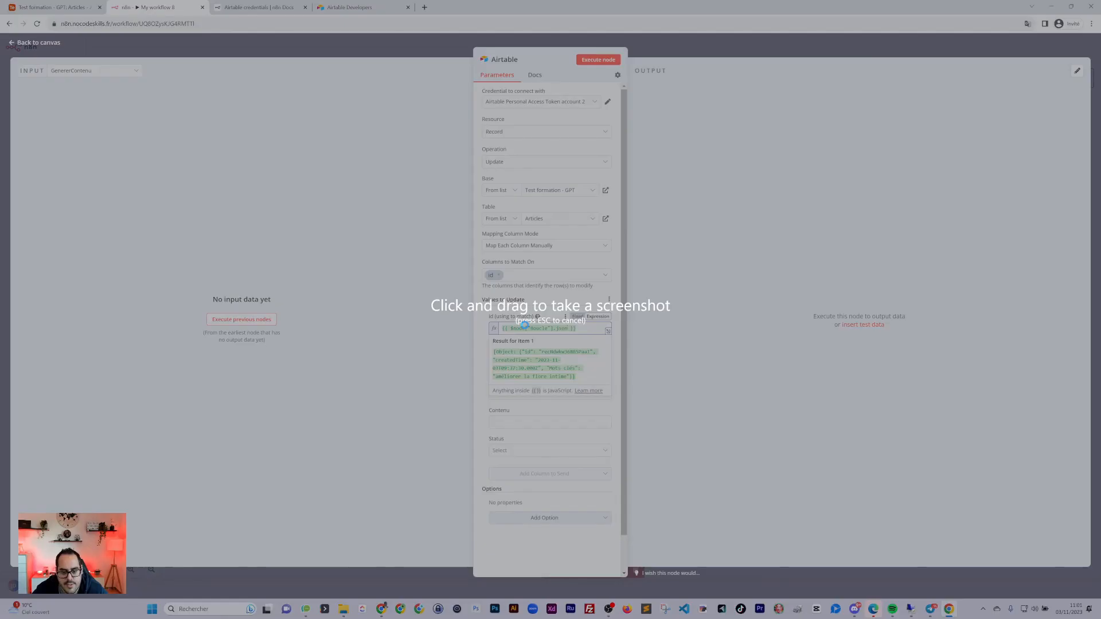
pyautogui.press('Escape')
pyautogui.moveTo(557, 313); pyautogui.dragTo(639, 382)
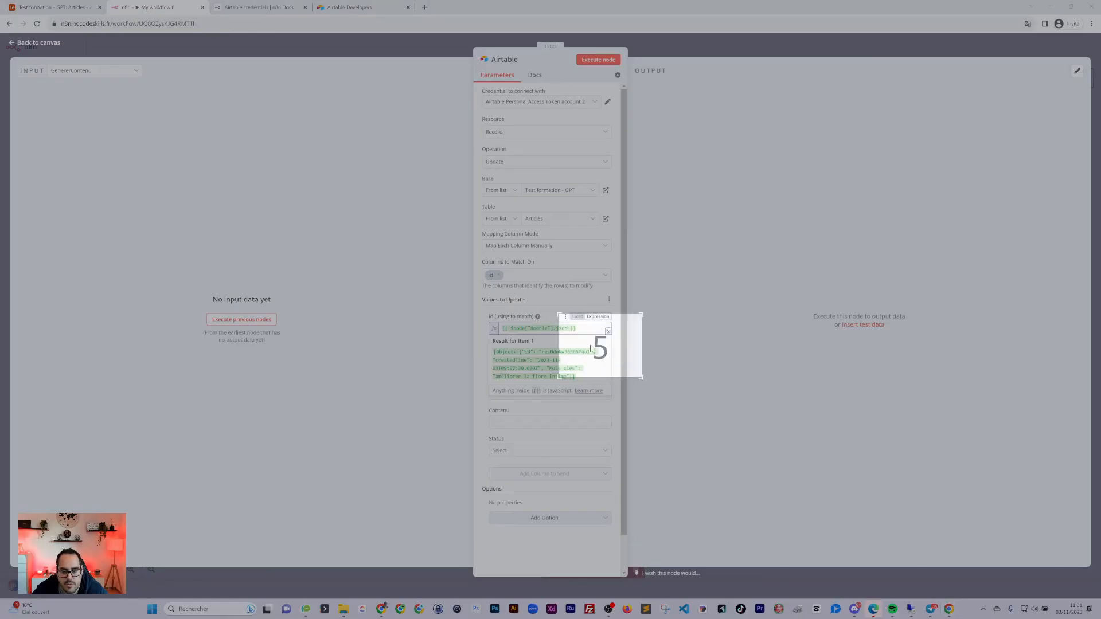
pyautogui.write('[')
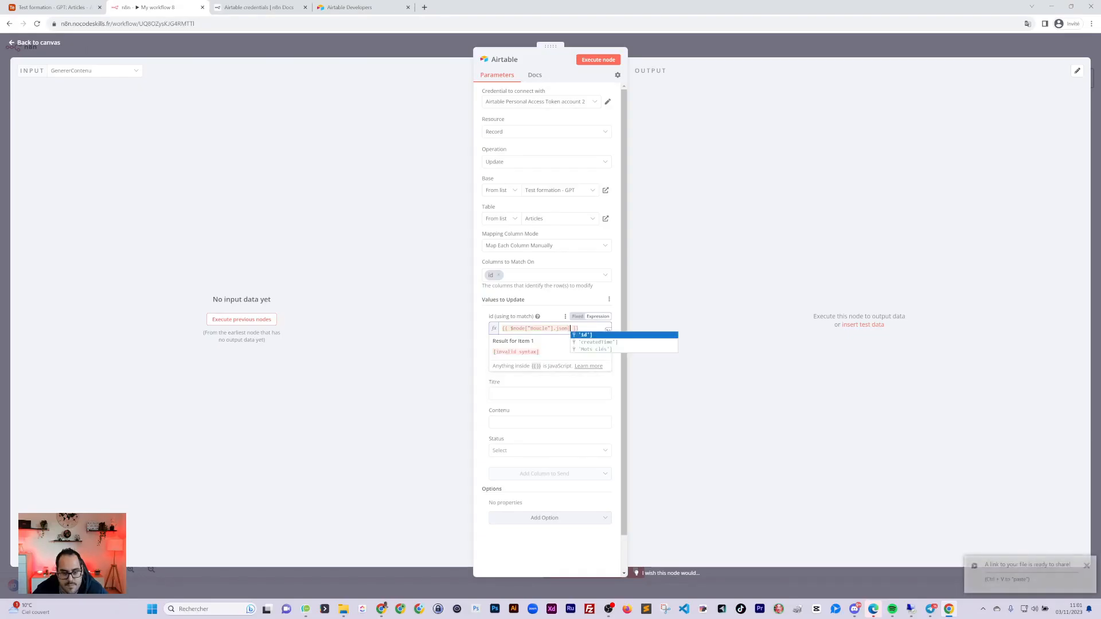
pyautogui.click(585, 335)
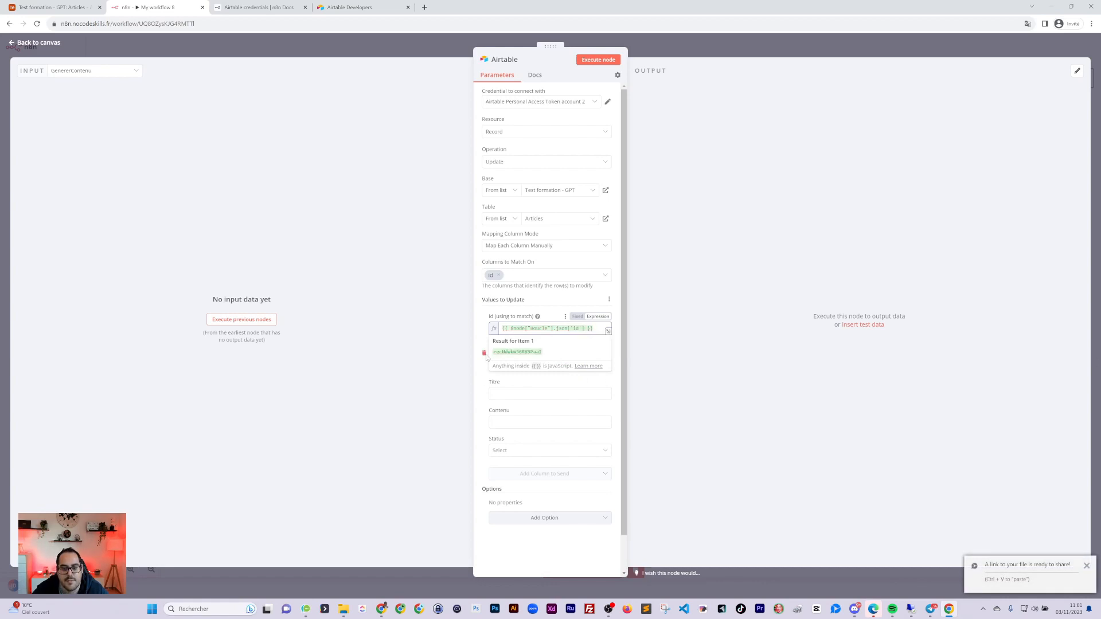
pyautogui.click(487, 332)
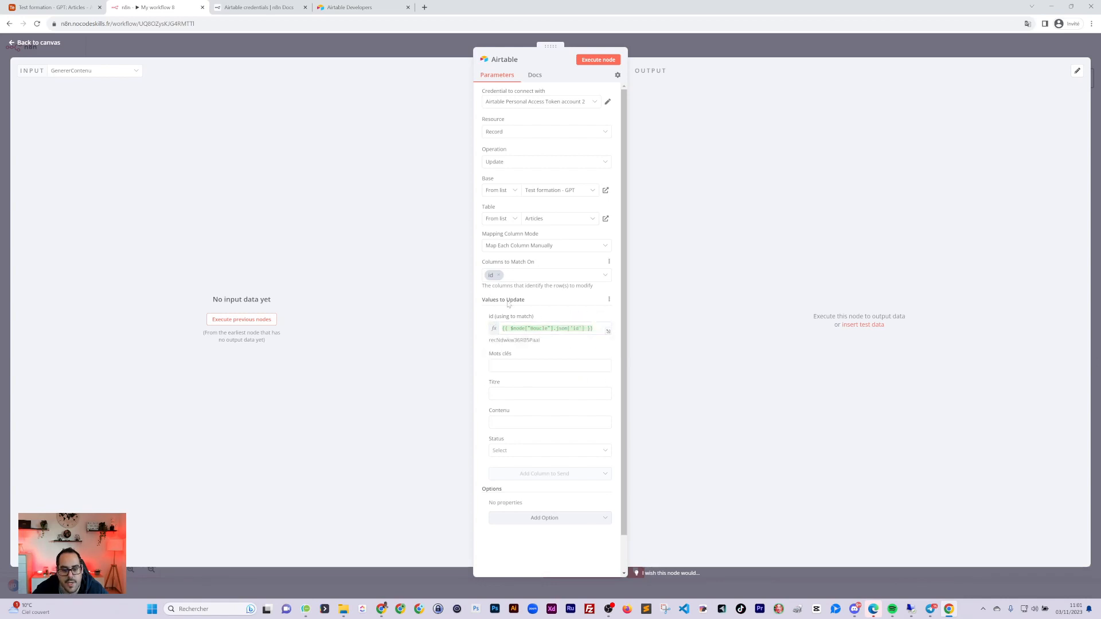
pyautogui.click(492, 365)
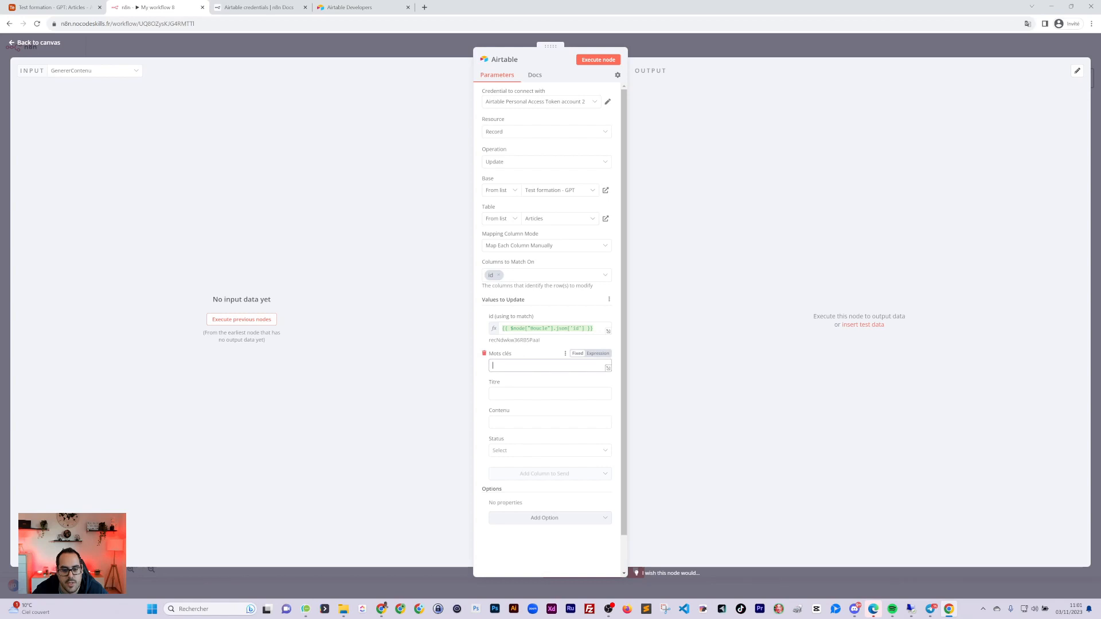
# Remove Mots clés and map Titre to {{ $node["Titre"].json["Titre"] }}
pyautogui.click(484, 354)
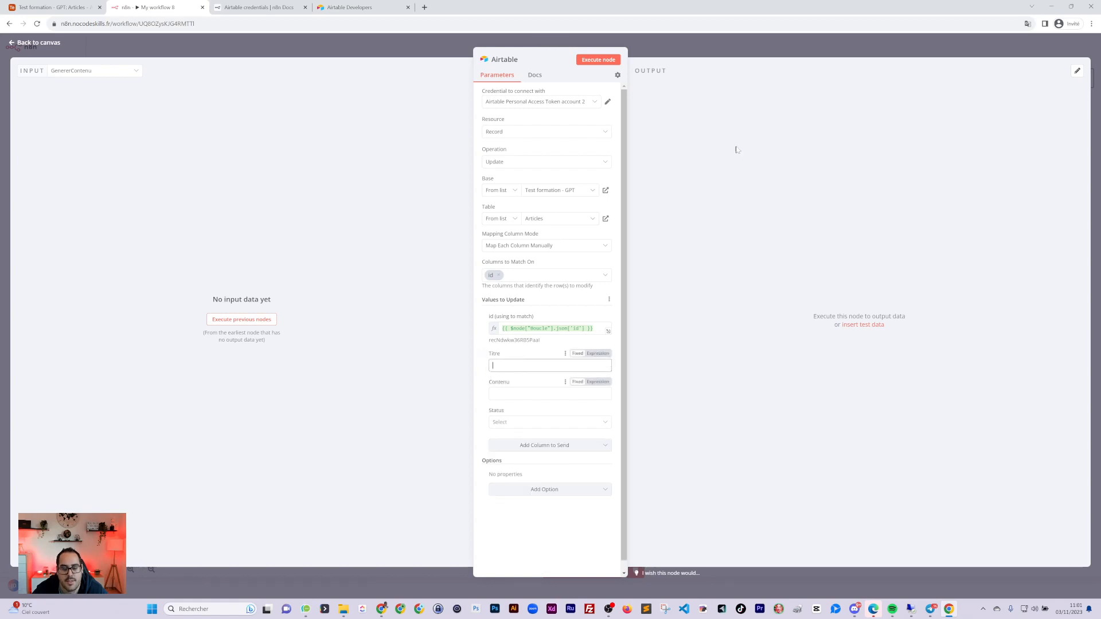
pyautogui.tripleClick(539, 329)
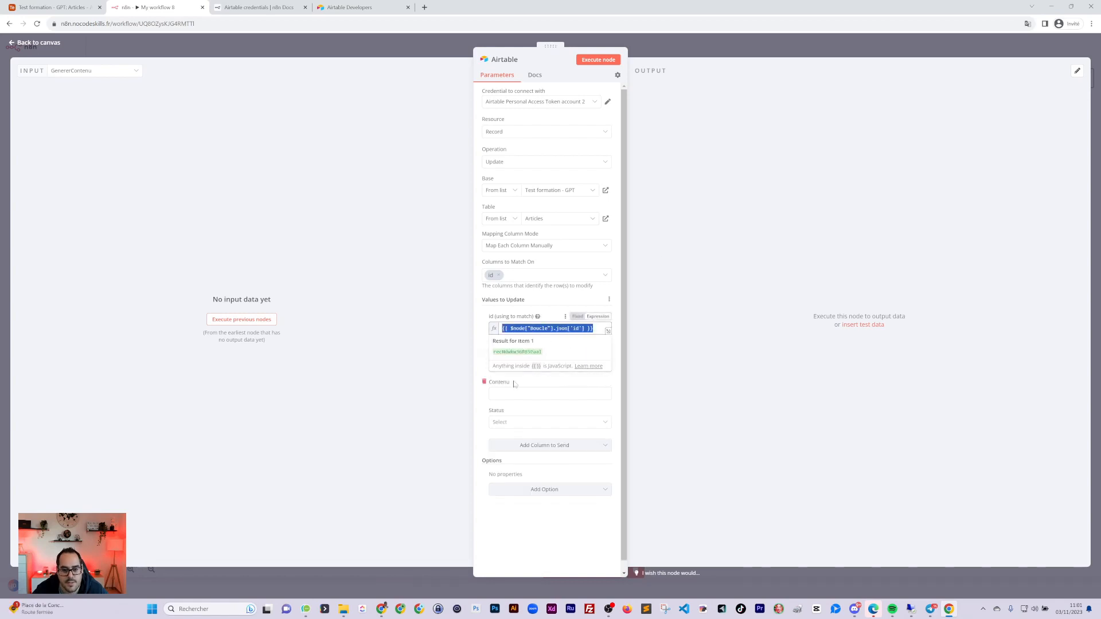
pyautogui.hotkey('ctrl', 'c')
pyautogui.click(526, 365)
pyautogui.hotkey('ctrl', 'v')
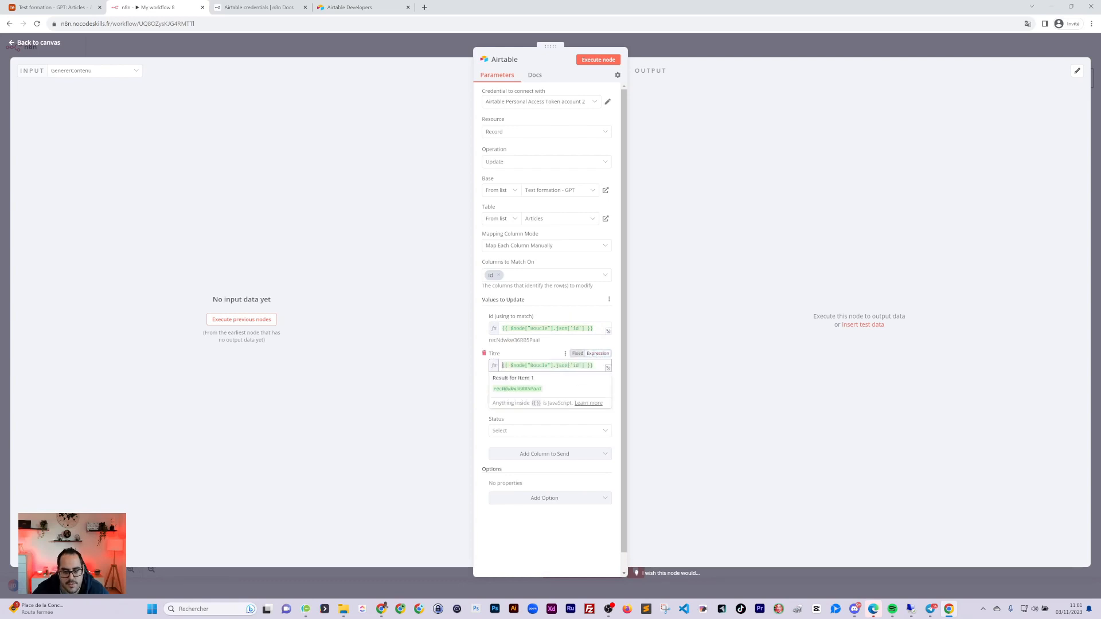
pyautogui.write('Ti')
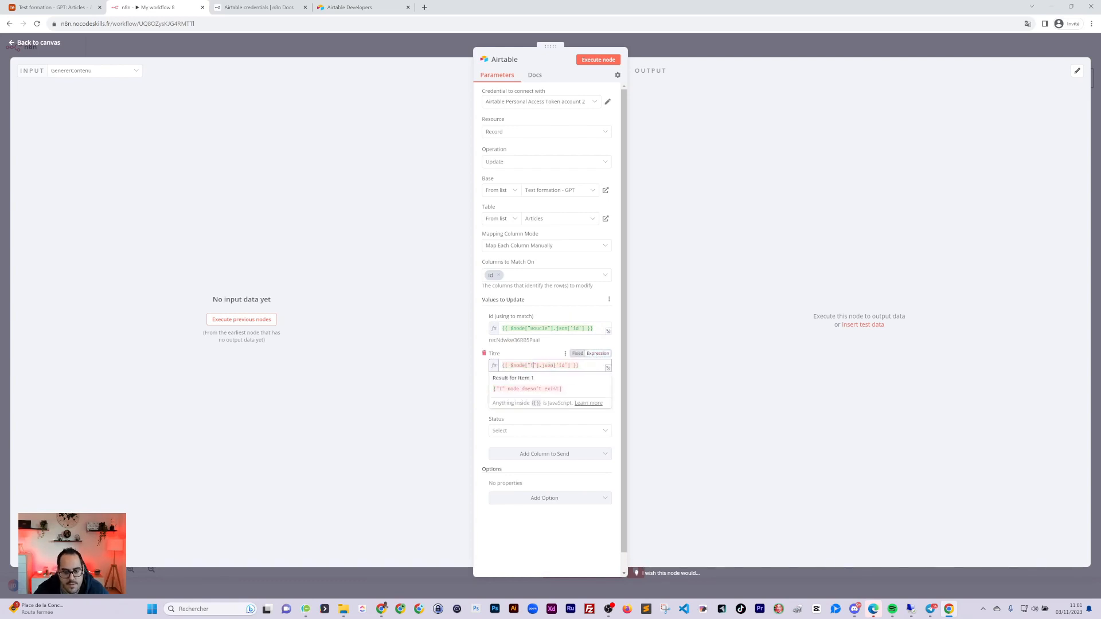
pyautogui.write('itre')
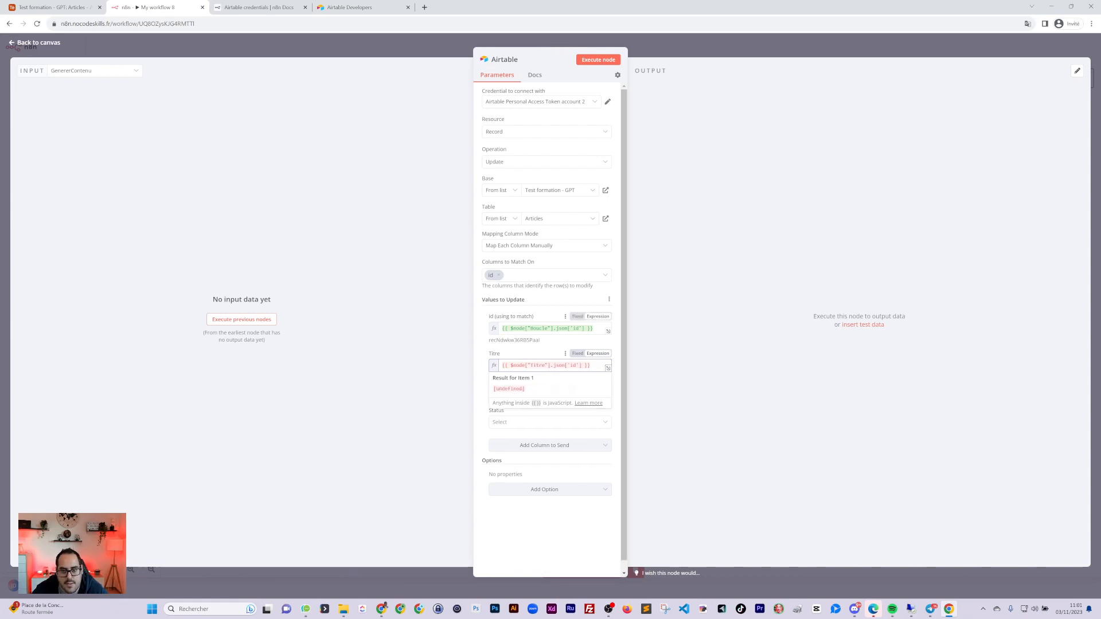
pyautogui.click(627, 228)
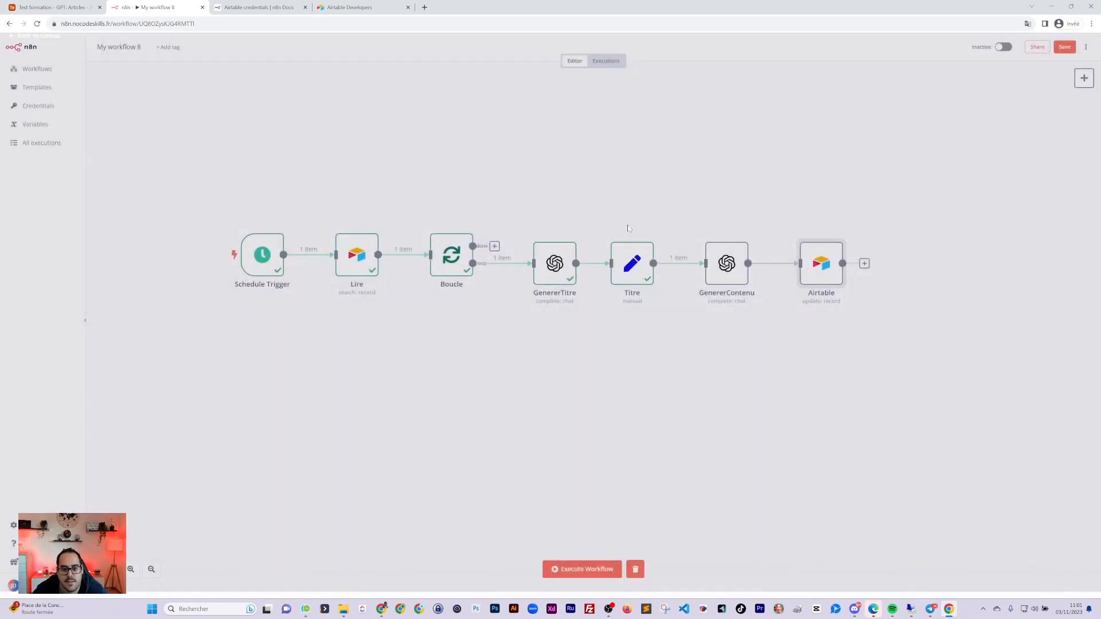
pyautogui.doubleClick(634, 266)
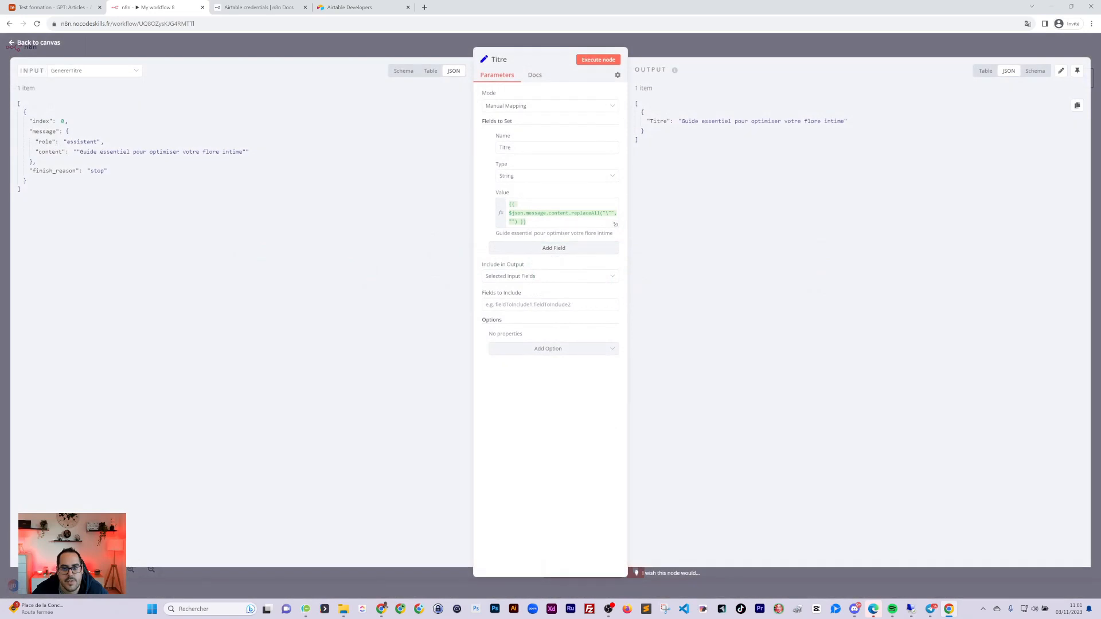
pyautogui.press('Escape')
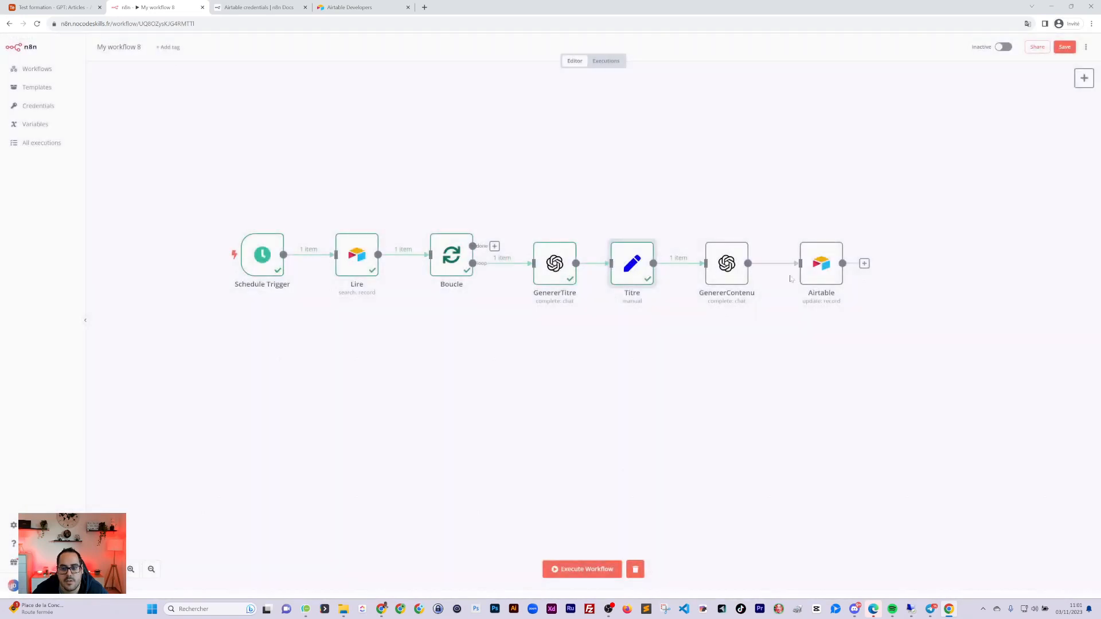
# Copy the Titre expression into the Contenu field as an expression
pyautogui.doubleClick(818, 267)
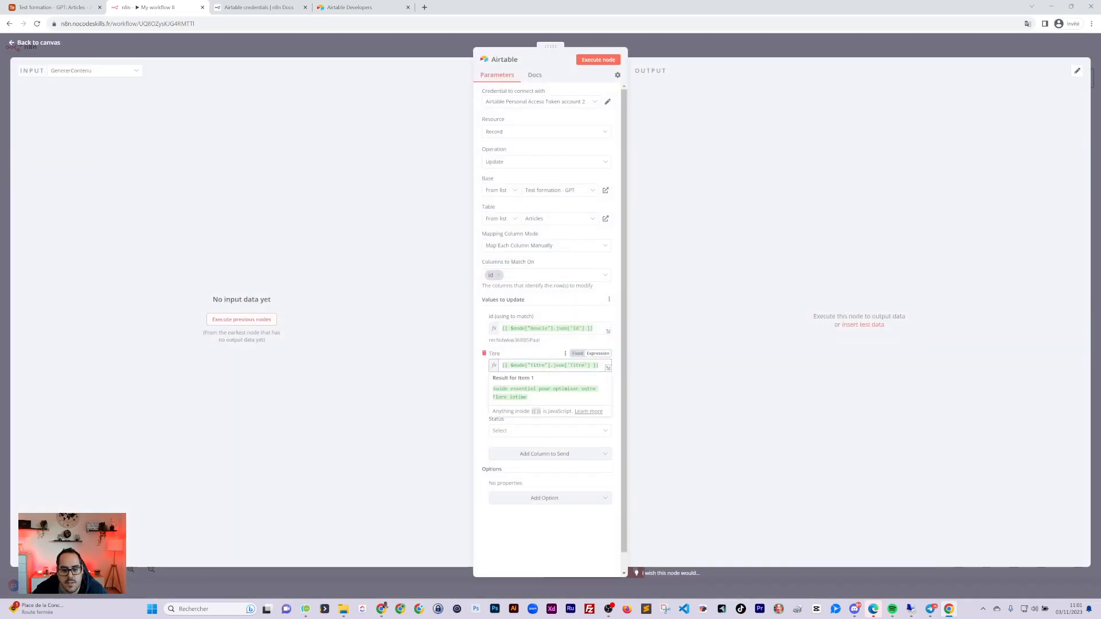
pyautogui.click(487, 383)
pyautogui.click(558, 366)
pyautogui.hotkey('ctrl', 'a')
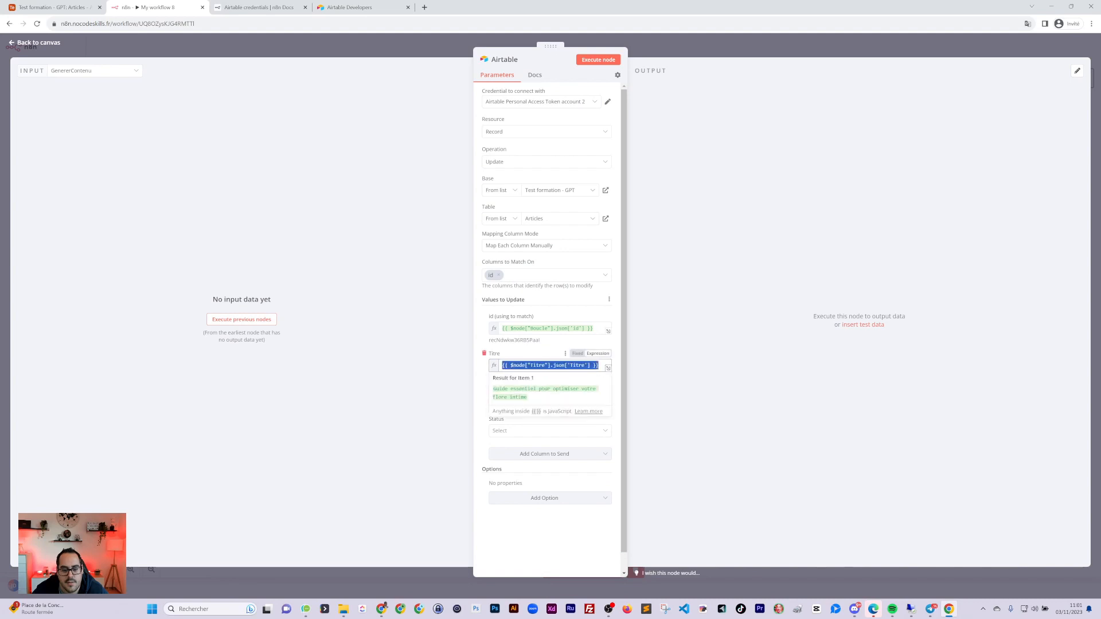
pyautogui.hotkey('ctrl', 'c')
pyautogui.click(481, 413)
pyautogui.click(533, 402)
pyautogui.hotkey('ctrl', 'v')
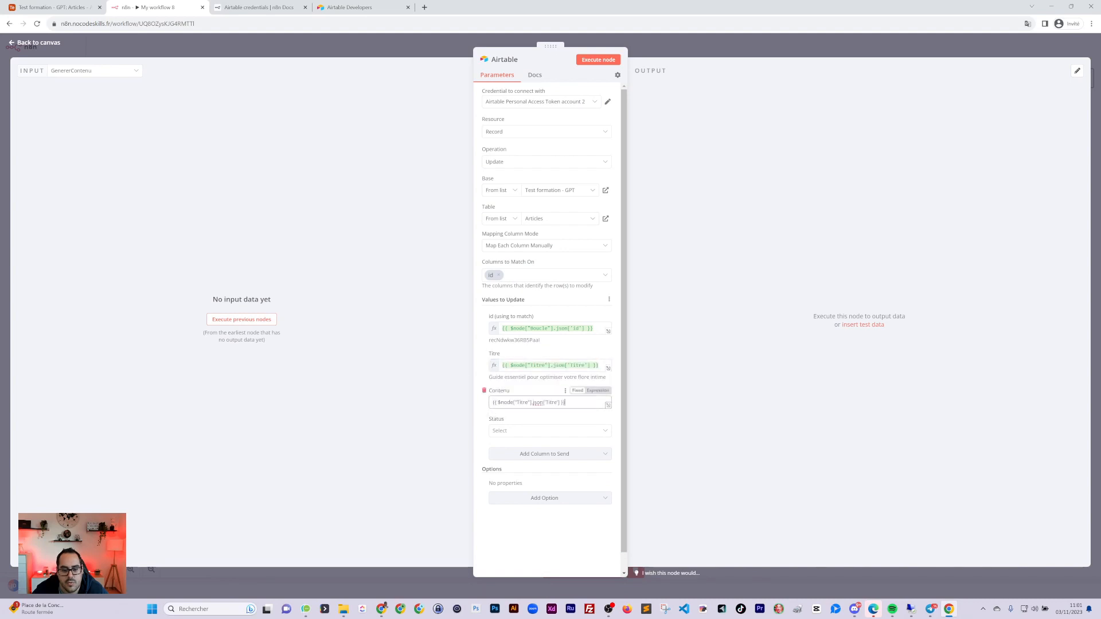
pyautogui.click(604, 393)
pyautogui.press('Escape')
pyautogui.doubleClick(723, 275)
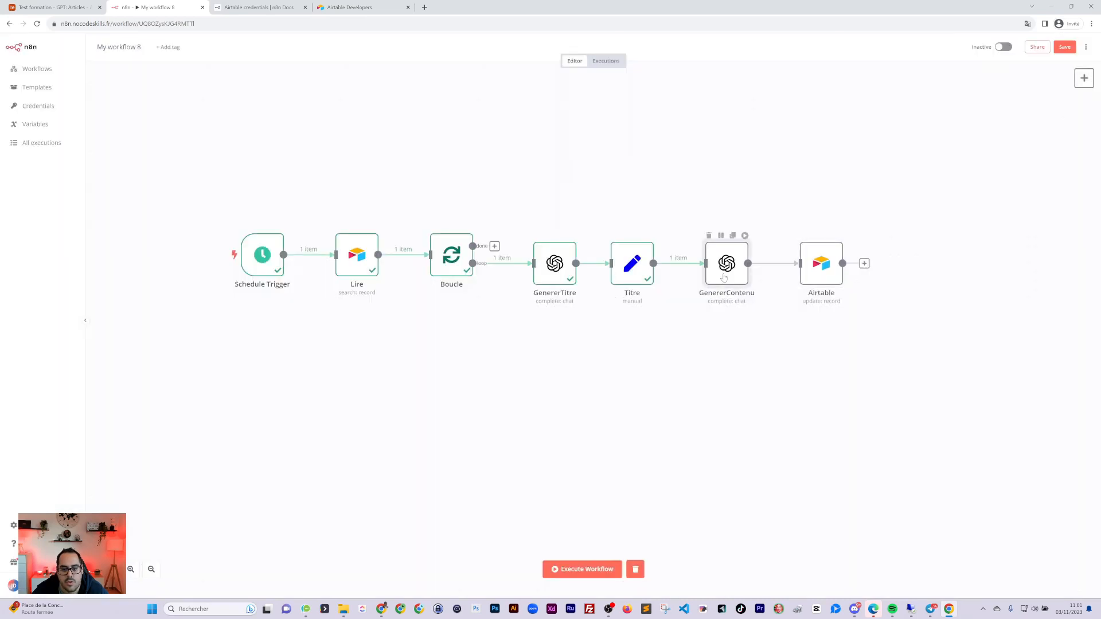
# Duplicate the Titre node and place the copy between GenererContenu and Airtable
pyautogui.click(553, 62)
pyautogui.doubleClick(577, 56)
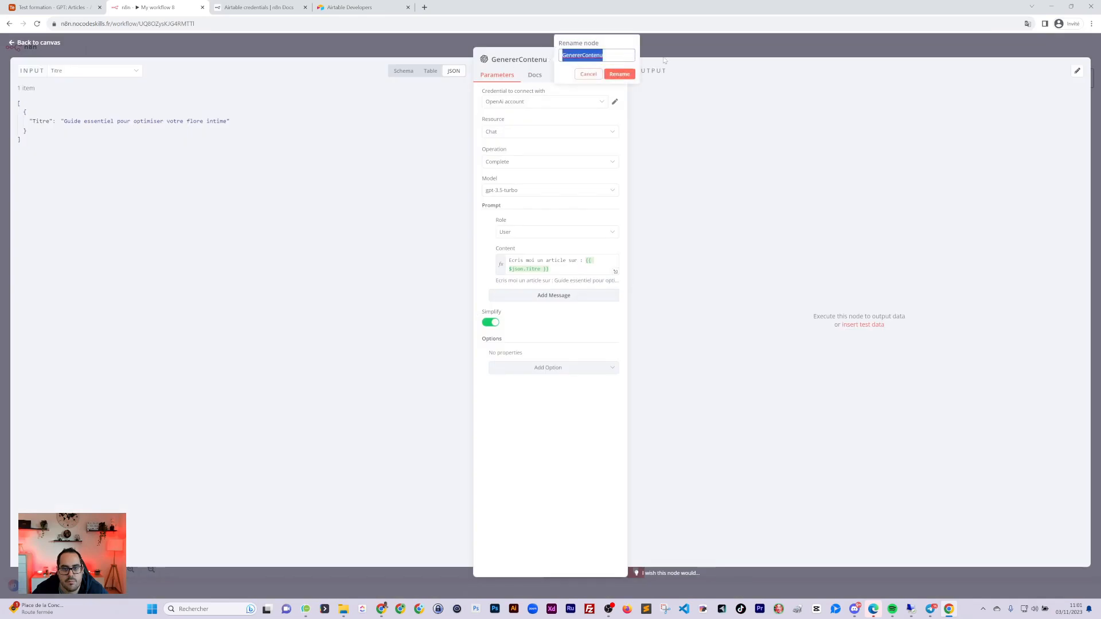
pyautogui.click(702, 51)
pyautogui.moveTo(821, 261); pyautogui.dragTo(864, 253)
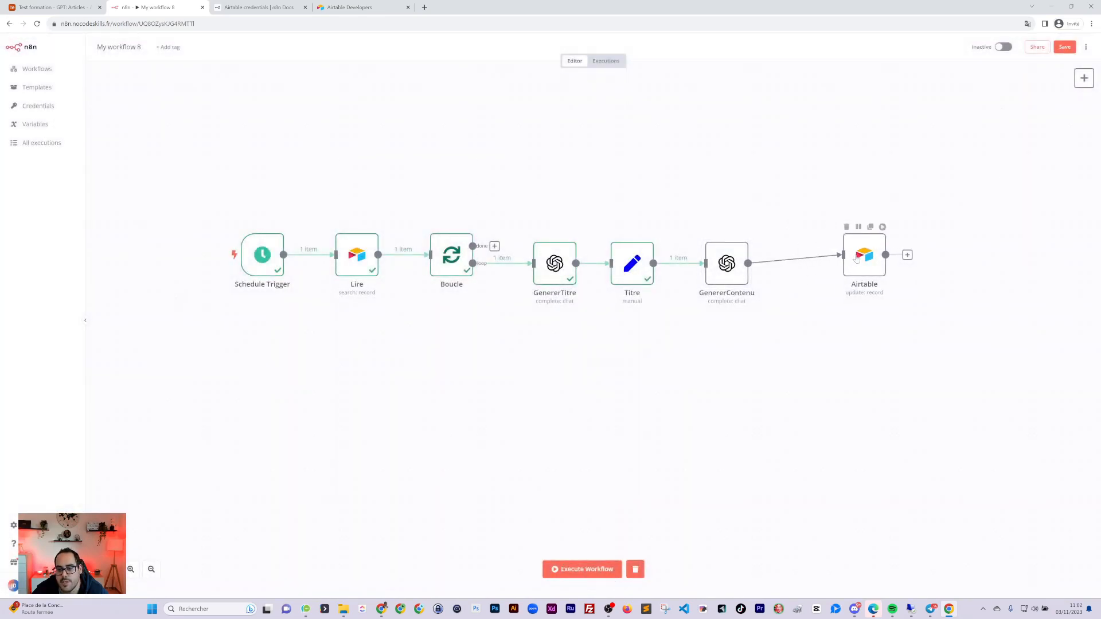
pyautogui.click(787, 259)
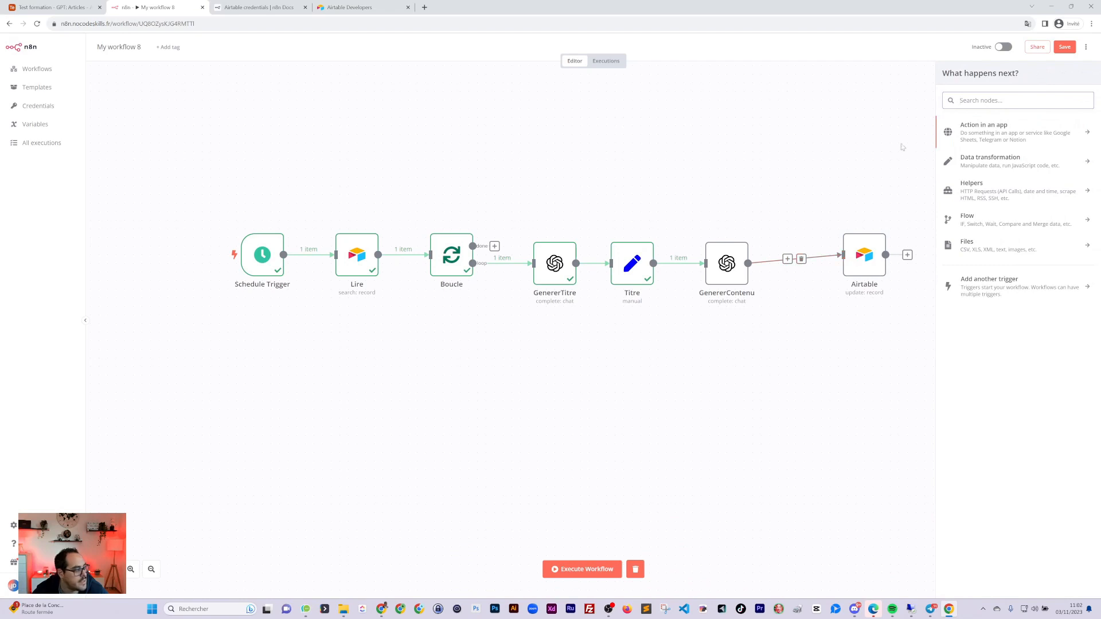
pyautogui.click(639, 236)
pyautogui.moveTo(637, 322); pyautogui.dragTo(766, 309)
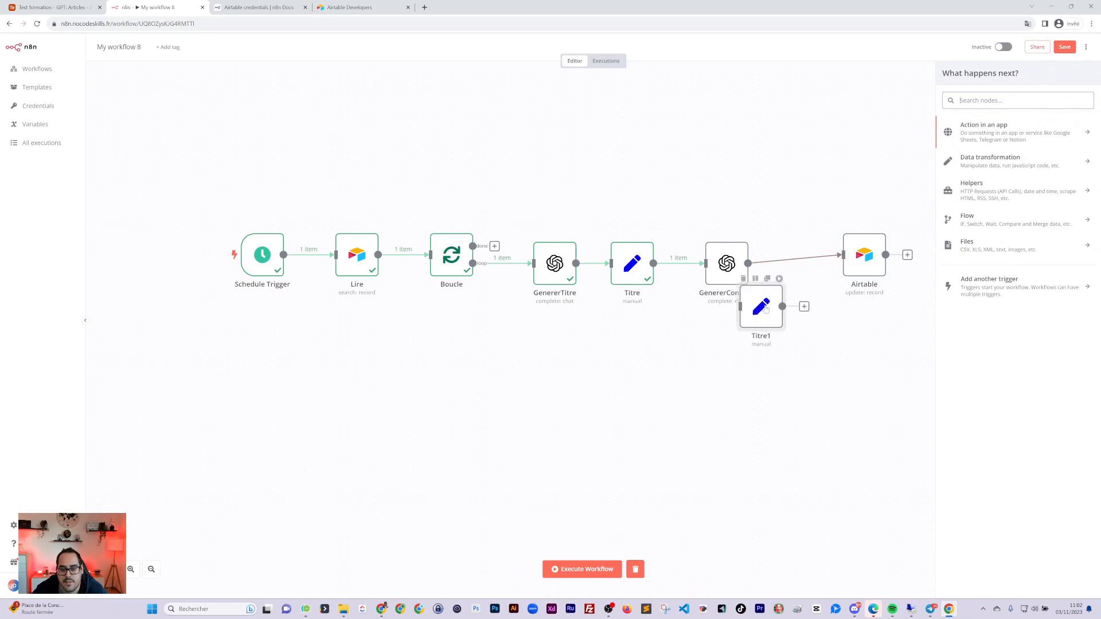
pyautogui.click(800, 259)
pyautogui.moveTo(862, 257); pyautogui.dragTo(904, 266)
pyautogui.moveTo(756, 313); pyautogui.dragTo(808, 268)
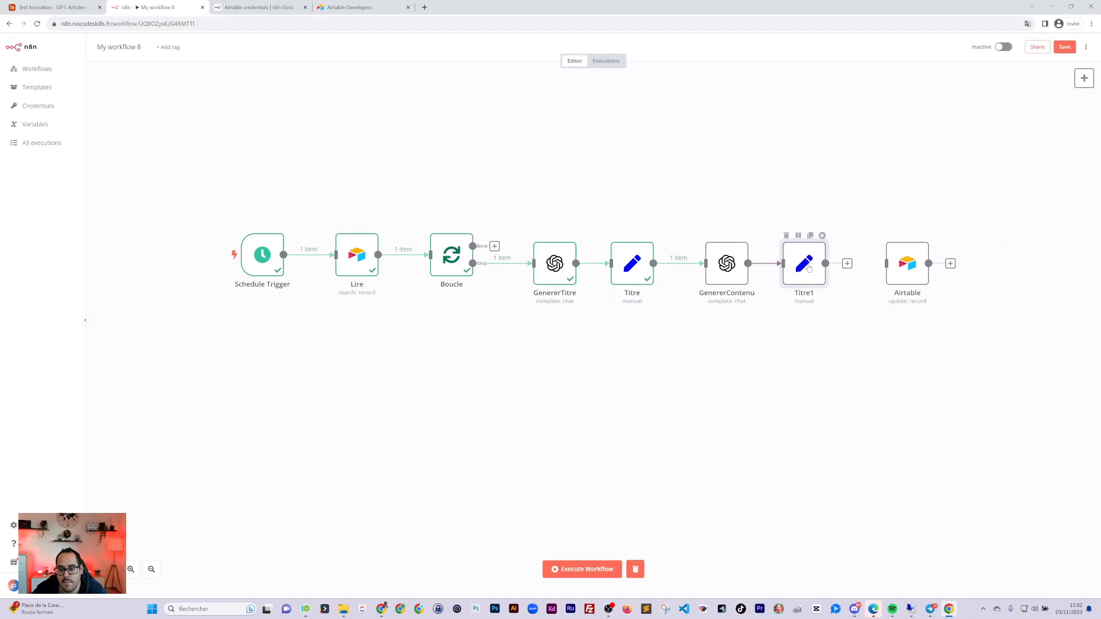
# Rename the copy and its field to Contenu, and connect it to Airtable
pyautogui.doubleClick(808, 268)
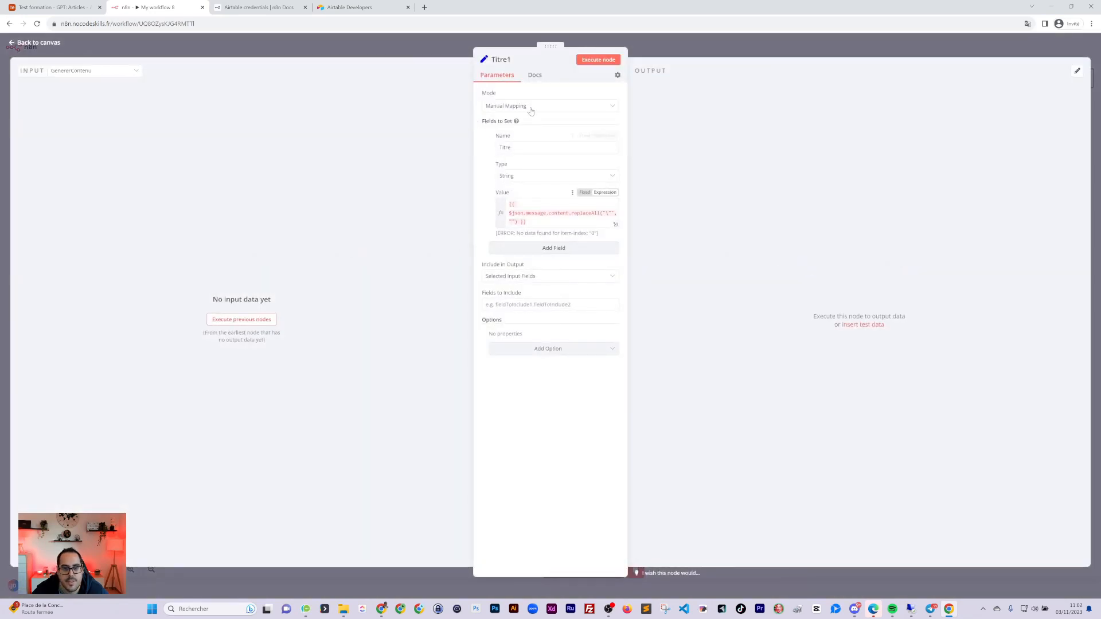
pyautogui.doubleClick(505, 147)
pyautogui.write('Contenu')
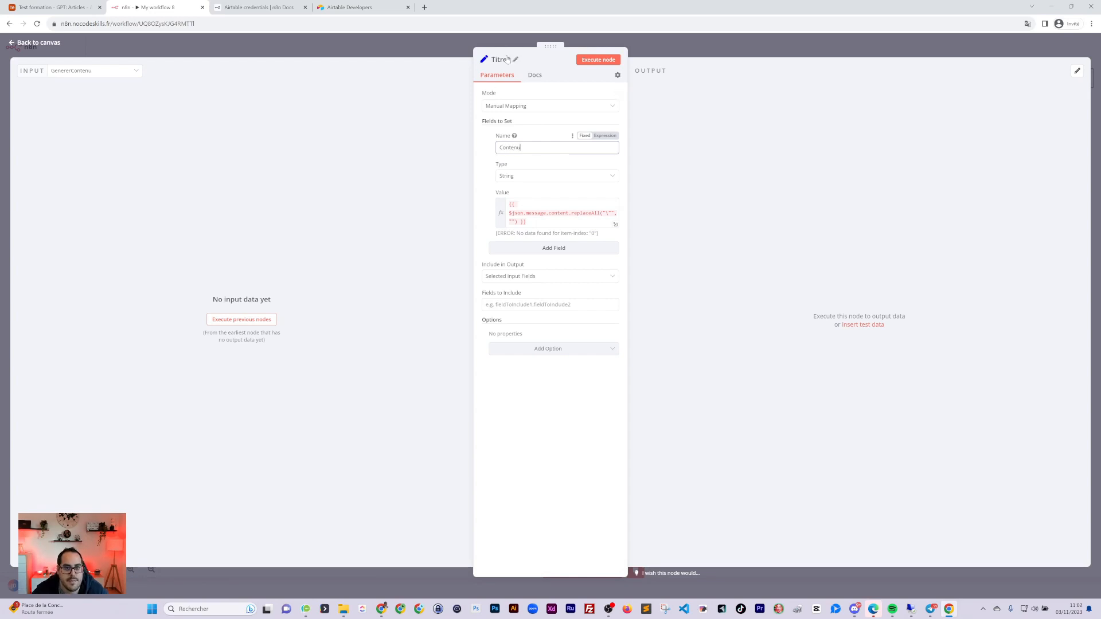
pyautogui.click(507, 59)
pyautogui.write('Contenu')
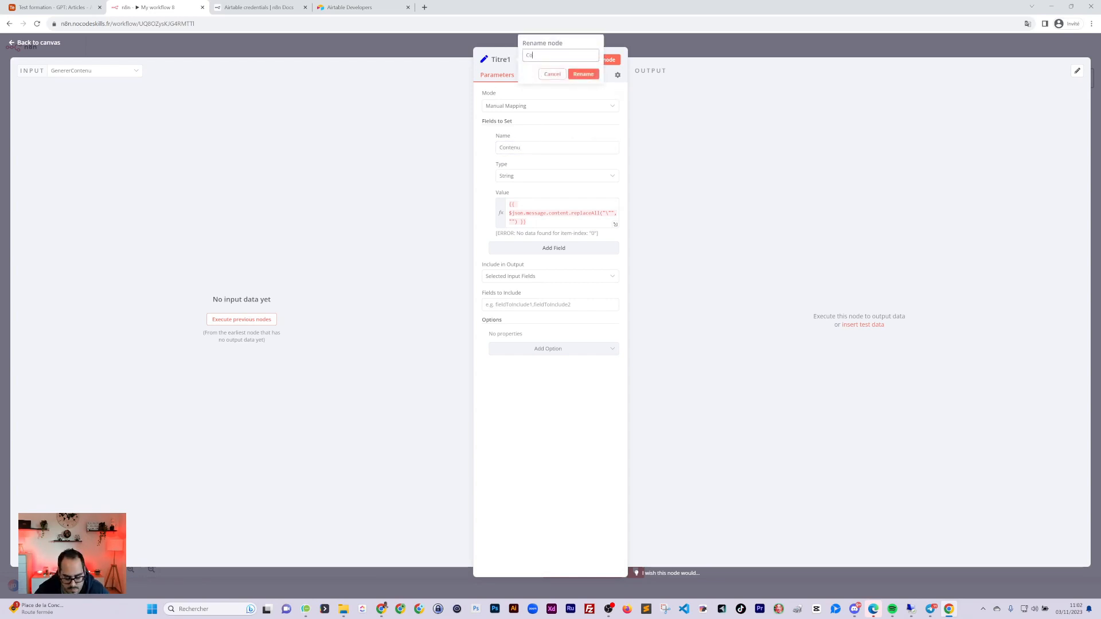
pyautogui.click(583, 74)
pyautogui.click(738, 118)
pyautogui.moveTo(845, 263); pyautogui.dragTo(906, 264)
pyautogui.moveTo(900, 266); pyautogui.dragTo(883, 266)
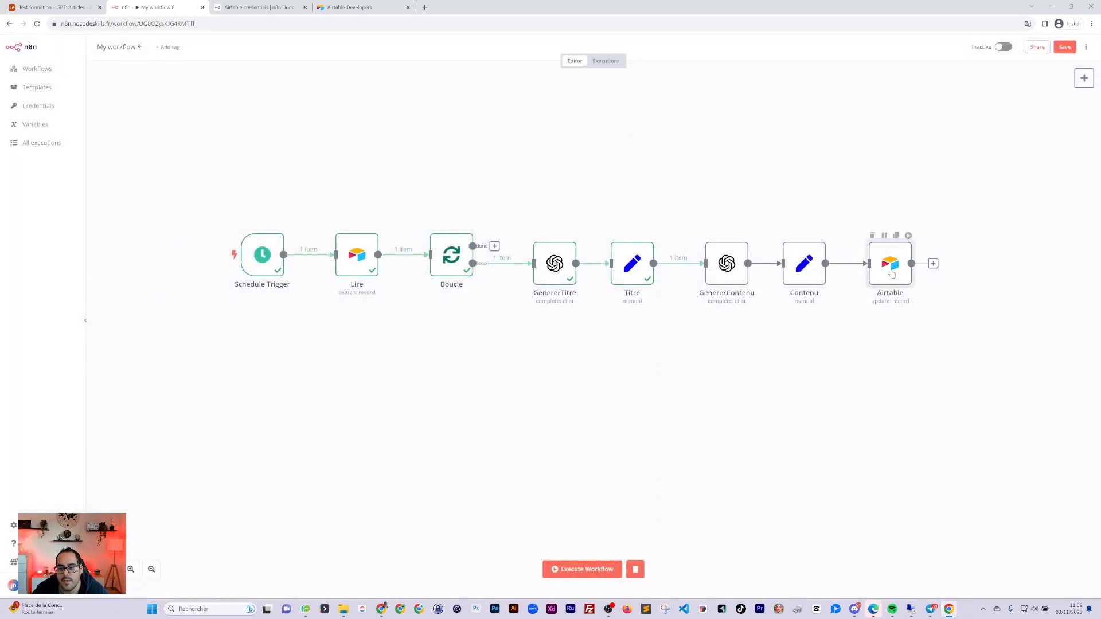
# Rename the Airtable update node to MAJ
pyautogui.doubleClick(892, 273)
pyautogui.click(504, 59)
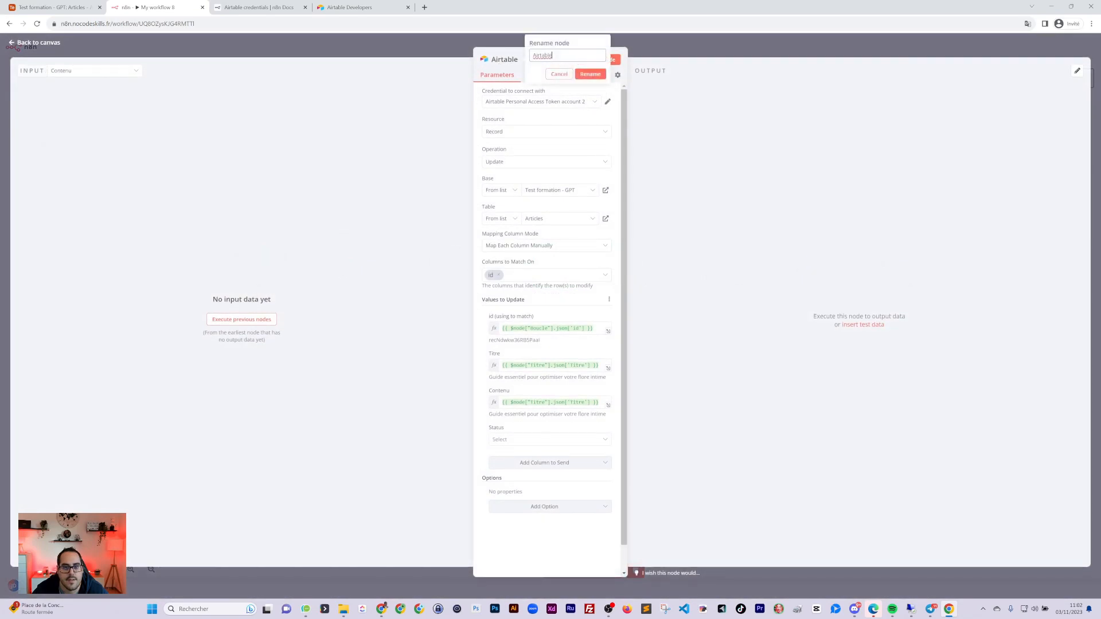
pyautogui.write('MA')
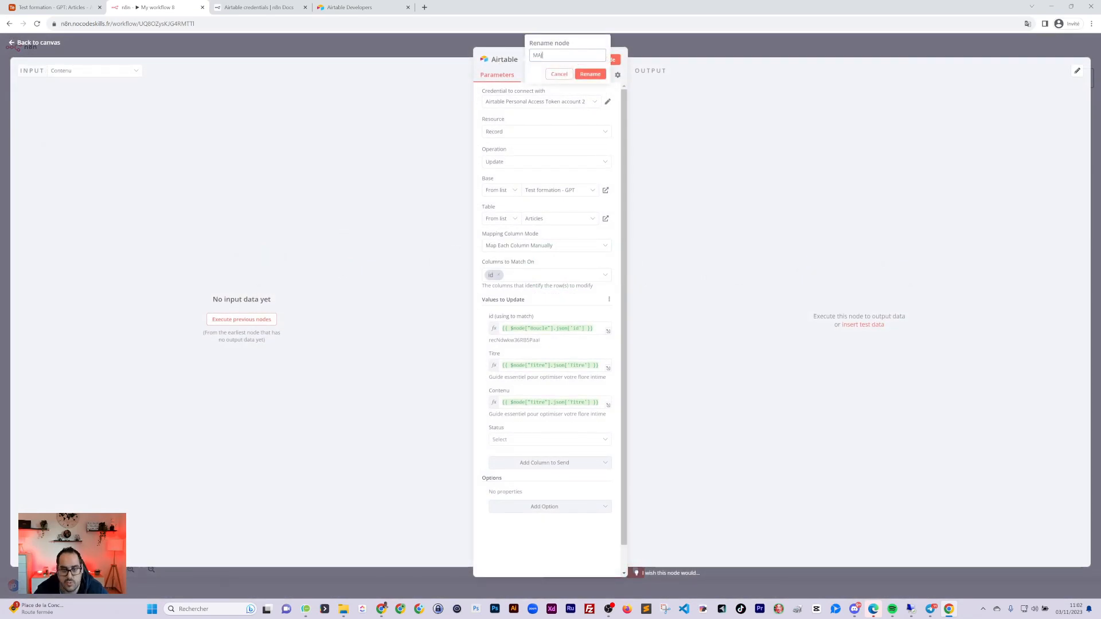
pyautogui.write('J')
pyautogui.click(590, 74)
pyautogui.click(766, 52)
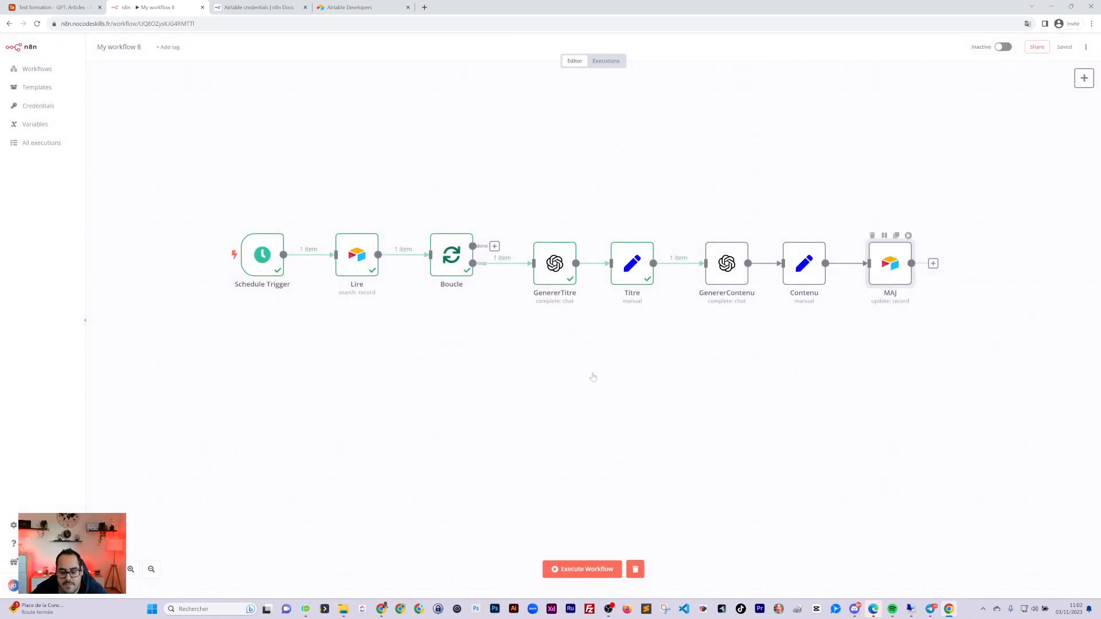
# Set MAJ's Status column to Done and save the workflow
pyautogui.press('Return')
pyautogui.click(512, 440)
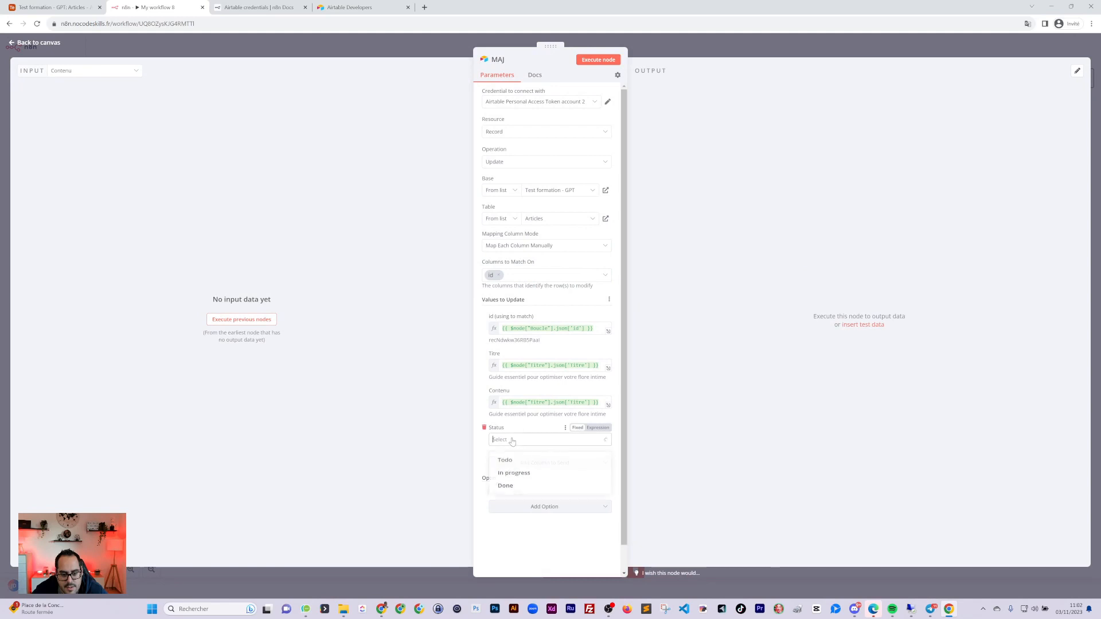
pyautogui.click(506, 486)
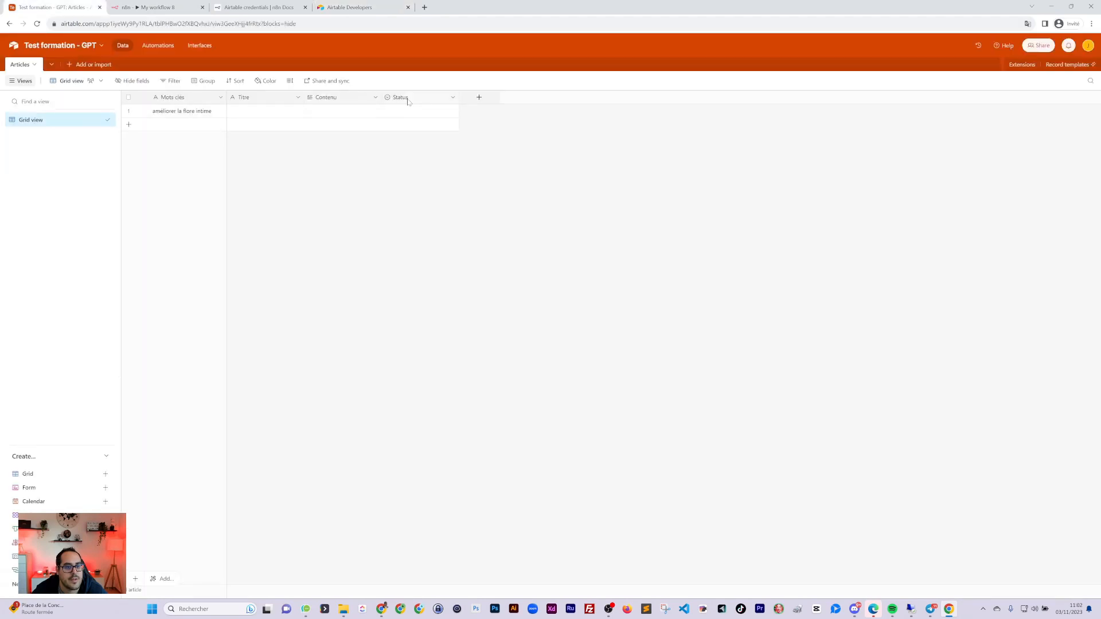
pyautogui.click(343, 7)
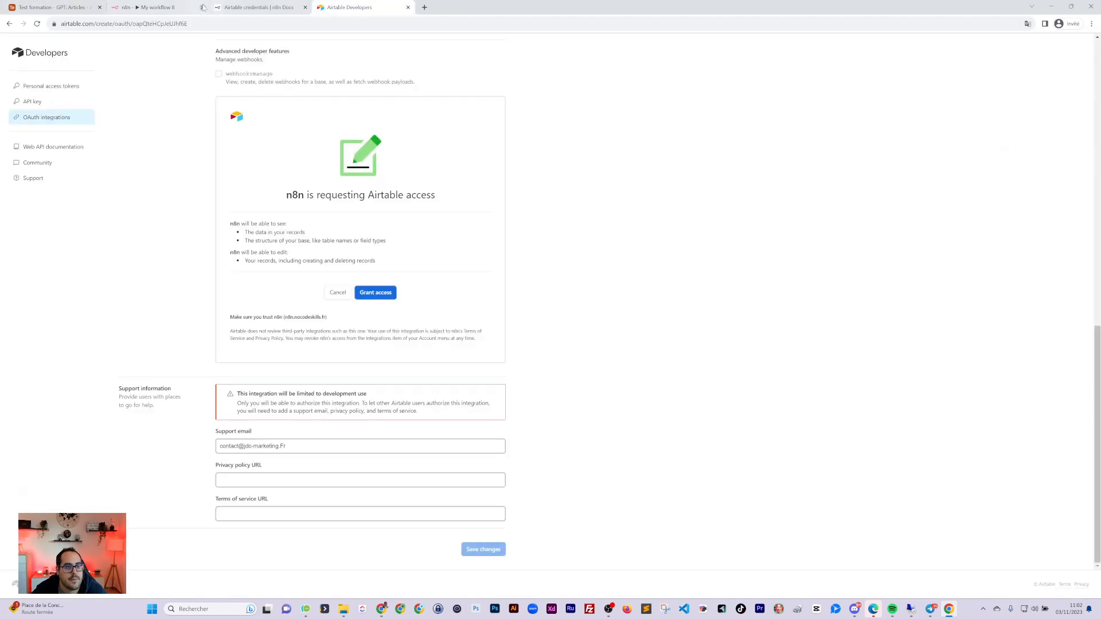
pyautogui.click(249, 8)
pyautogui.click(136, 5)
pyautogui.click(63, 7)
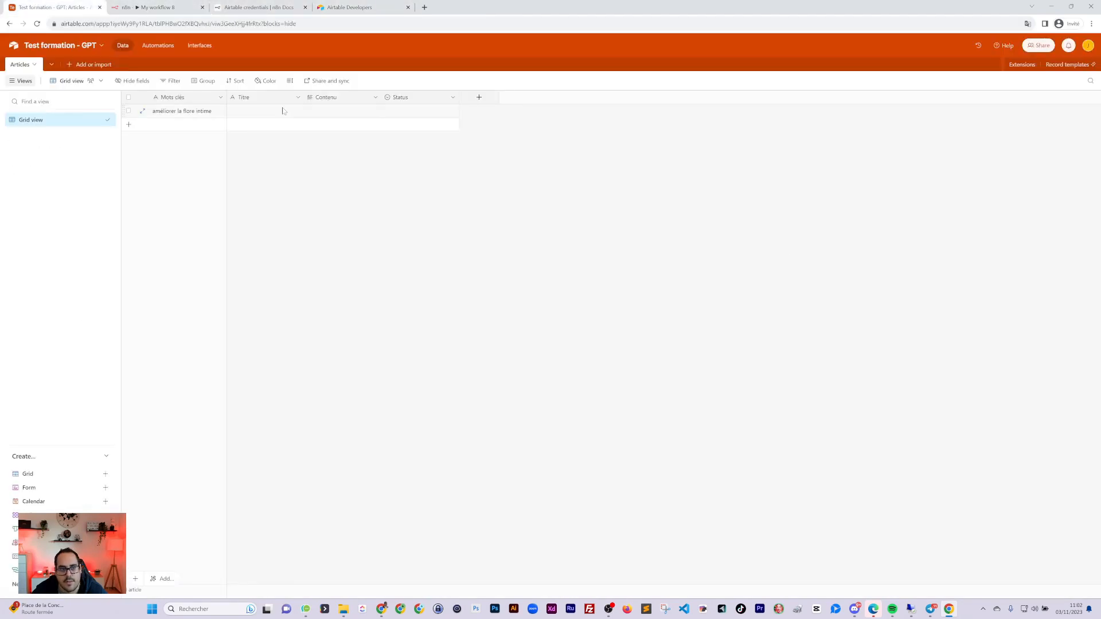
pyautogui.click(156, 7)
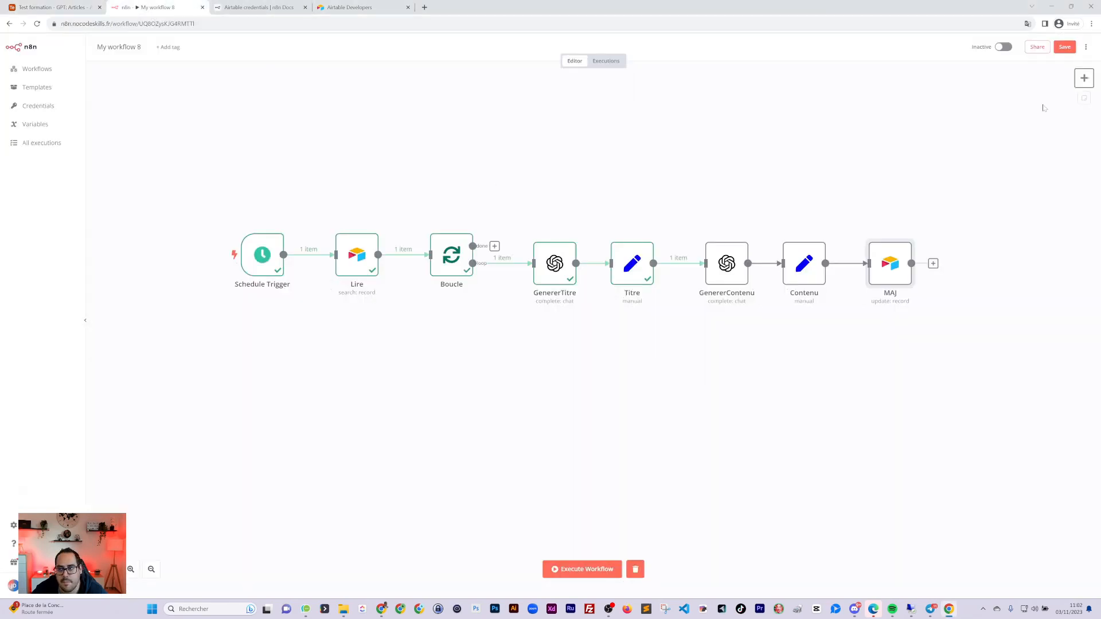
pyautogui.click(1065, 47)
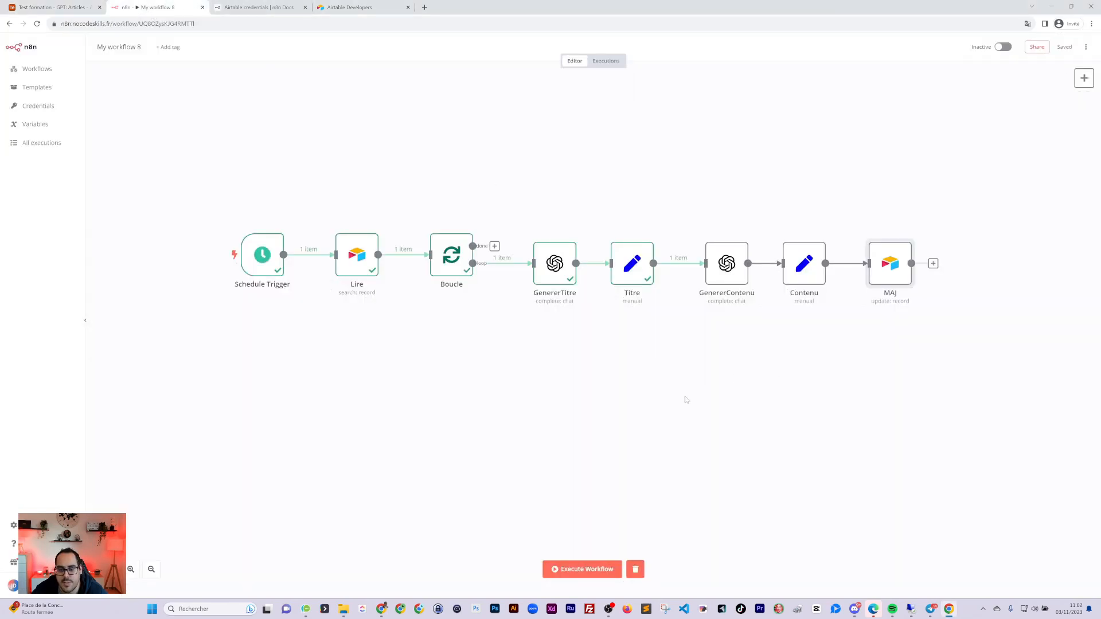
# Run the whole workflow, check the Articles table, and open MAJ's output record
pyautogui.click(580, 568)
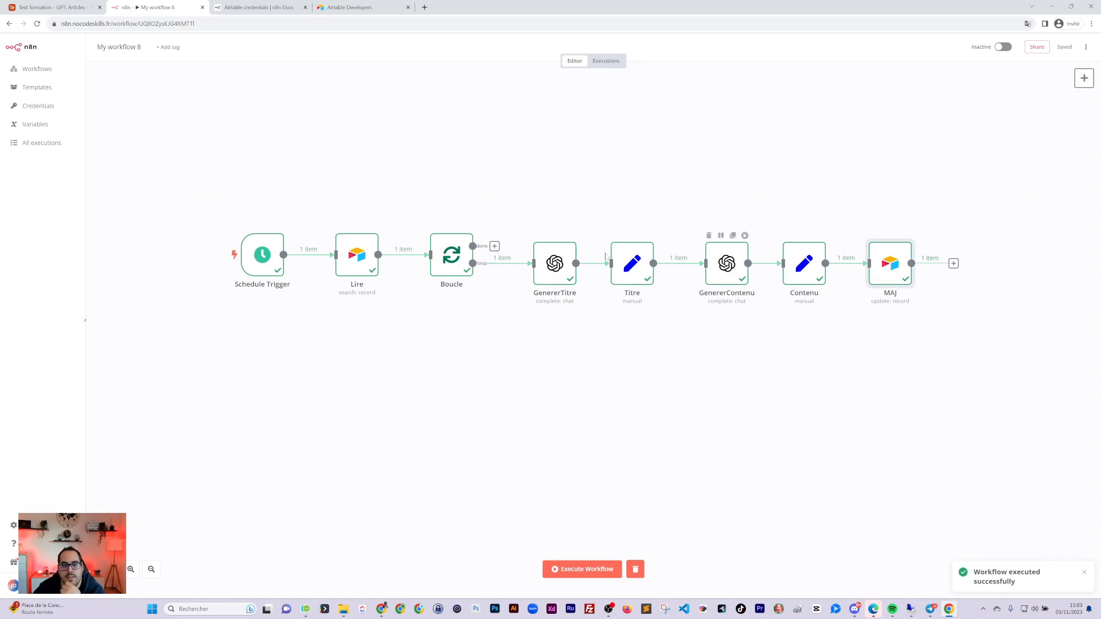
pyautogui.click(62, 8)
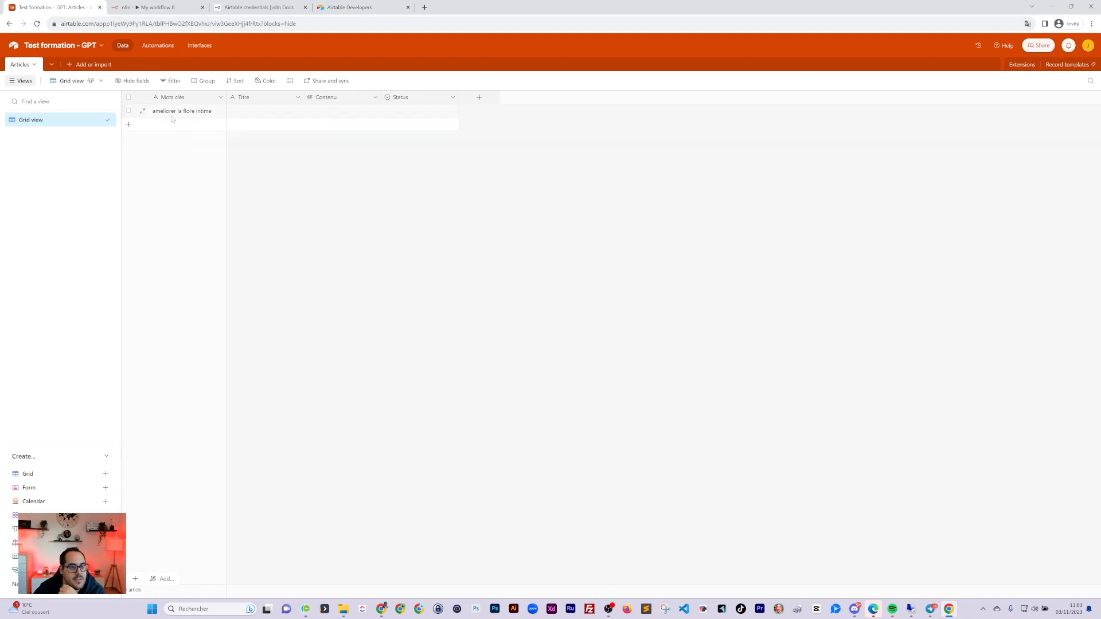
pyautogui.click(148, 7)
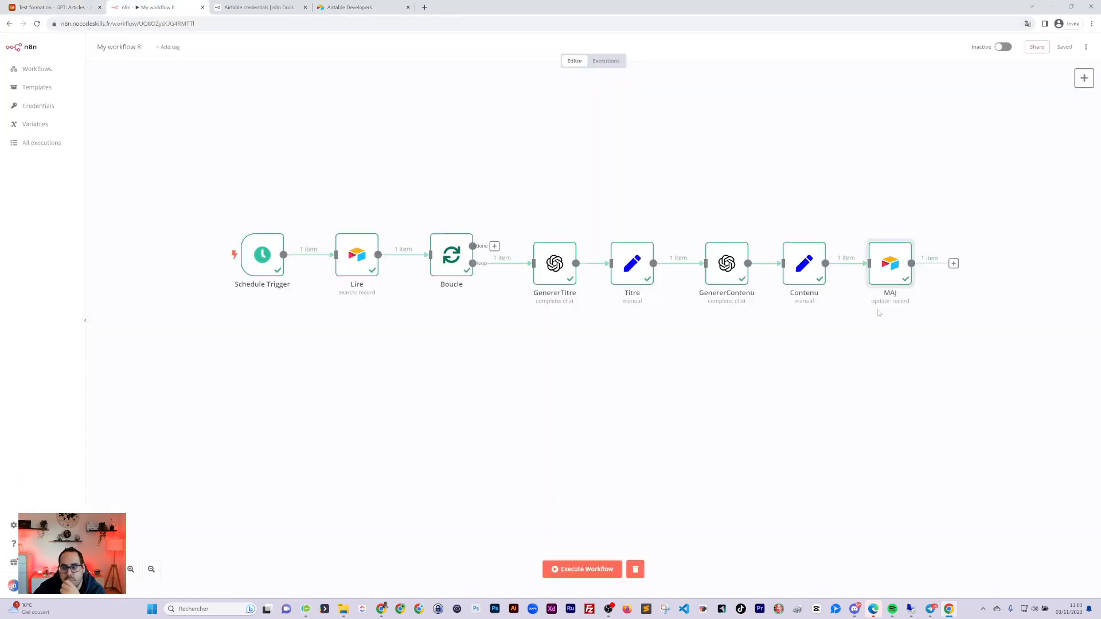
pyautogui.doubleClick(893, 259)
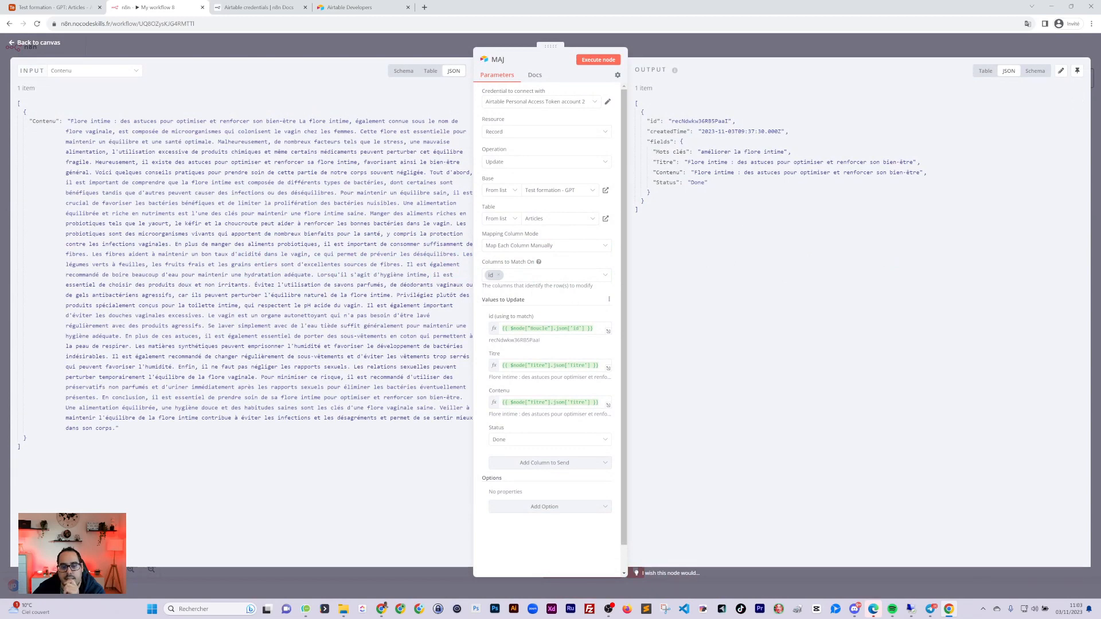
# Reload the Airtable Articles table and inspect row 1's generated Titre and Contenu cells
pyautogui.click(729, 52)
pyautogui.click(40, 7)
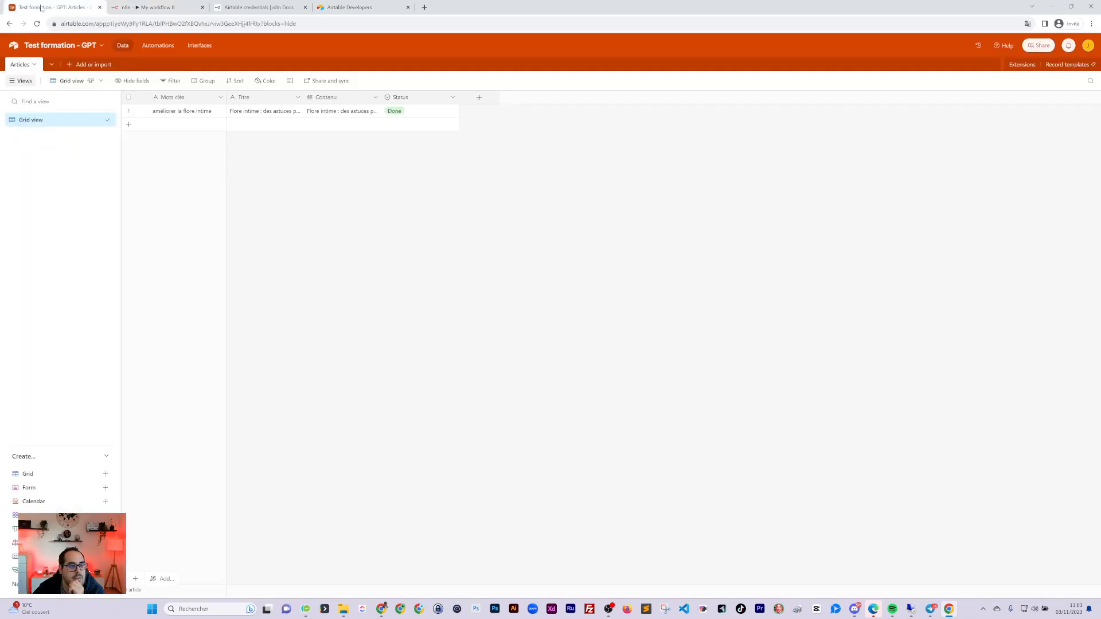
pyautogui.click(37, 24)
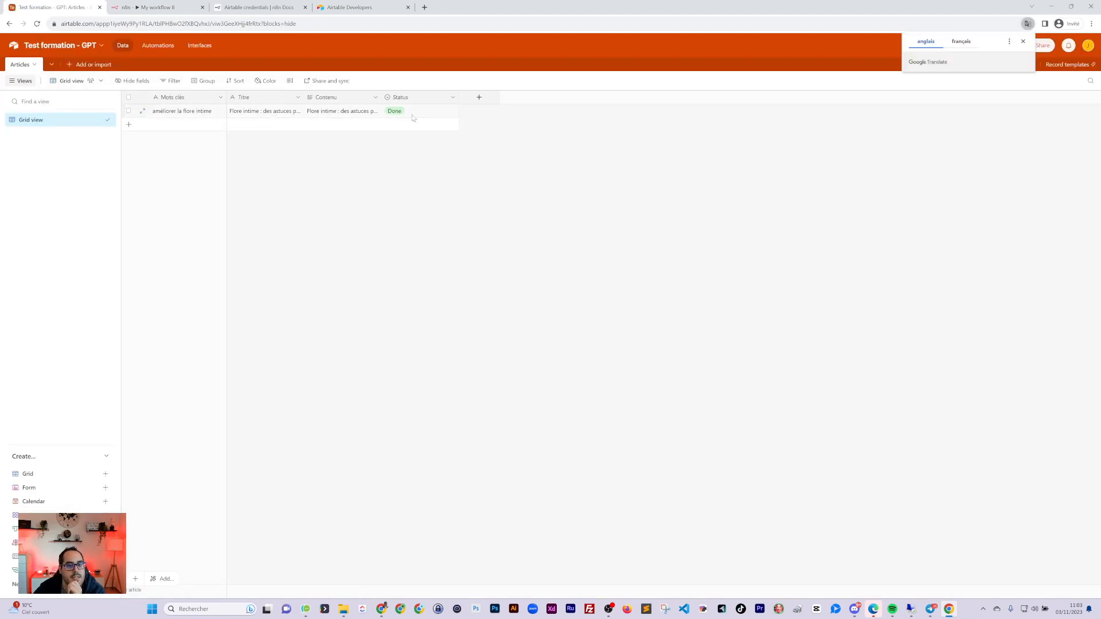
pyautogui.click(252, 113)
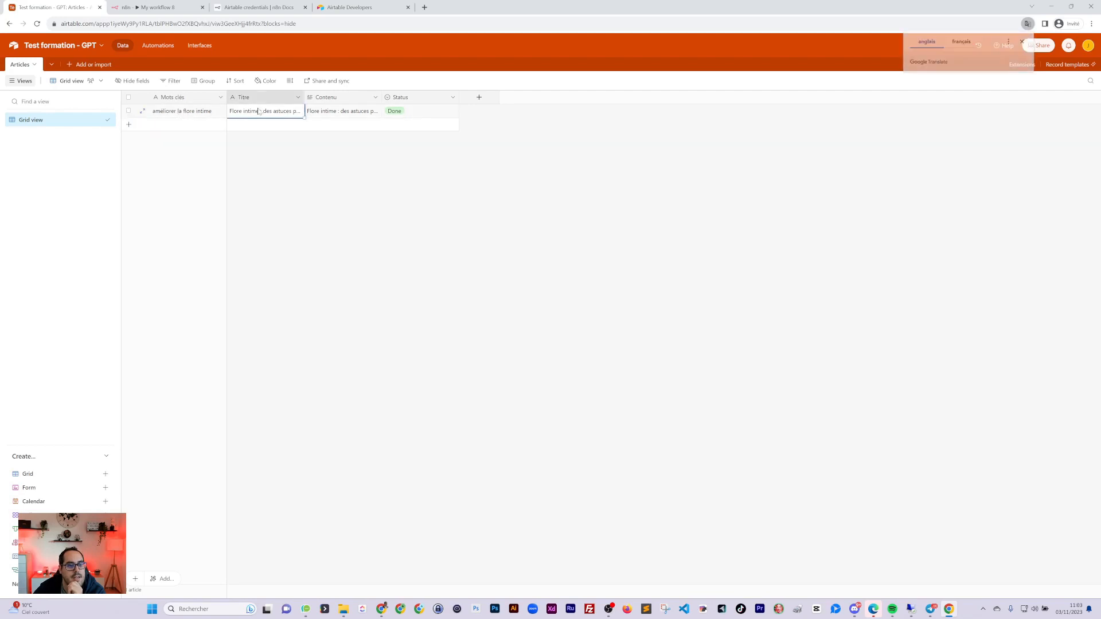
pyautogui.click(357, 112)
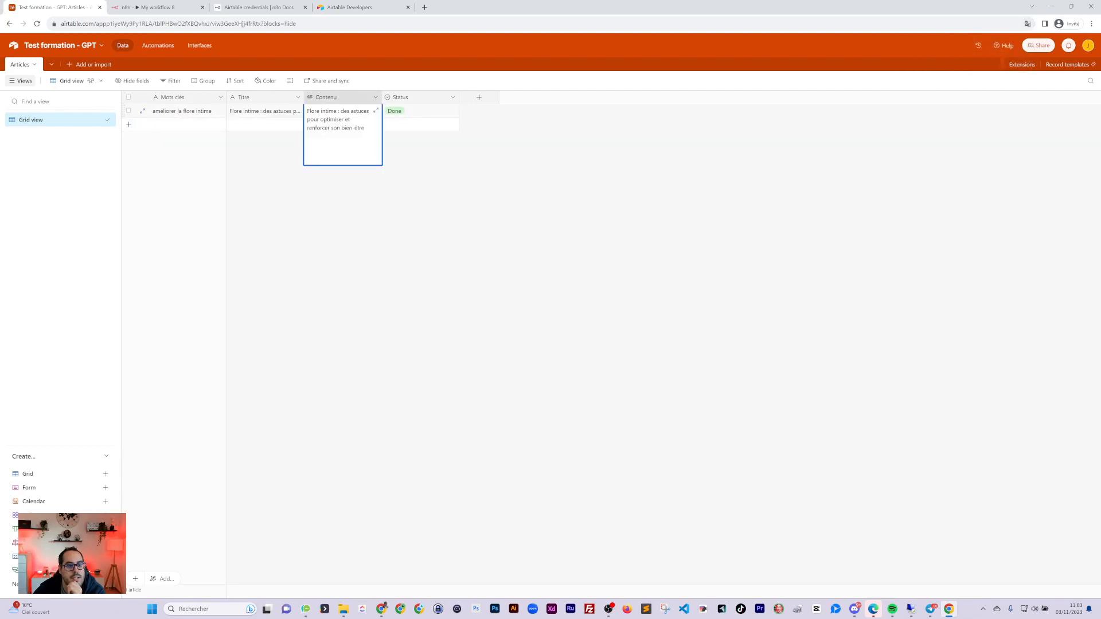
pyautogui.click(150, 7)
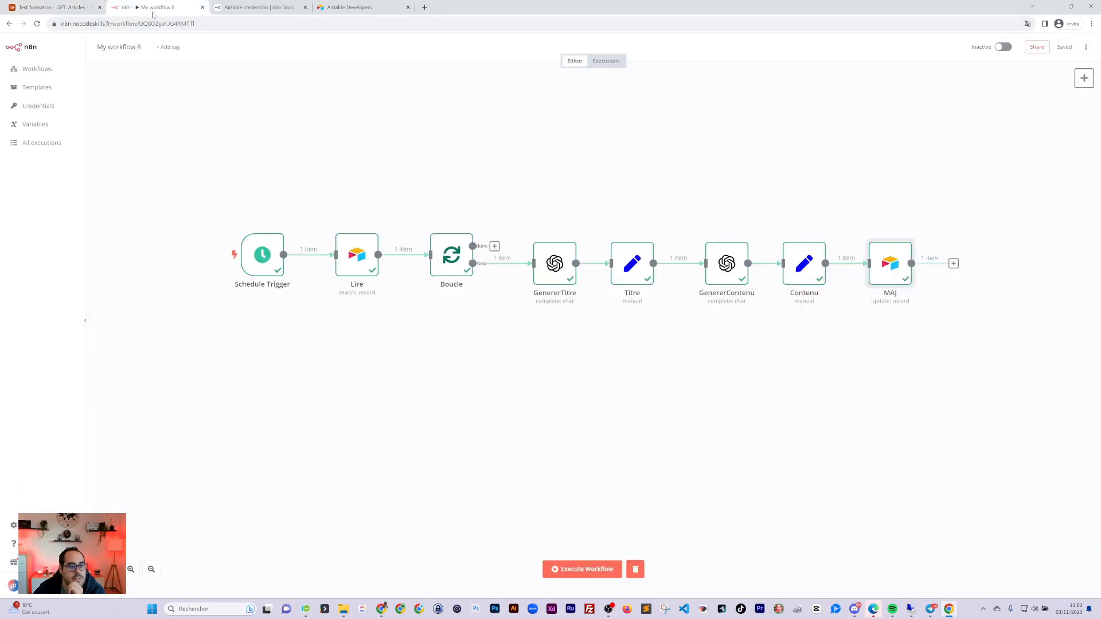
# Change the MAJ node's Contenu mapping from the Titre reference to $node["Contenu"].json["Contenu"]
pyautogui.doubleClick(881, 272)
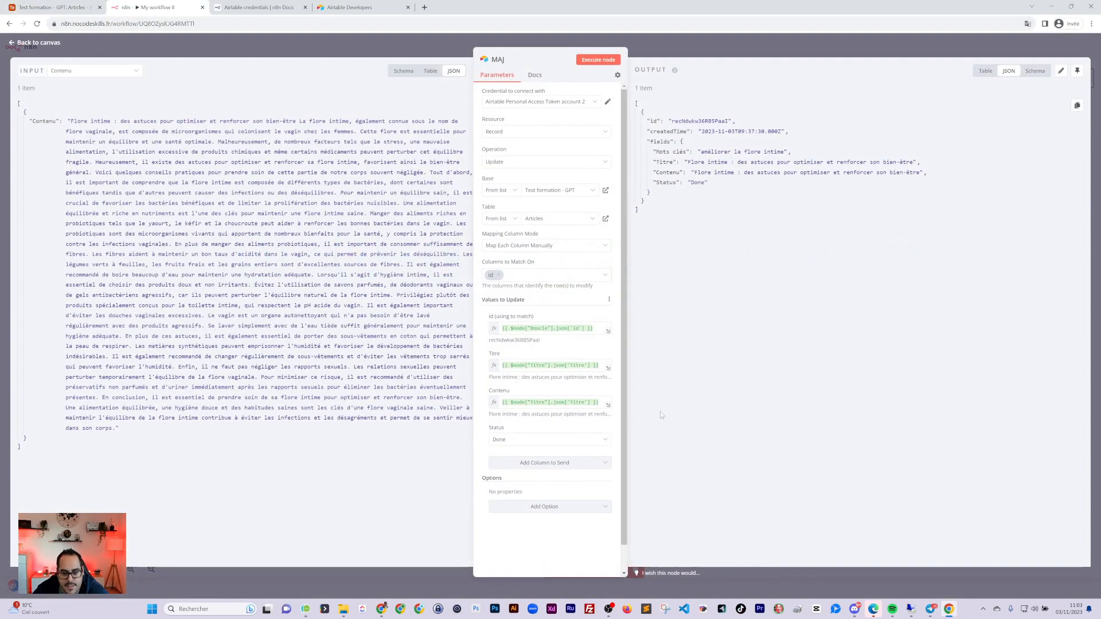
pyautogui.doubleClick(578, 403)
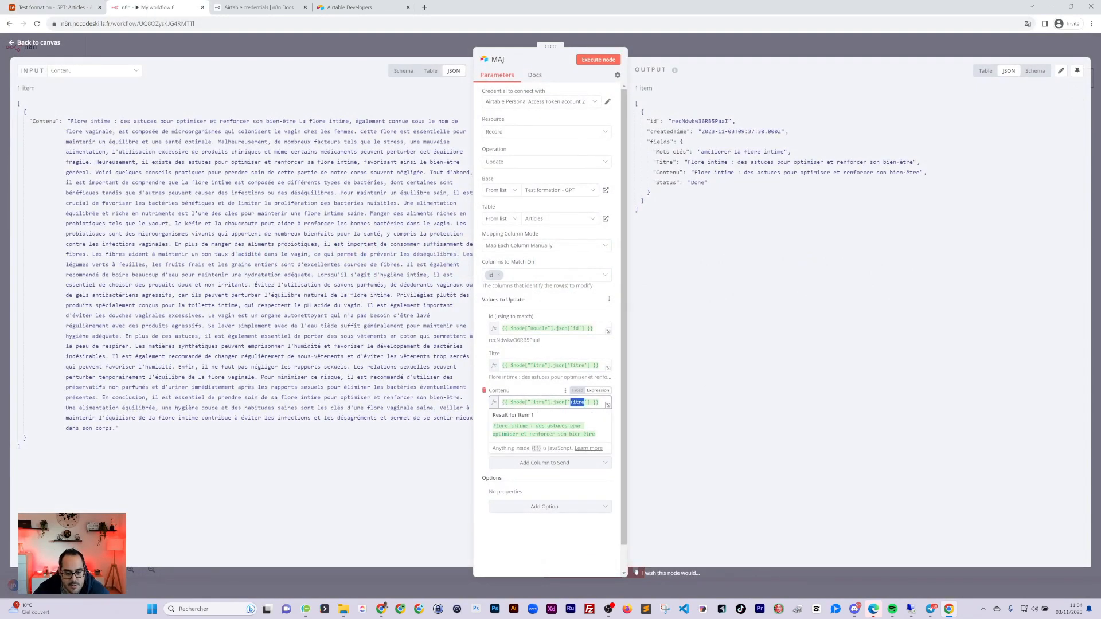
pyautogui.doubleClick(537, 403)
pyautogui.write('Conte')
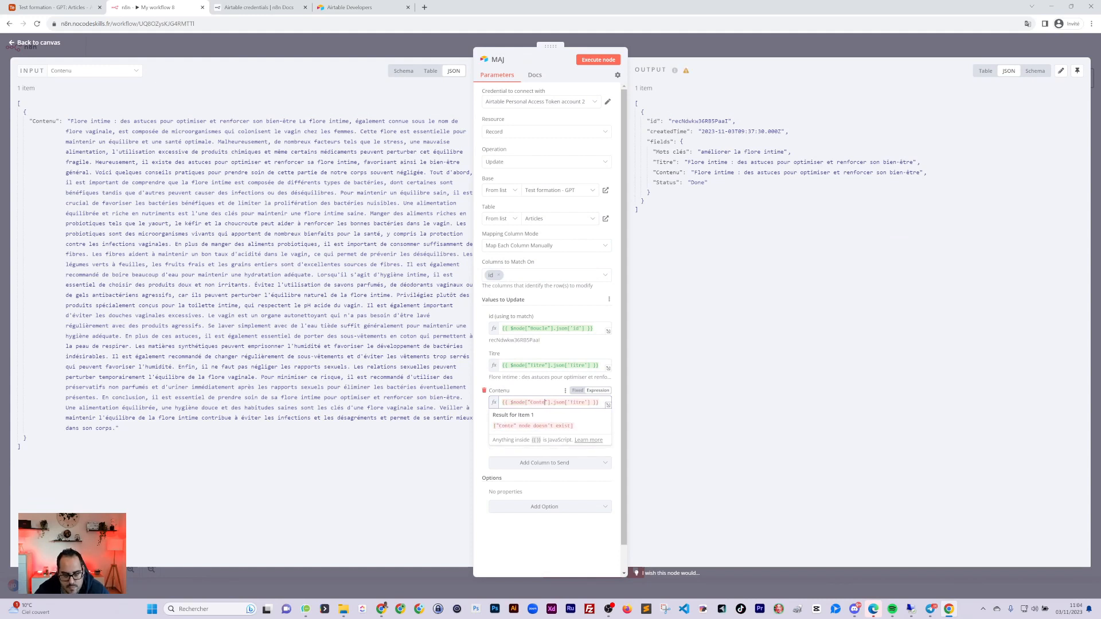
pyautogui.write('nu')
pyautogui.doubleClick(583, 403)
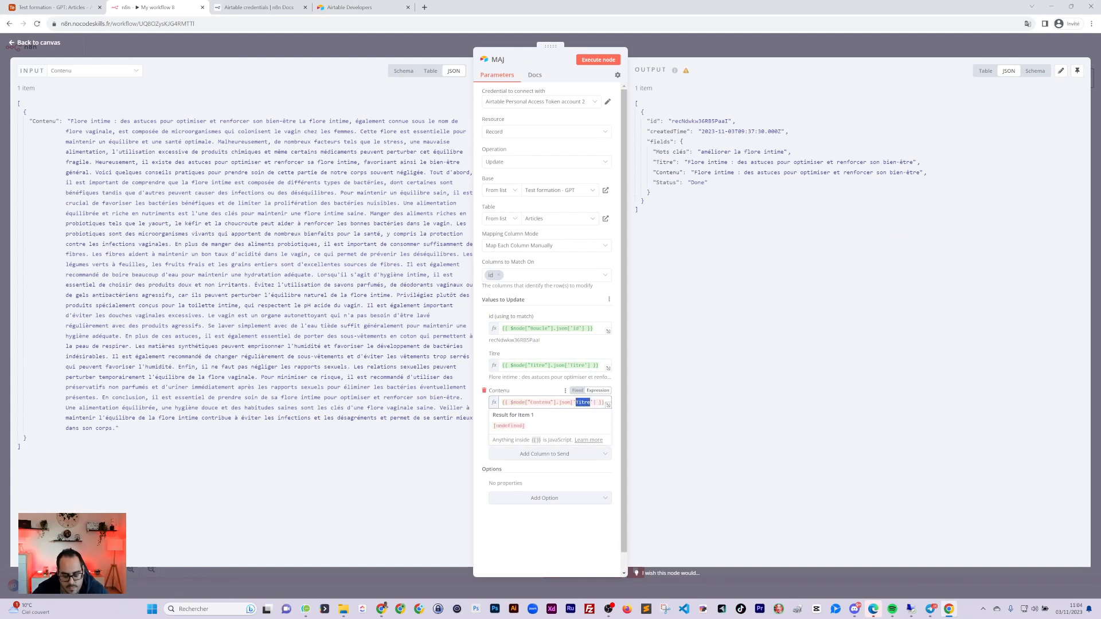
pyautogui.write('Contenu')
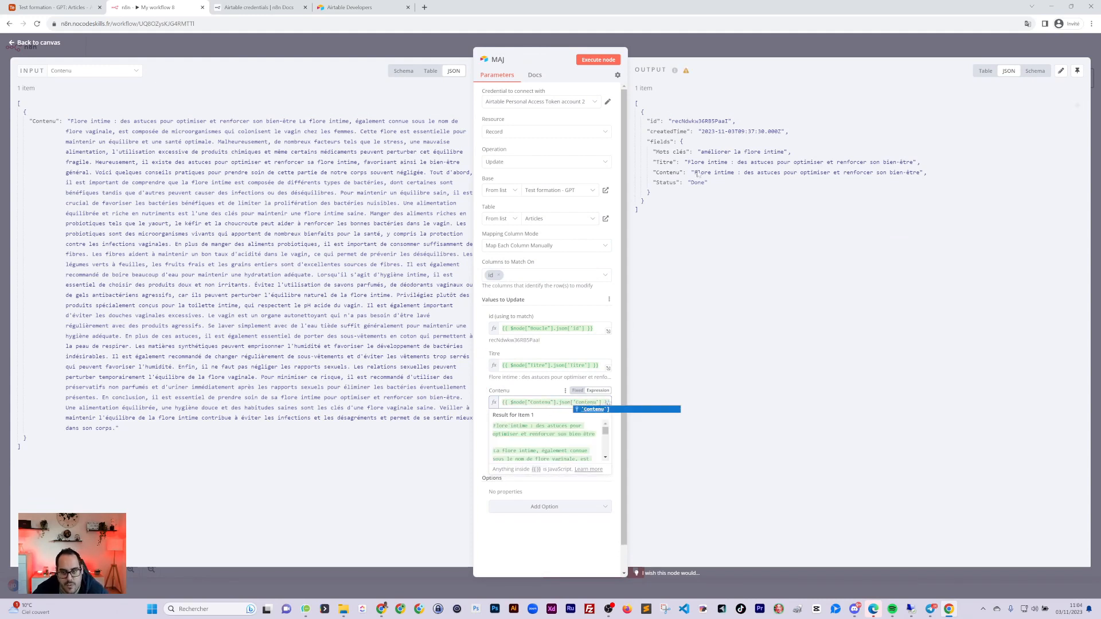
# Save the workflow and reopen the MAJ node to check its new output
pyautogui.click(740, 55)
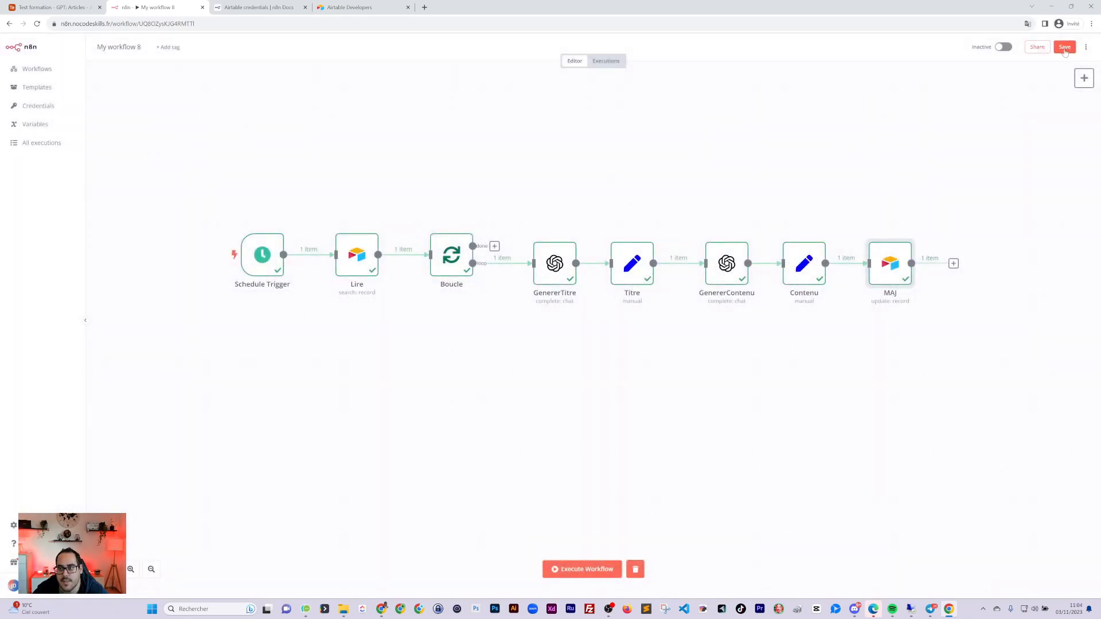
pyautogui.click(1065, 48)
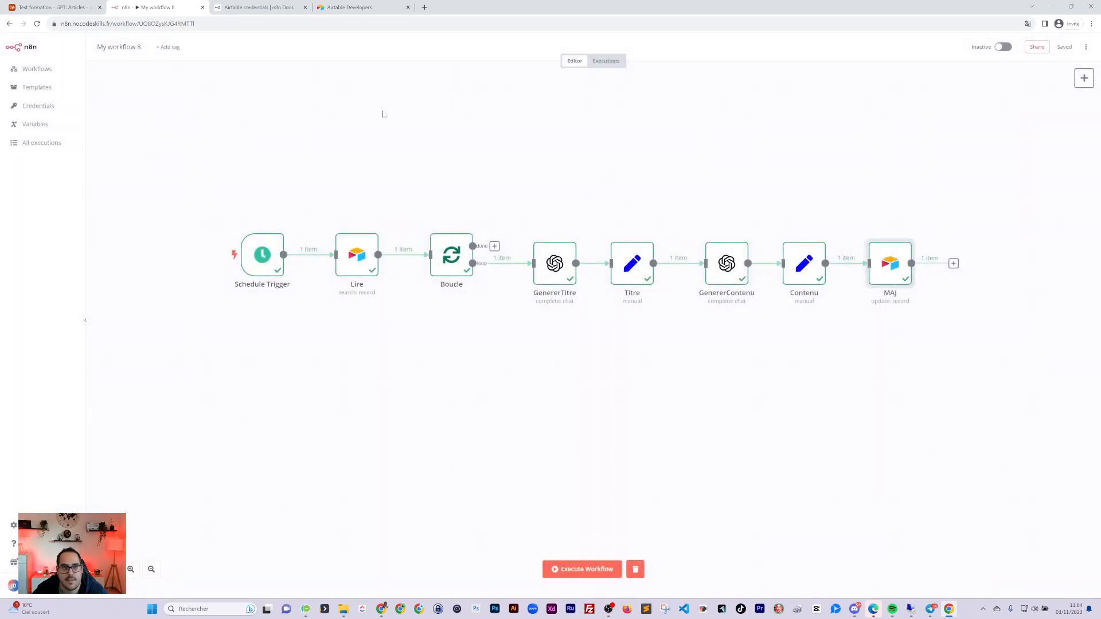
pyautogui.doubleClick(902, 267)
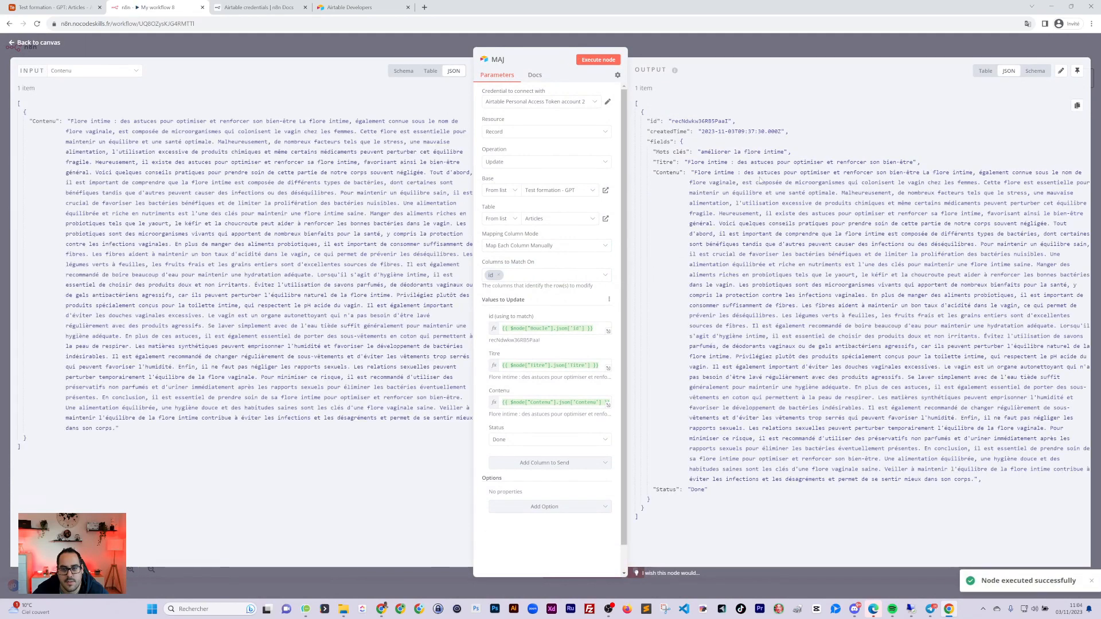
# Widen Airtable's Contenu column and review row 1's full record
pyautogui.click(54, 7)
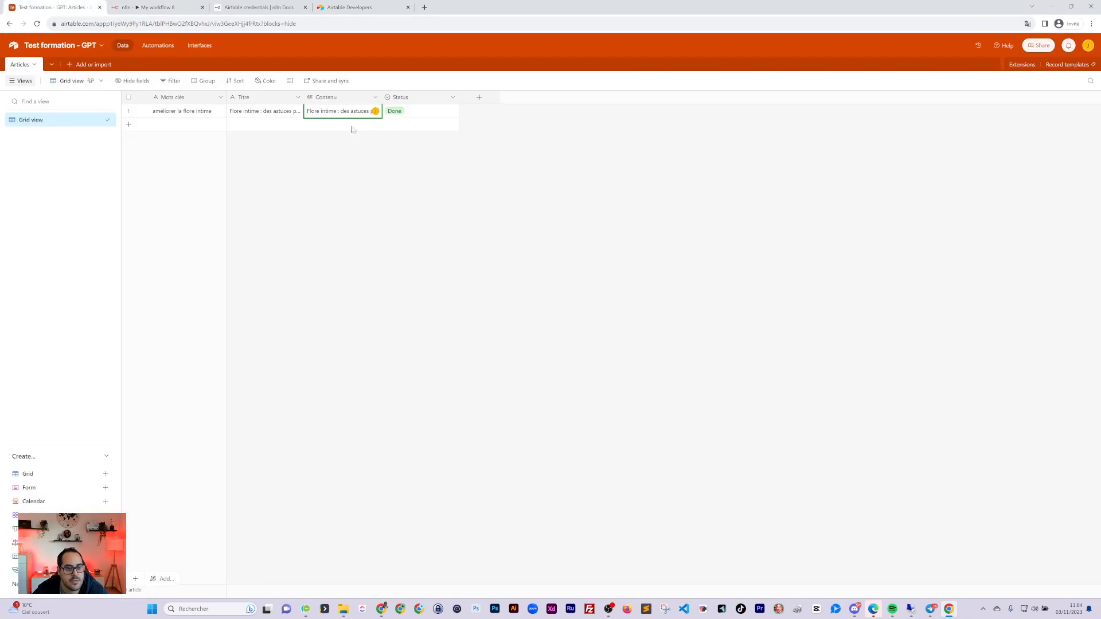
pyautogui.click(342, 114)
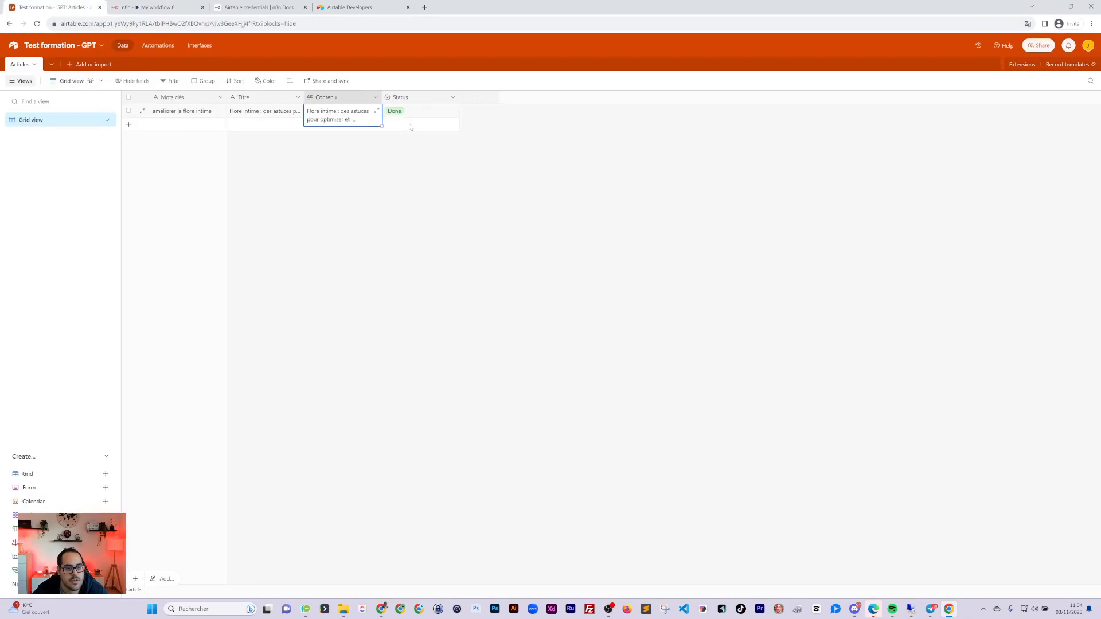
pyautogui.moveTo(381, 97); pyautogui.dragTo(594, 109)
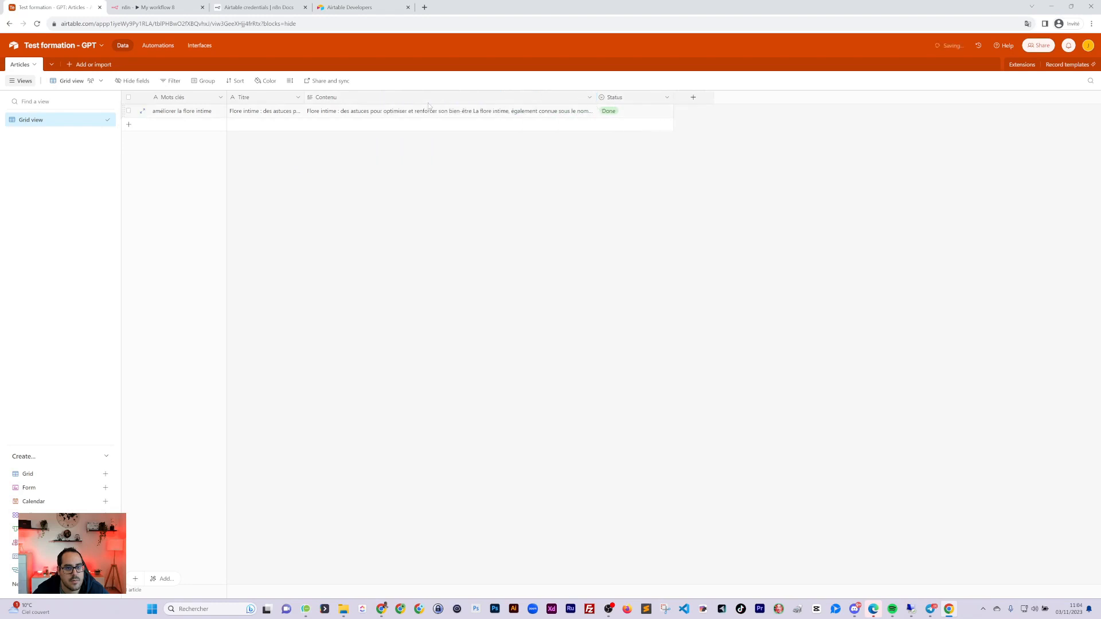
pyautogui.click(142, 111)
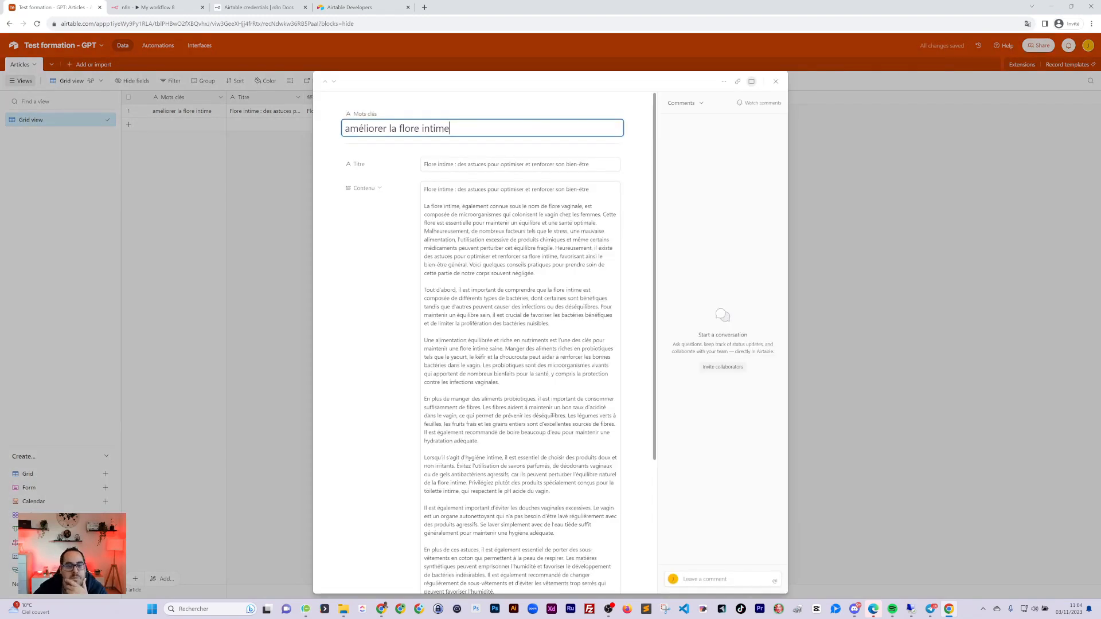
pyautogui.scroll(-4, 483, 344)
pyautogui.scroll(4, 483, 344)
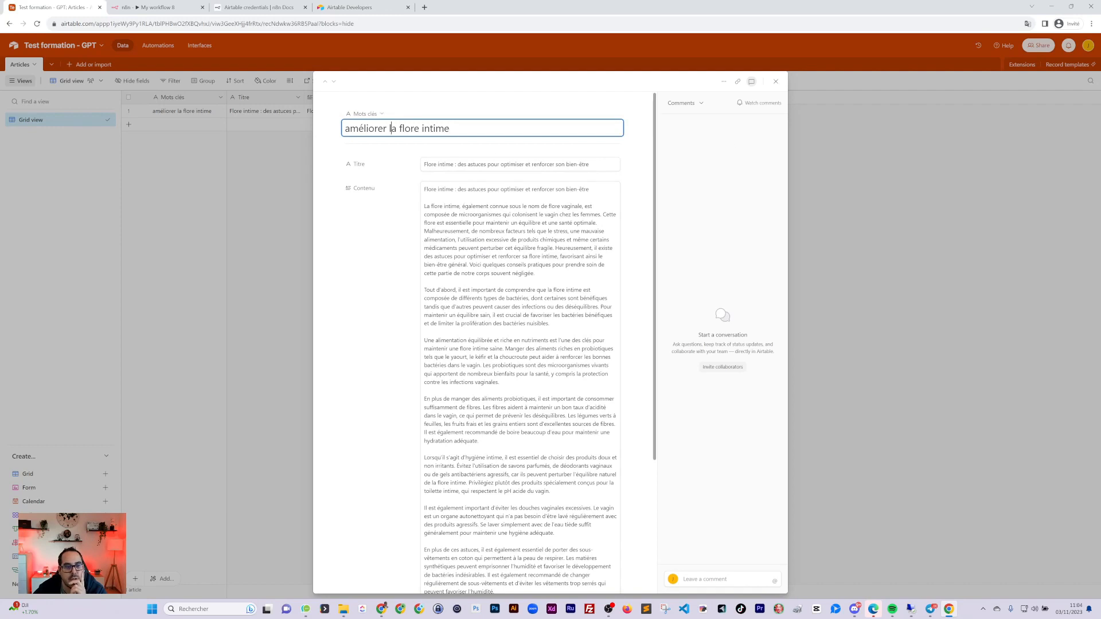
pyautogui.click(244, 207)
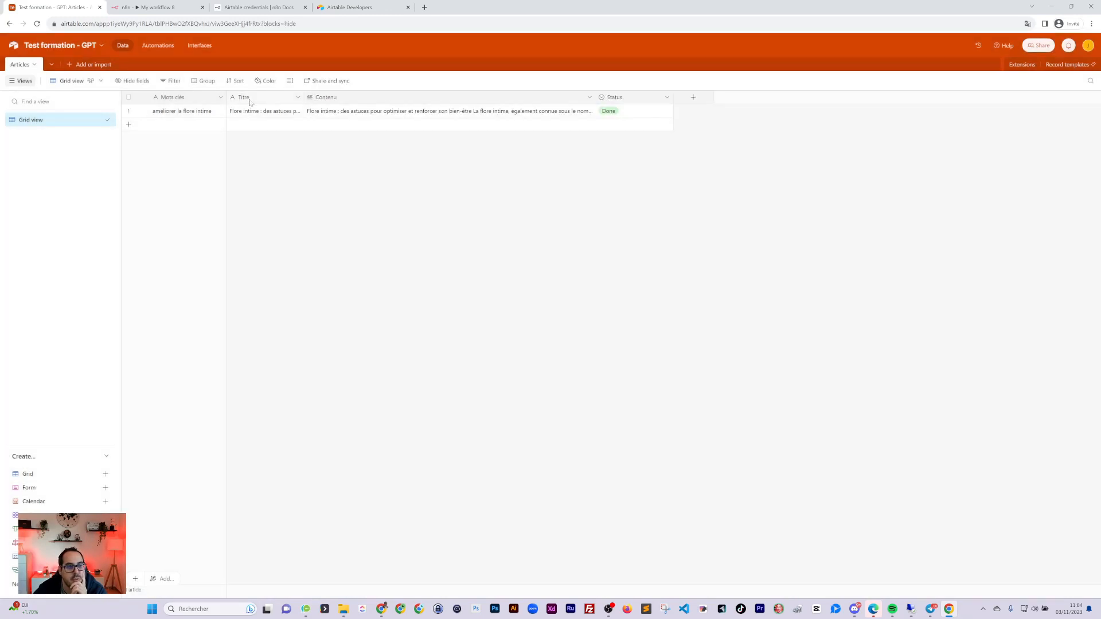
# Make Titre the primary field and delete the repeated title line atop row 1's content
pyautogui.moveTo(248, 98); pyautogui.dragTo(166, 97)
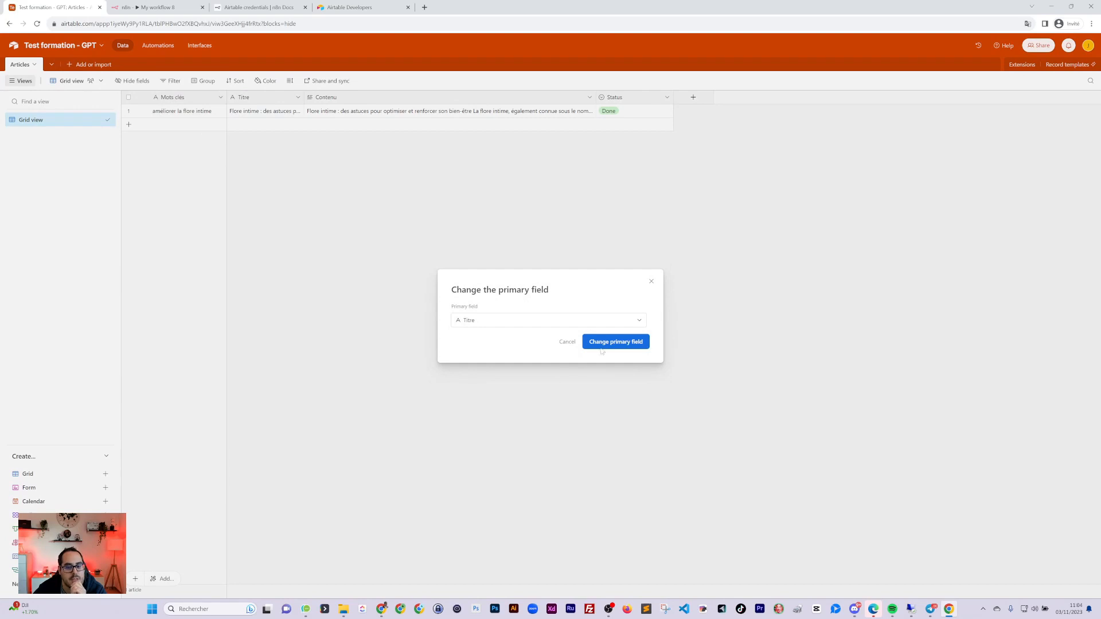
pyautogui.click(602, 347)
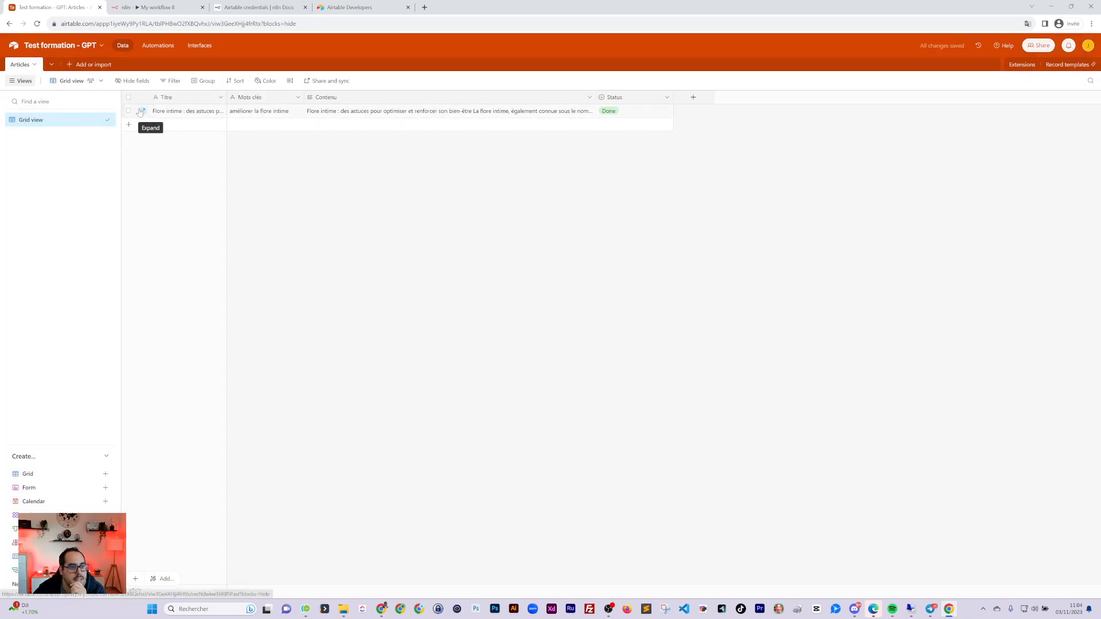
pyautogui.click(145, 111)
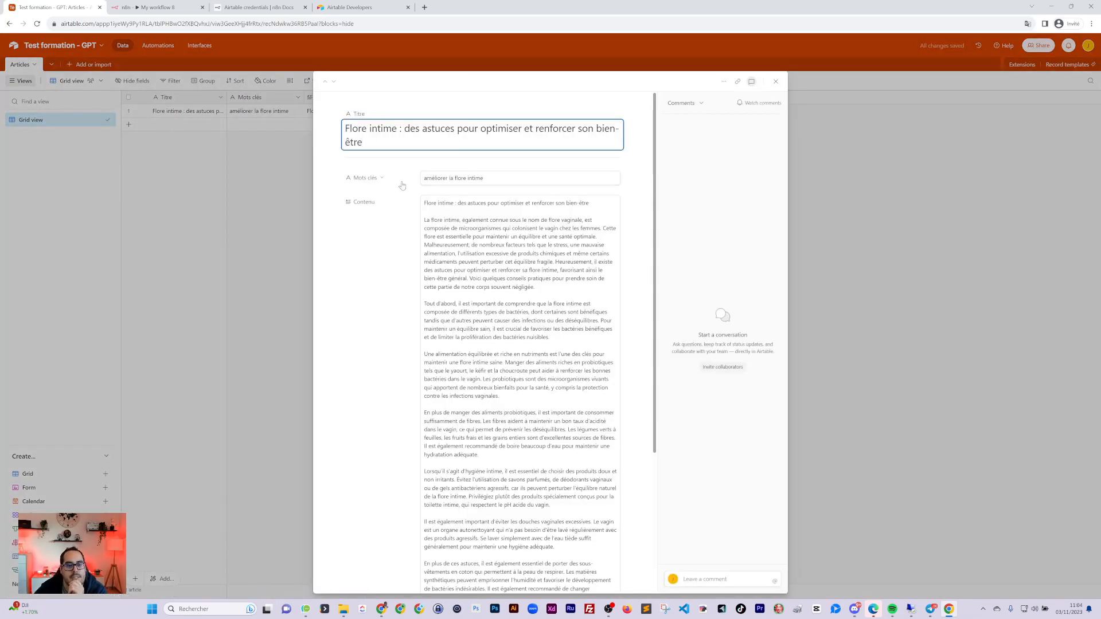
pyautogui.scroll(-5, 482, 344)
pyautogui.scroll(5, 482, 344)
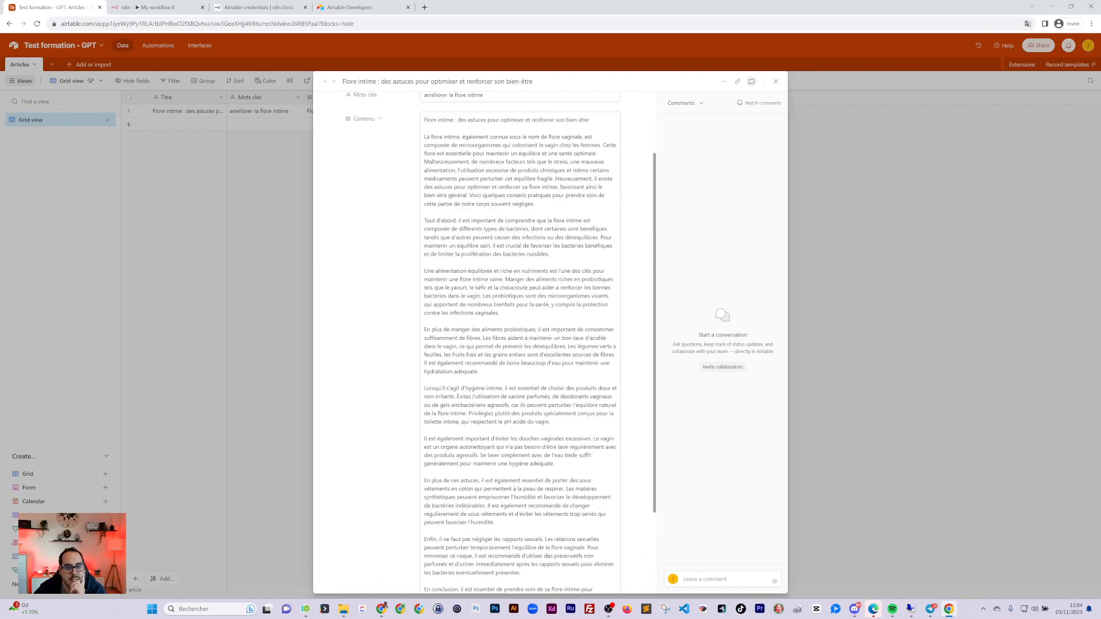
pyautogui.tripleClick(446, 203)
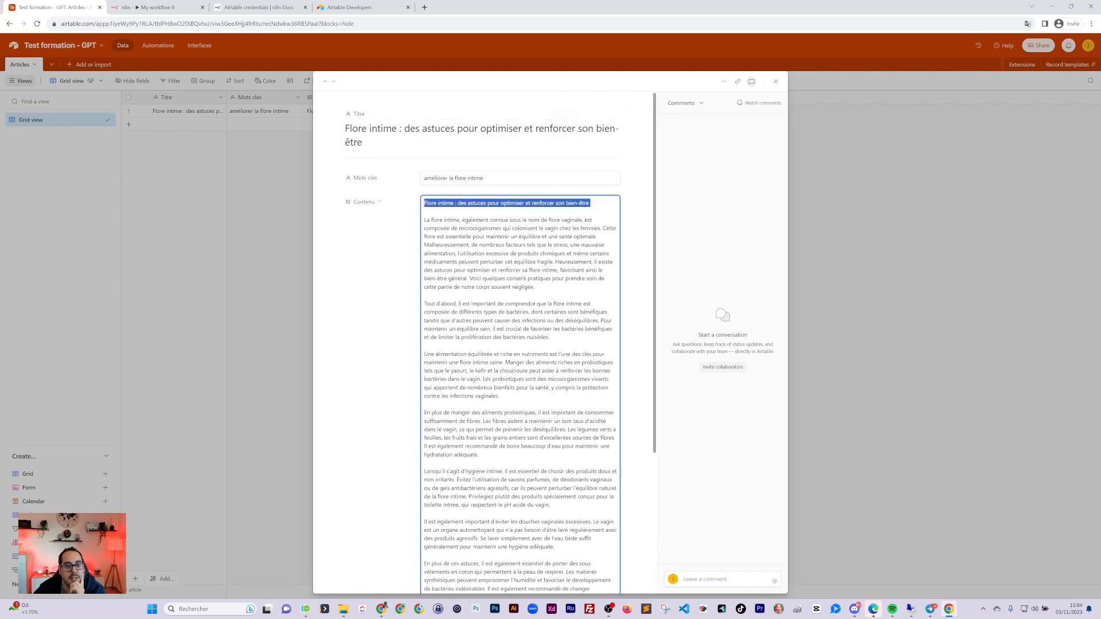
pyautogui.press('BackSpace')
pyautogui.press('Down')
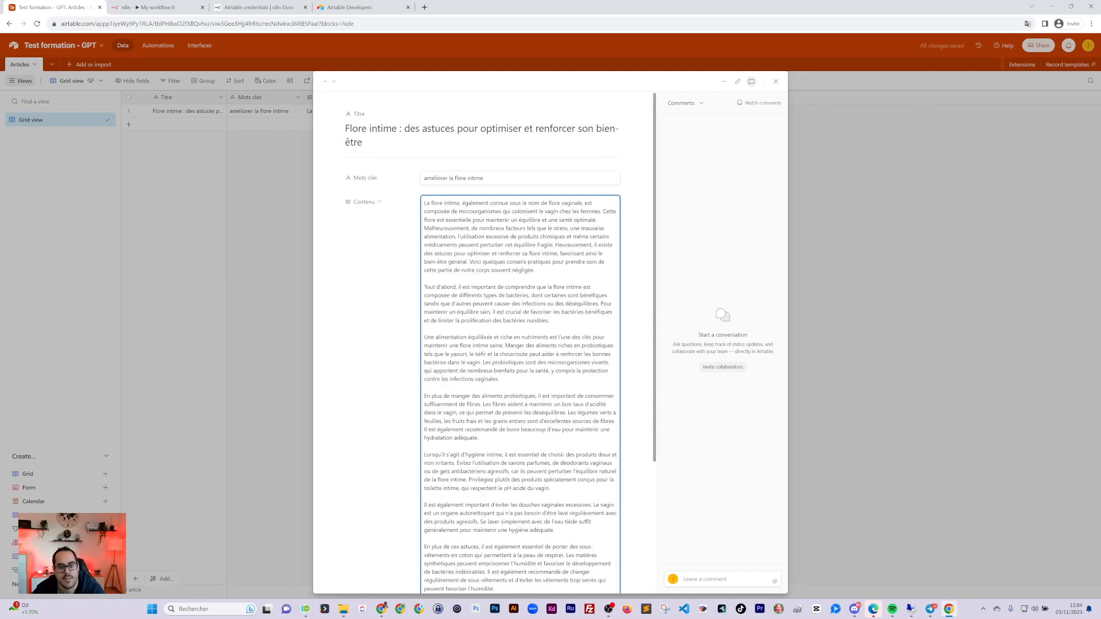
pyautogui.scroll(-3, 499, 110)
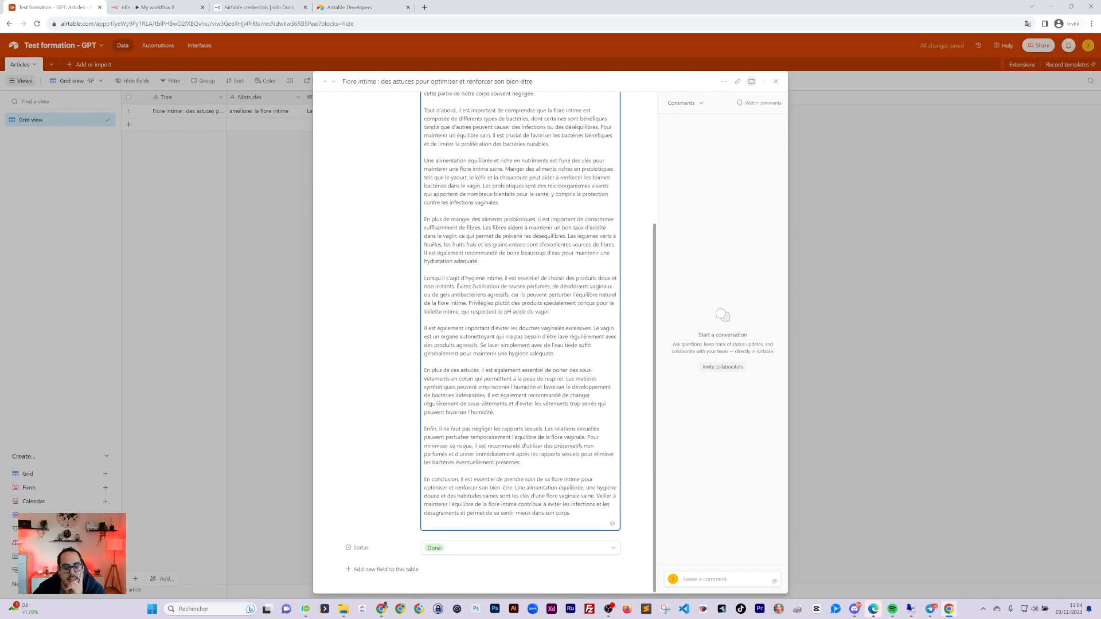
pyautogui.scroll(3, 500, 110)
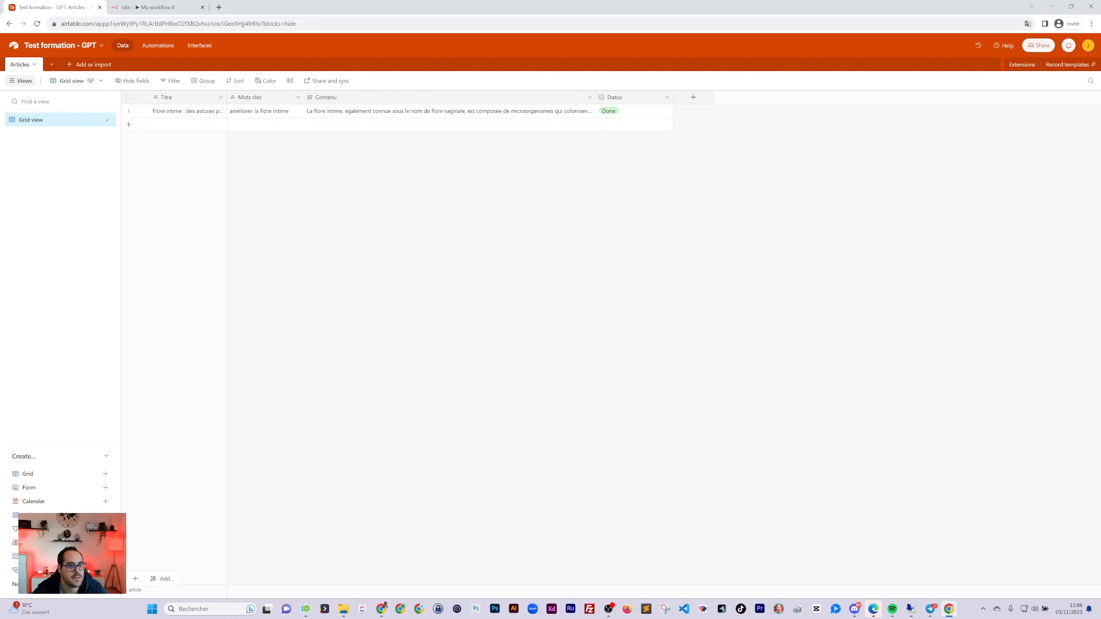
# Connect the MAJ node's output back into the Boucle loop node
pyautogui.click(148, 7)
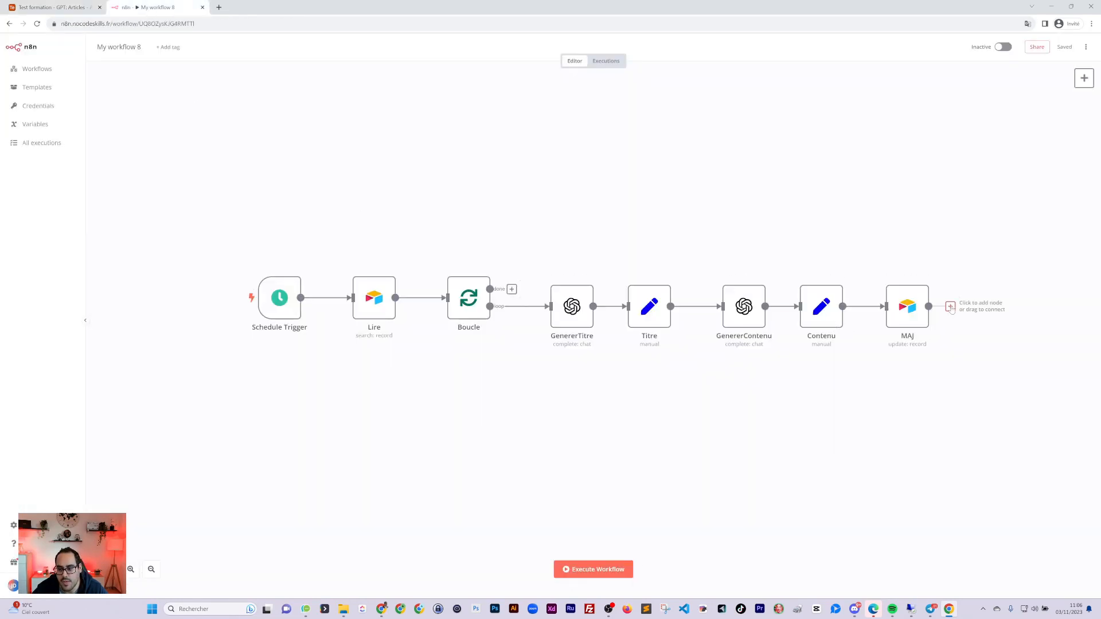
pyautogui.moveTo(950, 308); pyautogui.dragTo(446, 298)
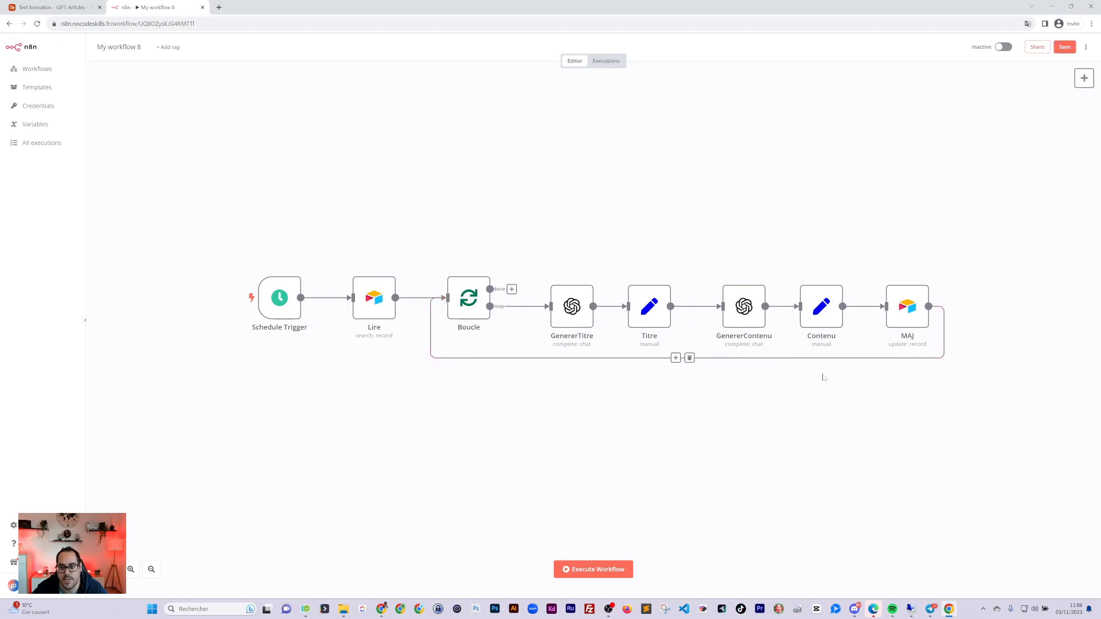
pyautogui.click(64, 8)
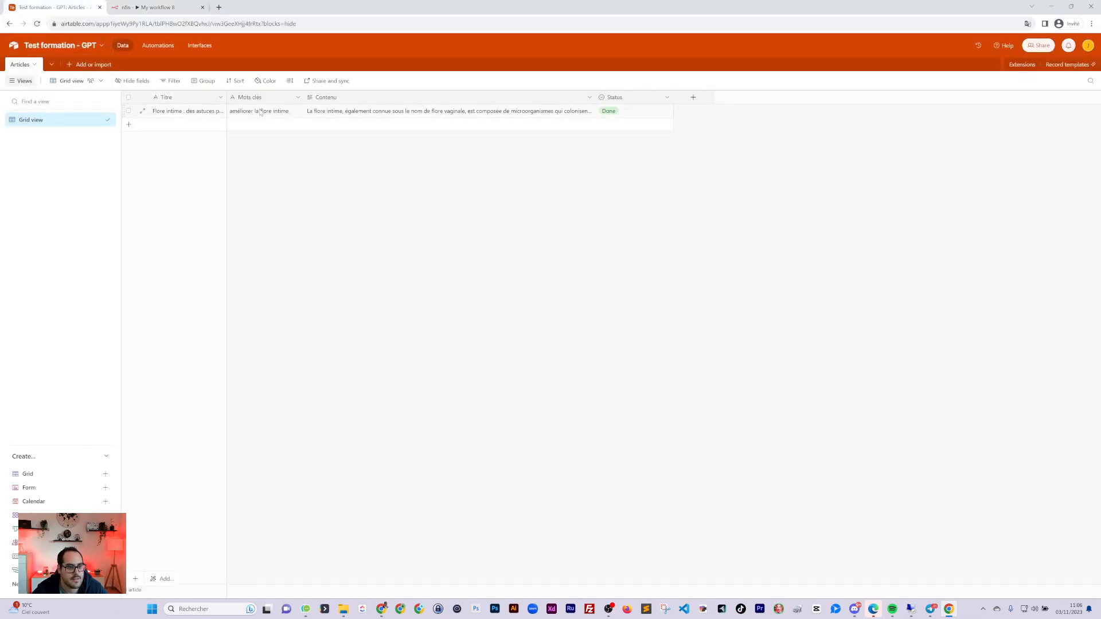
# Empty row 1's Titre and Contenu cells
pyautogui.doubleClick(187, 111)
pyautogui.hotkey('ctrl', 'a')
pyautogui.press('BackSpace')
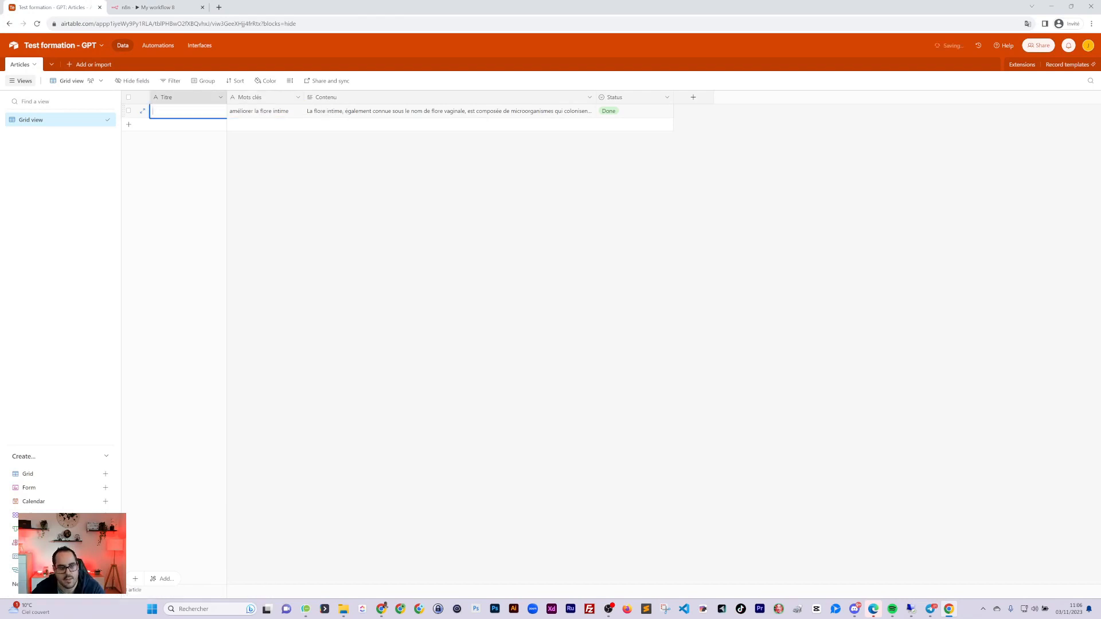
pyautogui.doubleClick(447, 111)
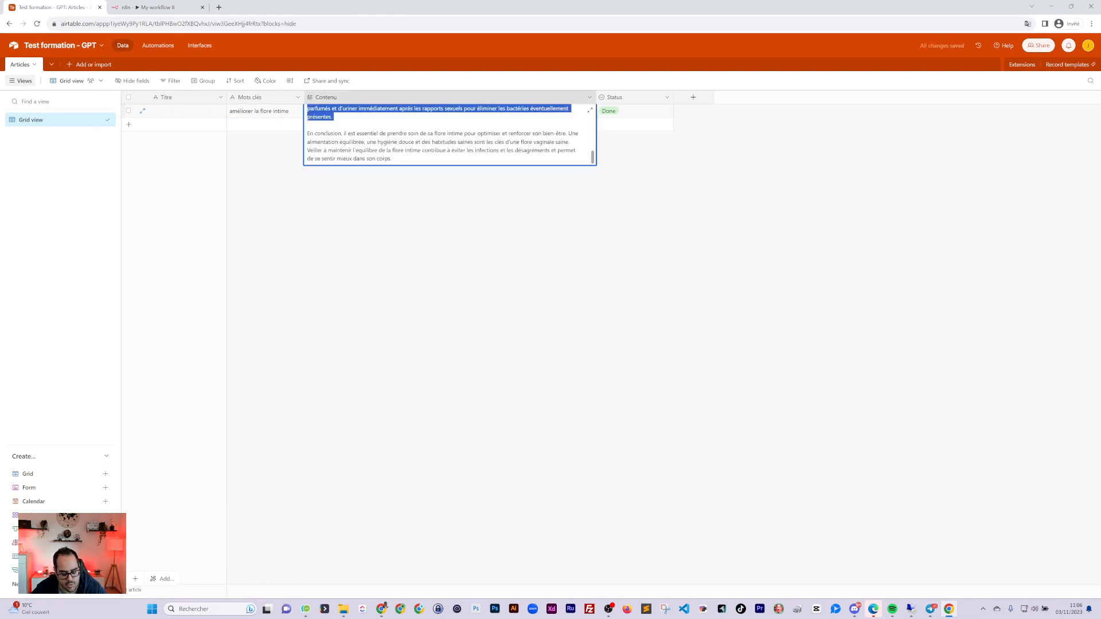
pyautogui.hotkey('ctrl', 'a')
pyautogui.press('BackSpace')
pyautogui.click(255, 115)
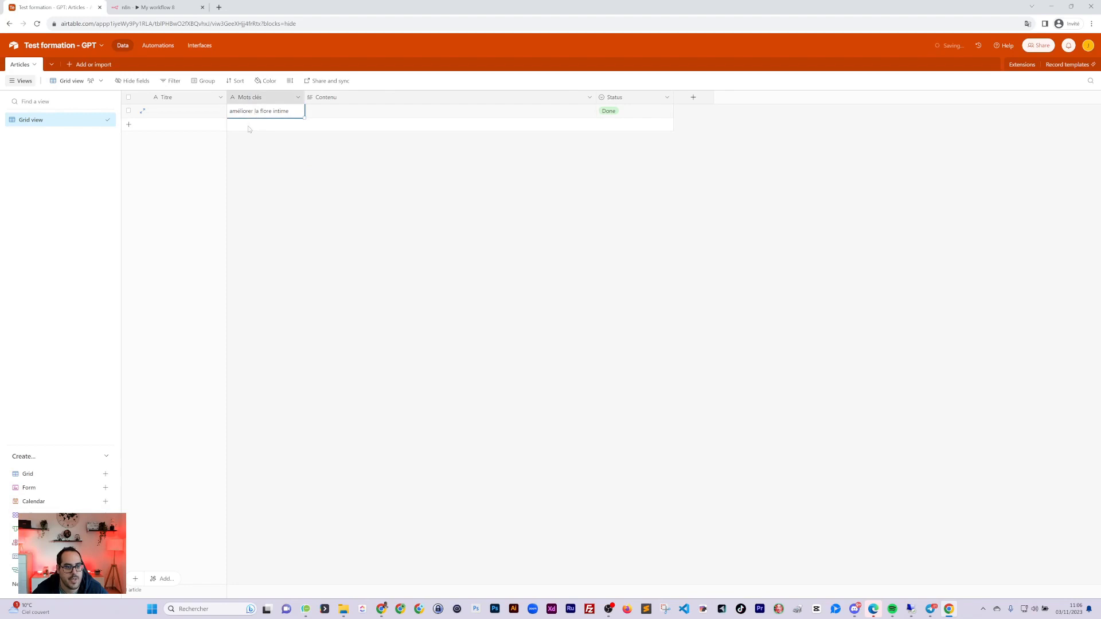
# Add two article rows with Mots clés 'Meilleurs probiotique' and 'Soigner mycose'
pyautogui.click(245, 126)
pyautogui.click(253, 125)
pyautogui.press('Return')
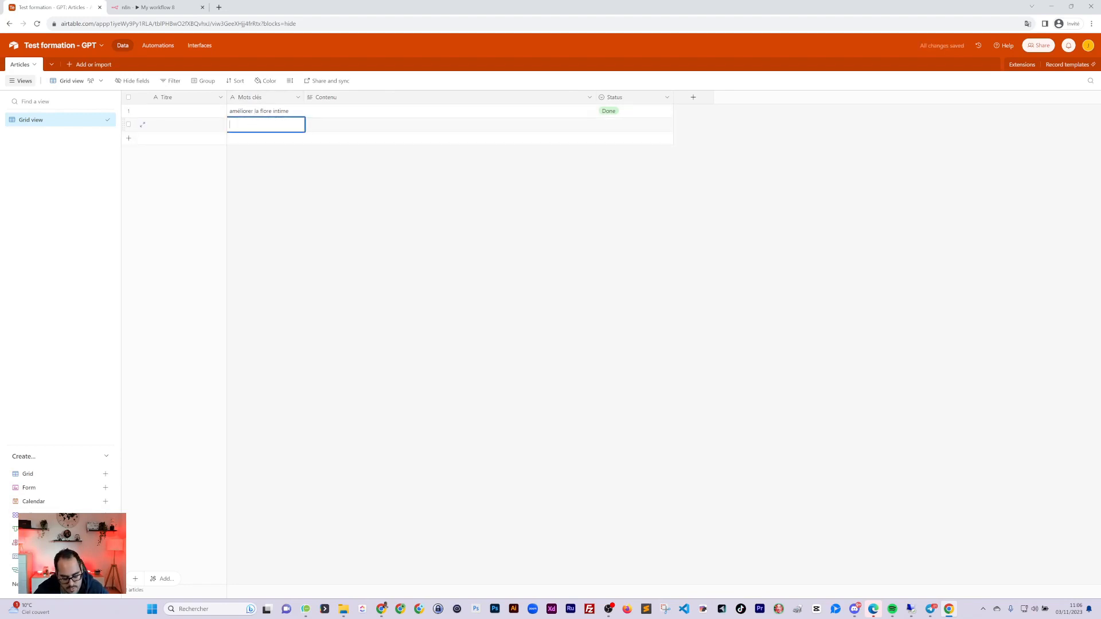
pyautogui.write('Meilleurs probiotique')
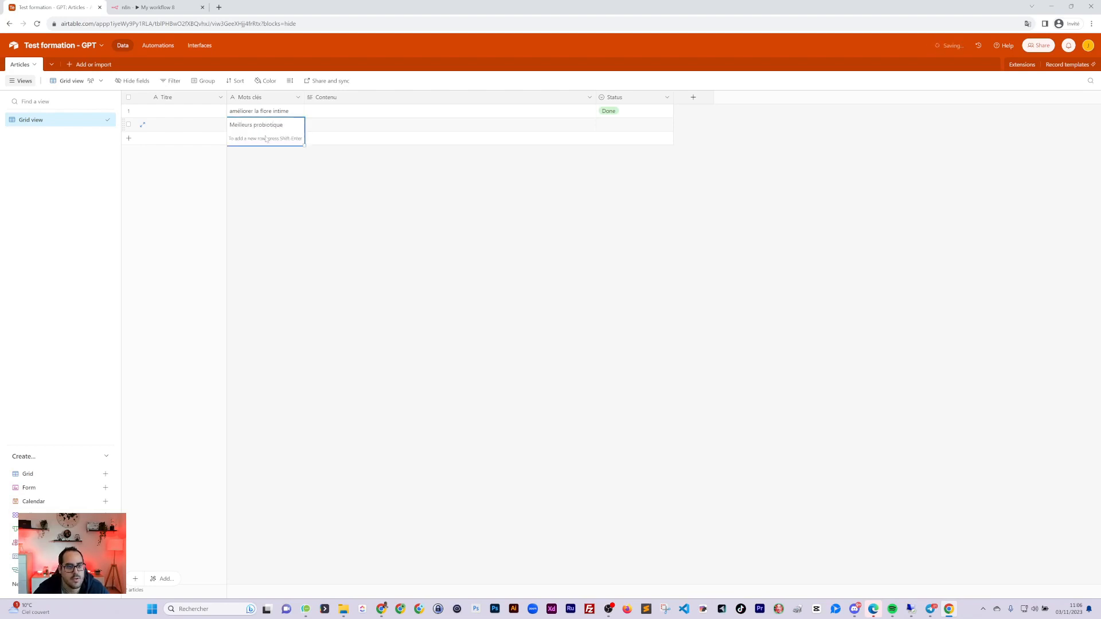
pyautogui.click(265, 141)
pyautogui.doubleClick(266, 139)
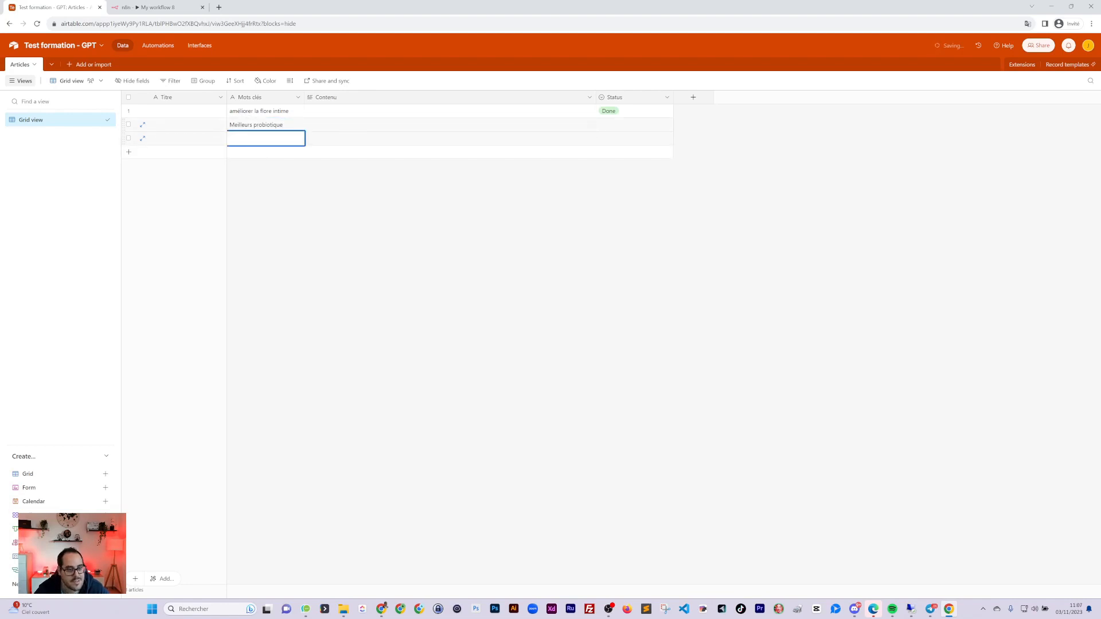
pyautogui.write('Soigner mycos')
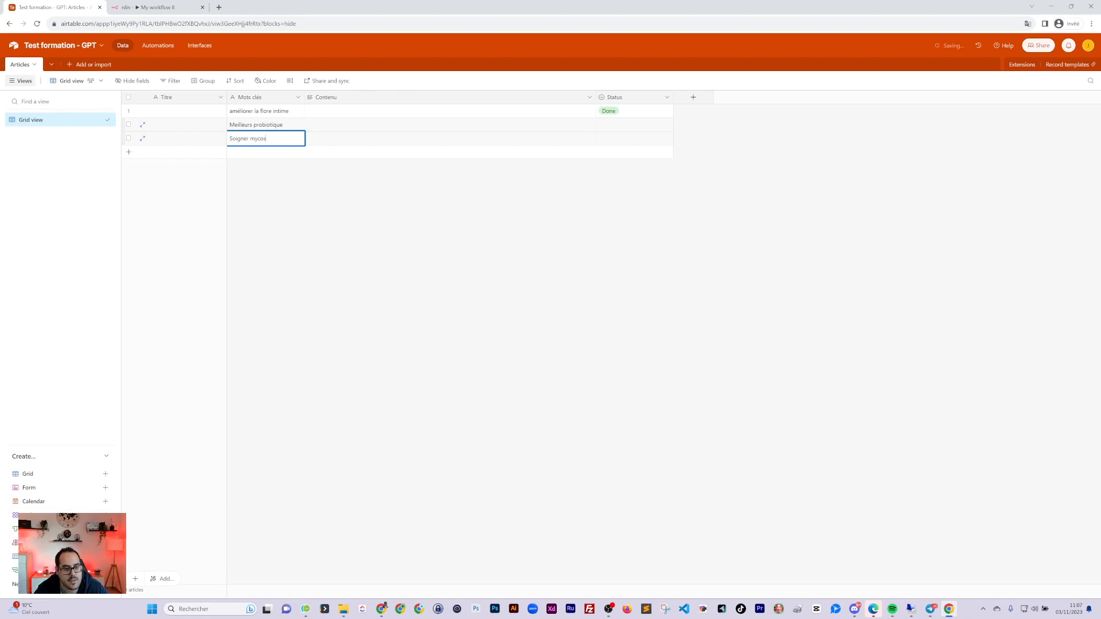
pyautogui.write('e')
pyautogui.click(340, 233)
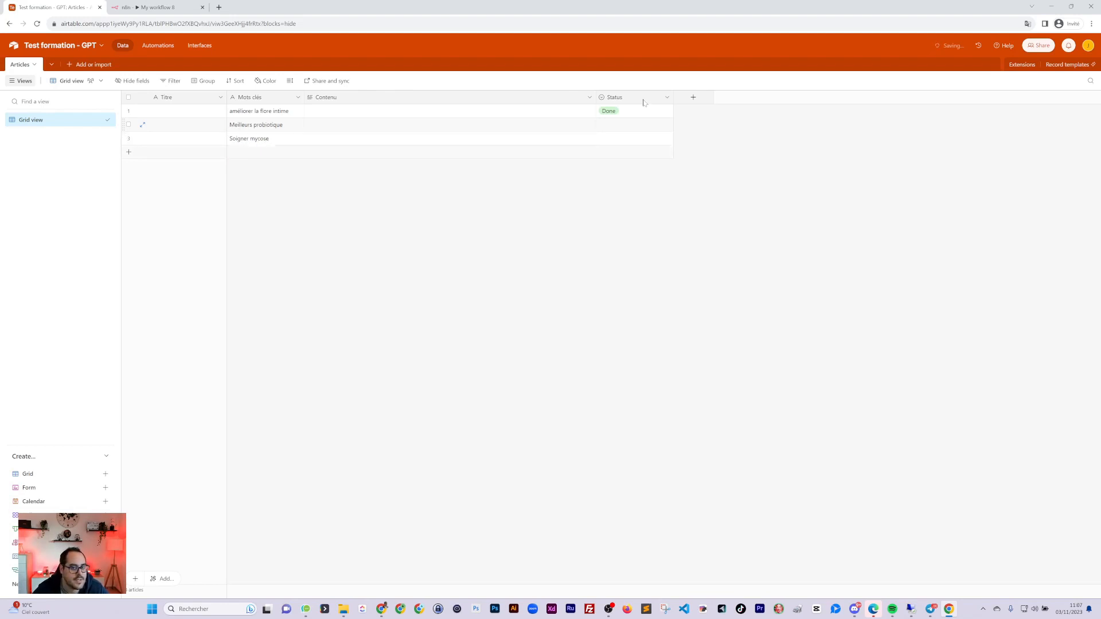
# Clear row 1's Done status, leaving it blank
pyautogui.click(641, 112)
pyautogui.rightClick(599, 113)
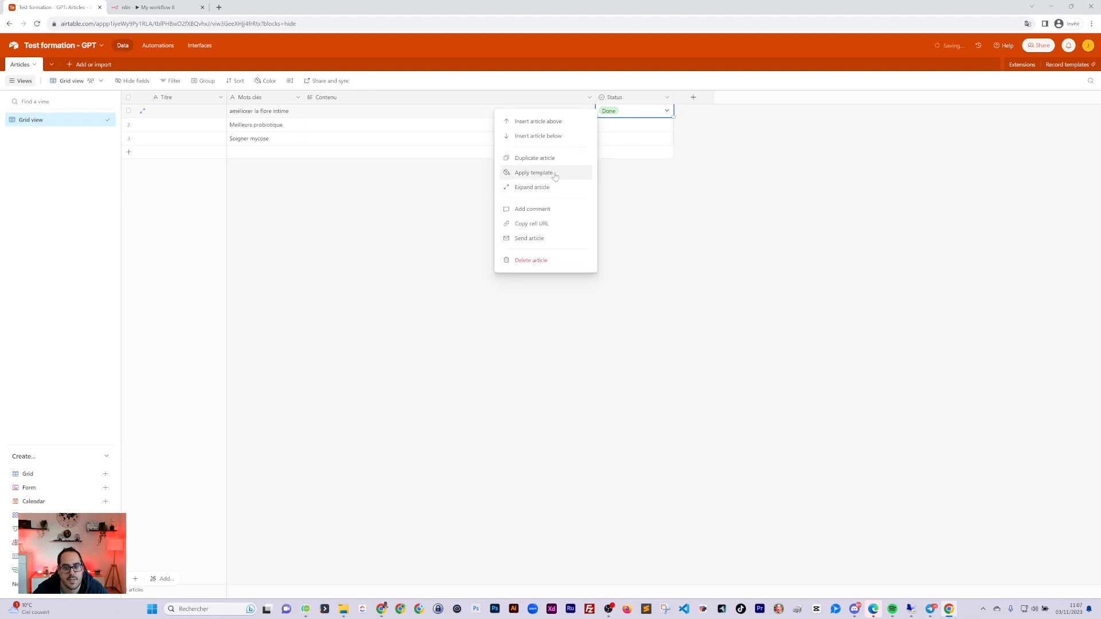
pyautogui.doubleClick(638, 114)
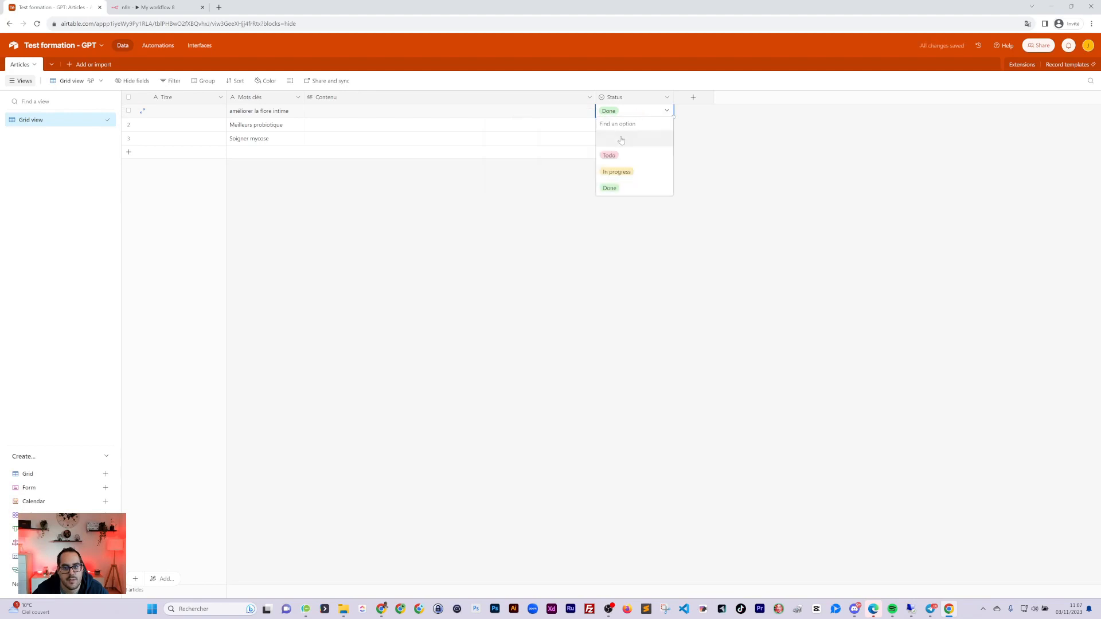
pyautogui.click(622, 139)
pyautogui.click(565, 222)
pyautogui.click(162, 8)
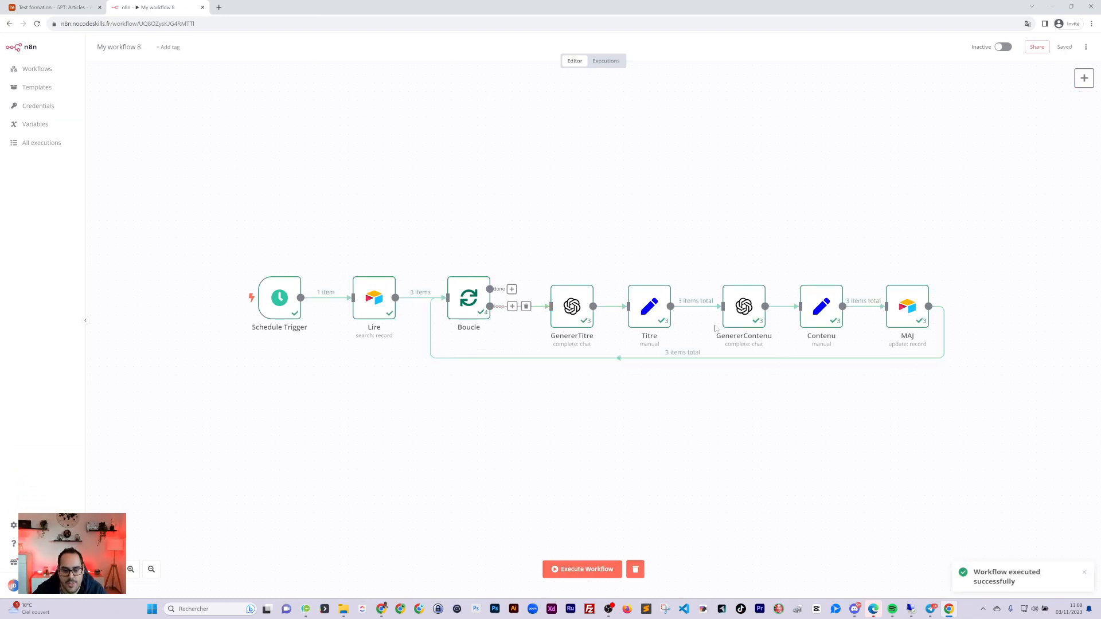
# Confirm the Lire node returned three Airtable records, then go back to the Articles table
pyautogui.doubleClick(390, 308)
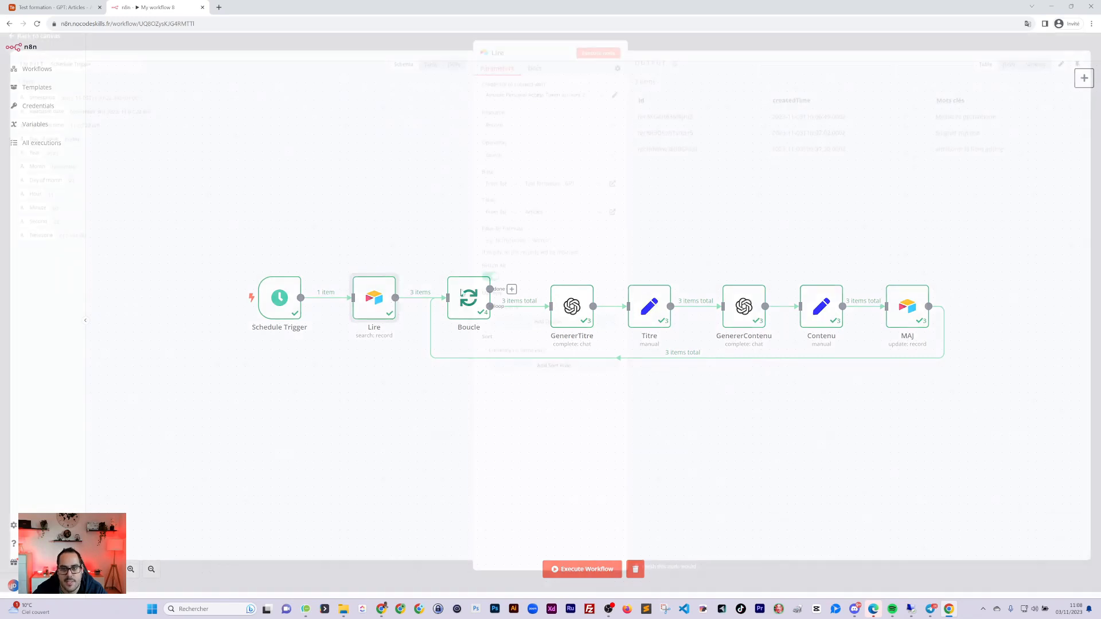
pyautogui.click(54, 7)
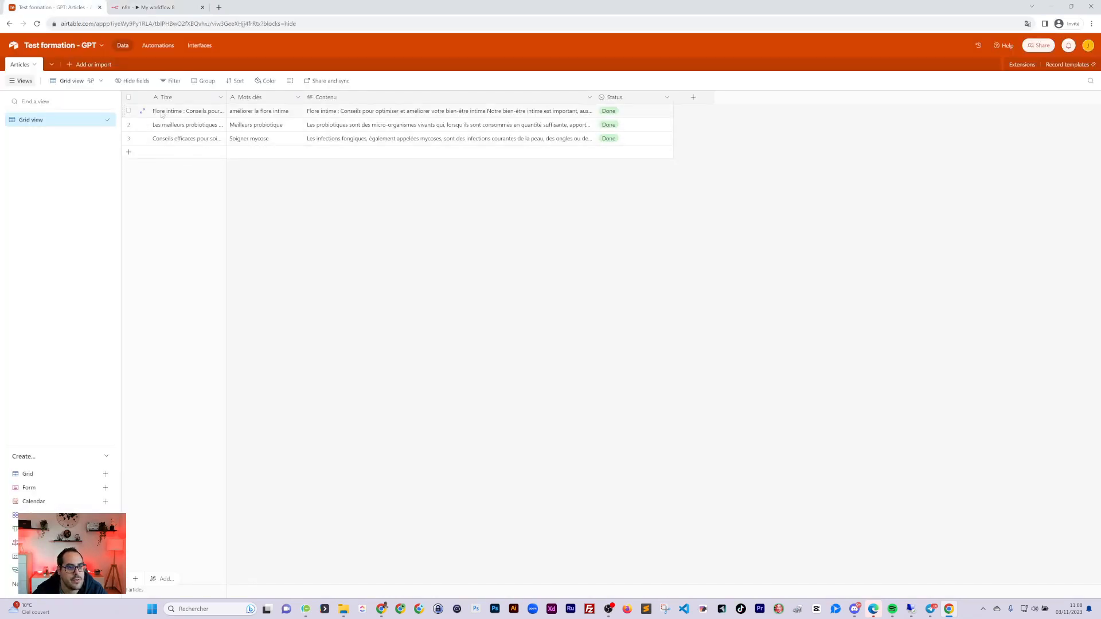
pyautogui.click(142, 110)
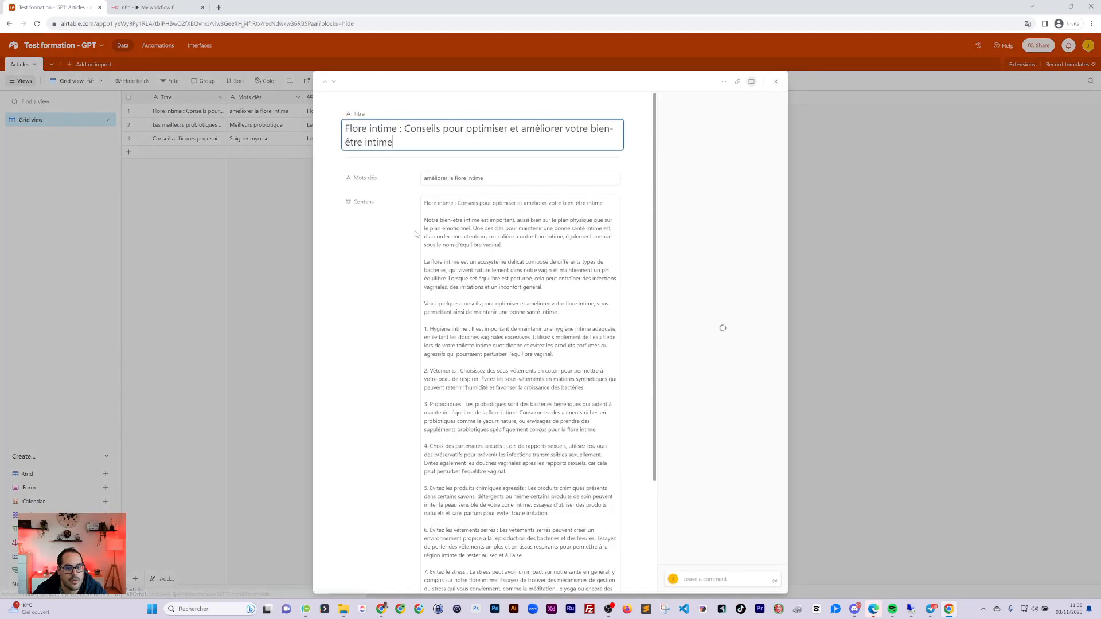
pyautogui.click(178, 123)
pyautogui.click(146, 126)
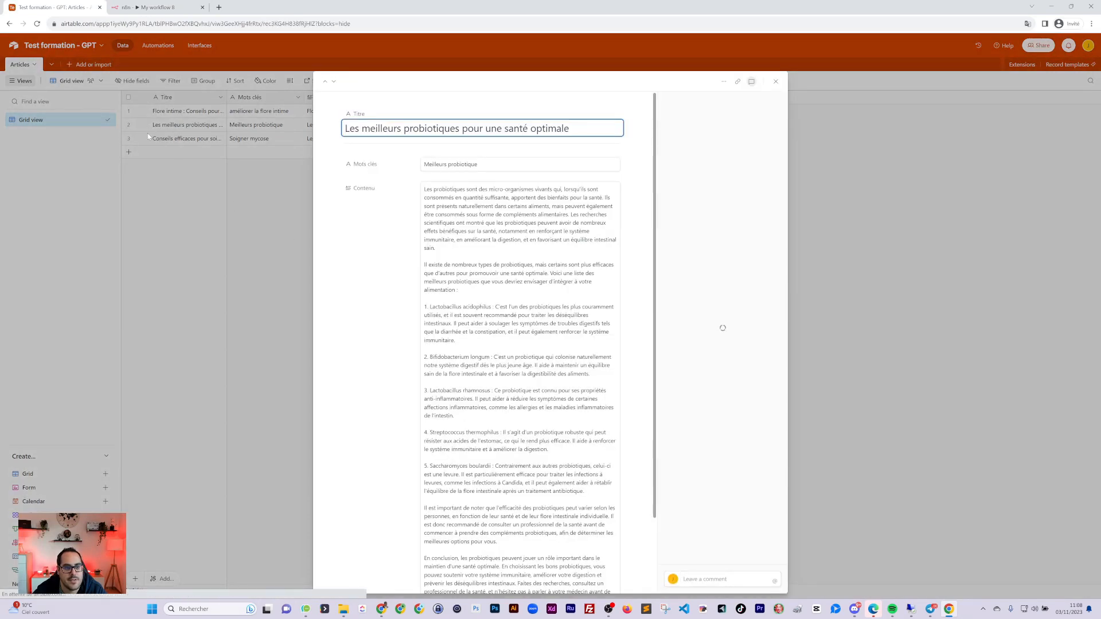
pyautogui.click(148, 135)
pyautogui.click(145, 138)
pyautogui.scroll(-10, 521, 344)
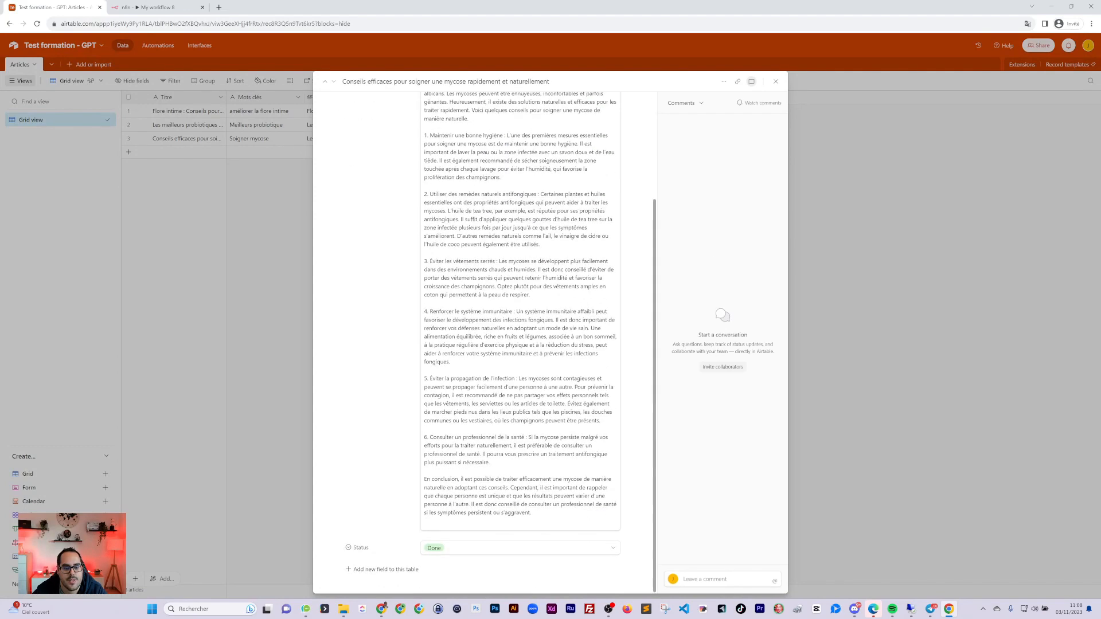
pyautogui.click(859, 277)
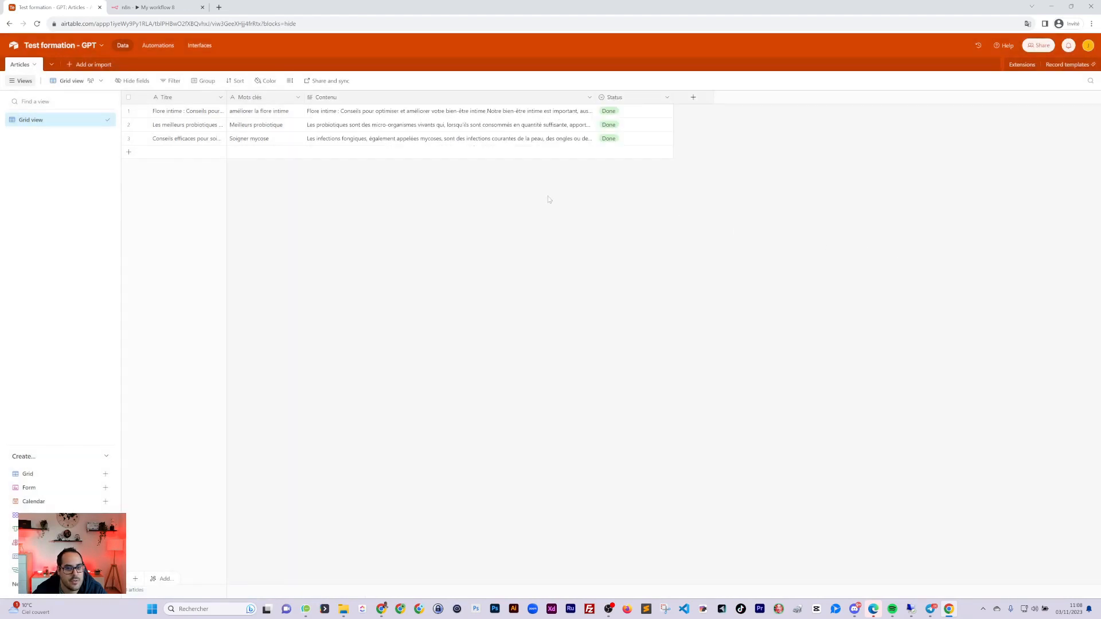
pyautogui.click(160, 8)
pyautogui.click(69, 7)
pyautogui.click(164, 9)
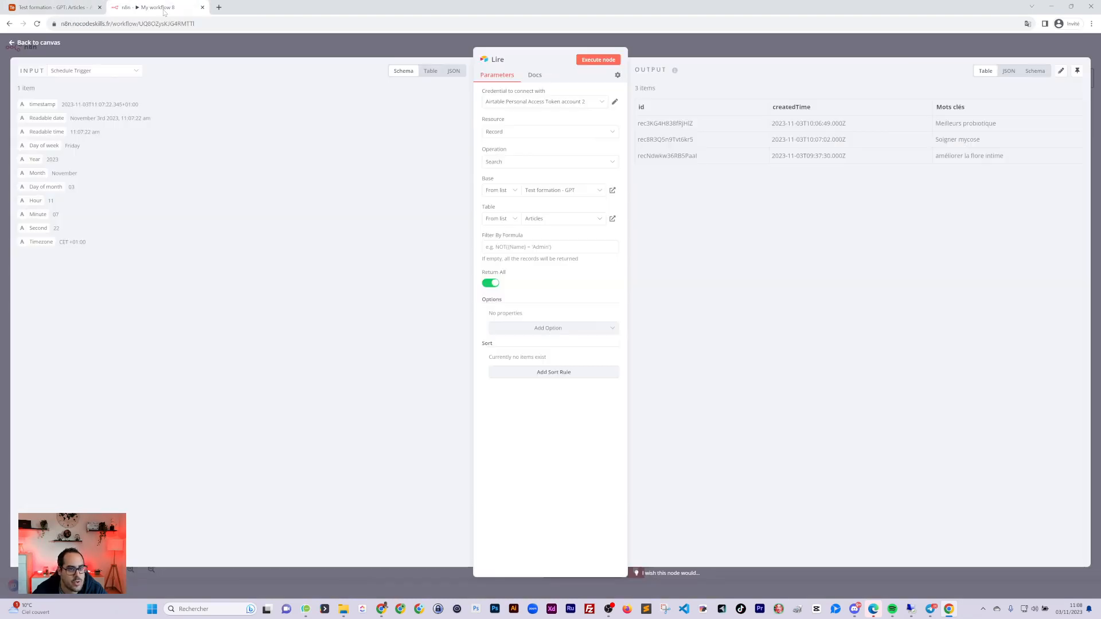
pyautogui.click(767, 53)
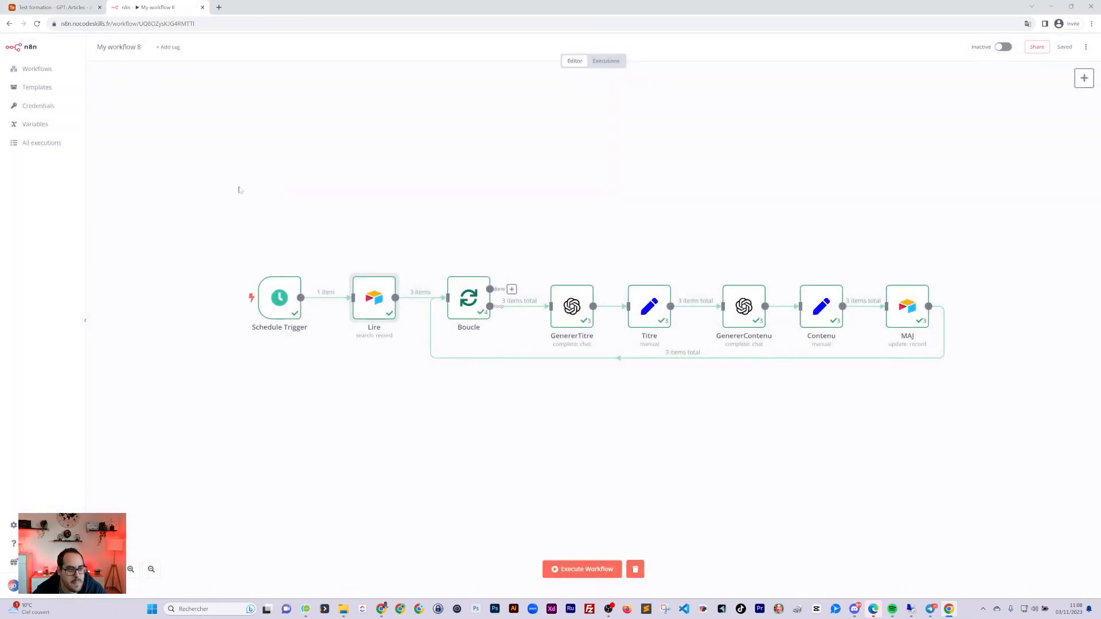
pyautogui.click(68, 7)
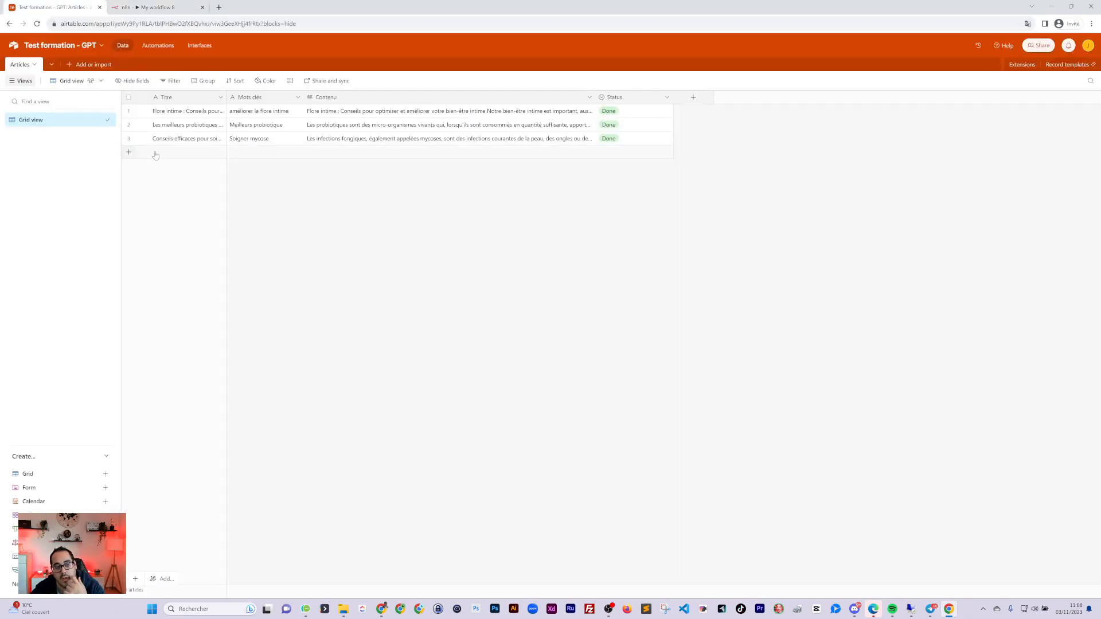